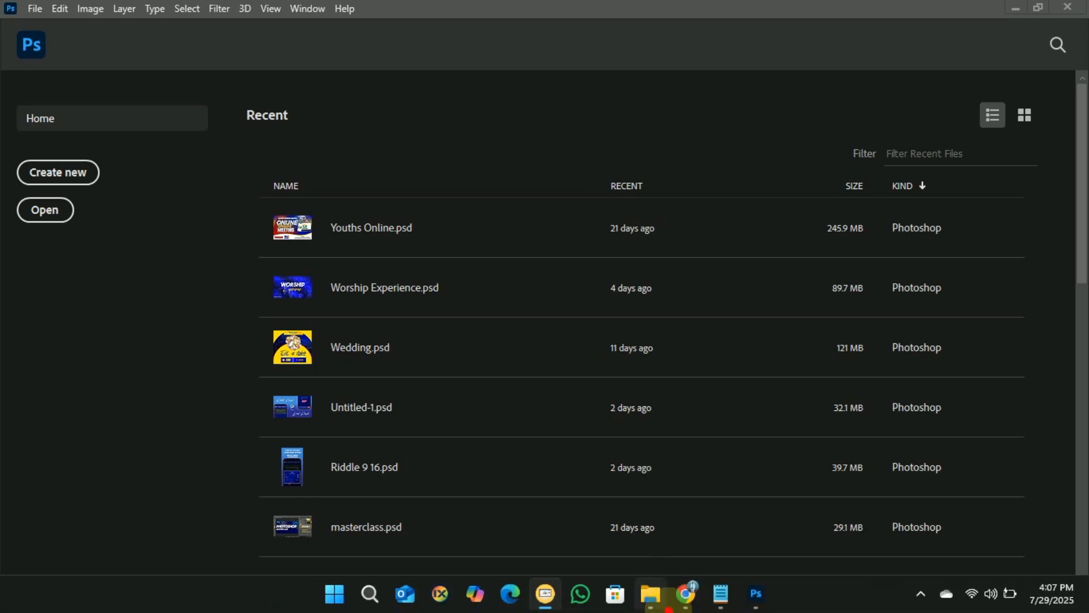
Bring up the Riddle Puzzle - Word Riddle Google Play listing in Chrome.
left_click(688, 598)
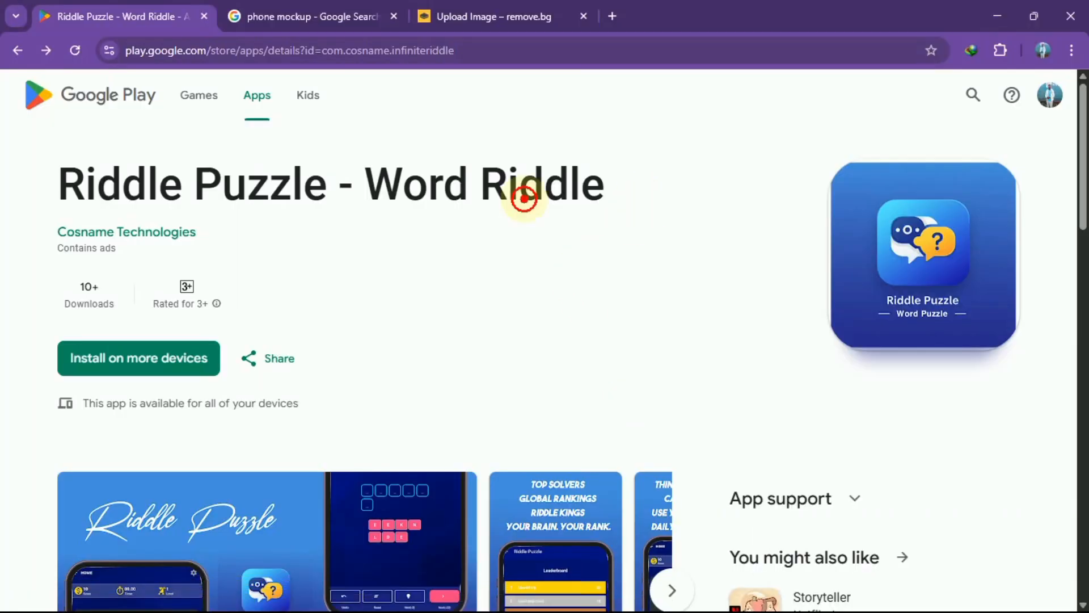
left_click_drag(607, 193, 63, 175)
left_click(461, 233)
scroll(727, 280, "down", 1)
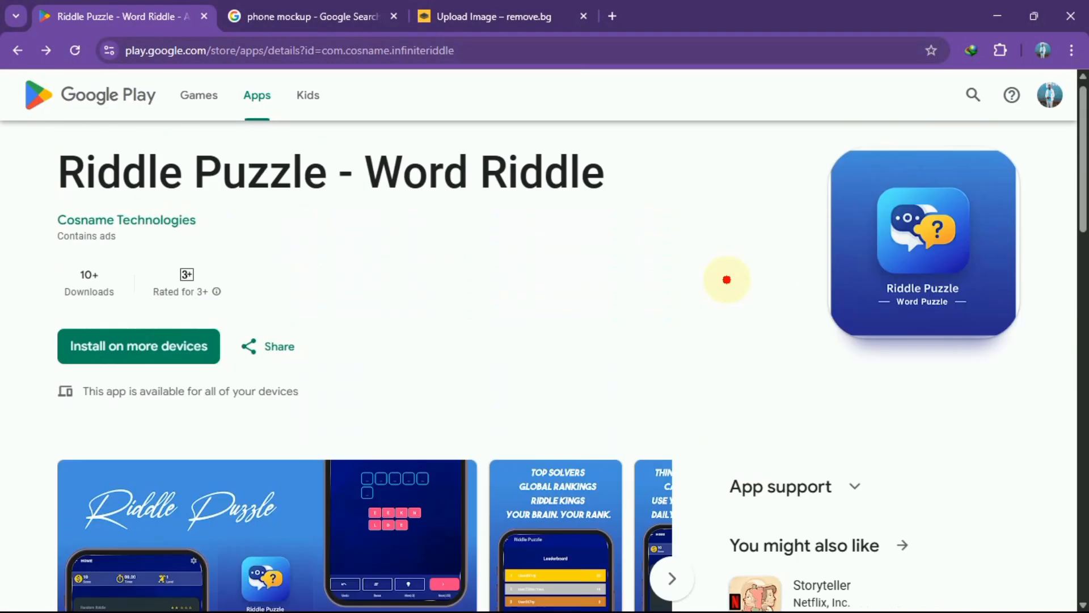
scroll(727, 280, "up", 1)
scroll(727, 279, "down", 10)
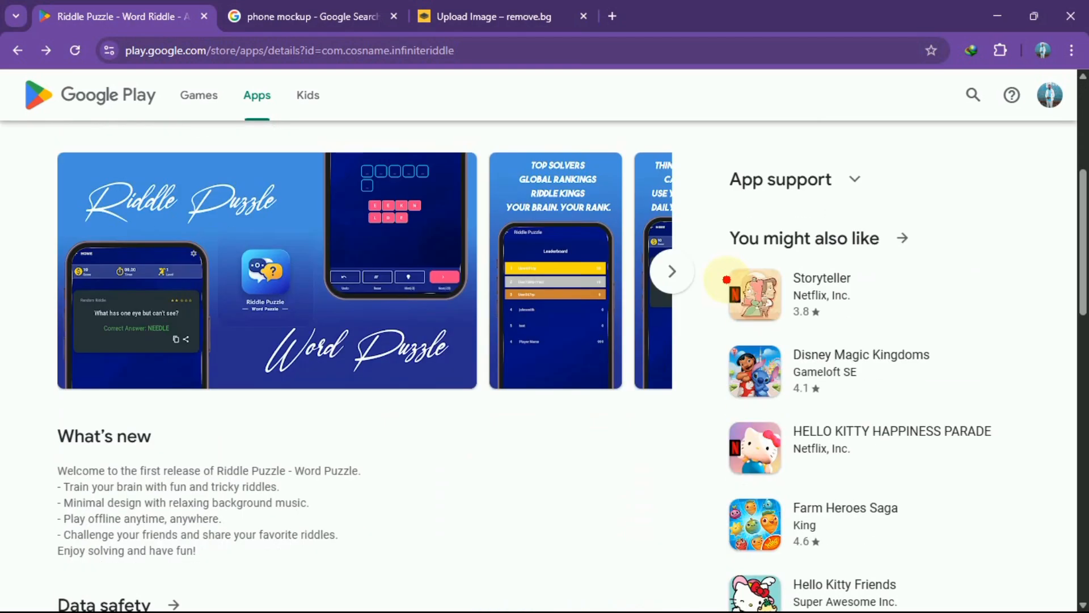
scroll(726, 279, "down", 5)
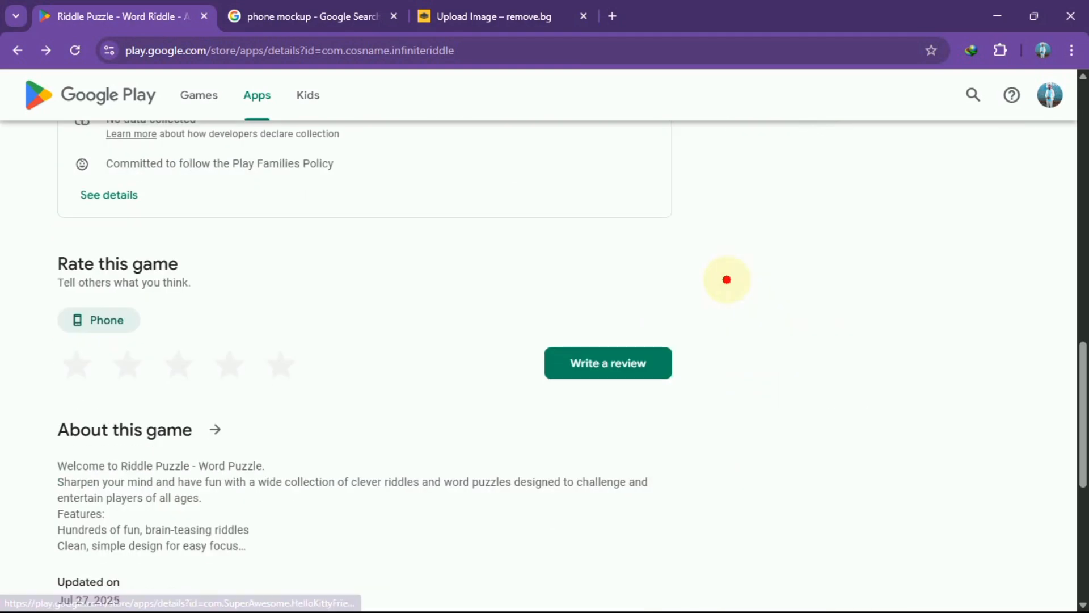
left_click(229, 363)
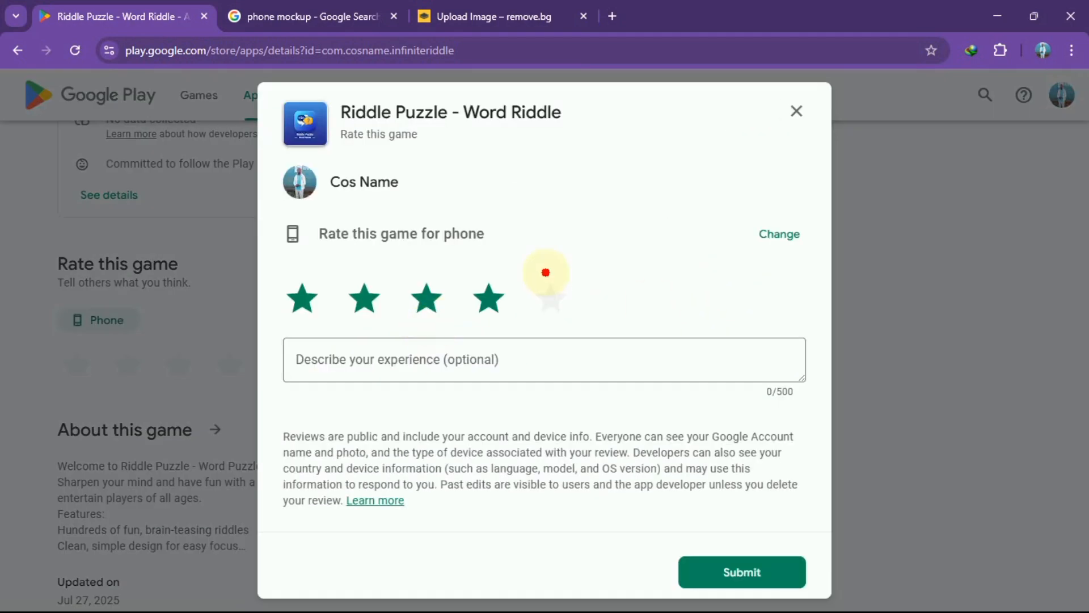
left_click(462, 356)
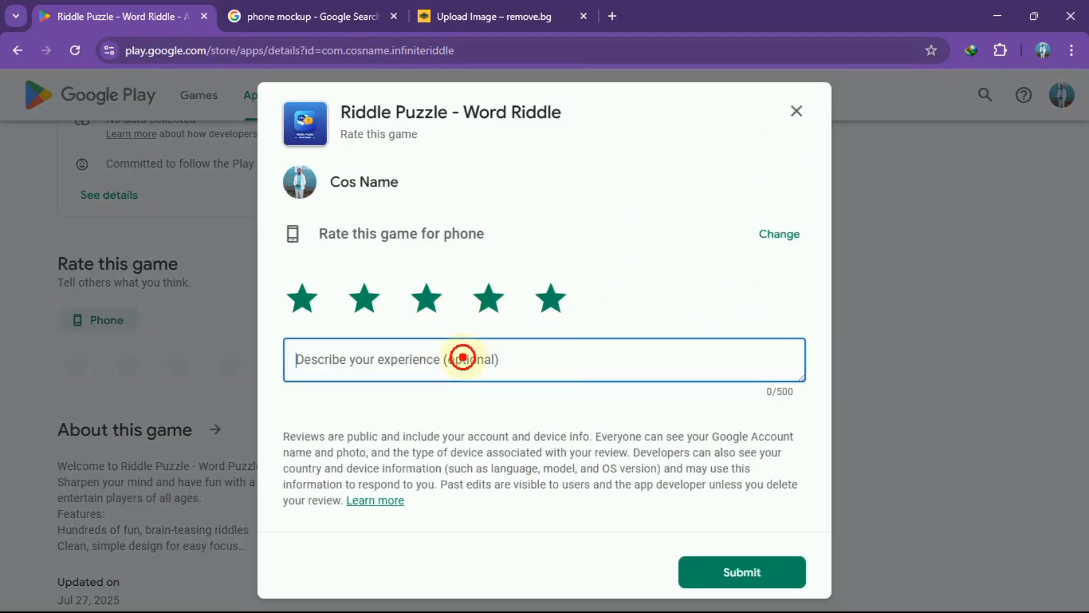
left_click(796, 111)
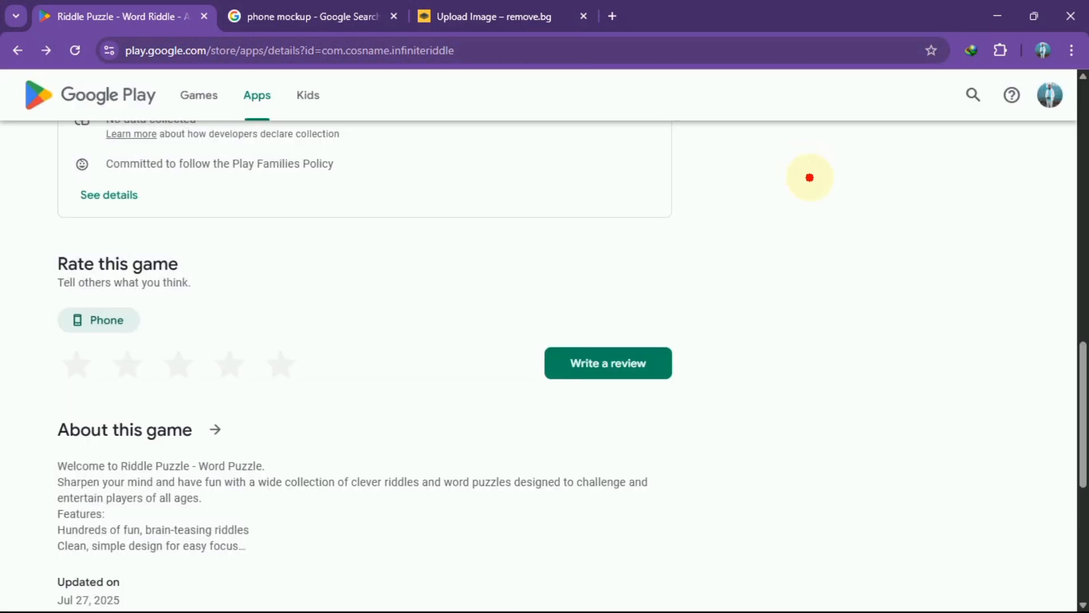
Review the phone mockup search results, its background-removed version and the download sizes.
left_click(249, 16)
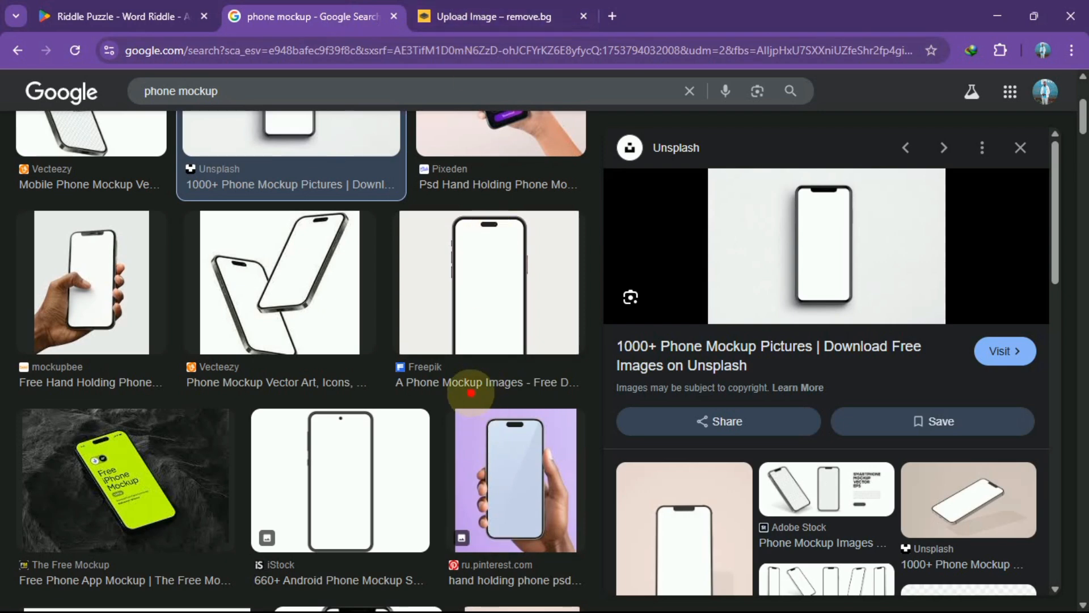
left_click(482, 16)
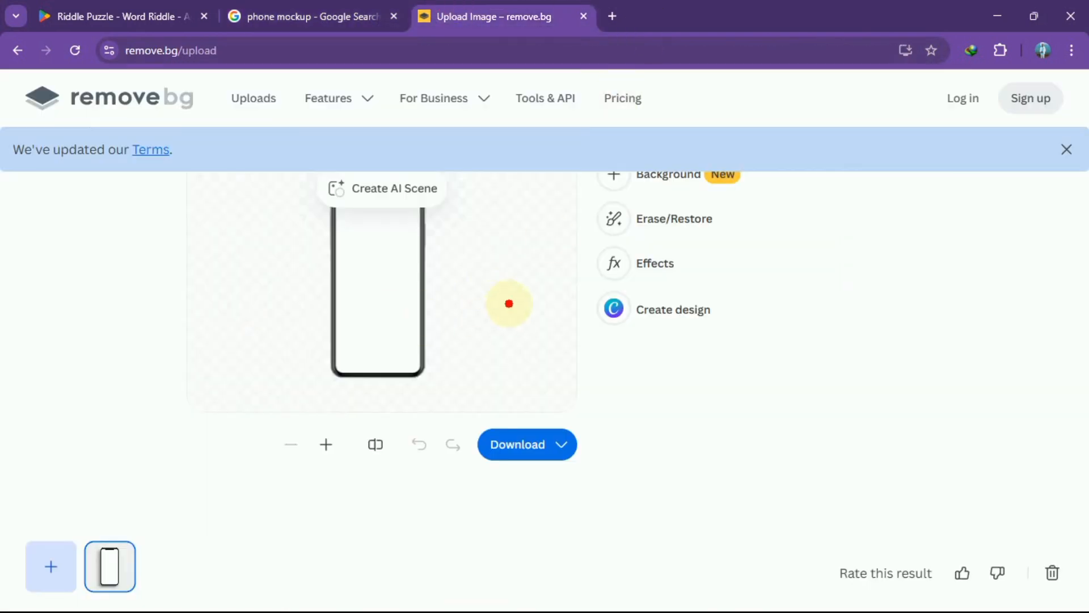
left_click(561, 445)
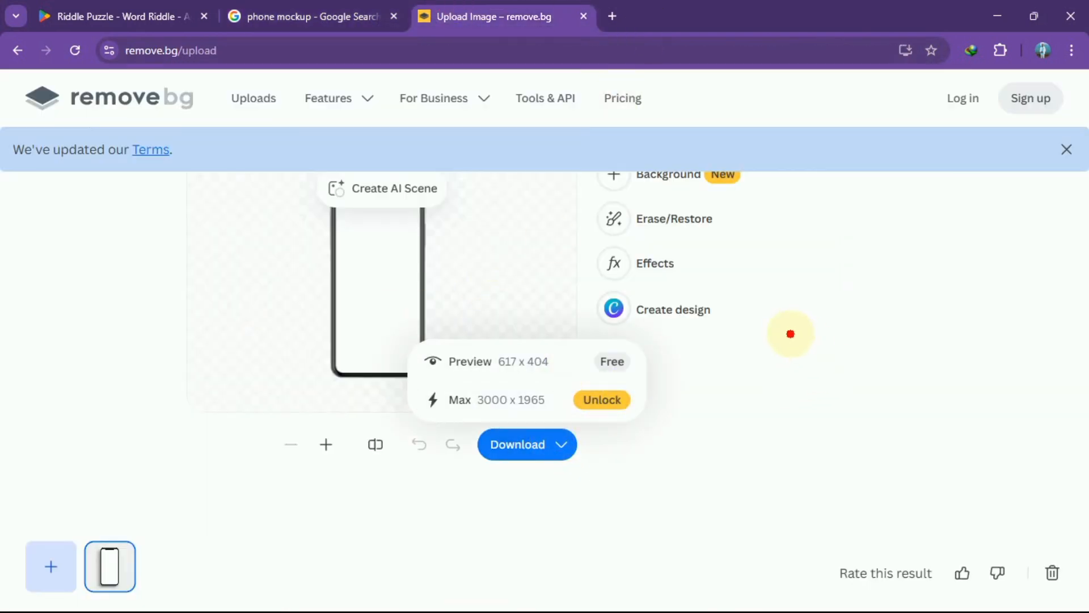
Locate the removebg phone image in the Photoshop Masterclass folder, then return to Photoshop.
left_click(658, 592)
left_click(680, 295)
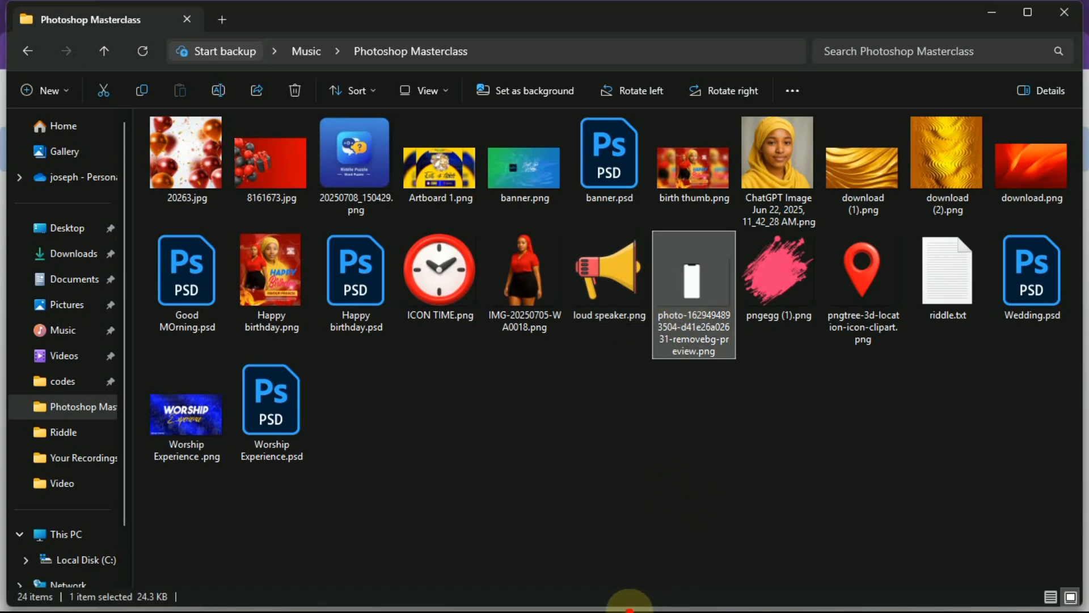
left_click(754, 595)
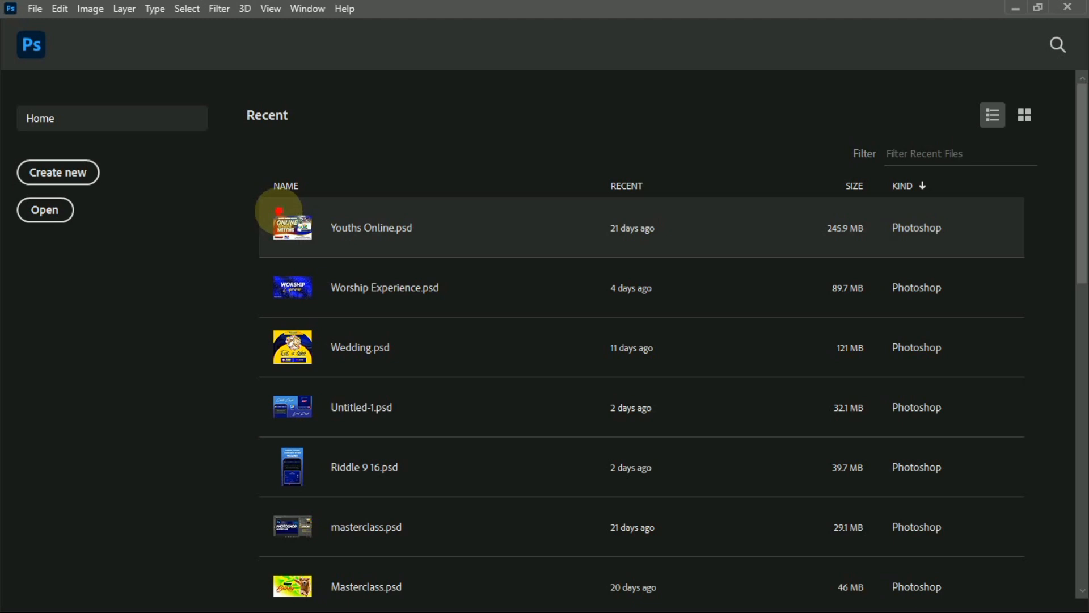
Create a new document from the 16x15 in @ 300 ppi preset, named Riddle.
left_click(51, 171)
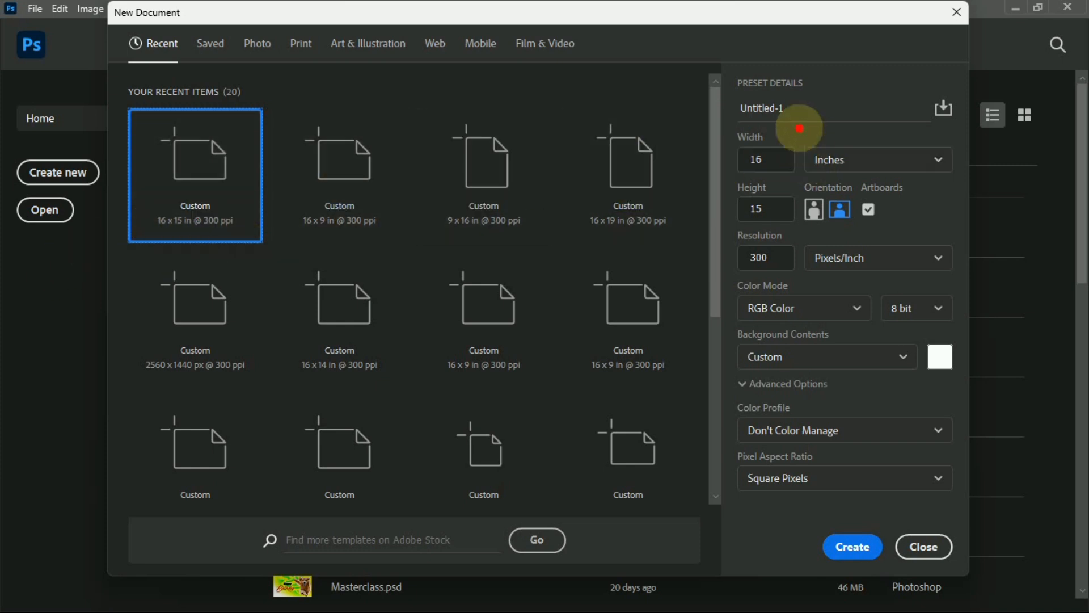
left_click(805, 108)
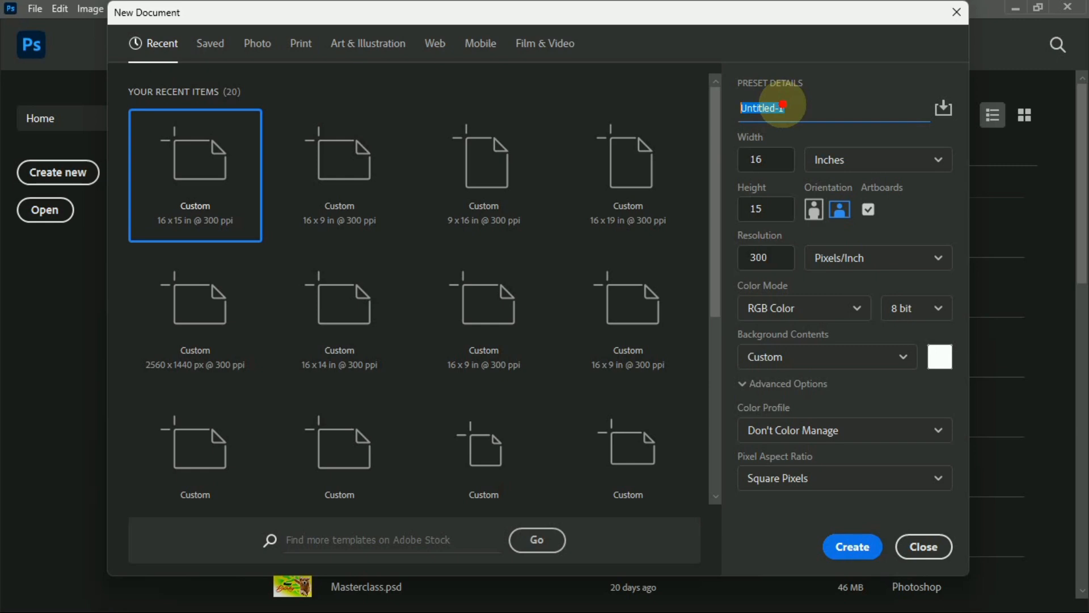
type("Riddle")
left_click(851, 544)
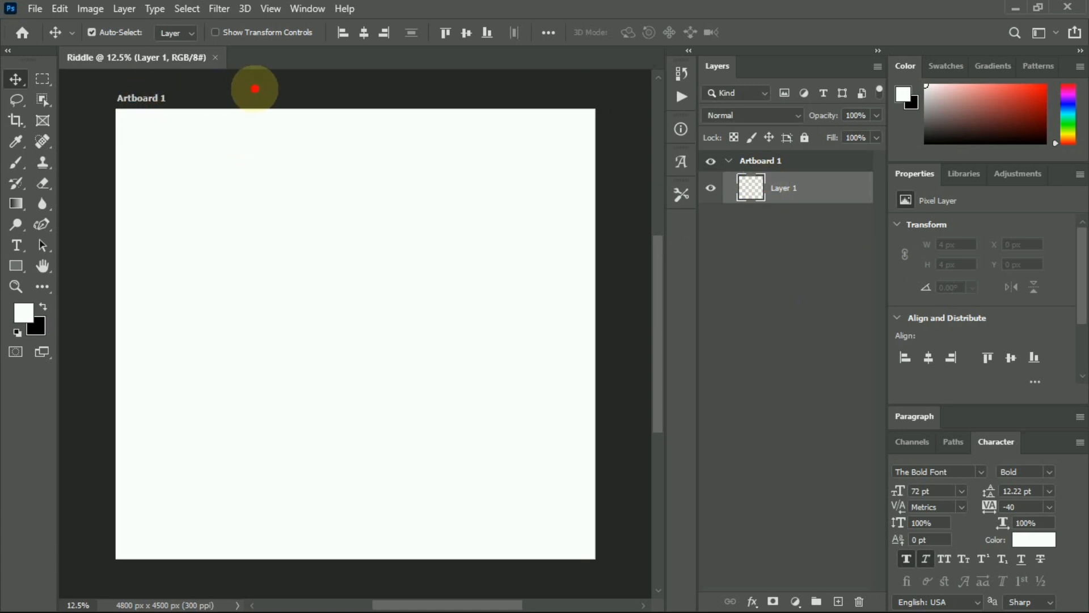
Move Layer 1 out of Artboard 1 and delete the artboard.
left_click(796, 163)
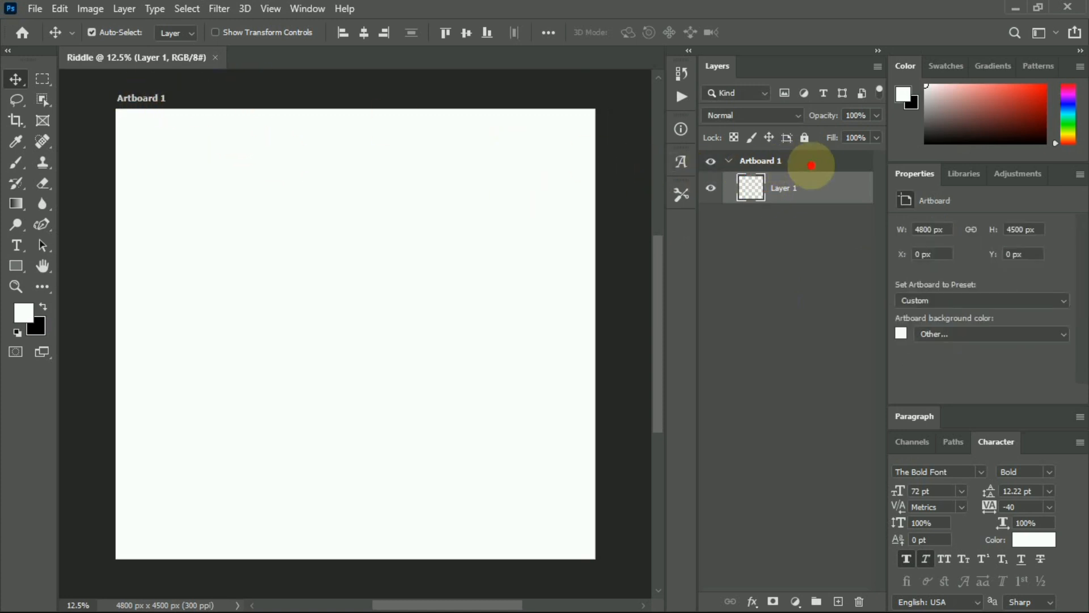
left_click_drag(822, 182, 812, 154)
left_click(796, 189)
key("Delete")
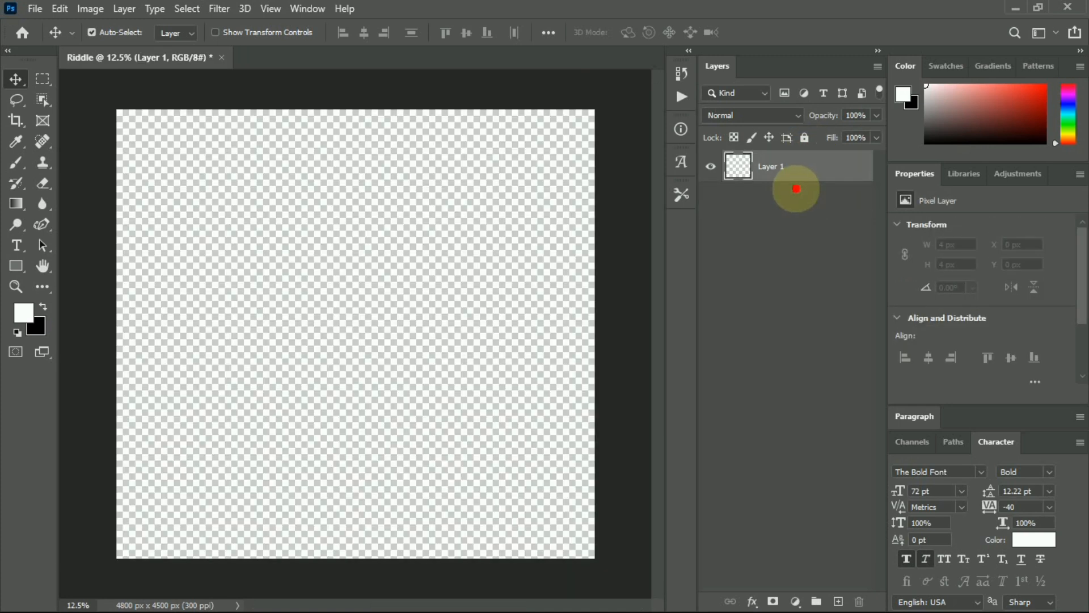
left_click(805, 366)
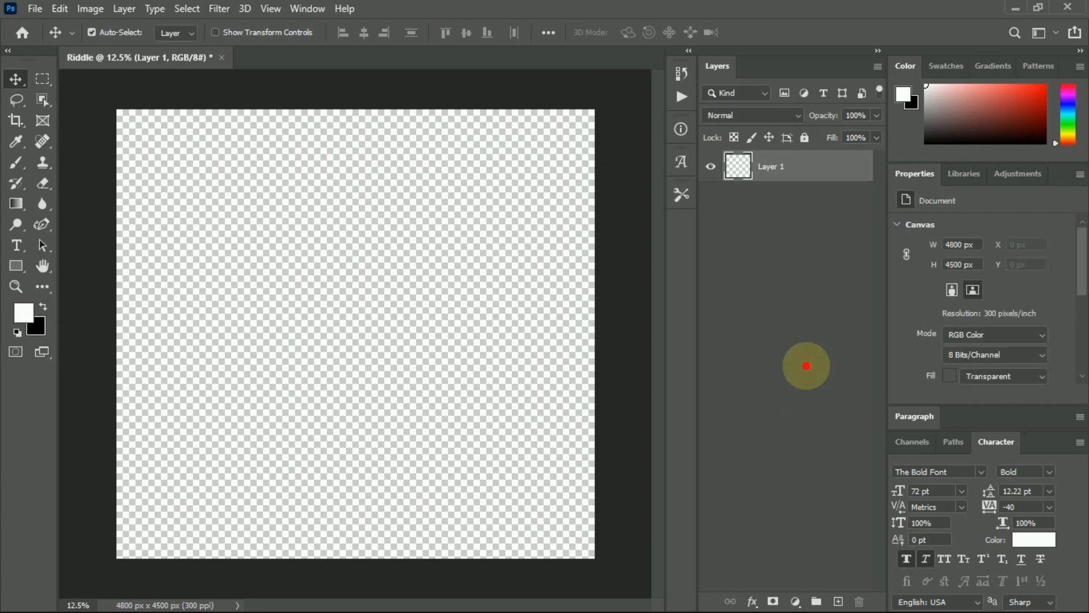
Add a white (ffffff) Solid Color fill layer and delete the empty Layer 1.
left_click(795, 601)
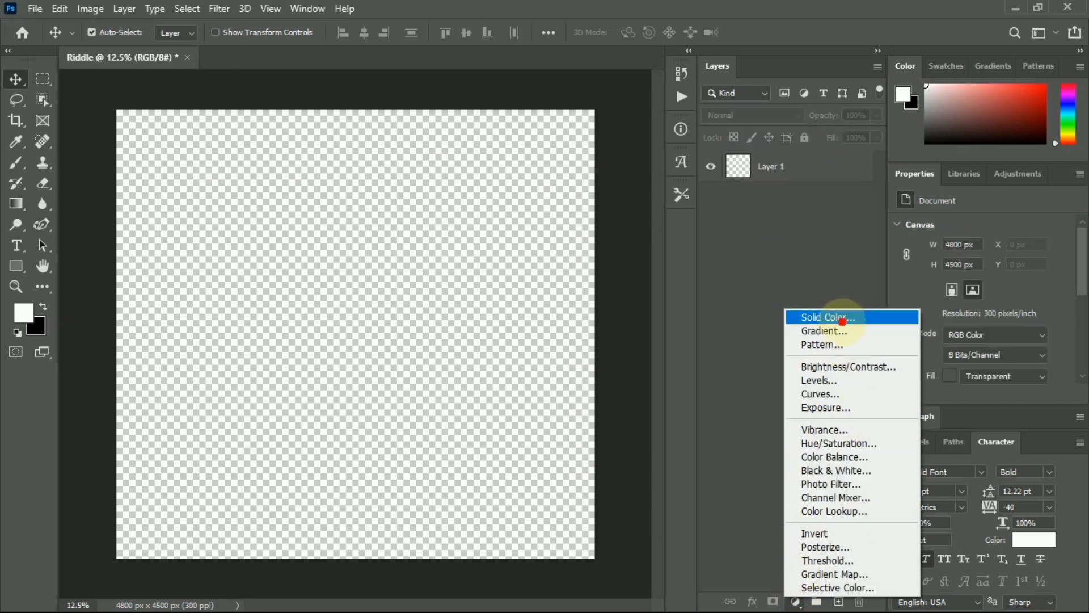
left_click(841, 318)
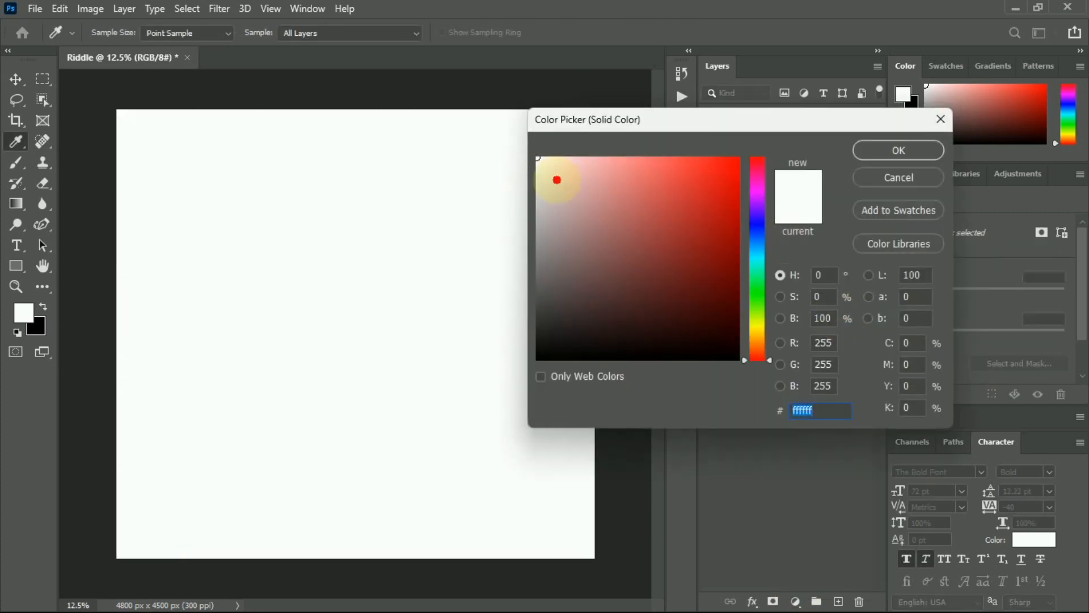
left_click(900, 162)
left_click(774, 187)
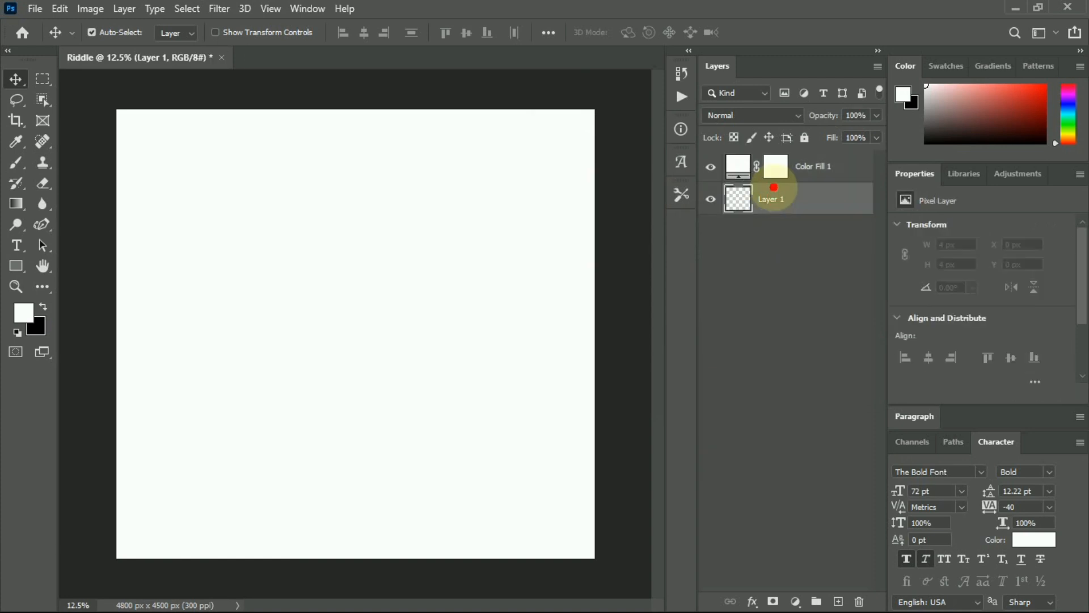
key("Delete")
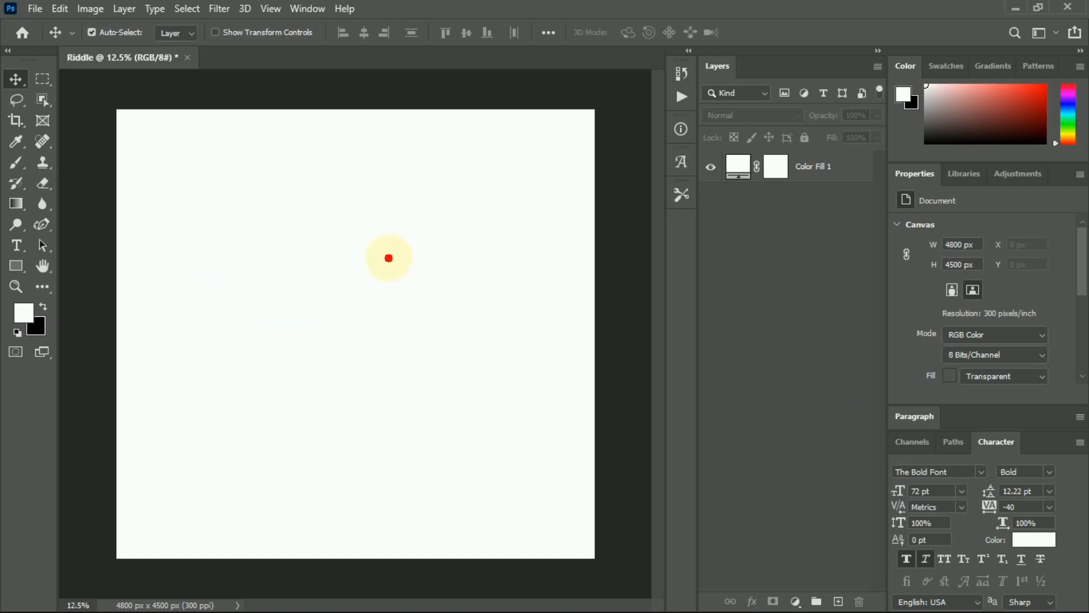
mouse_move(610, 602)
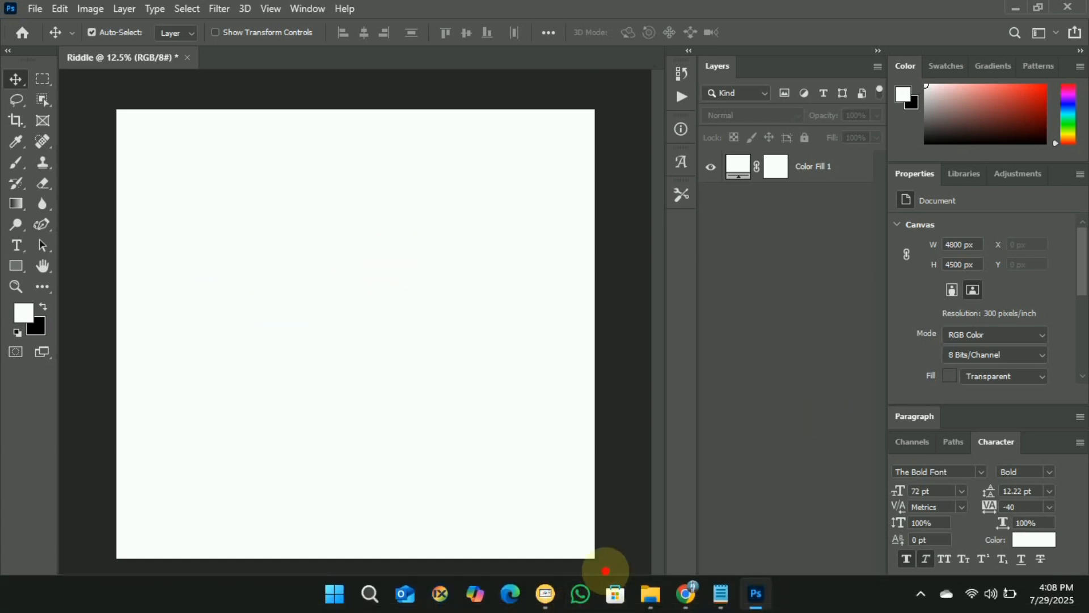
left_click(651, 594)
left_click(610, 272)
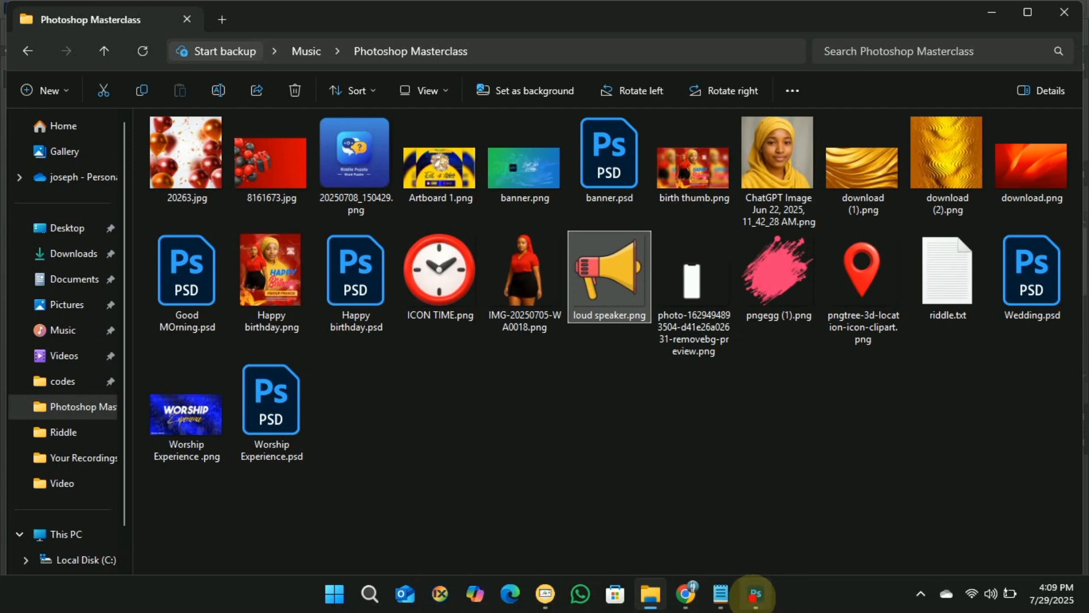
left_click(752, 592)
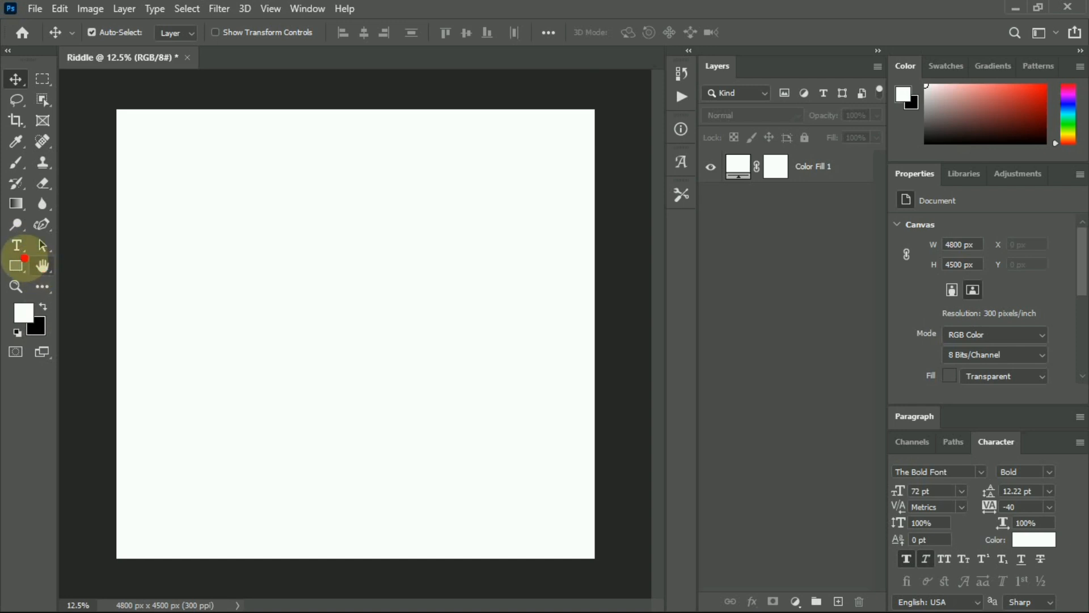
Draw a wide rectangle from the canvas's upper left with the Rectangle tool.
left_click(14, 261)
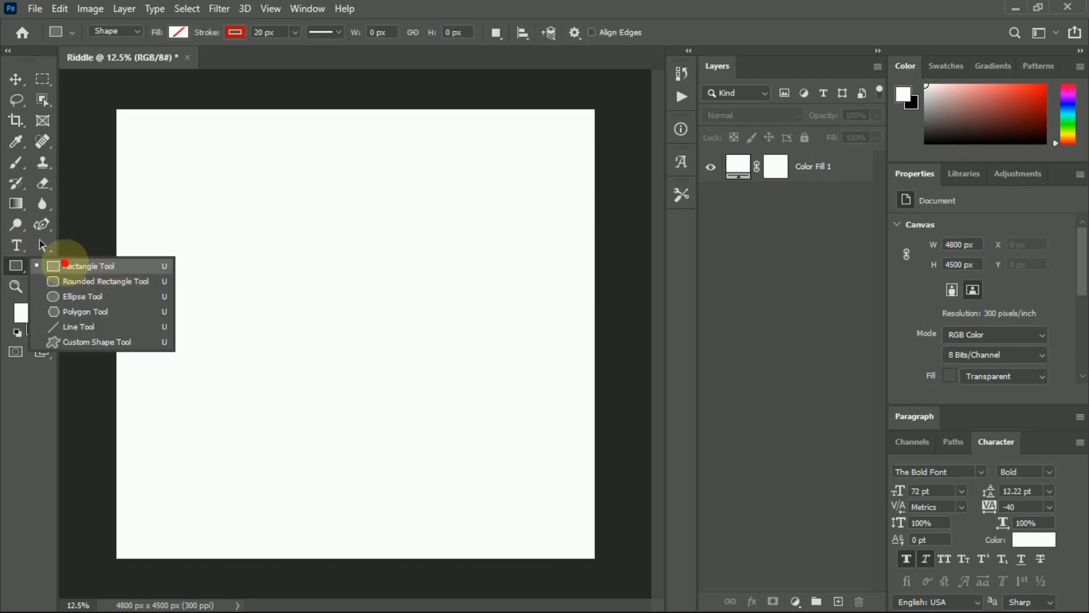
left_click(74, 265)
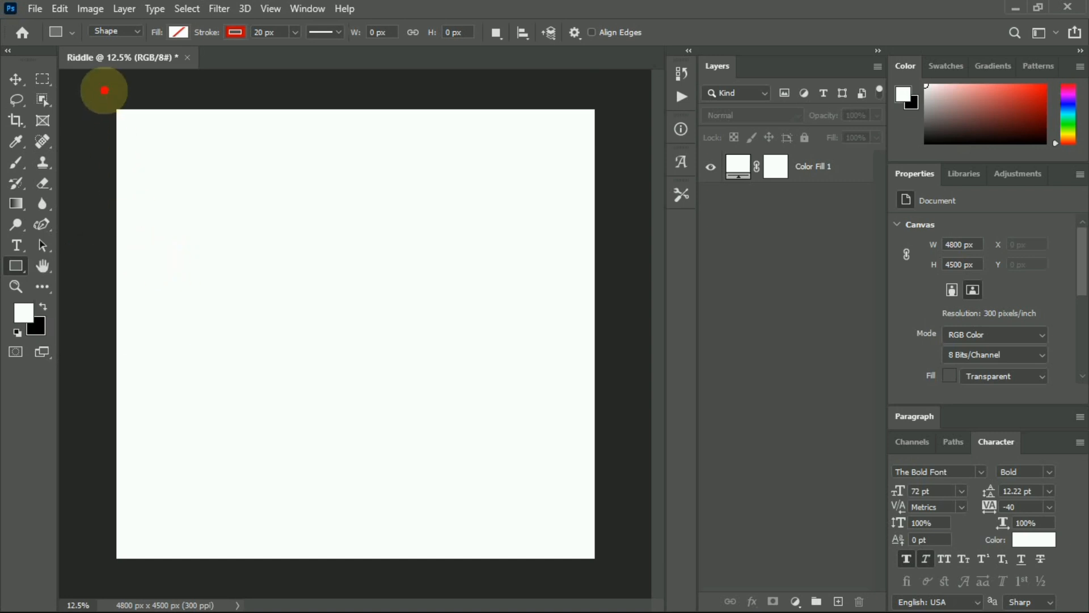
scroll(256, 261, "up", 4)
scroll(256, 261, "down", 9)
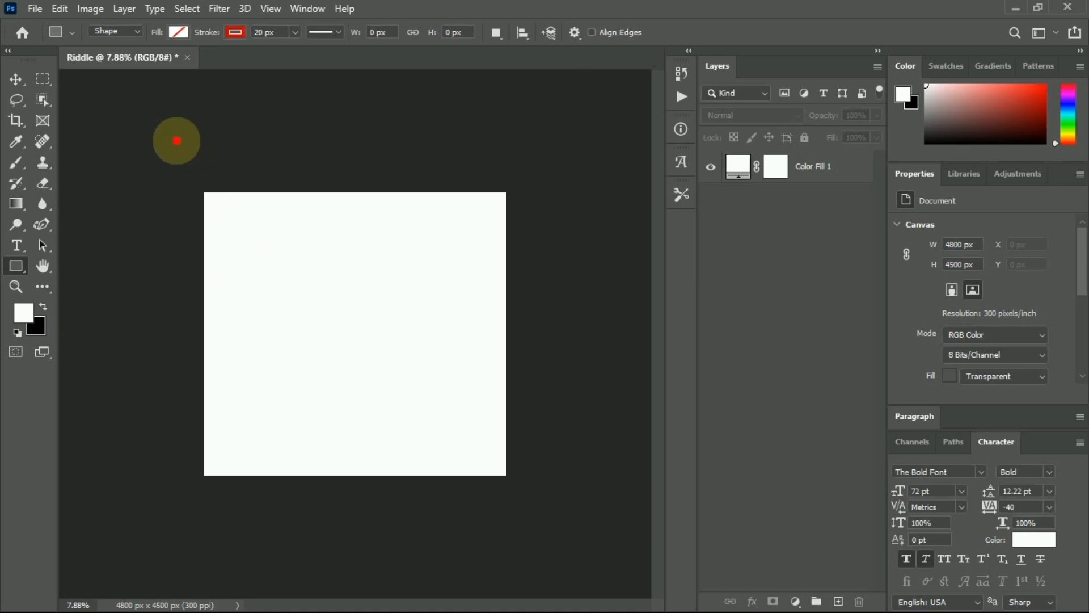
left_click_drag(176, 140, 527, 312)
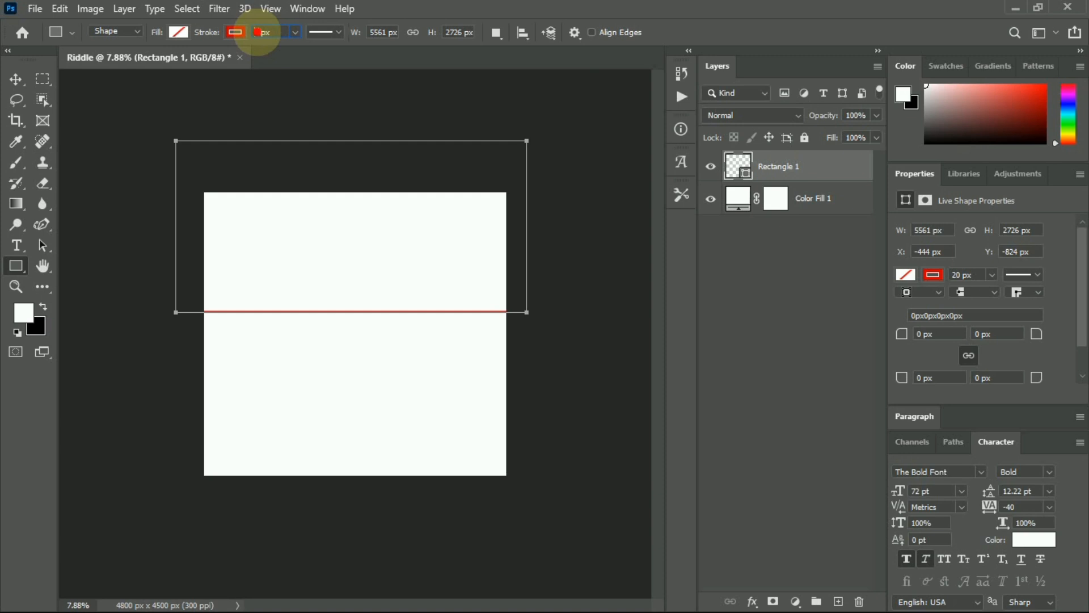
Set the rectangle's stroke to 0 px and fill it yellow from Recently Used Colors.
type("0")
key("Return")
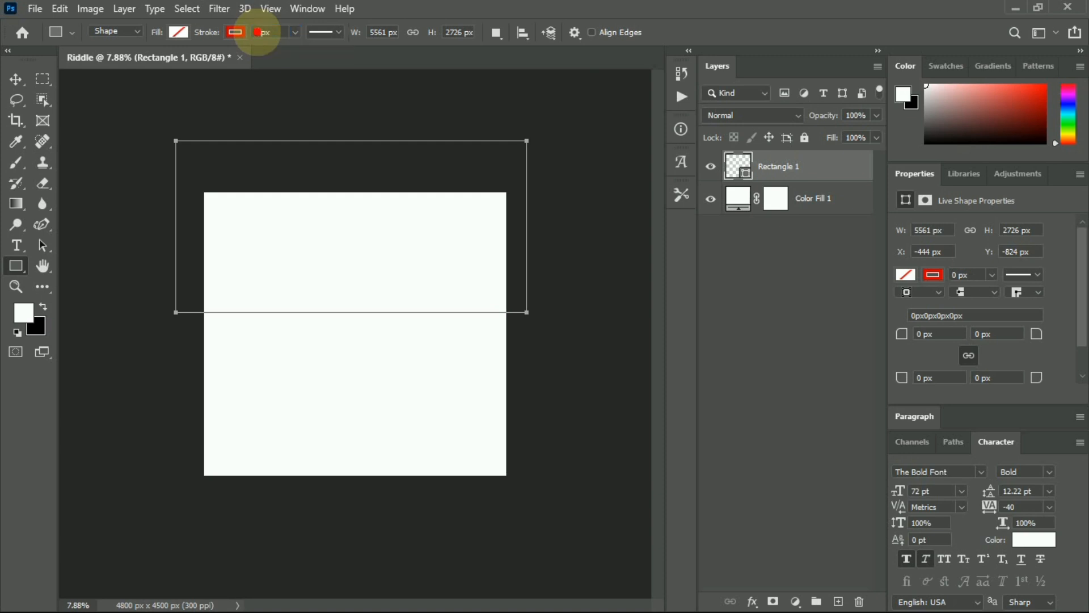
left_click(180, 31)
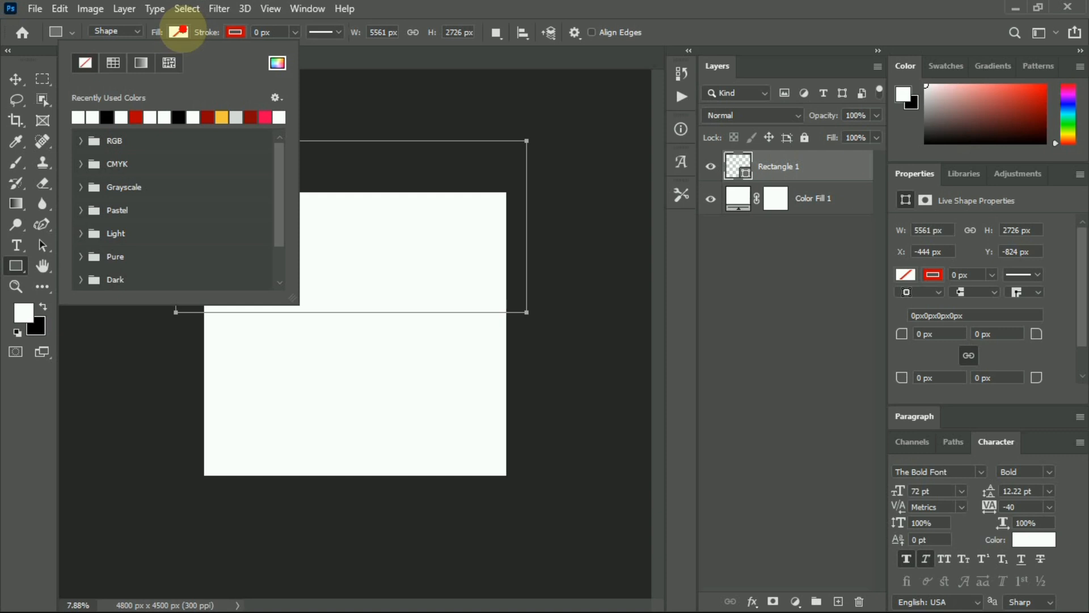
left_click(222, 116)
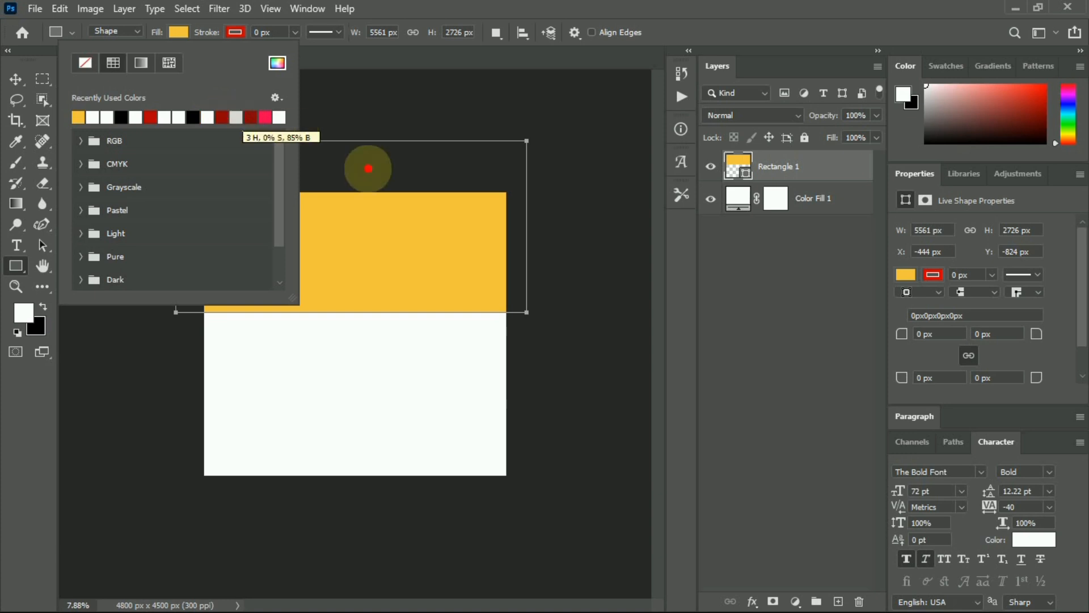
left_click(793, 193)
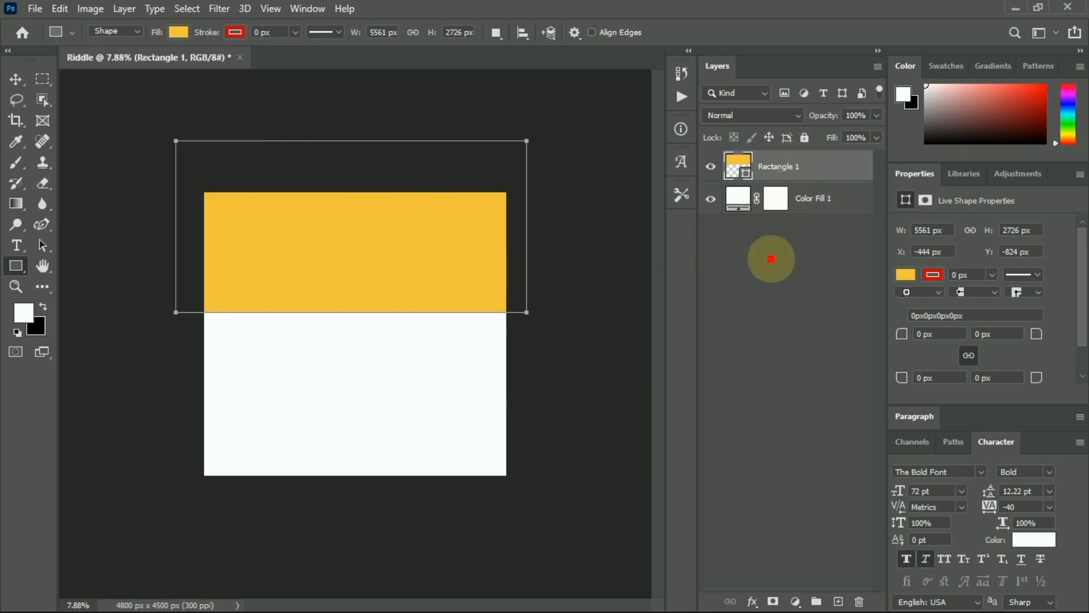
left_click(16, 79)
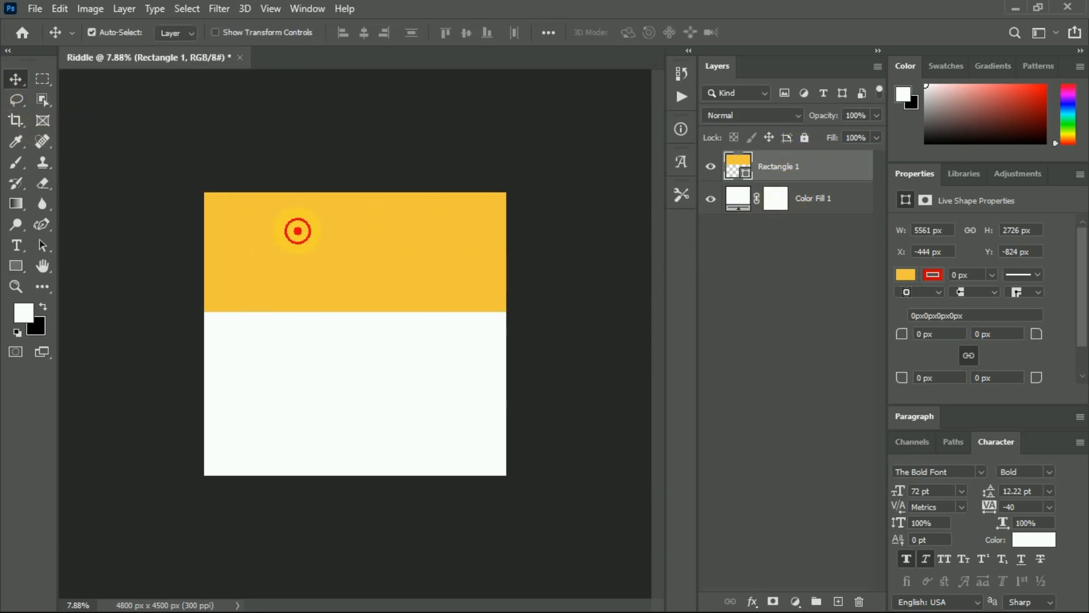
Drag the yellow rectangle down to the canvas middle and save as Riddle.psd.
left_click_drag(297, 231, 305, 340)
key("ctrl")
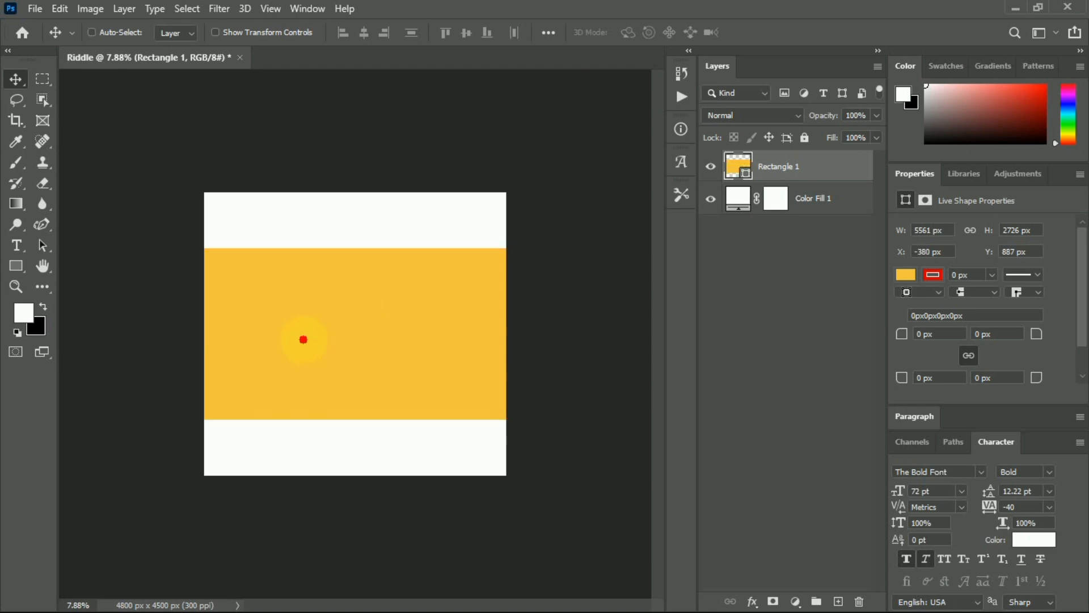
key("ctrl+shift+s")
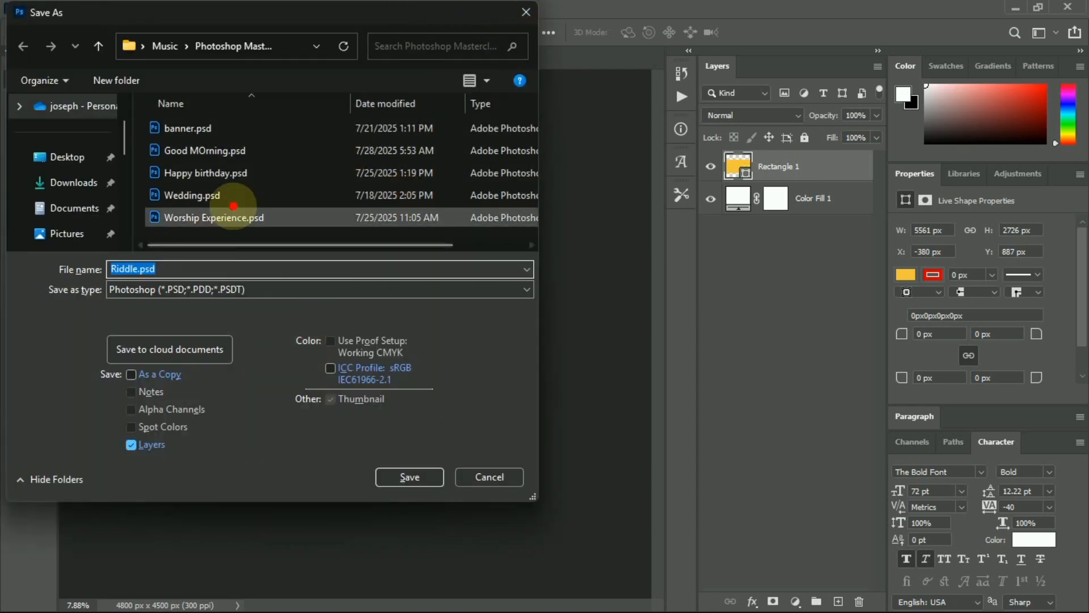
left_click(410, 476)
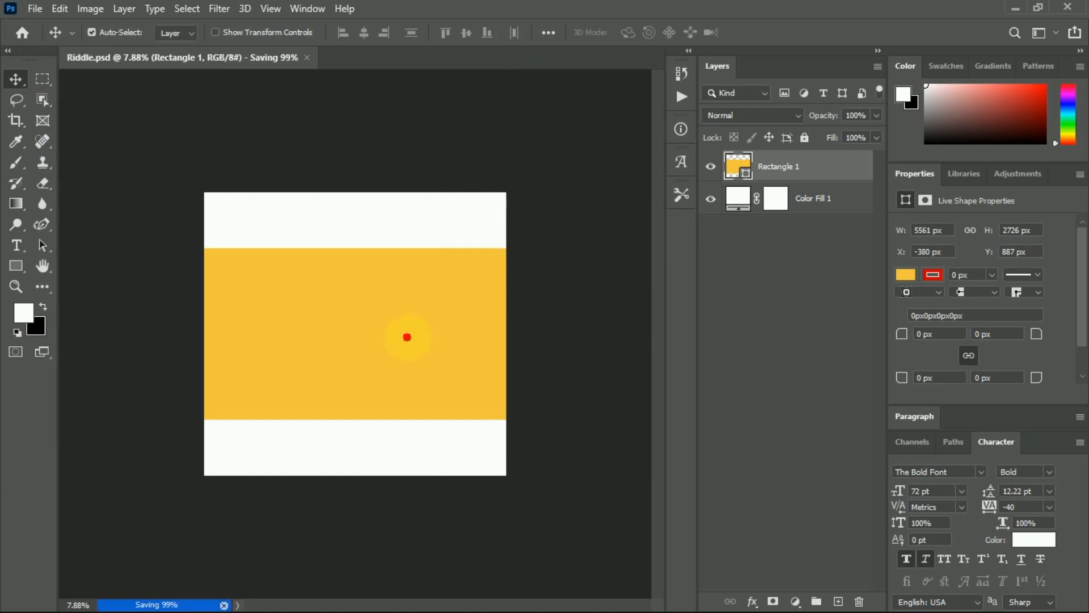
key("ctrl")
key("ctrl+t")
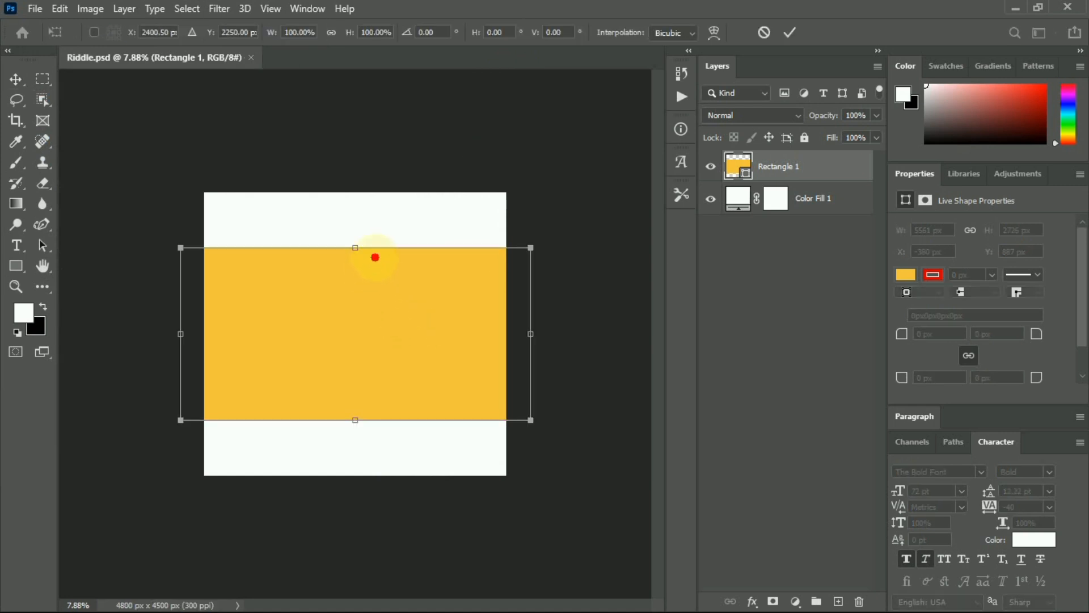
Free-transform Rectangle 1 into a taller 5131 x 3233 px band with white strips above and below.
left_click_drag(355, 250, 360, 215)
left_click_drag(364, 302, 365, 313)
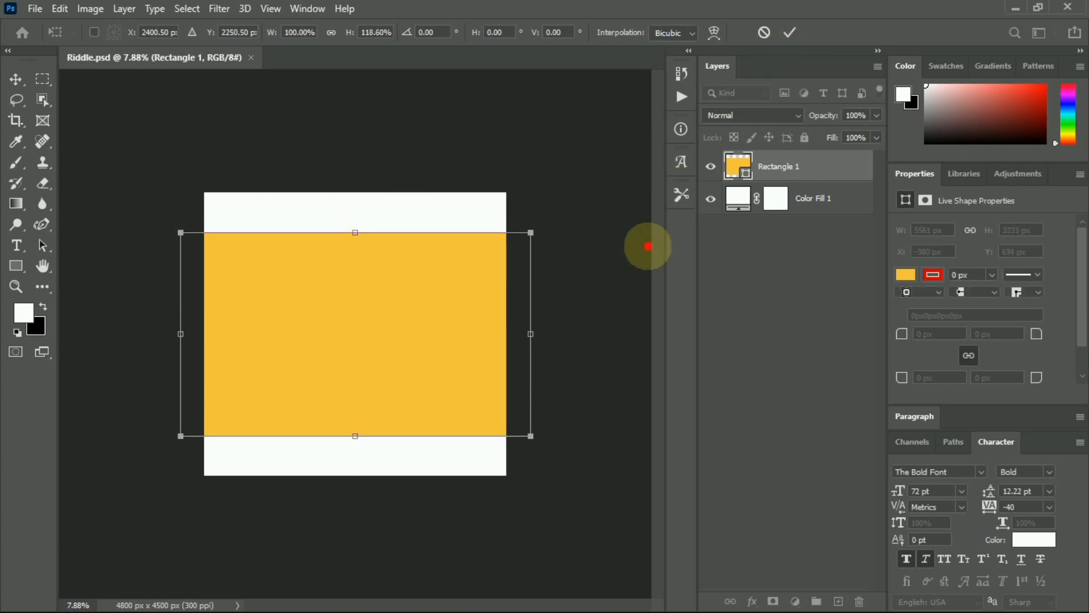
mouse_move(530, 333)
left_mouse_down()
mouse_move(496, 333)
mouse_move(516, 335)
left_mouse_up()
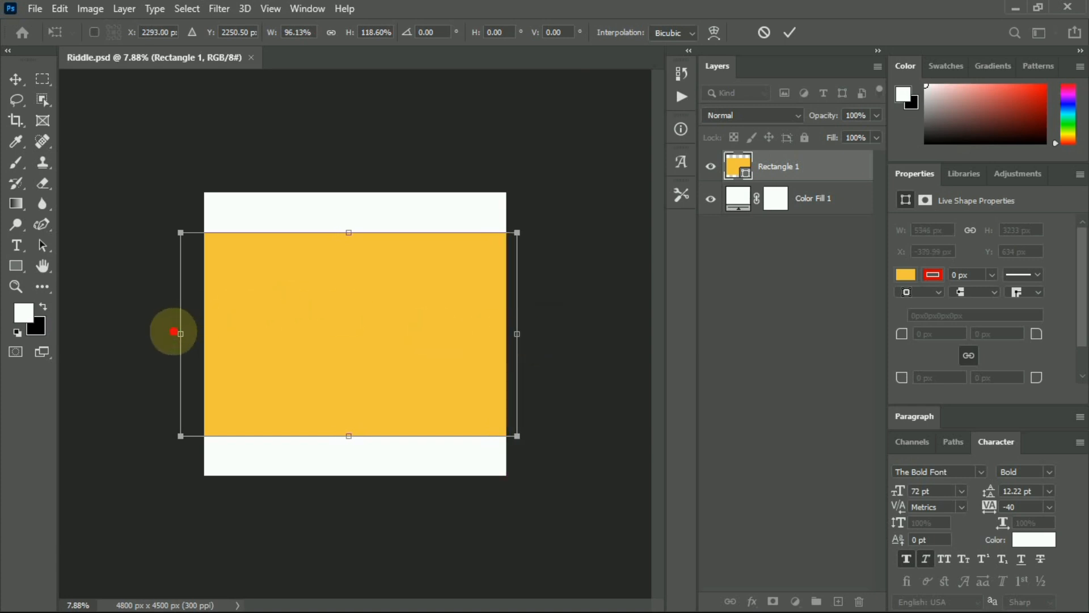
left_click_drag(182, 330, 194, 334)
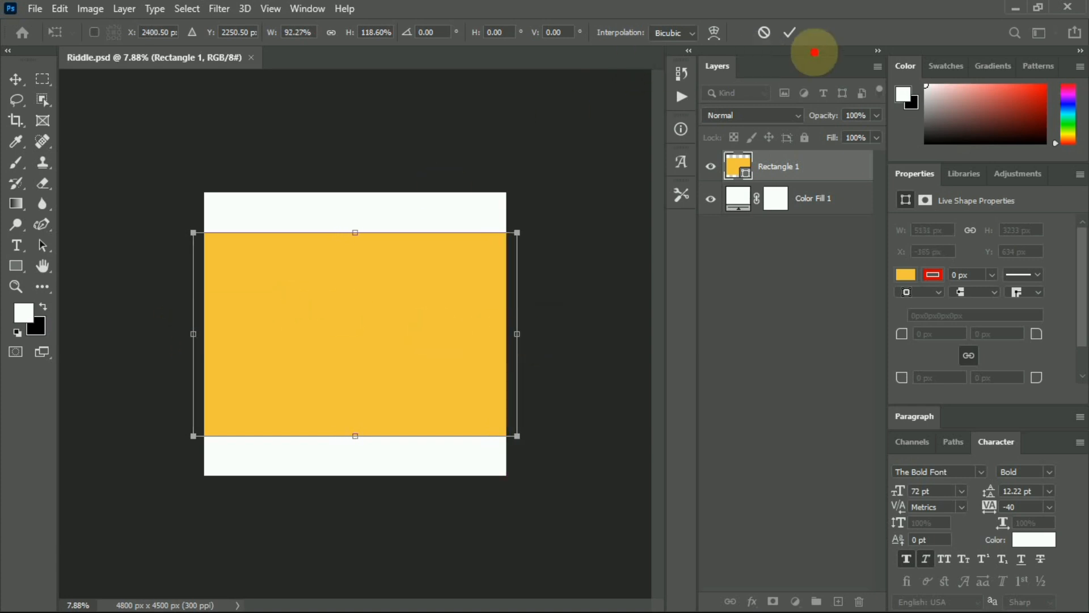
left_click(788, 32)
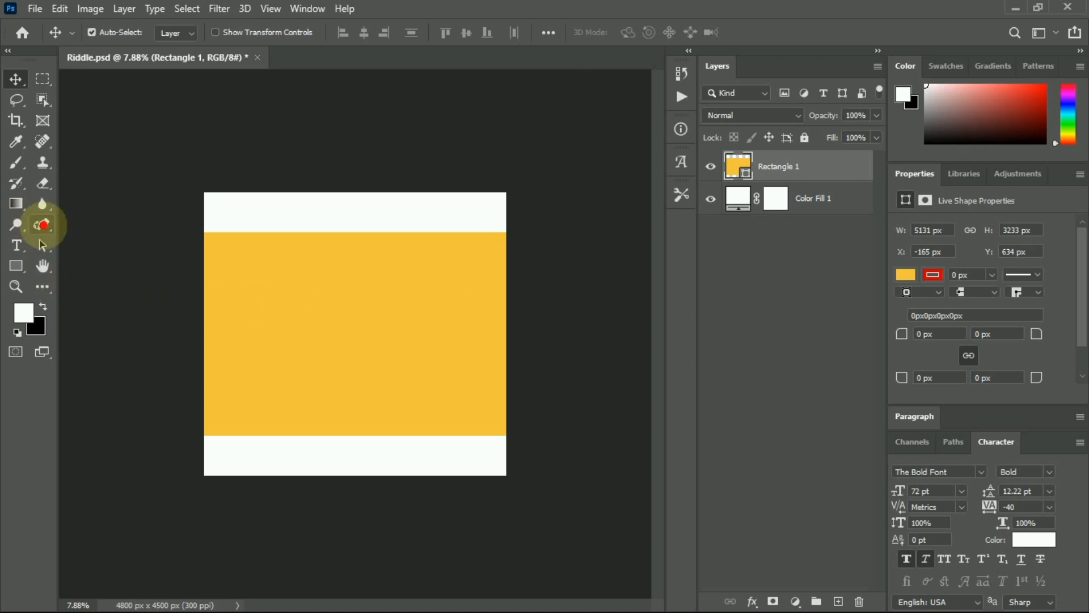
With the Curvature Pen, curve the band's top edge and raise its top-right corner to the canvas top.
left_click_drag(42, 225, 146, 255)
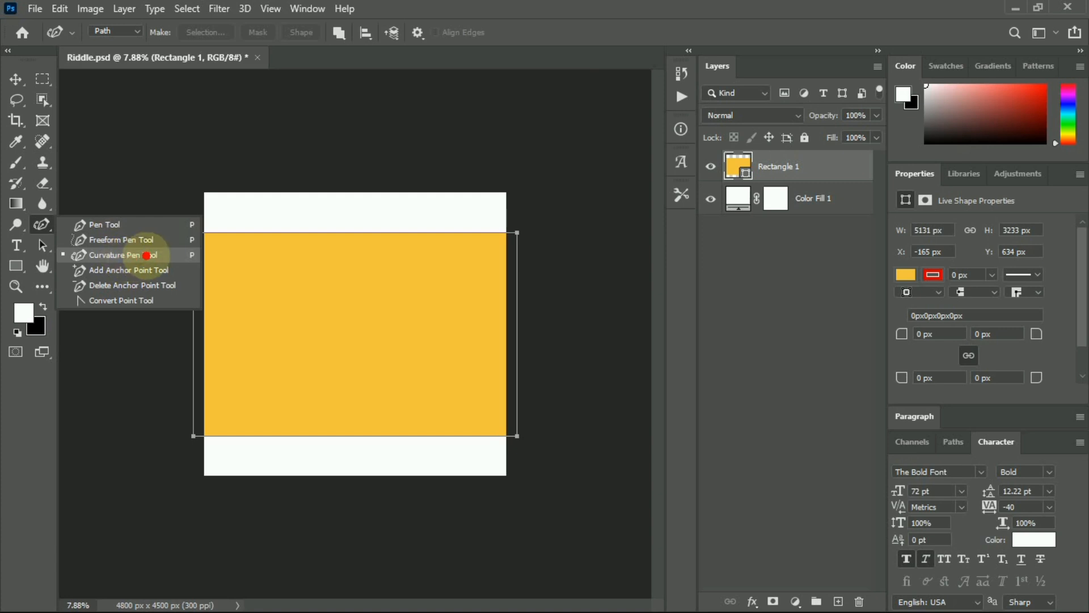
left_click(122, 256)
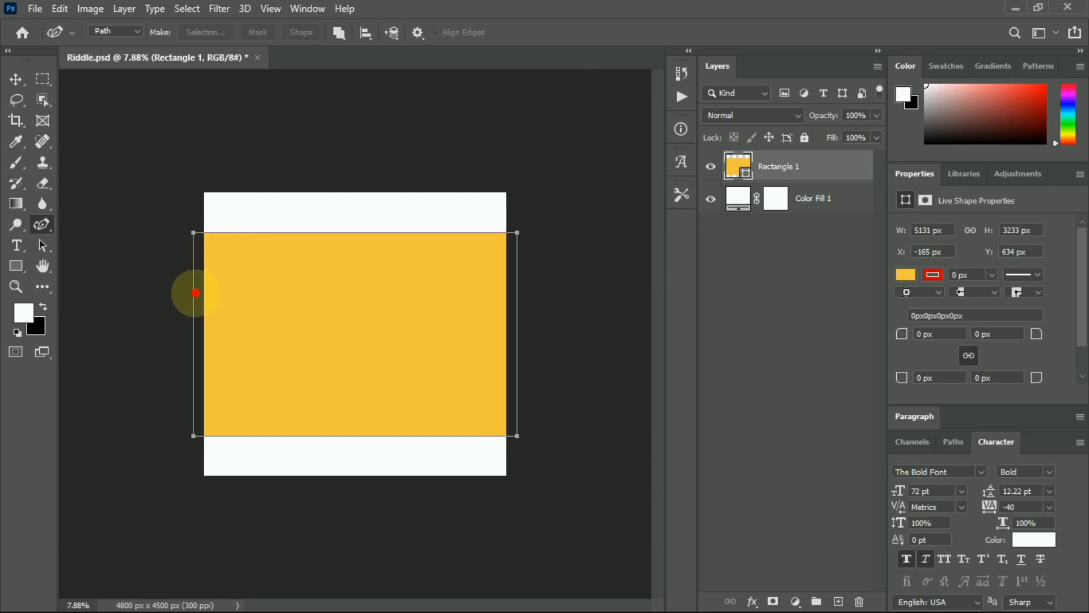
left_click(192, 299)
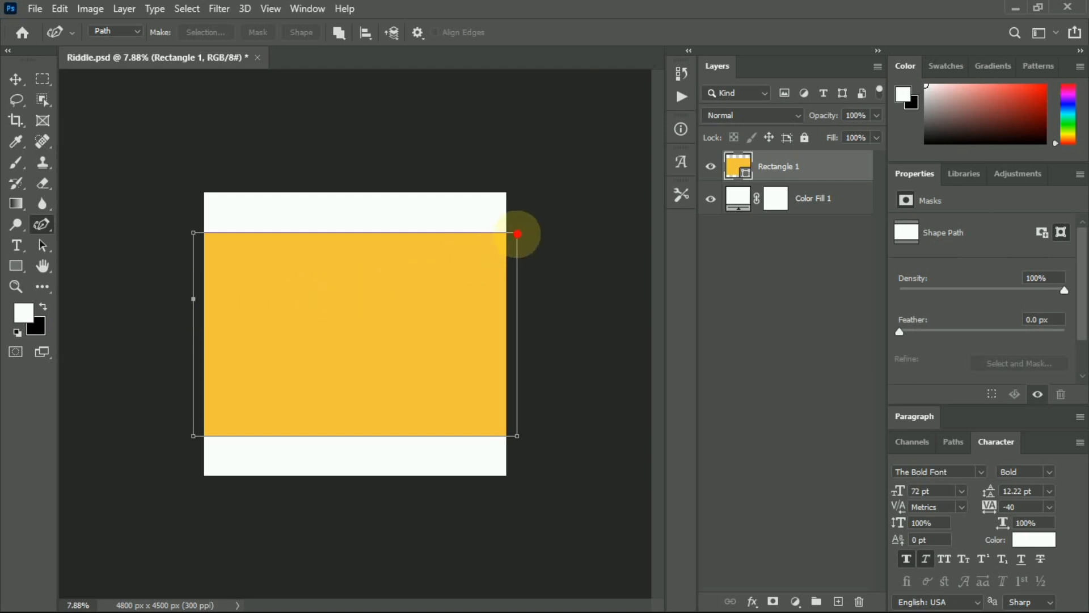
left_click(517, 233)
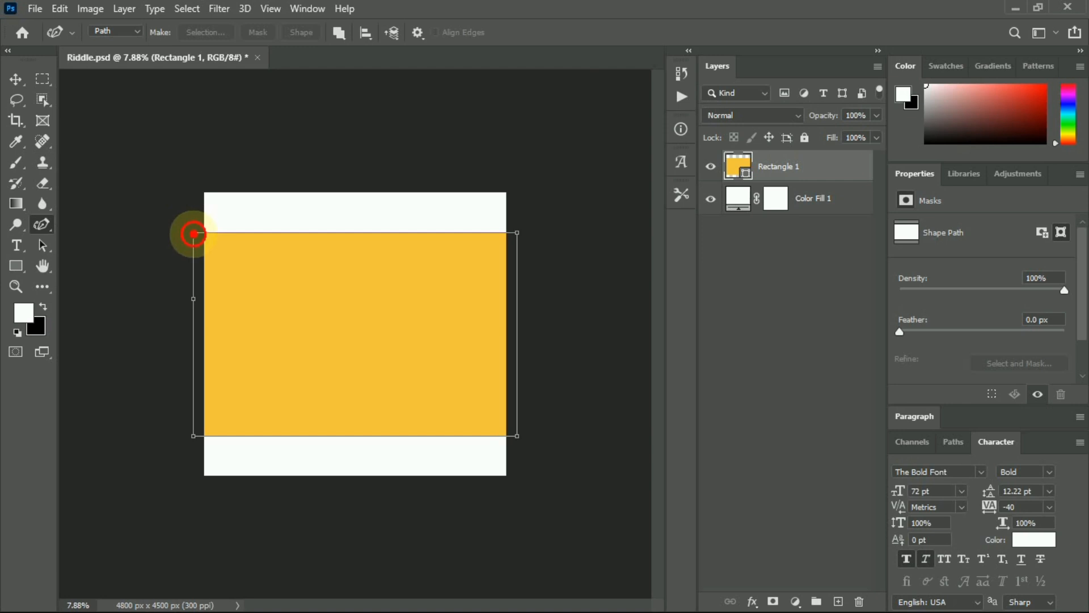
left_click_drag(194, 233, 194, 297)
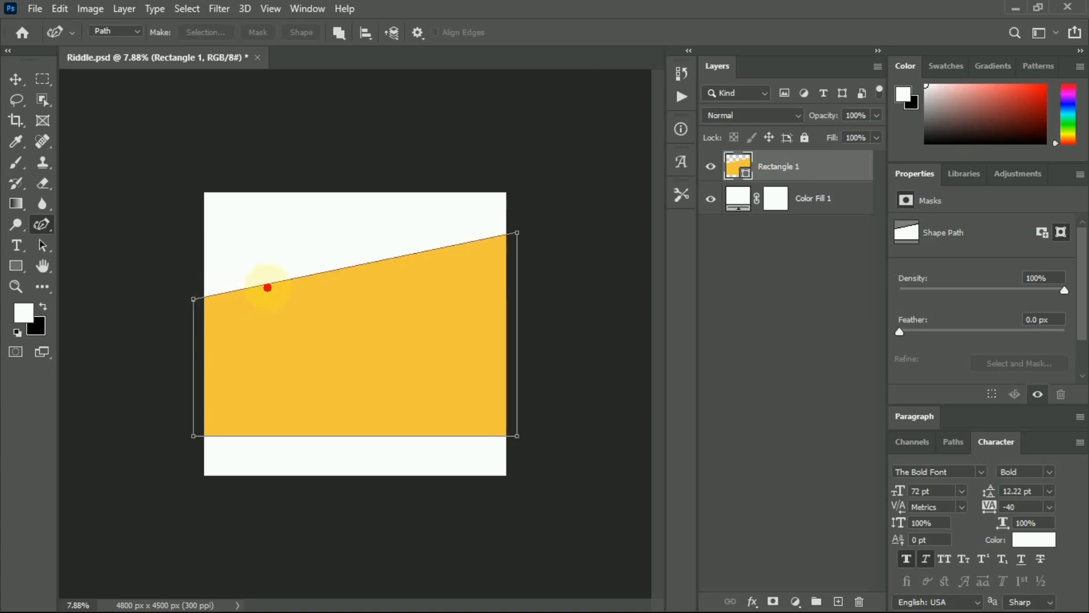
left_click_drag(310, 276, 324, 292)
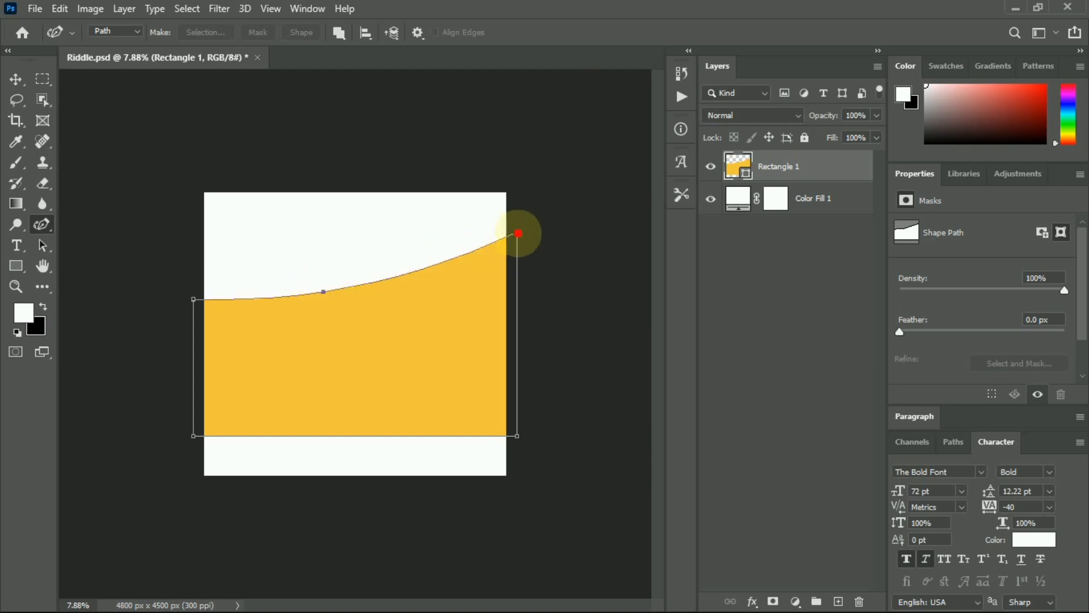
left_click_drag(519, 233, 513, 194)
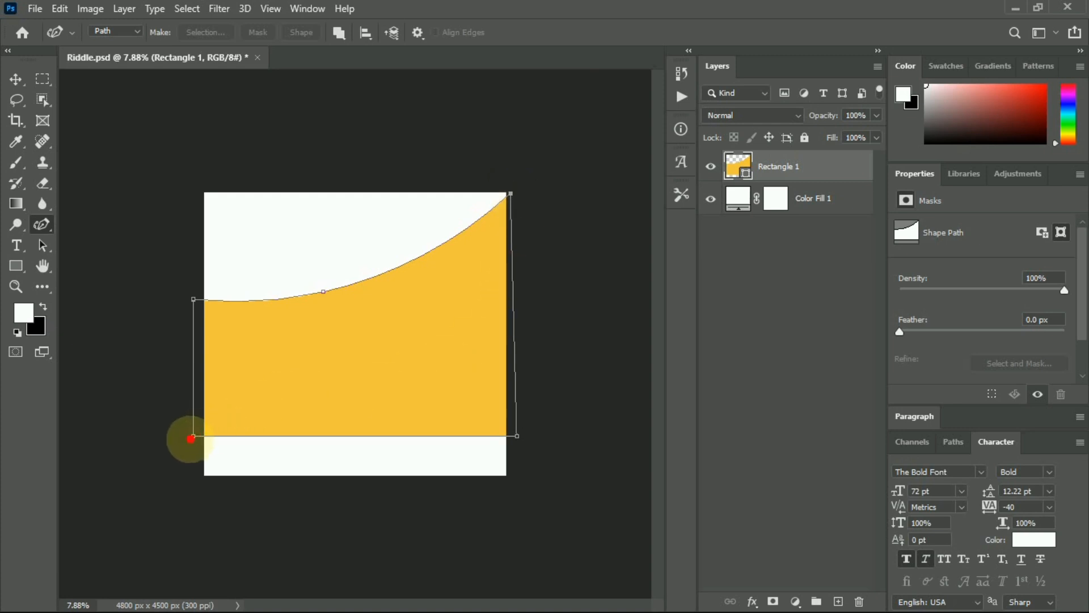
Slant the bottom edge into an upward curve and bow the left edge.
left_click_drag(194, 437, 192, 386)
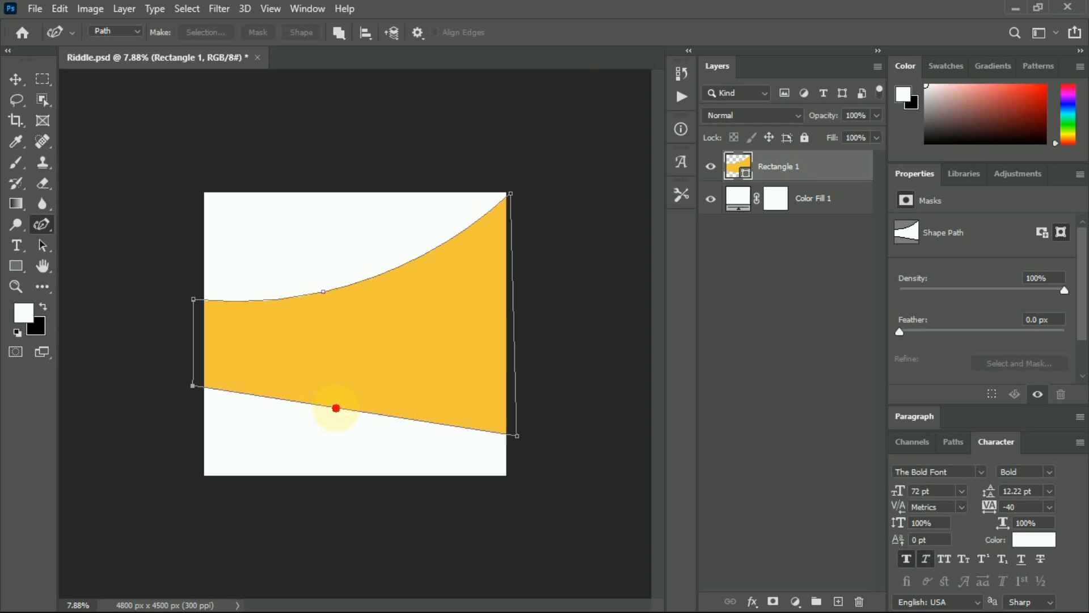
left_click_drag(194, 386, 194, 405)
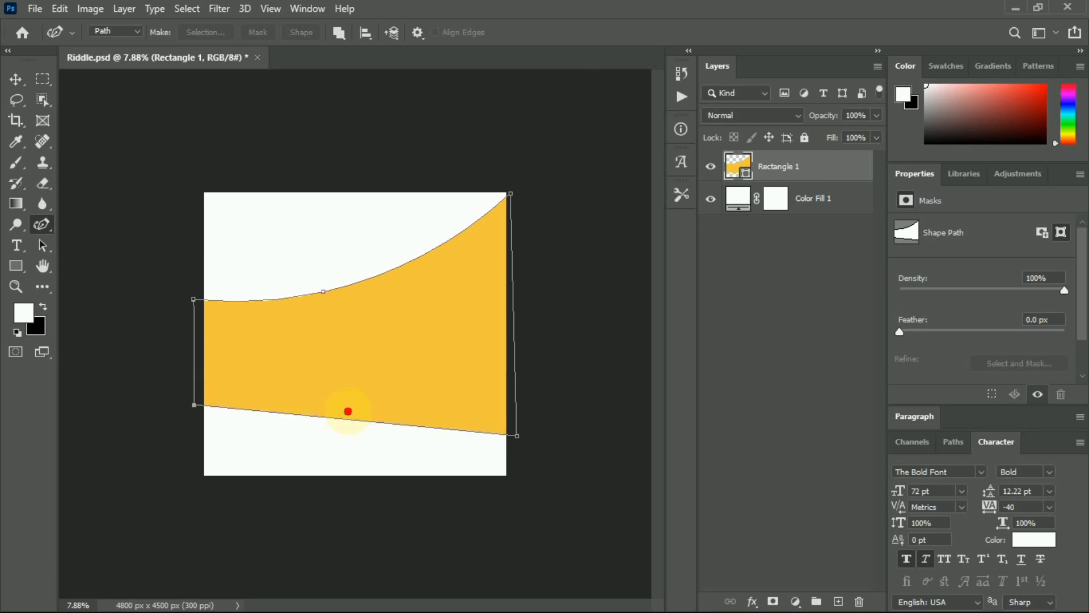
left_click_drag(350, 420, 324, 389)
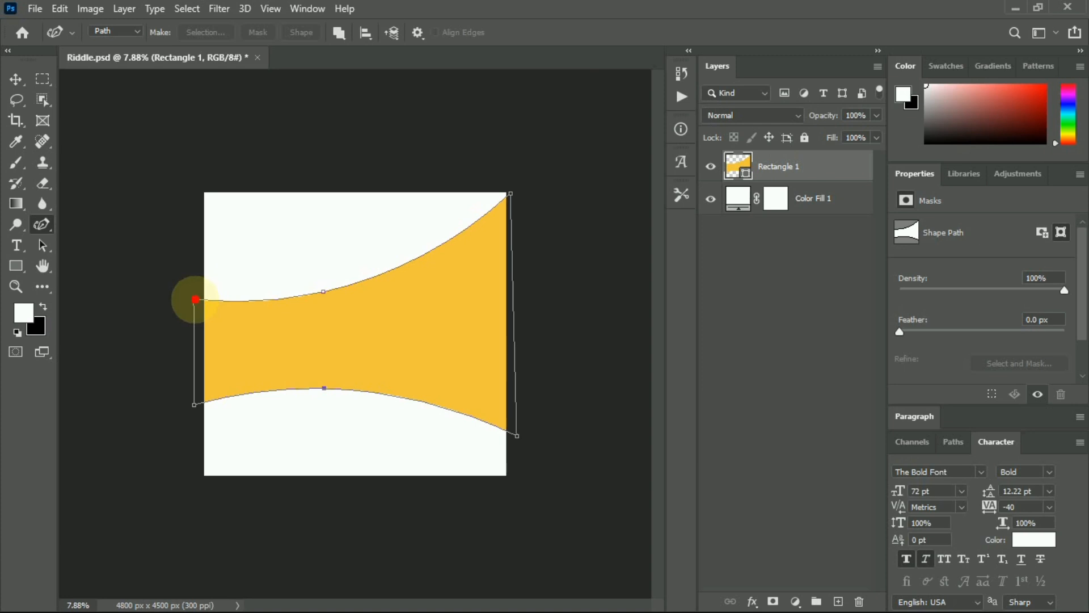
left_click_drag(195, 299, 193, 285)
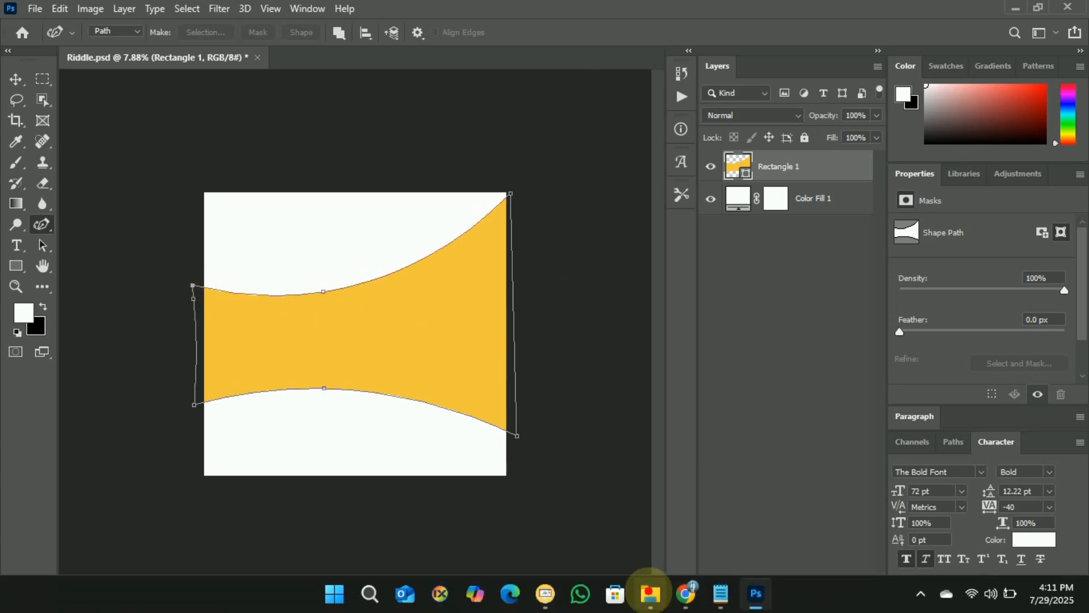
Glance over the Photoshop Masterclass folder in File Explorer, then return to Riddle.psd.
left_click(648, 593)
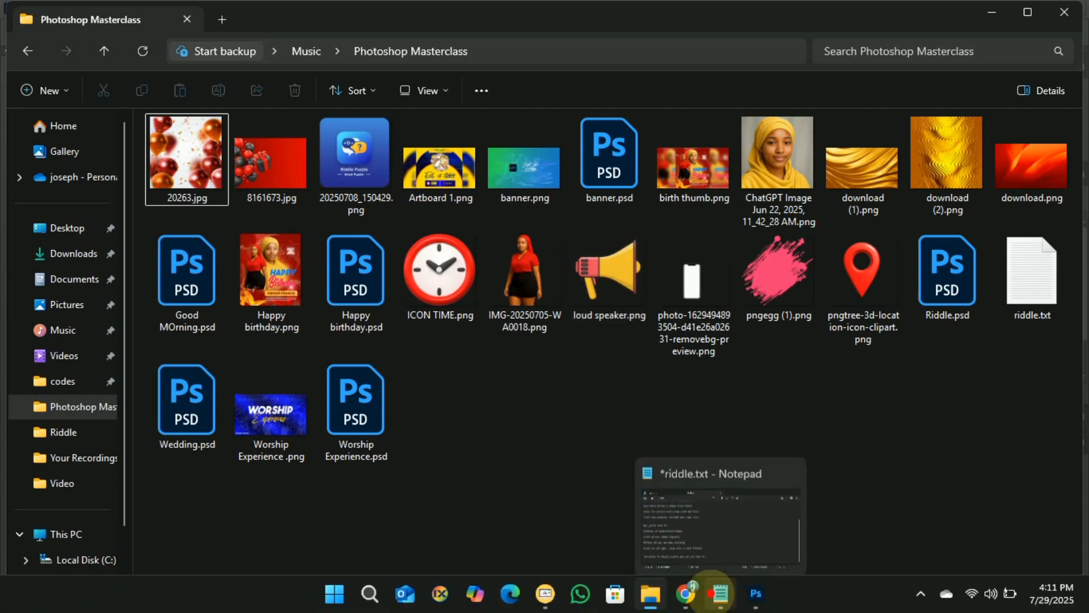
left_click(756, 593)
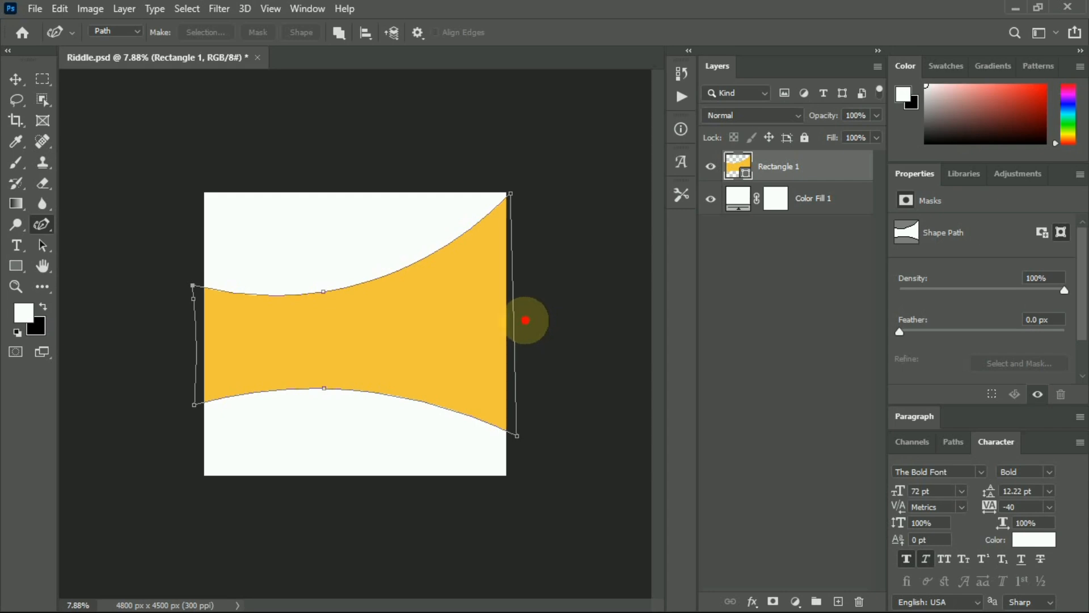
Scroll through the Riddle Puzzle Google Play listing, then return to Riddle.psd in Photoshop.
left_click(686, 593)
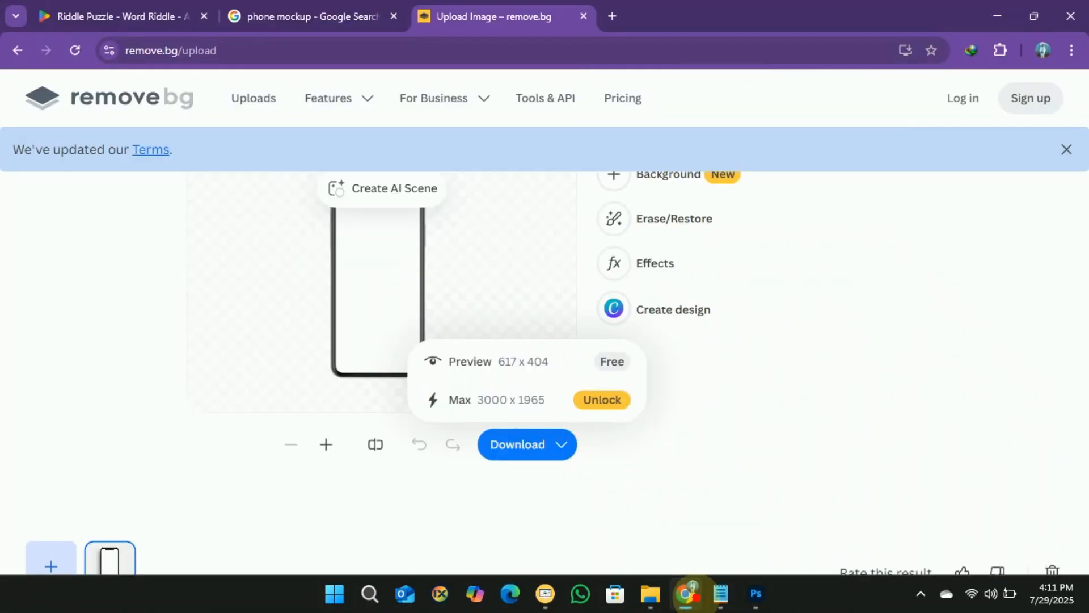
left_click(138, 9)
scroll(384, 242, "up", 9)
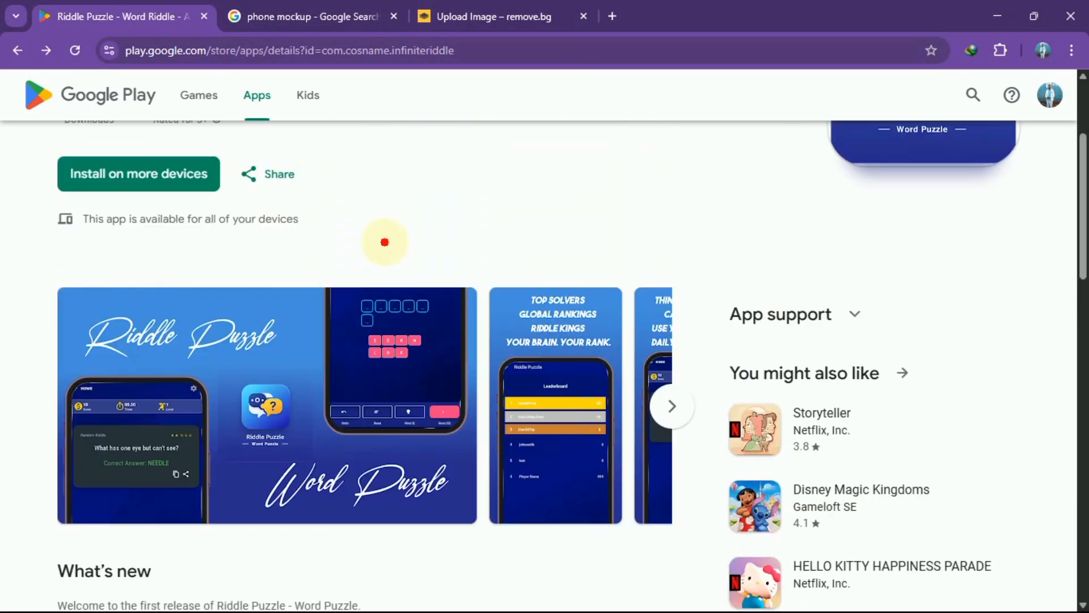
scroll(385, 242, "up", 3)
scroll(450, 319, "down", 7)
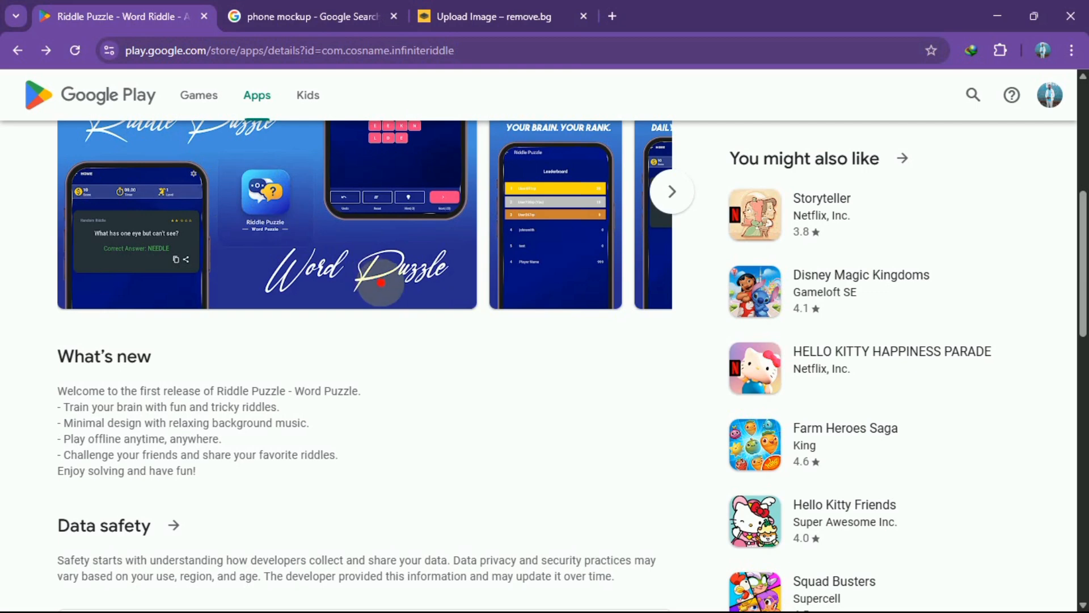
scroll(381, 282, "up", 1)
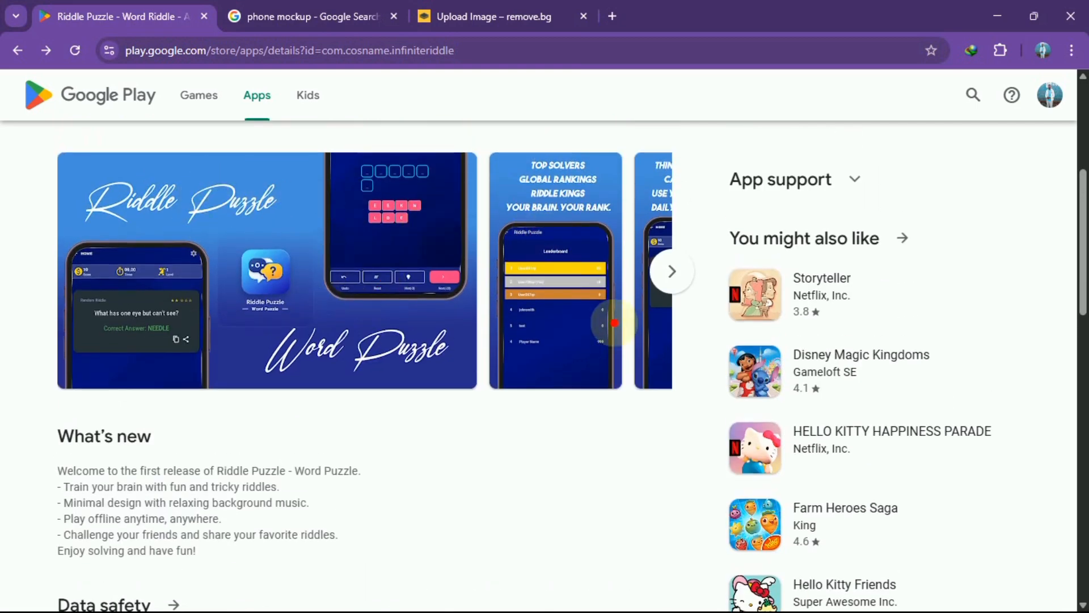
mouse_move(658, 610)
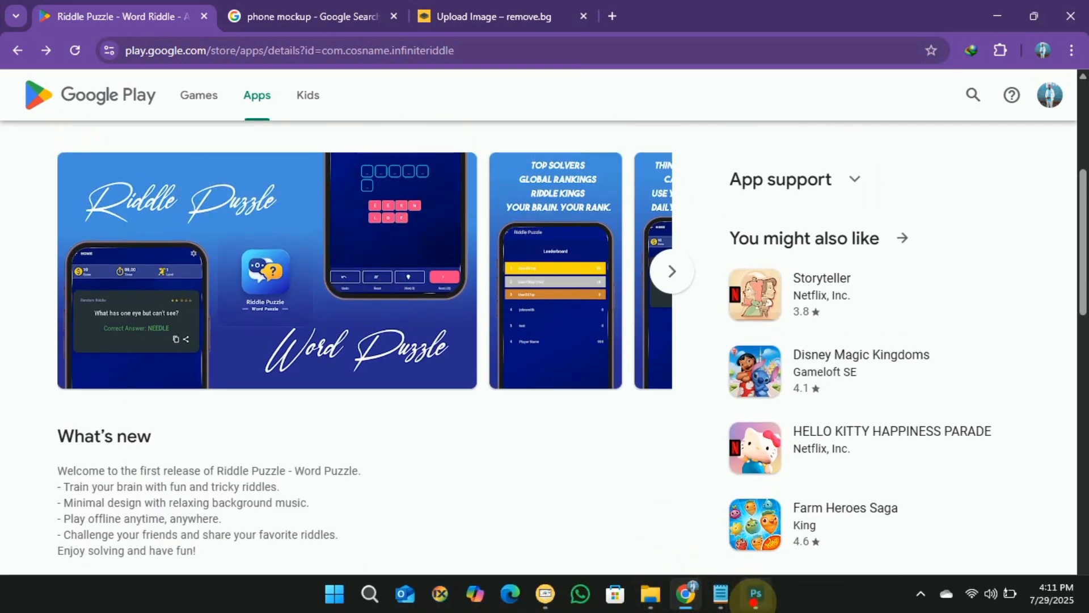
left_click(756, 593)
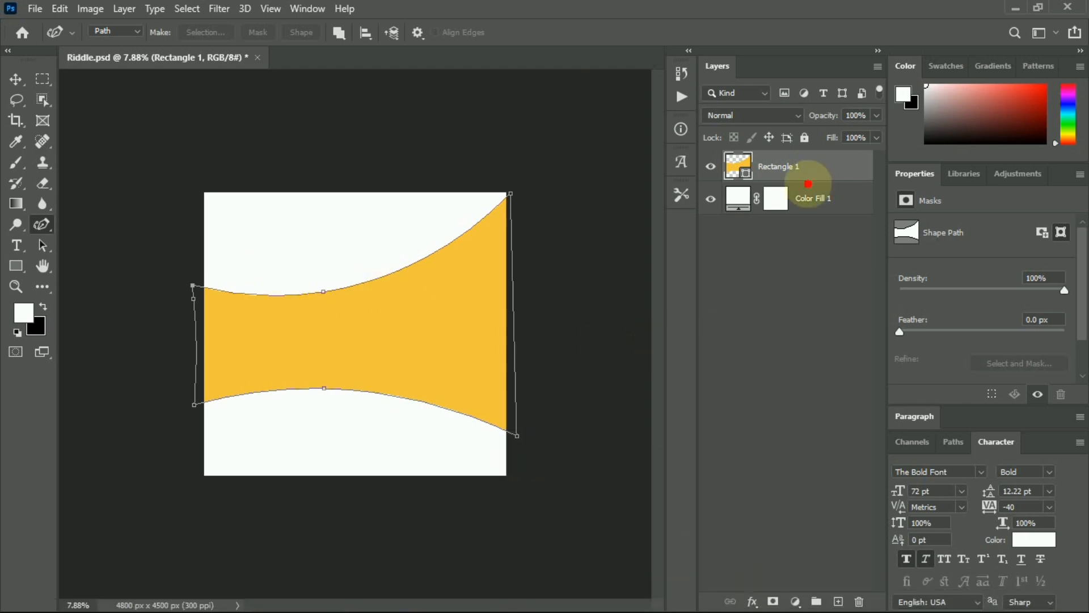
Select the Rectangle 1 band with the Move tool, then add and undo a layer mask.
left_click(16, 79)
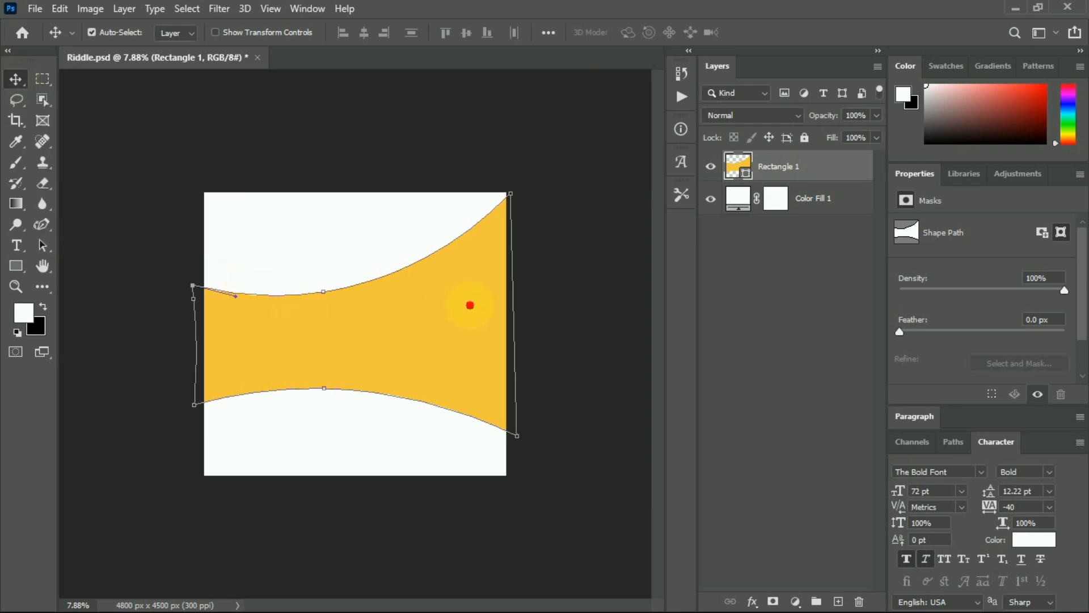
left_click(784, 262)
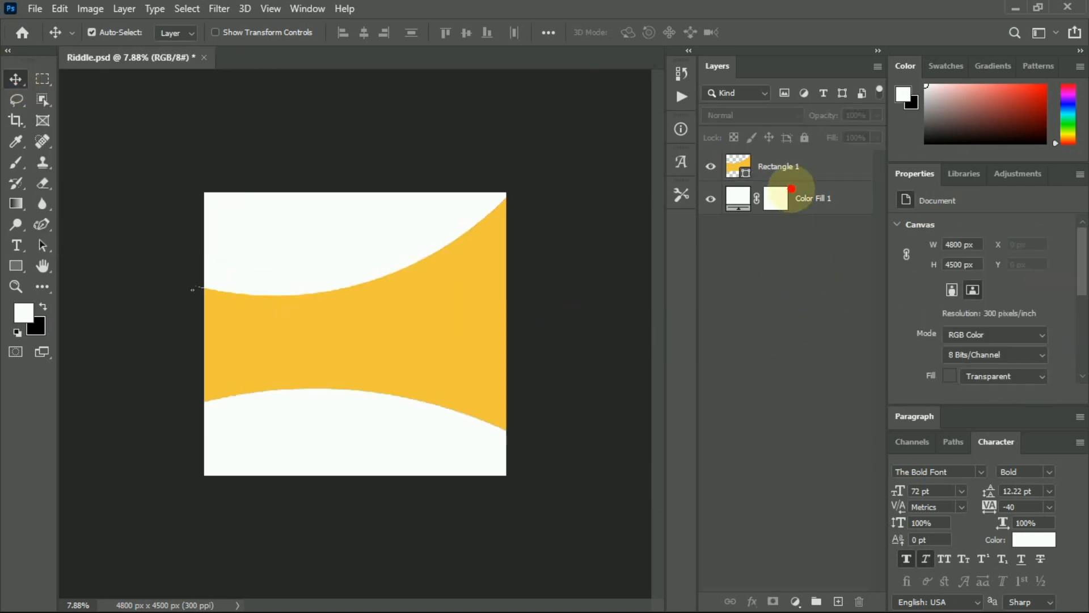
left_click(783, 165)
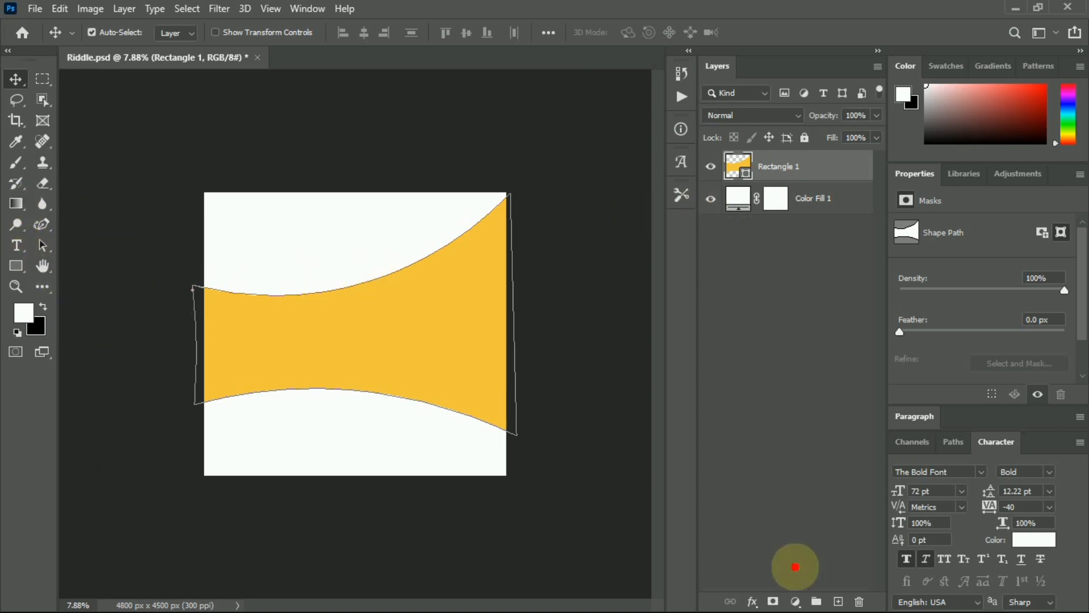
left_click(773, 600)
key("x")
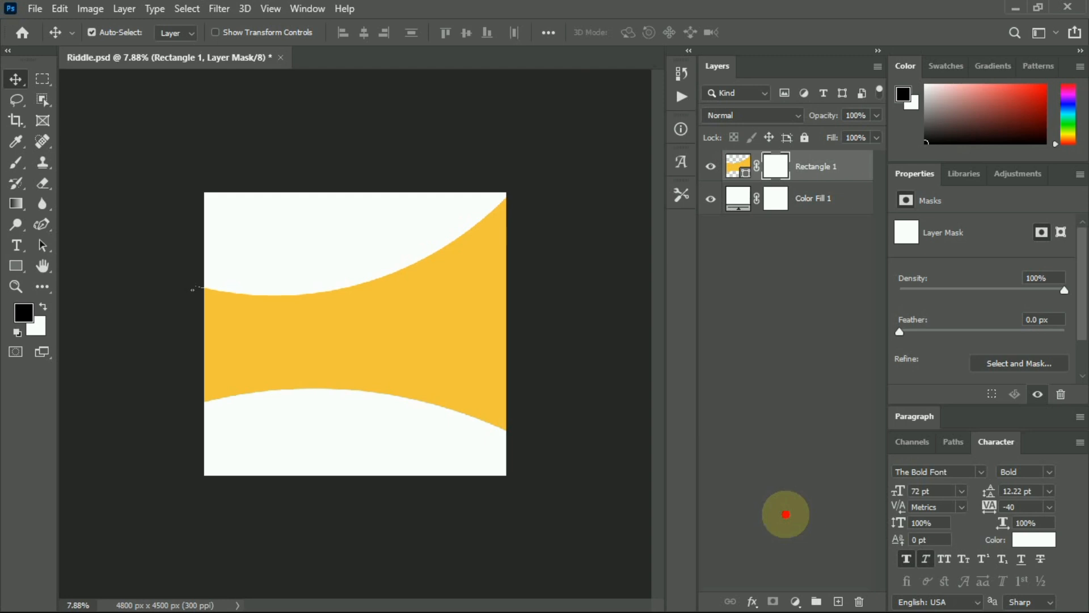
key("ctrl+z")
key("x")
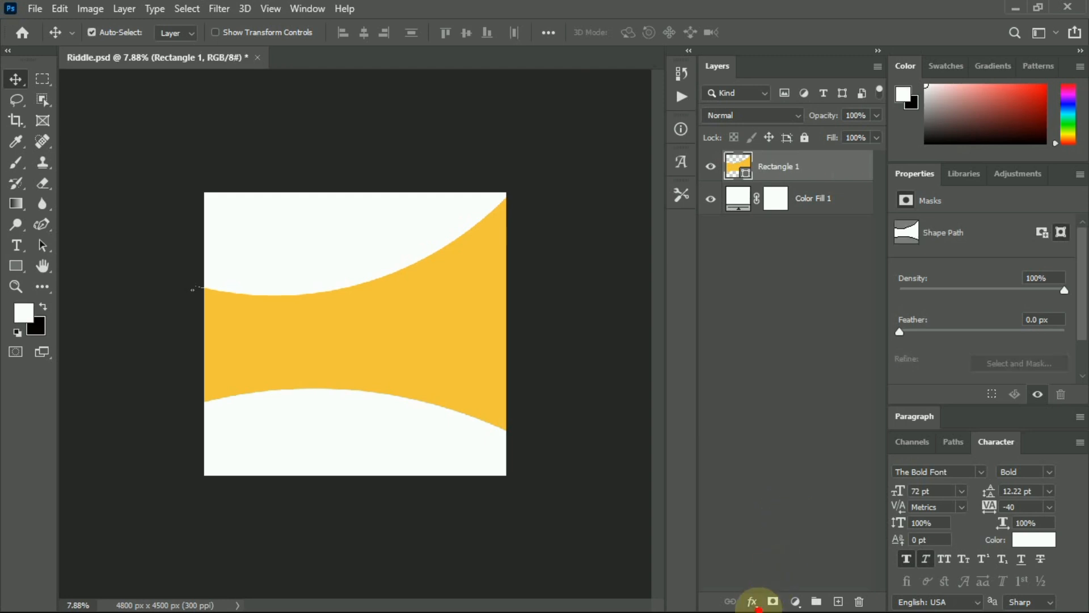
Apply a green-to-blue preset Gradient Overlay to Rectangle 1, replacing its yellow fill.
left_click(753, 601)
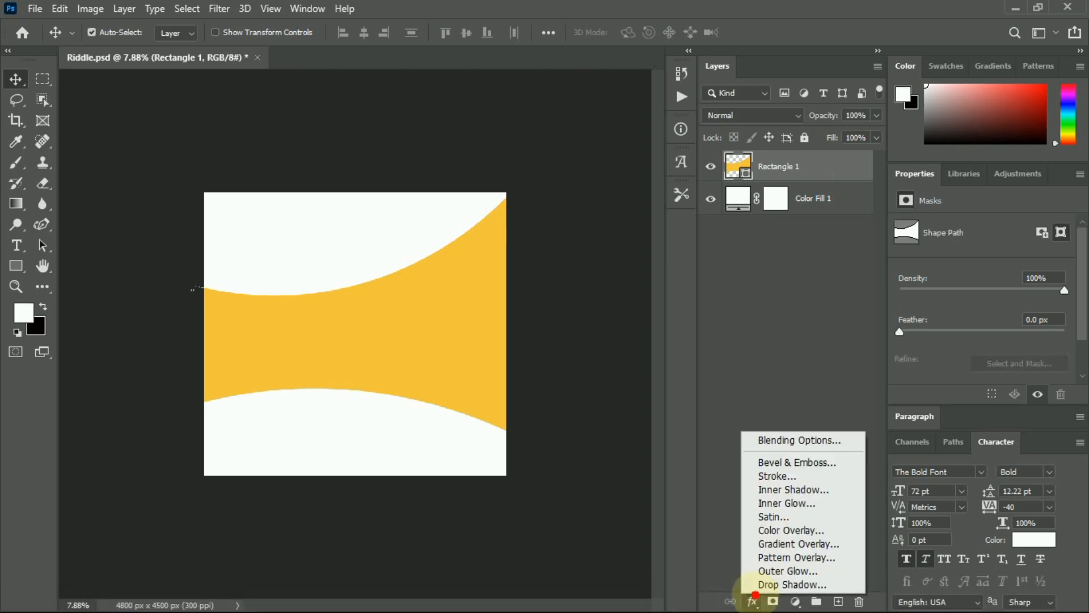
left_click(773, 543)
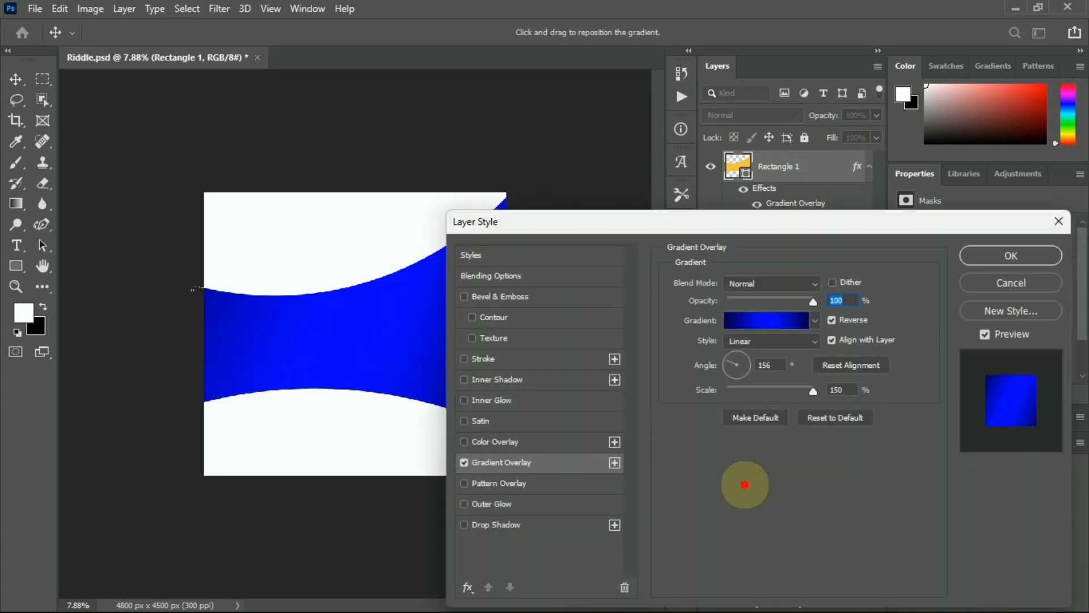
left_click(760, 320)
scroll(731, 143, "down", 5)
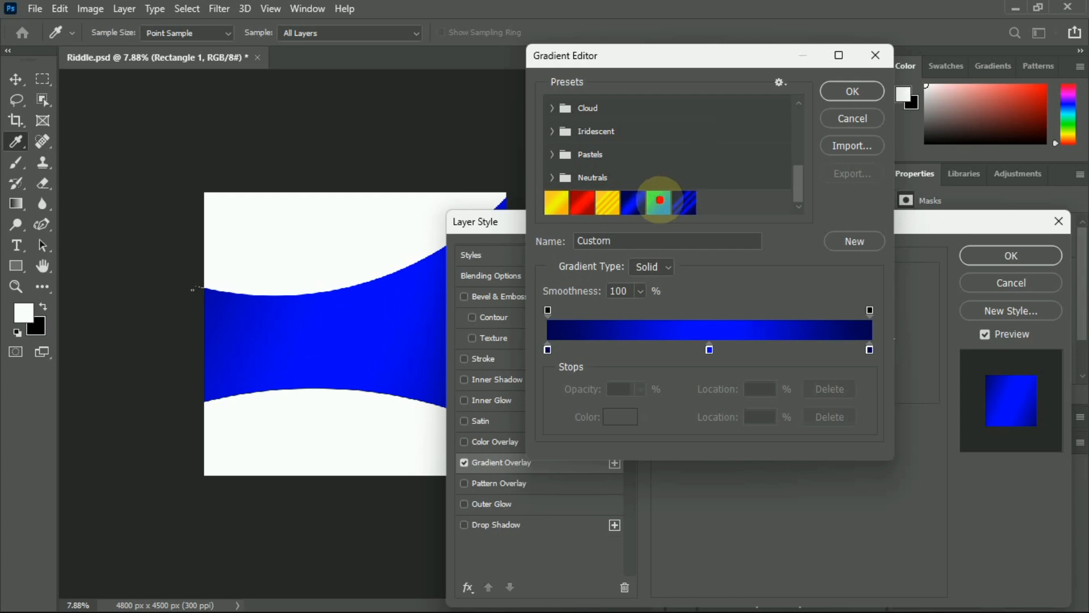
left_click(659, 200)
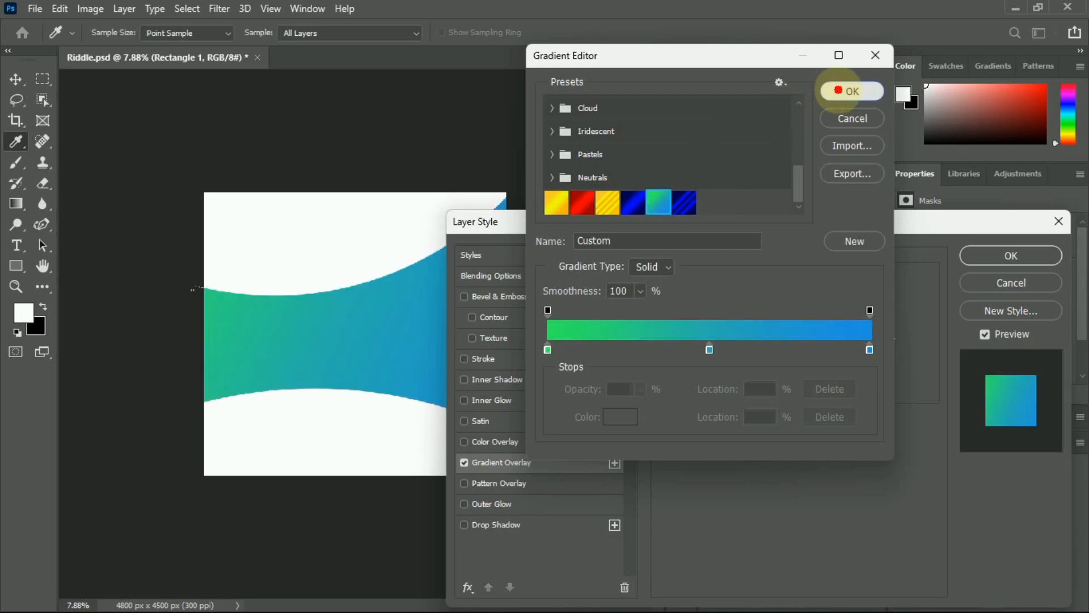
left_click(851, 91)
left_click(1020, 264)
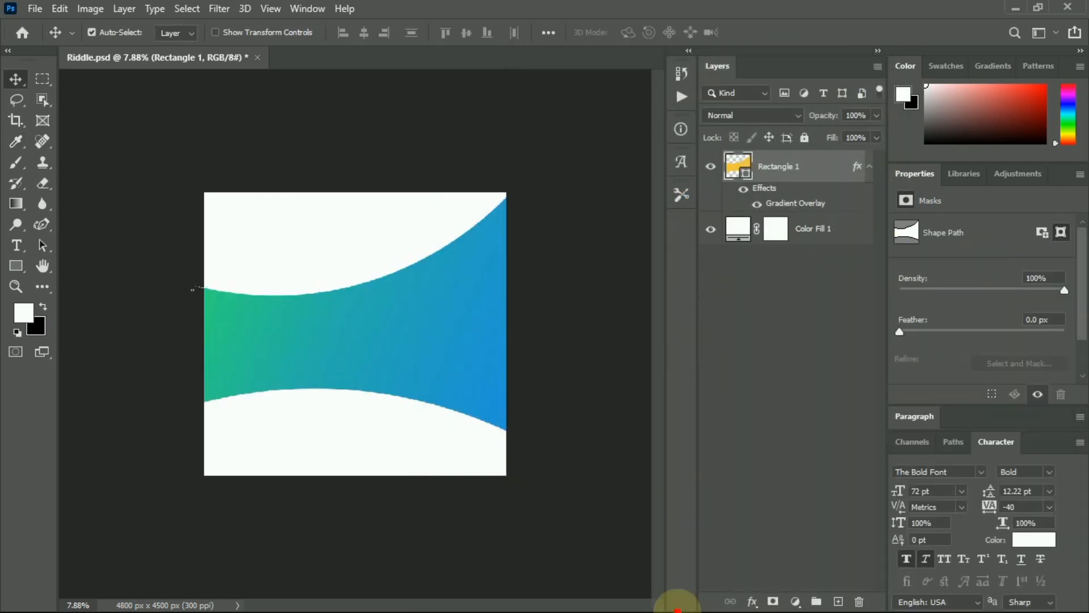
Place 20250708_150429.png from the Photoshop Masterclass folder at the canvas centre and commit it.
mouse_move(677, 601)
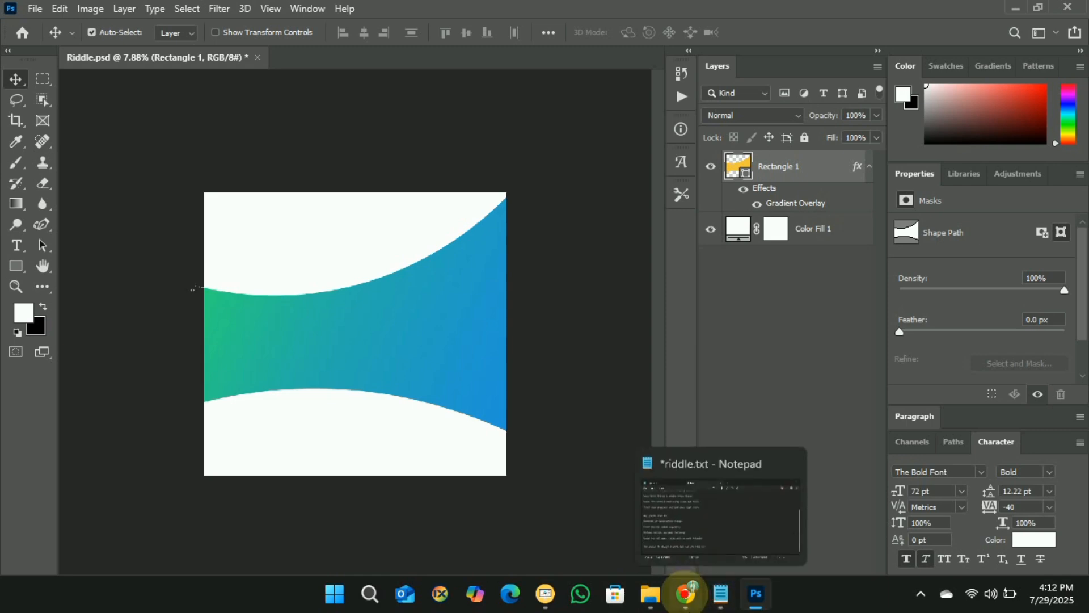
left_click(651, 593)
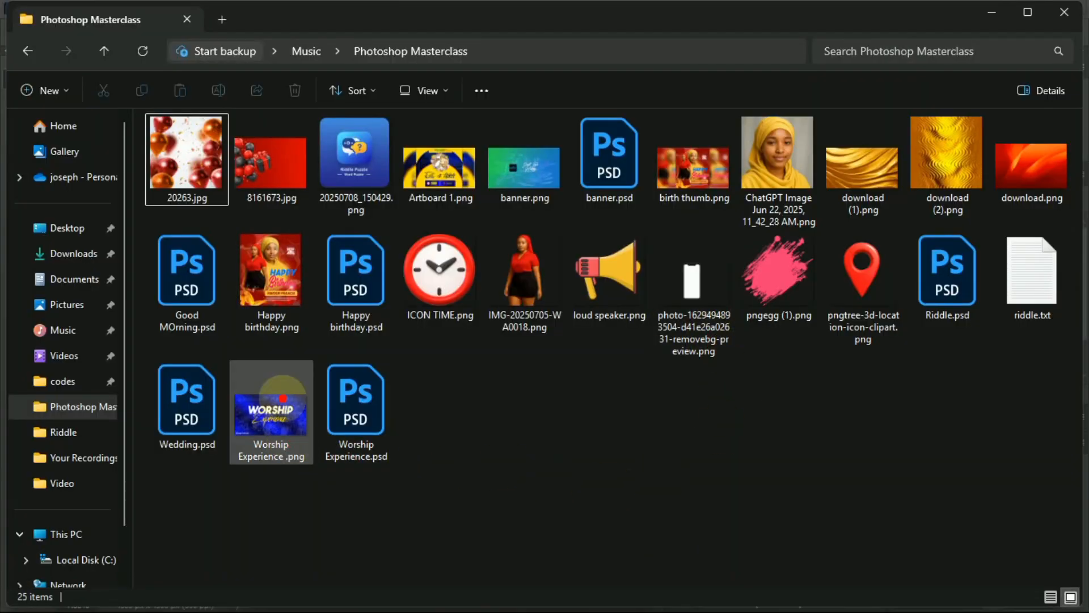
left_click(350, 148)
left_click_drag(355, 156, 381, 355)
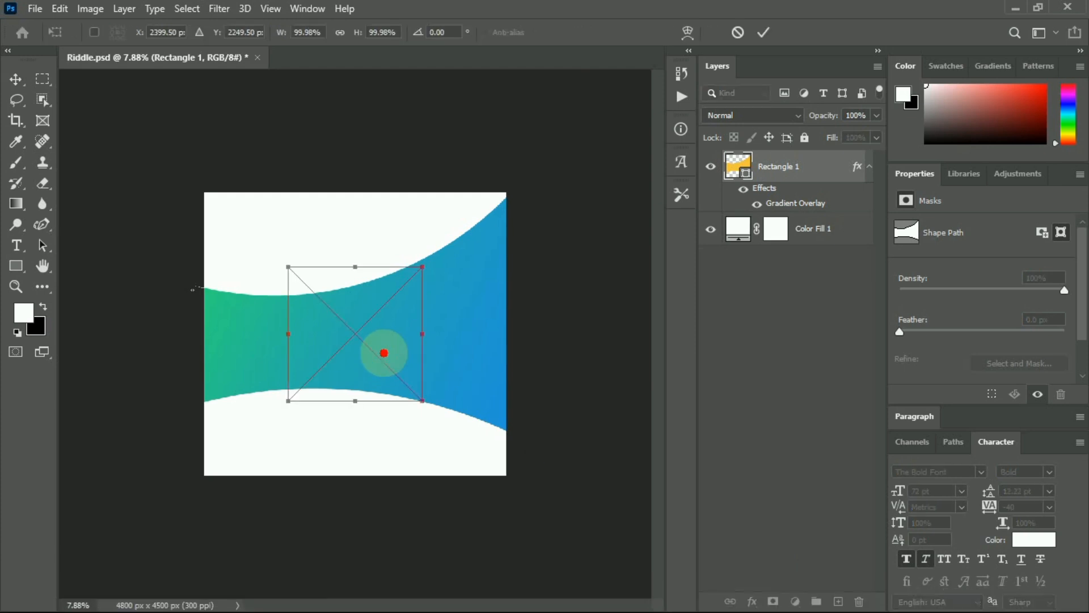
left_click(763, 32)
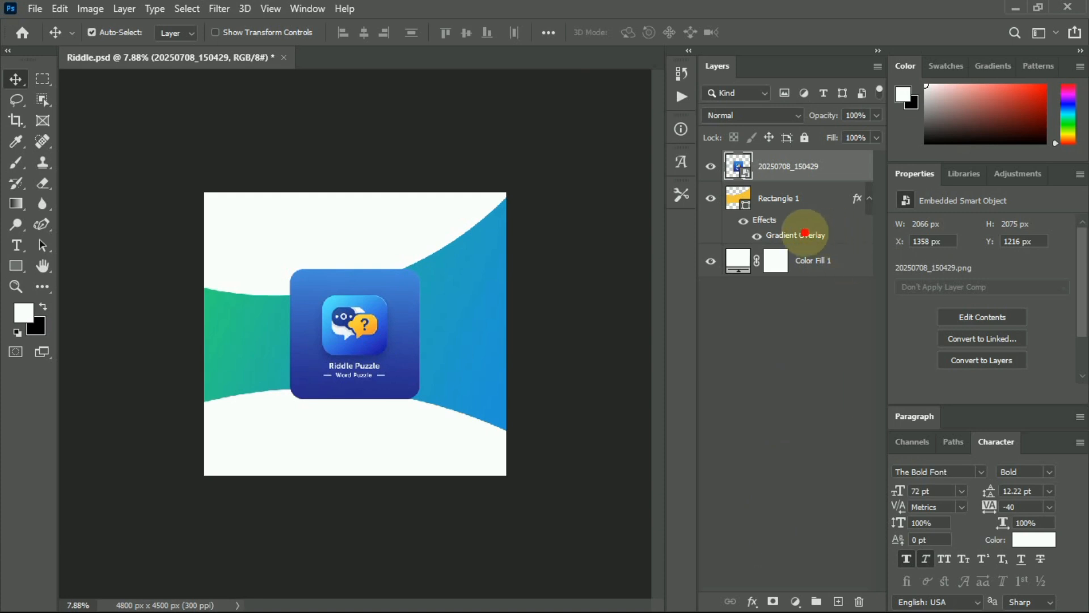
Reopen Rectangle 1's gradient overlay and set the left stop to the app icon's blue.
left_click(792, 236)
double_click(793, 236)
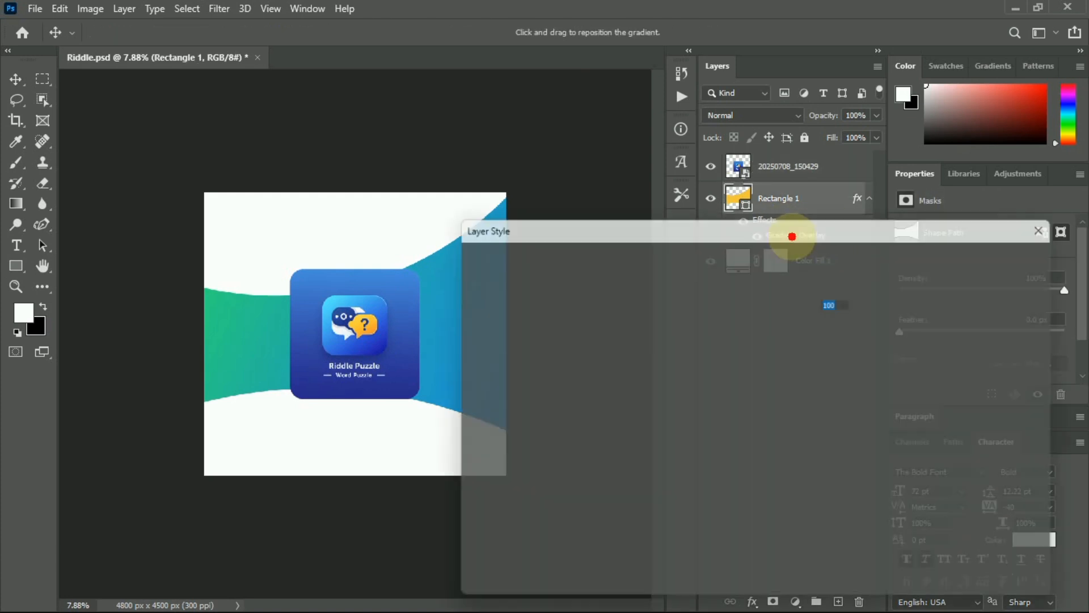
left_click(771, 322)
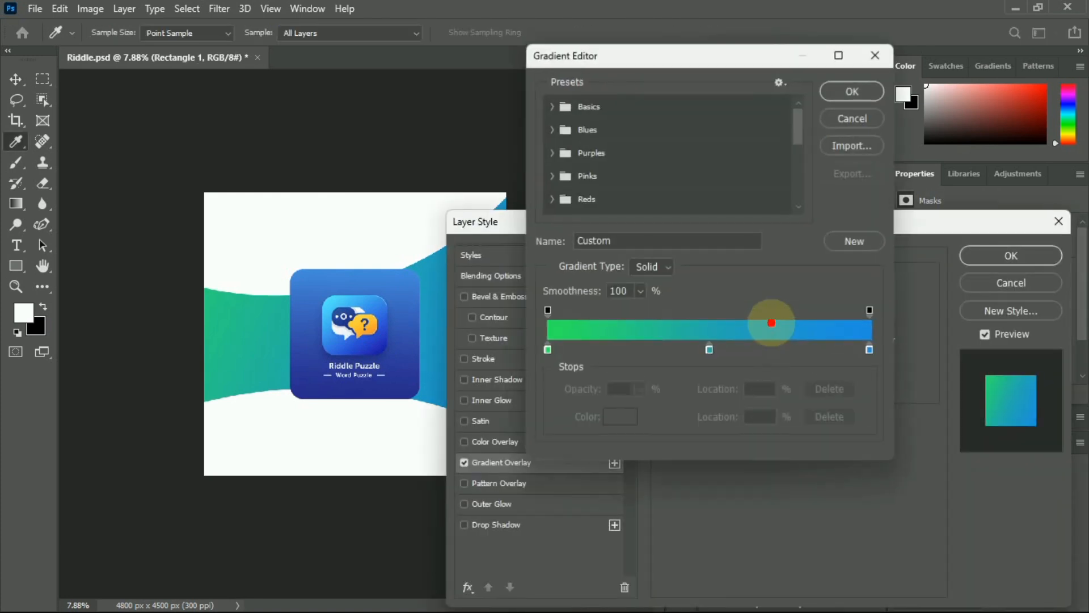
left_click_drag(547, 349, 552, 348)
double_click(551, 349)
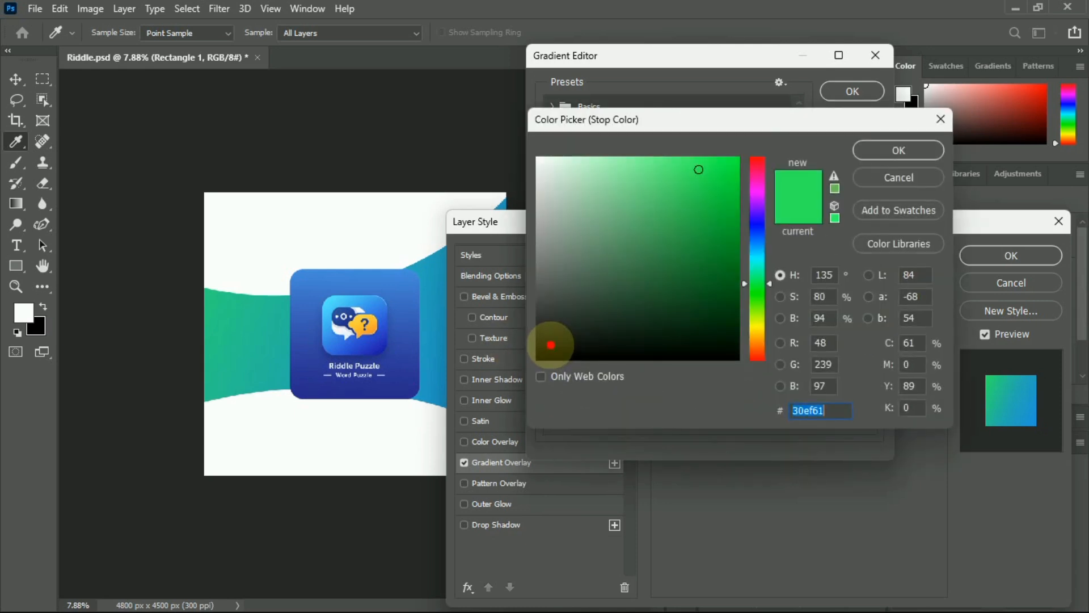
left_click(323, 391)
left_click(885, 150)
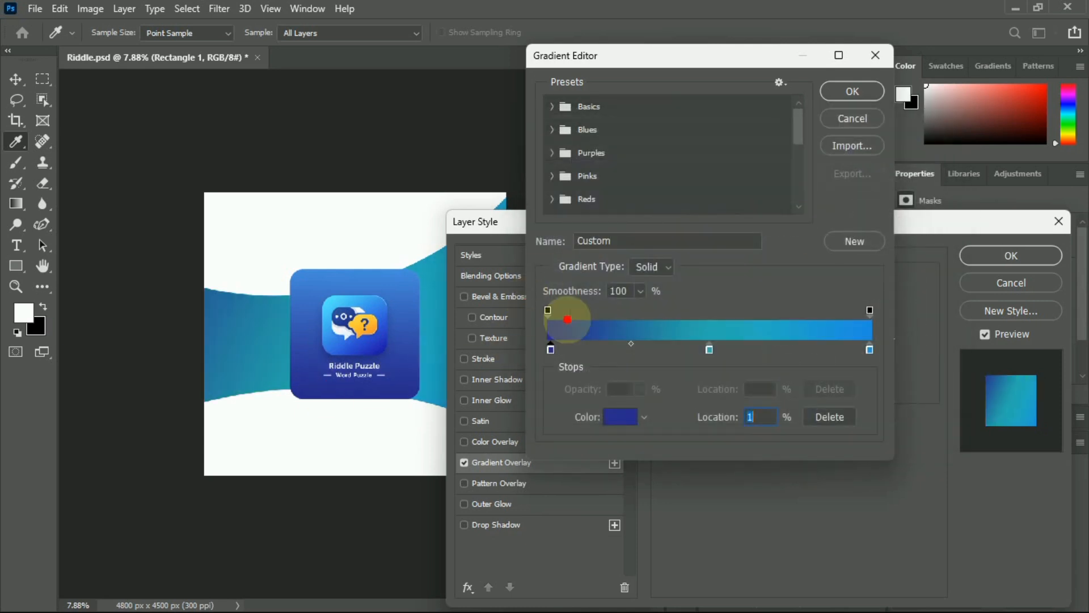
Sample icon blues for the middle and lighter right stops, save as a preset, and apply.
double_click(709, 348)
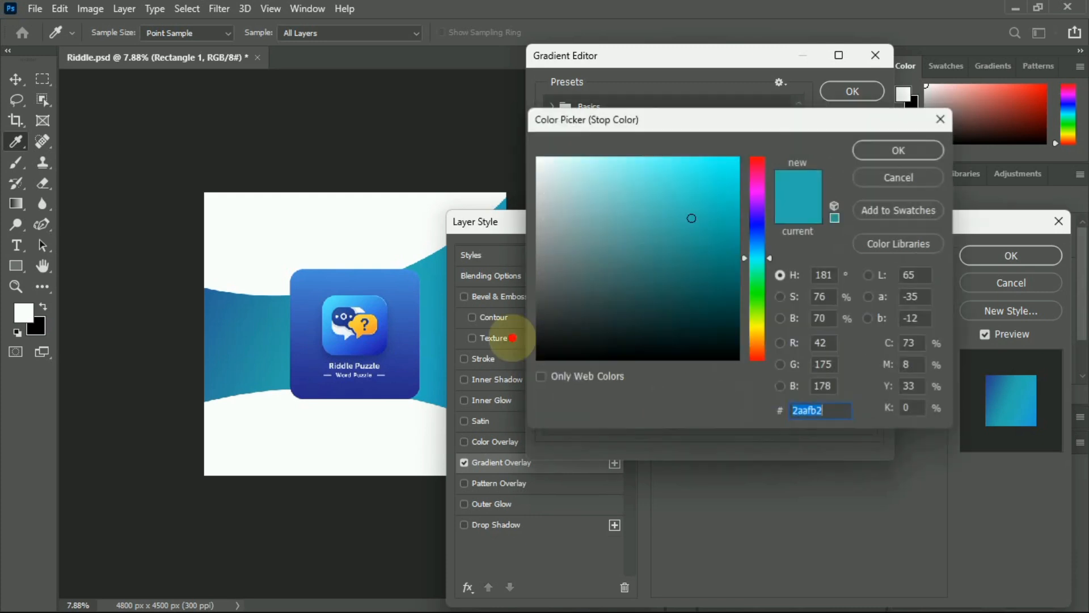
left_click(304, 322)
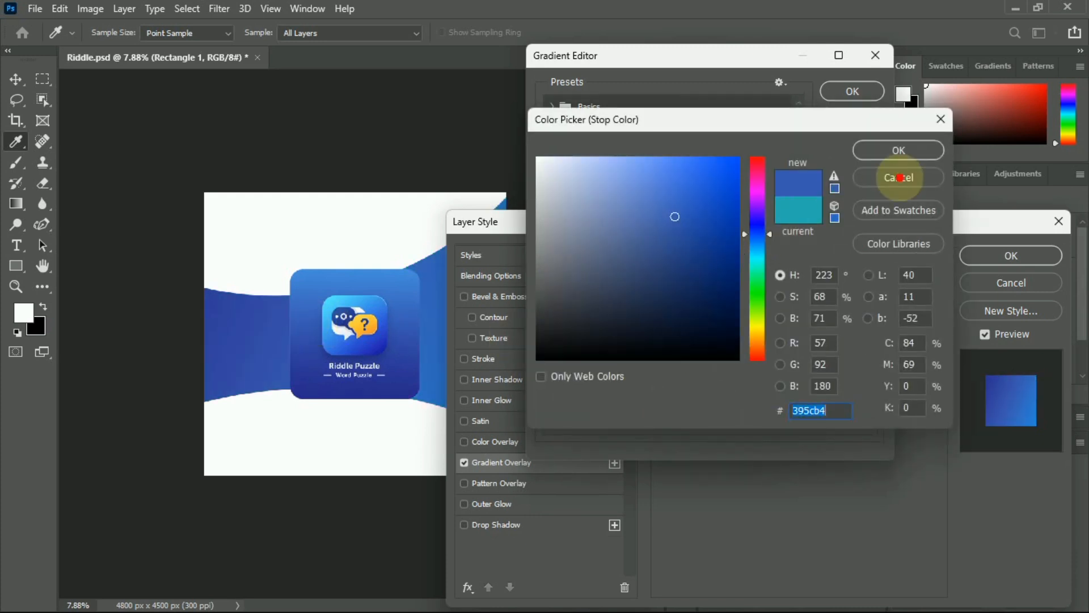
left_click(892, 151)
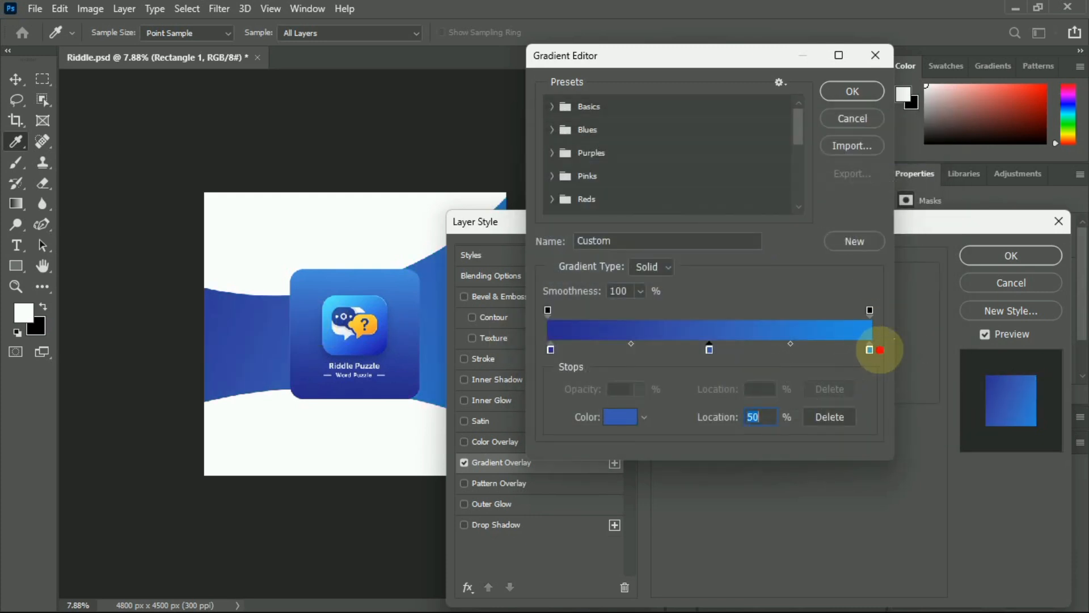
double_click(869, 350)
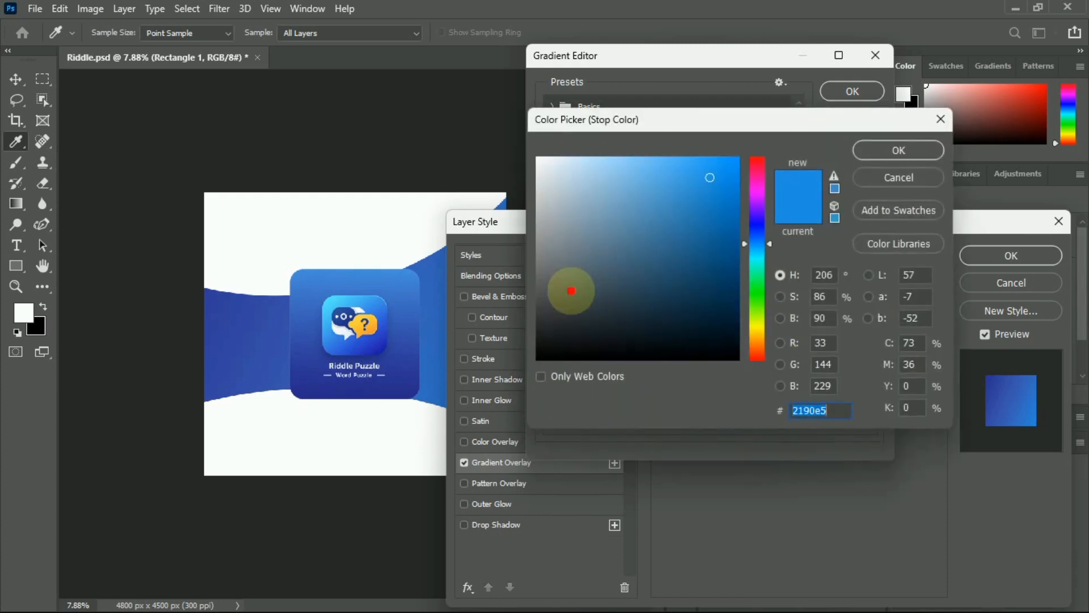
left_click(357, 271)
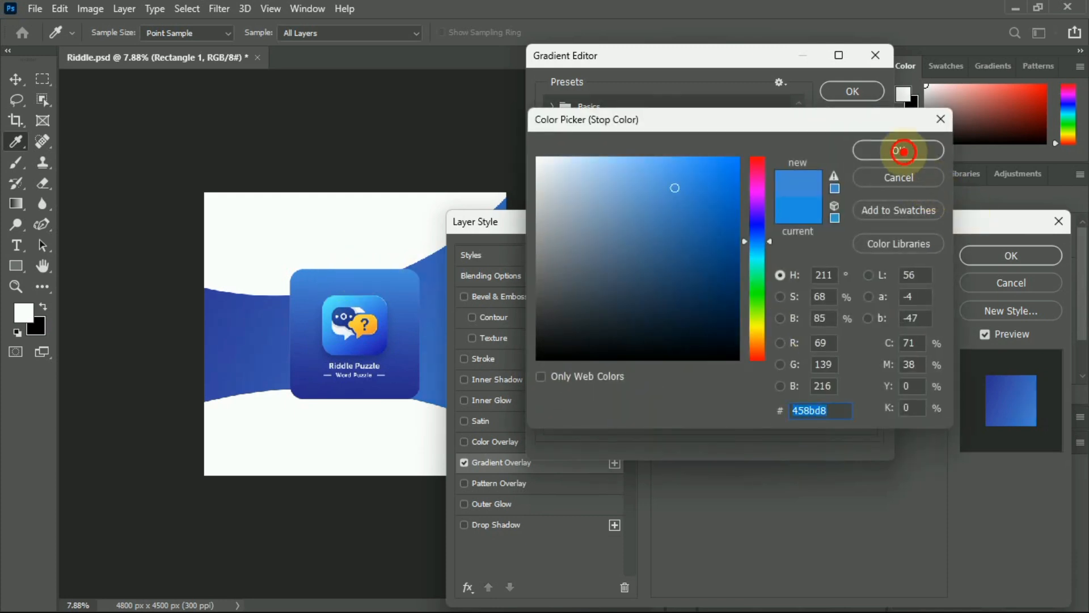
left_click(899, 151)
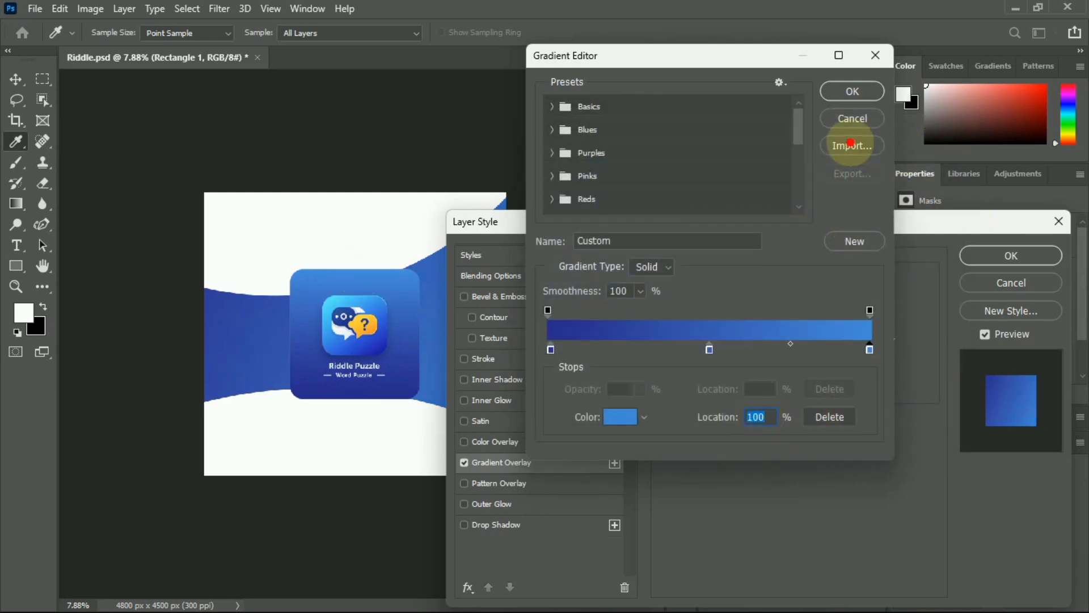
left_click(854, 240)
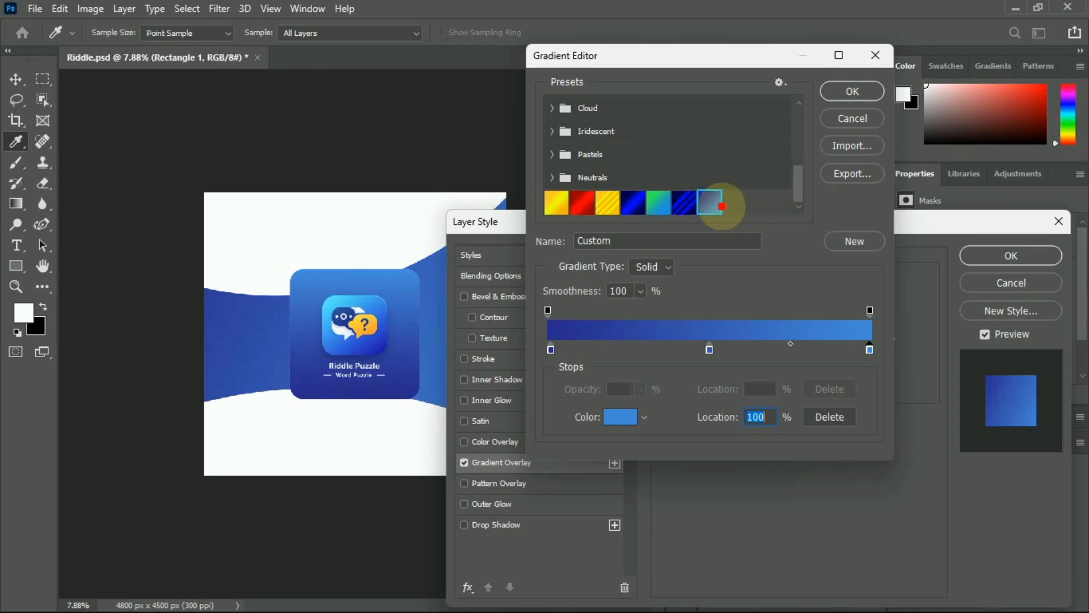
left_click(846, 90)
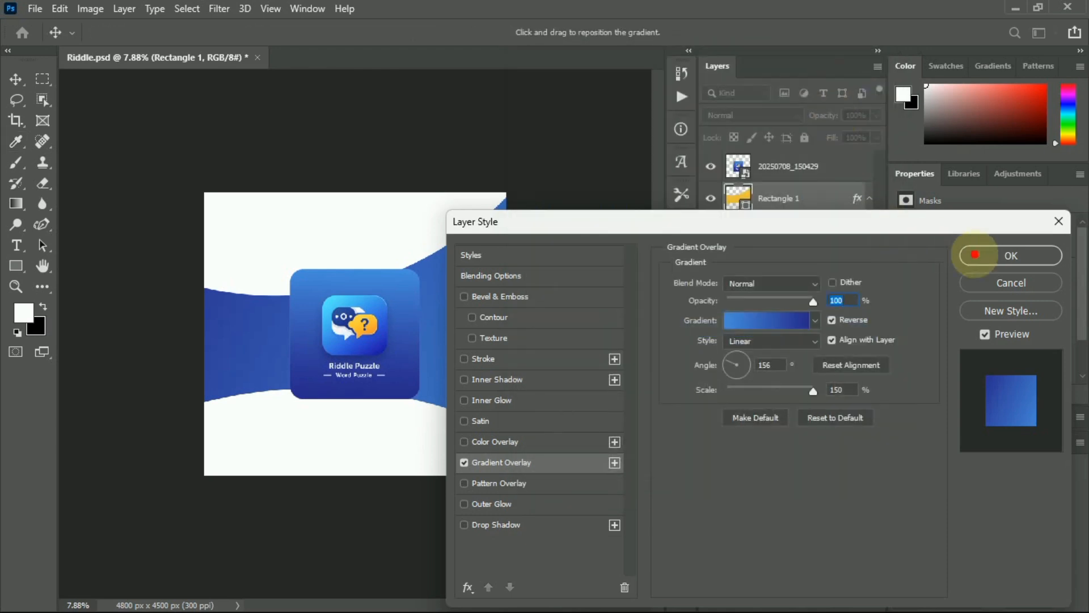
left_click(979, 254)
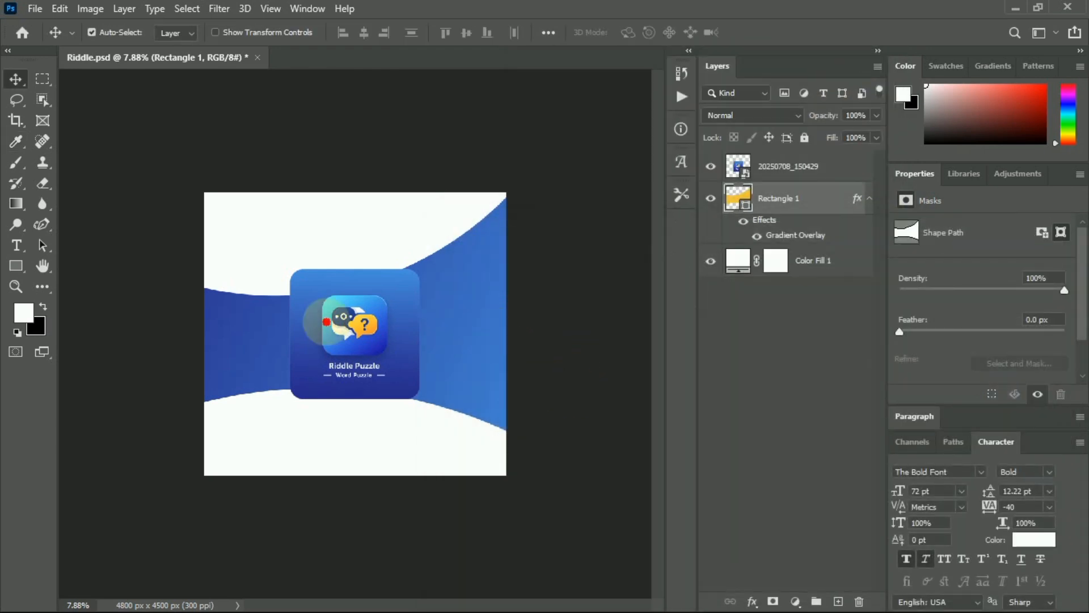
Move the app icon lower, hide its layer, and save Riddle.psd.
left_click_drag(360, 346, 323, 347)
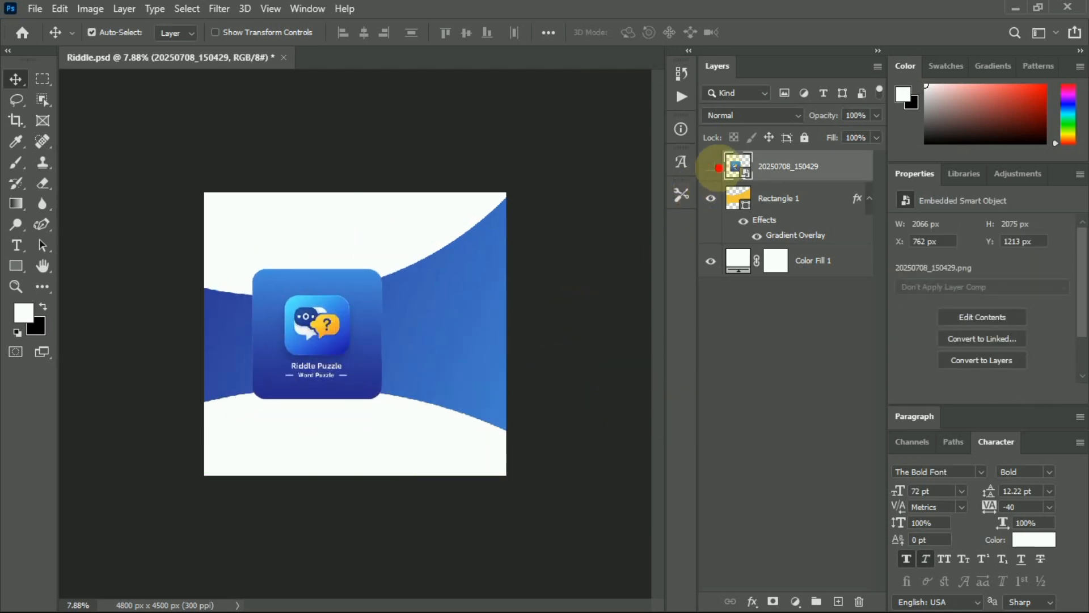
left_click(710, 165)
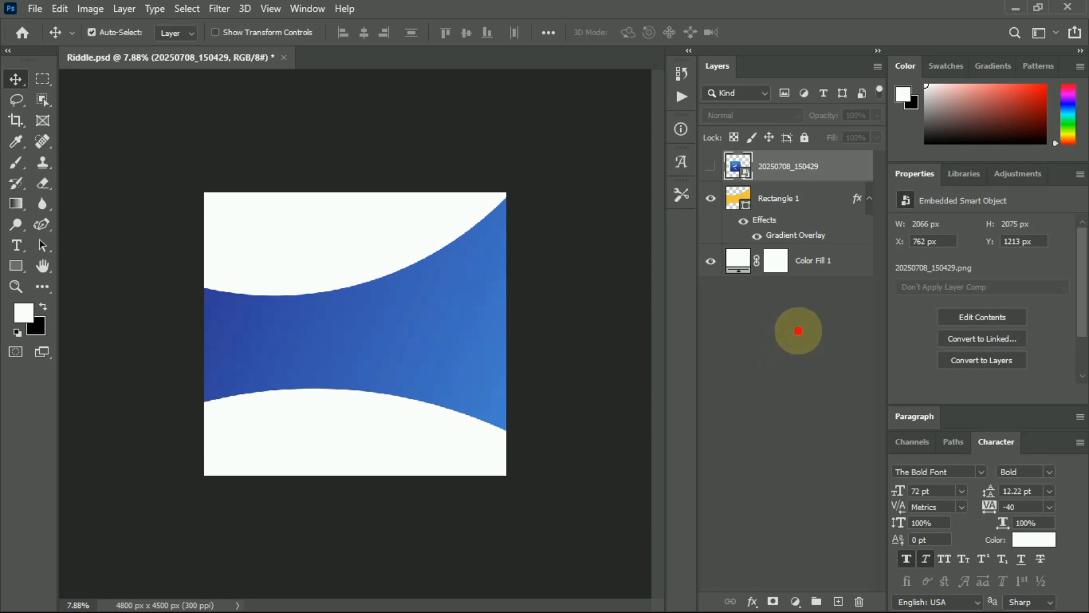
key("ctrl+s")
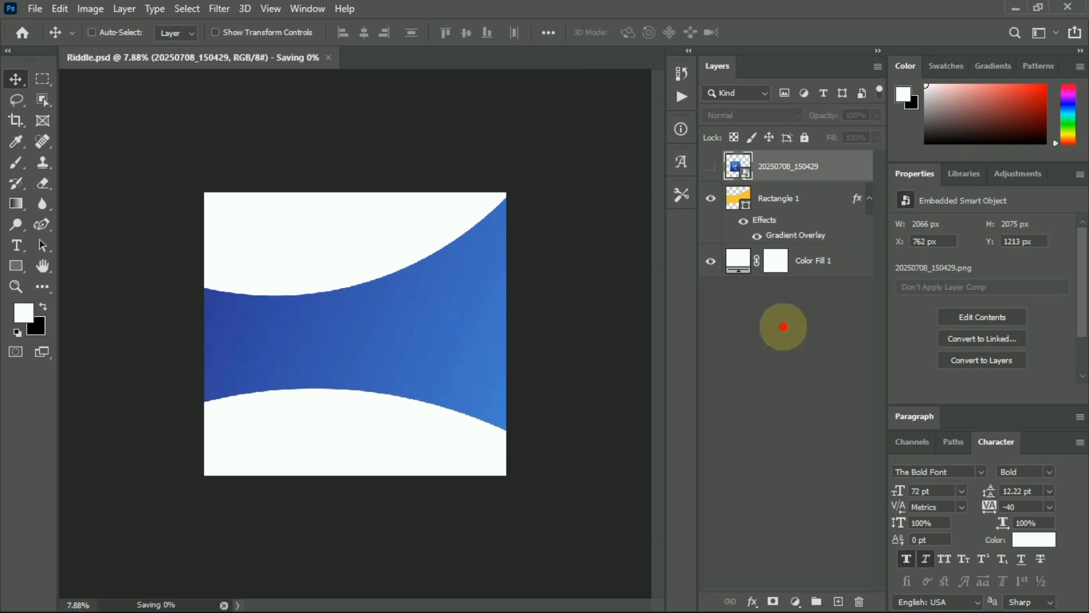
Place the phone mockup PNG, enlarge it to about 256%, and move it left to X 227, Y 566.
mouse_move(540, 595)
left_click(651, 593)
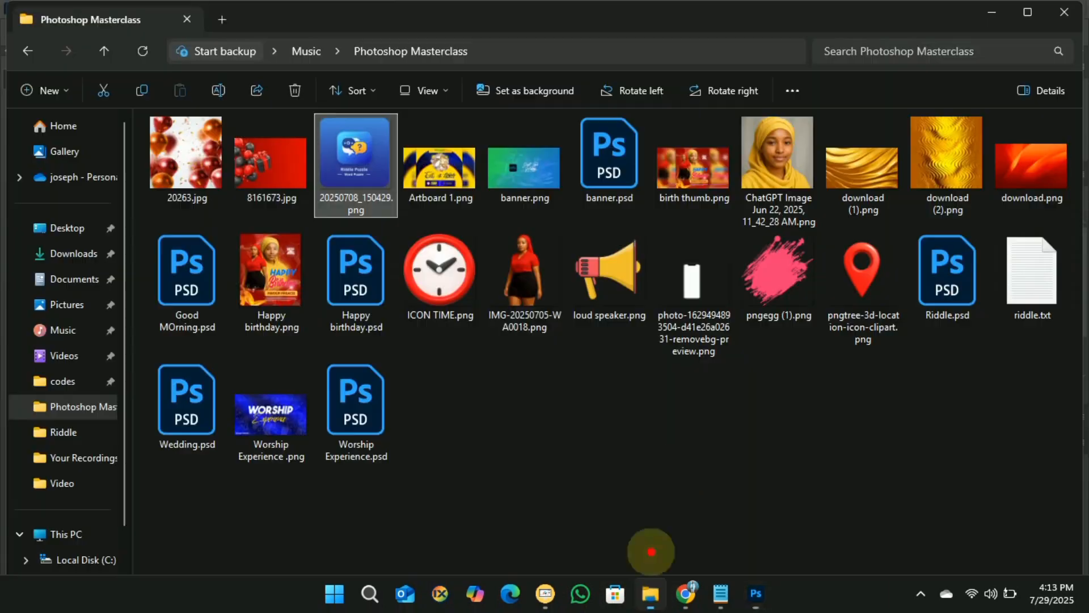
left_click_drag(693, 281, 332, 364)
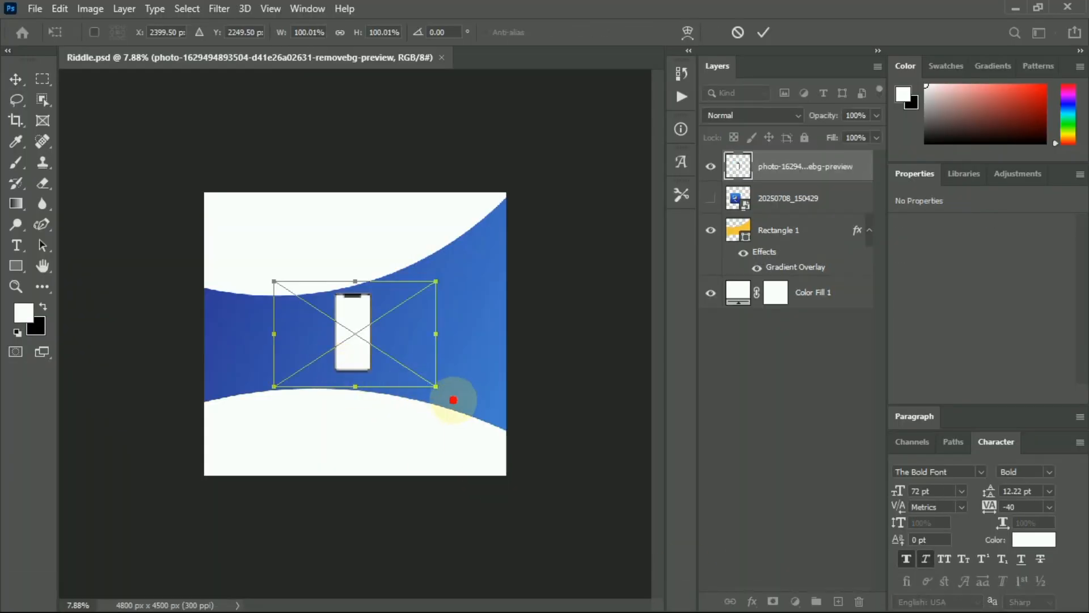
left_click_drag(436, 386, 656, 596)
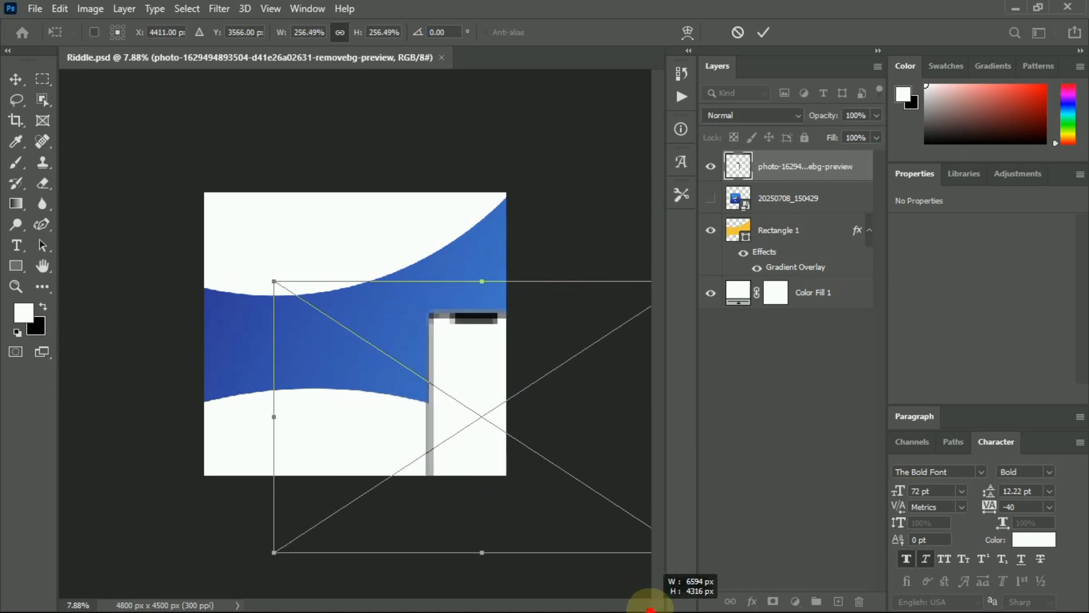
left_click_drag(462, 450, 348, 365)
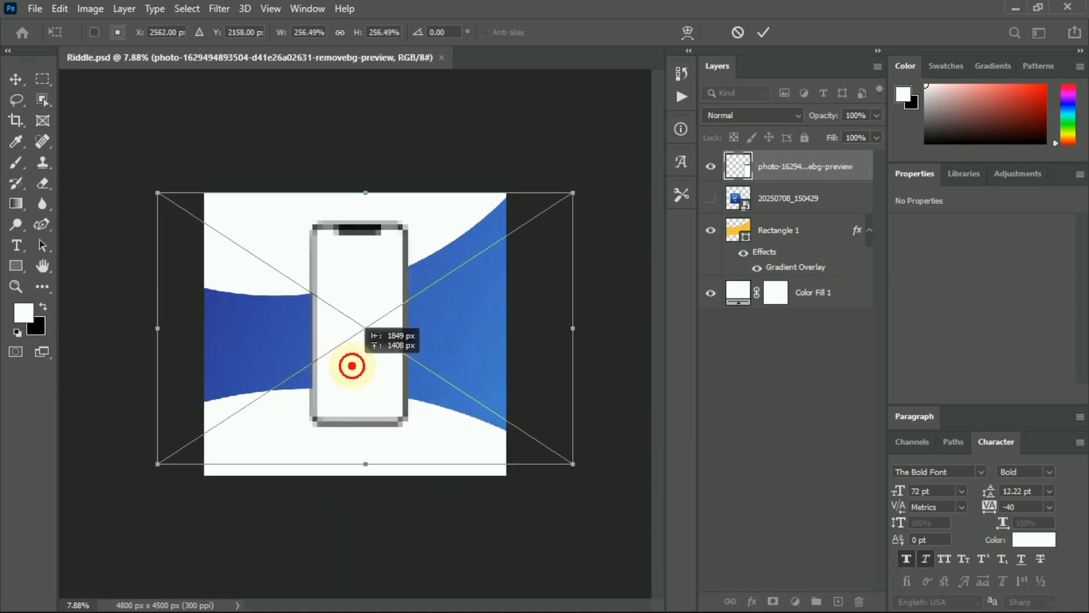
left_click(760, 31)
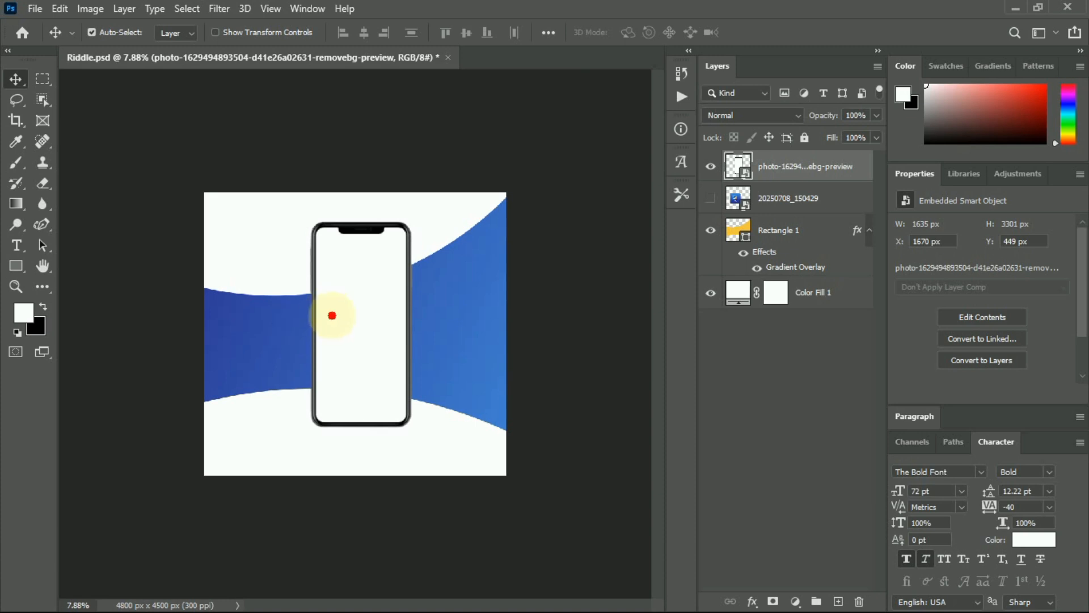
left_click_drag(326, 316, 245, 322)
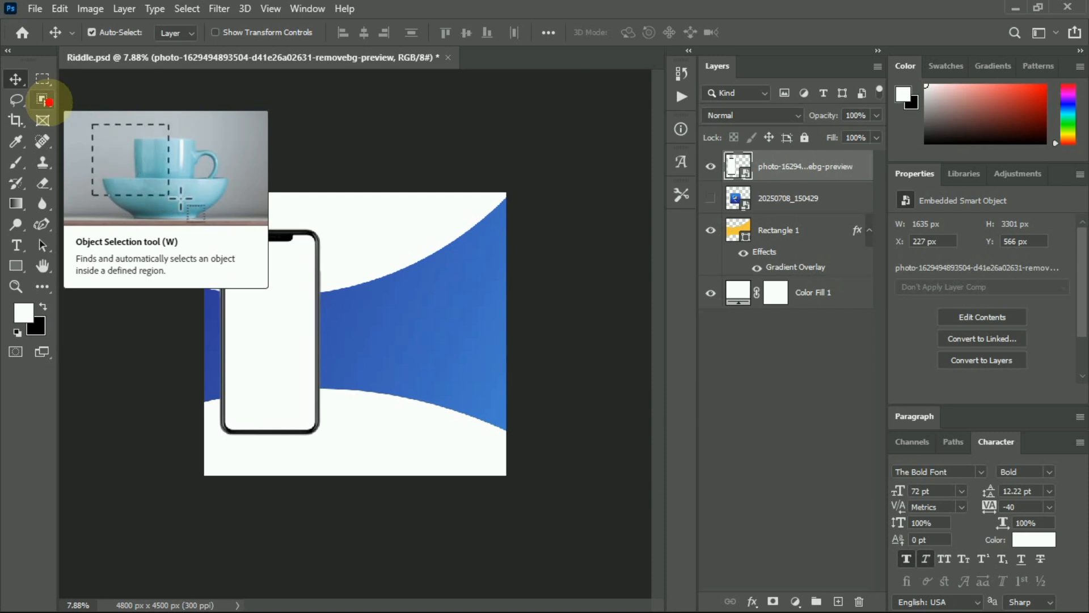
Choose the Magnetic Lasso tool and zoom in on the phone mockup.
left_click(23, 101)
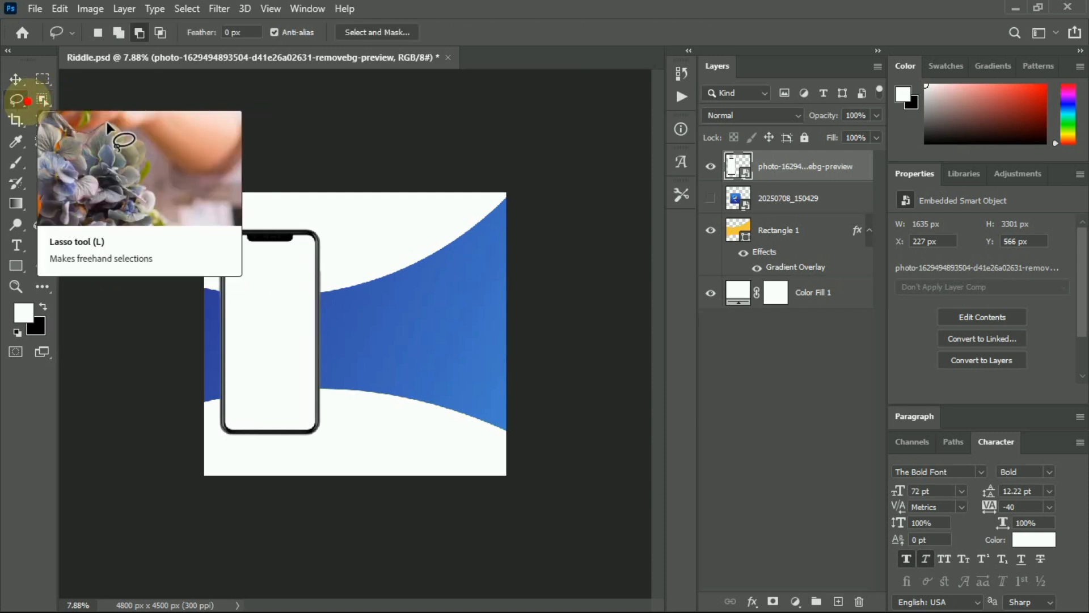
mouse_move(26, 101)
left_mouse_down()
mouse_move(88, 117)
mouse_move(88, 129)
left_mouse_up()
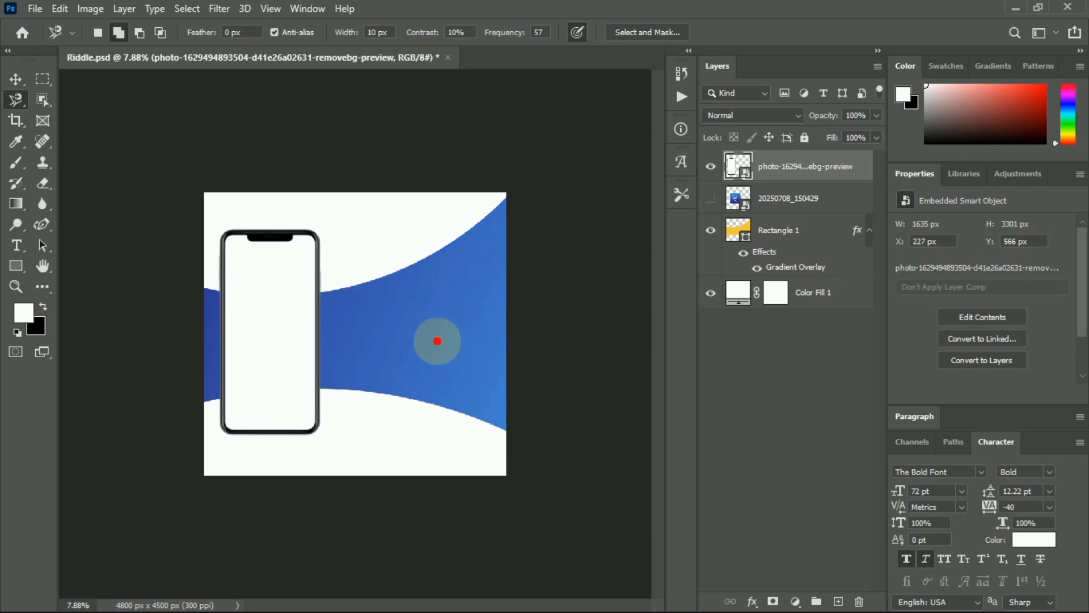
scroll(261, 355, "up", 4)
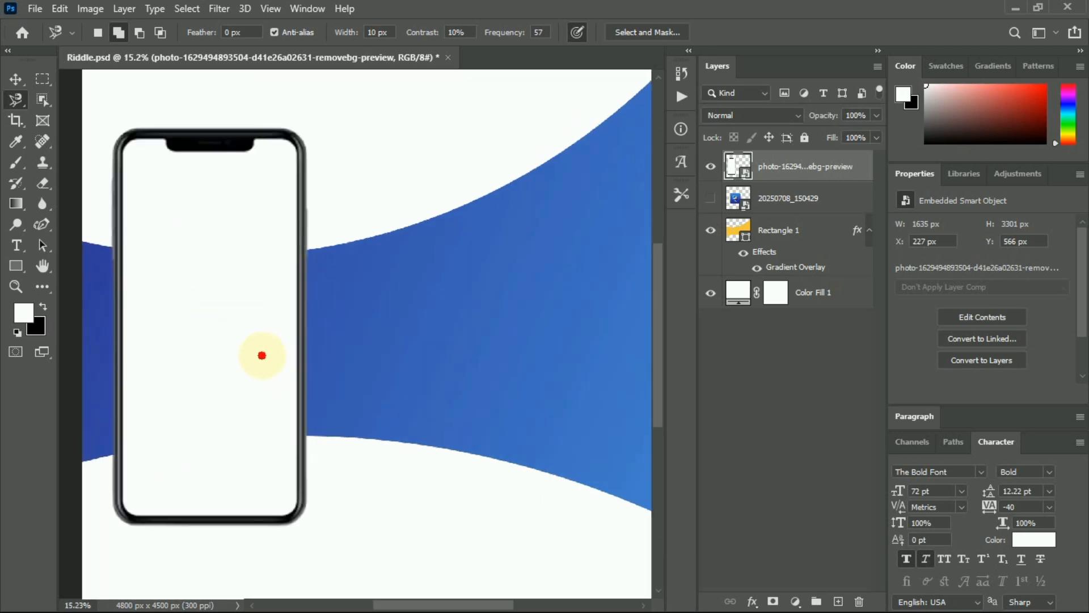
scroll(287, 417, "up", 2)
scroll(286, 418, "left", 3)
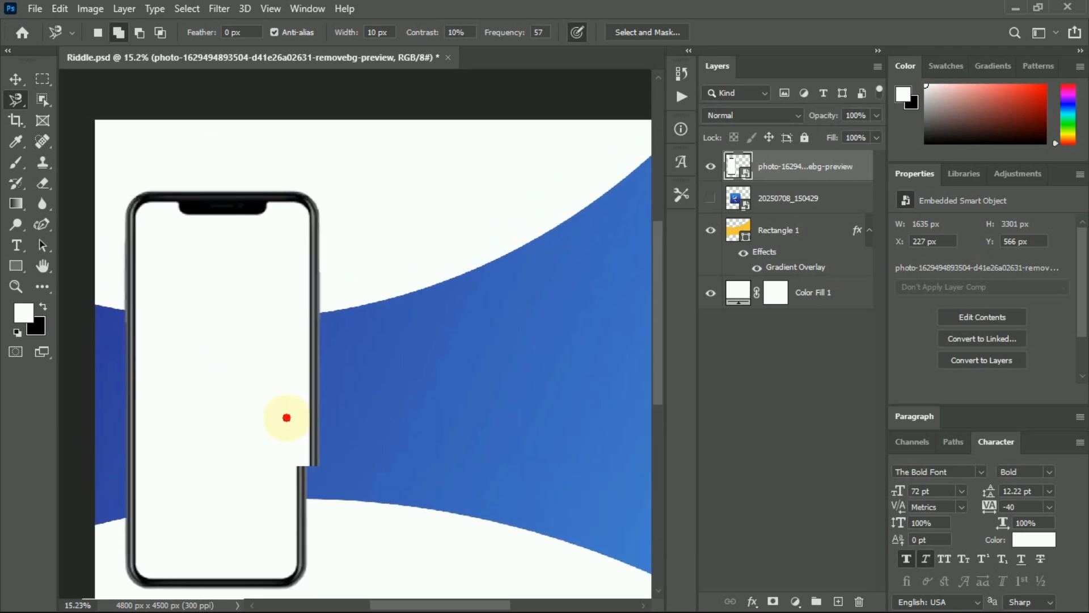
scroll(288, 390, "down", 1)
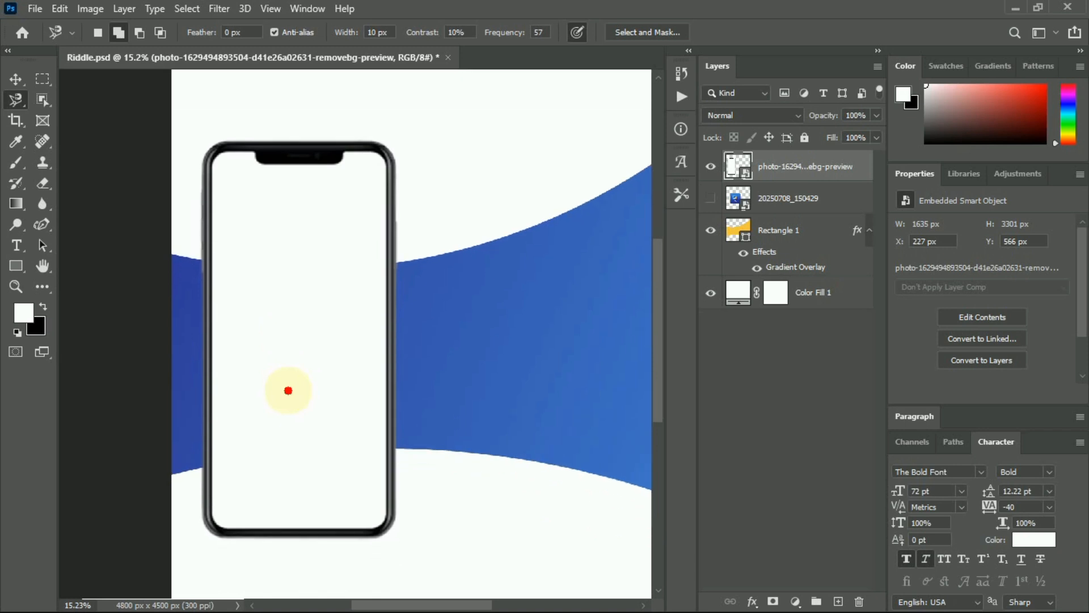
scroll(288, 390, "up", 2)
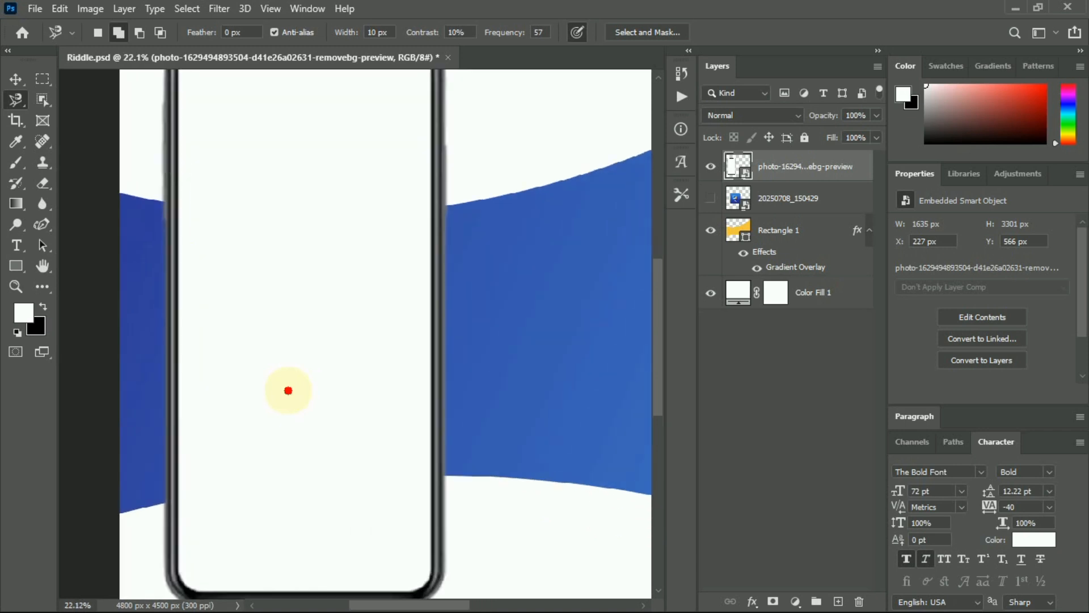
scroll(288, 391, "down", 2)
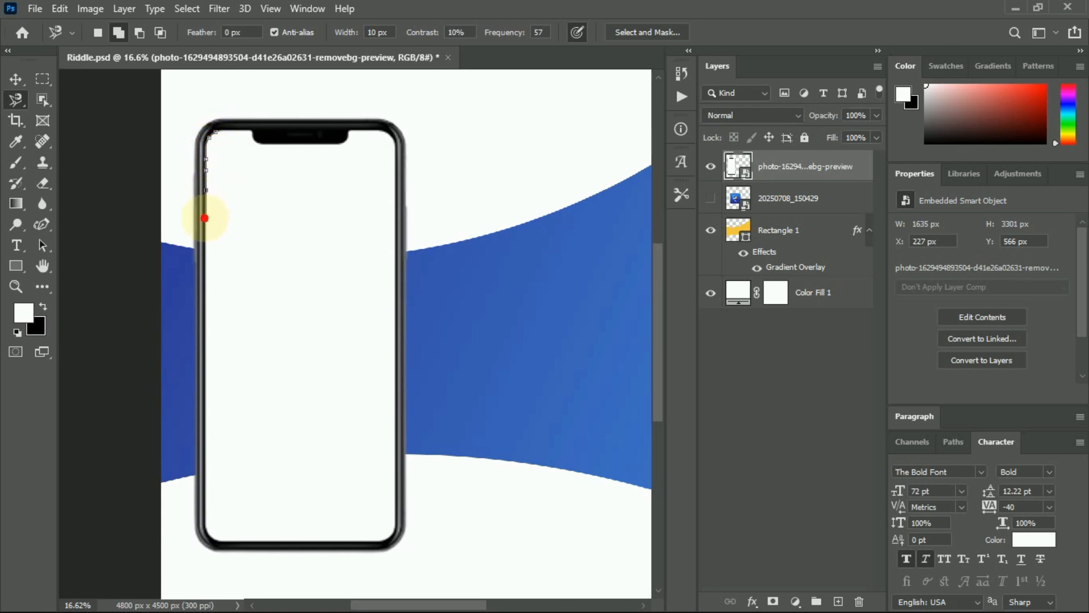
Trace the phone screen's edges into a closed selection, leaving Select and Mask unchanged.
mouse_move(203, 267)
left_mouse_down()
mouse_move(192, 466)
mouse_move(214, 510)
left_mouse_up()
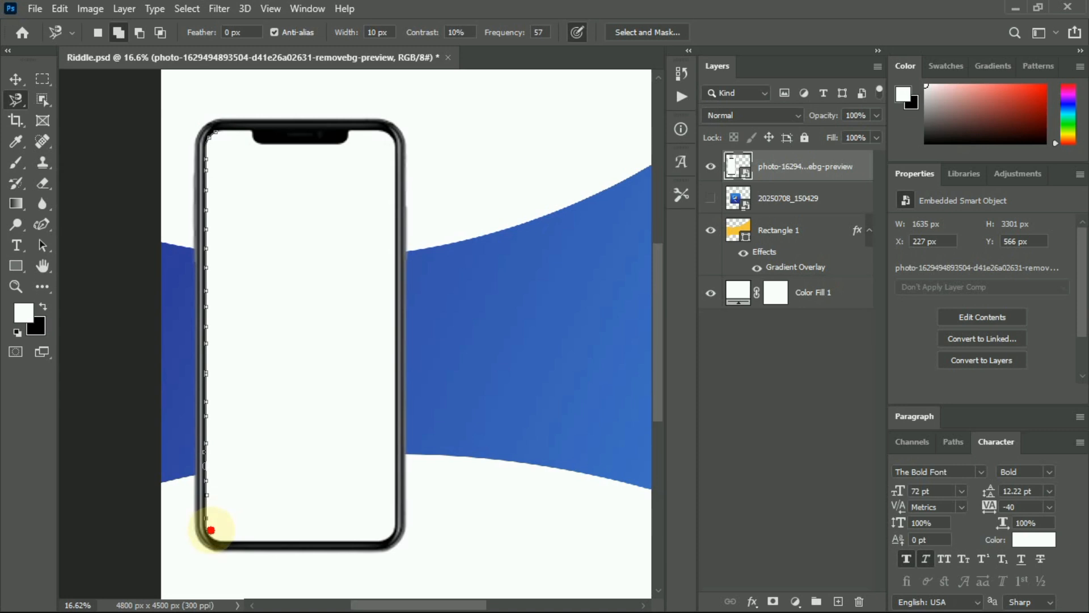
left_click_drag(307, 543, 385, 529)
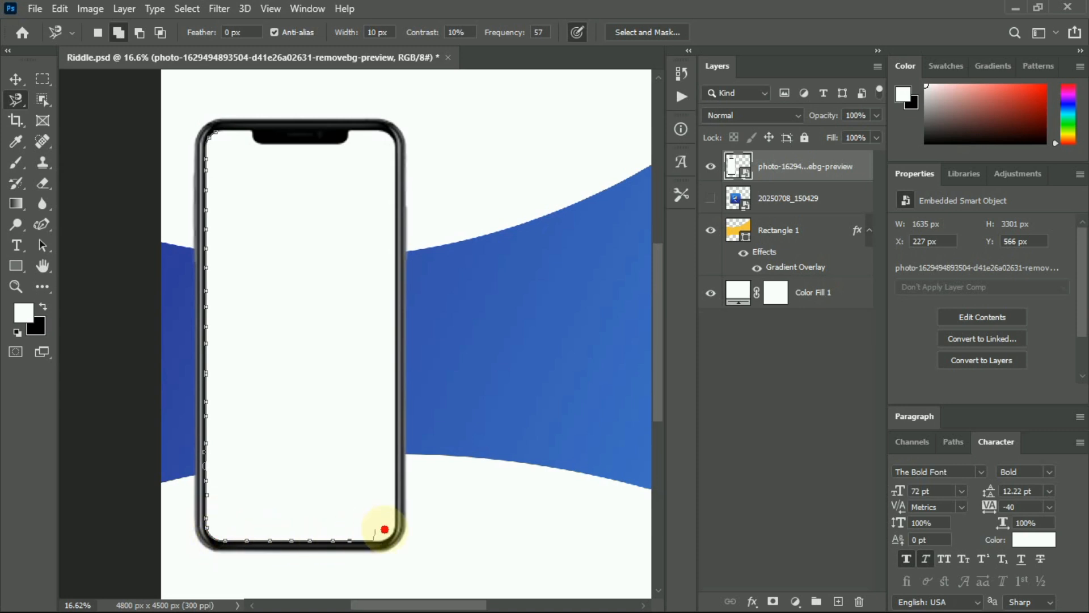
mouse_move(399, 433)
left_mouse_down()
mouse_move(407, 310)
mouse_move(395, 286)
mouse_move(397, 323)
mouse_move(392, 187)
left_mouse_up()
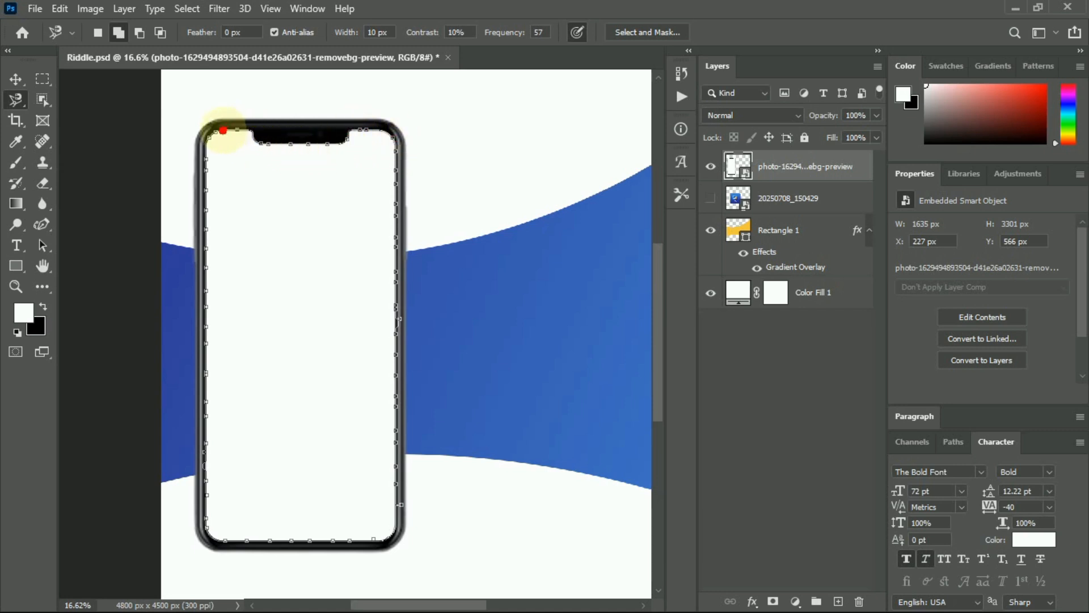
left_click(216, 130)
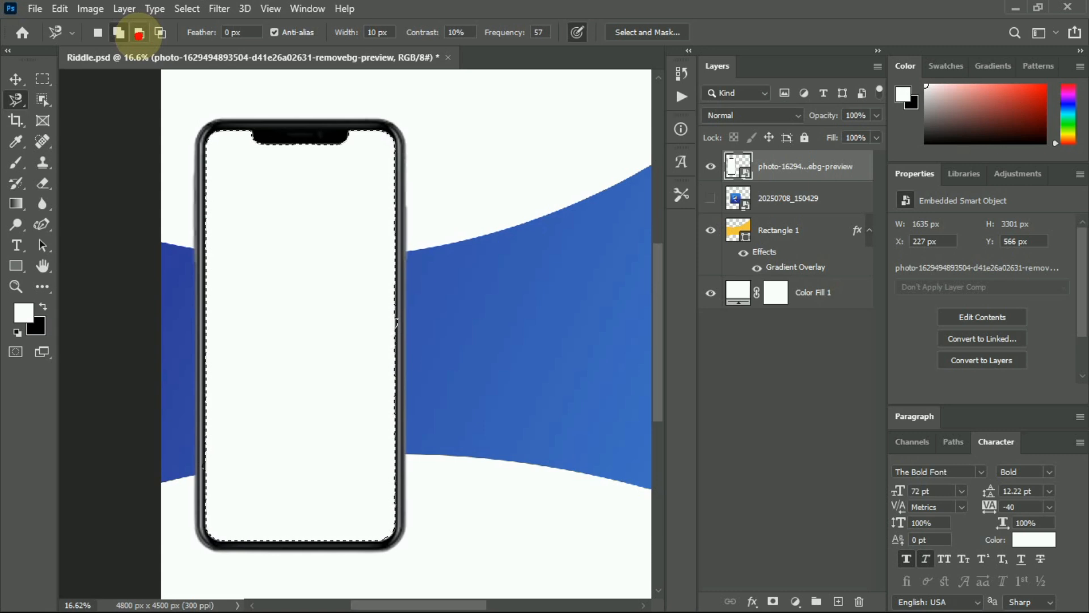
left_click(637, 35)
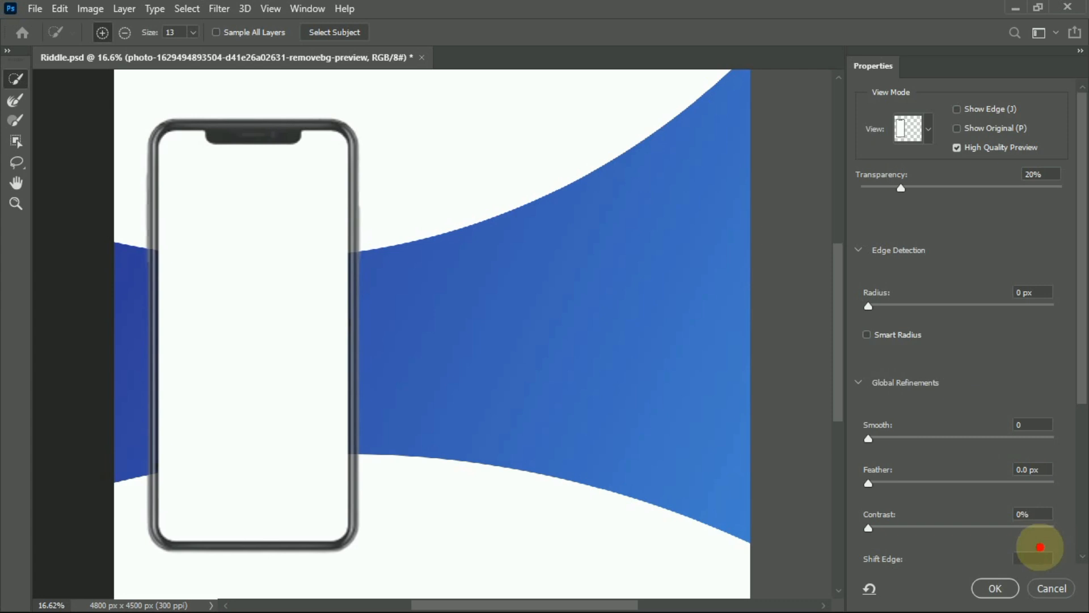
left_click(1052, 588)
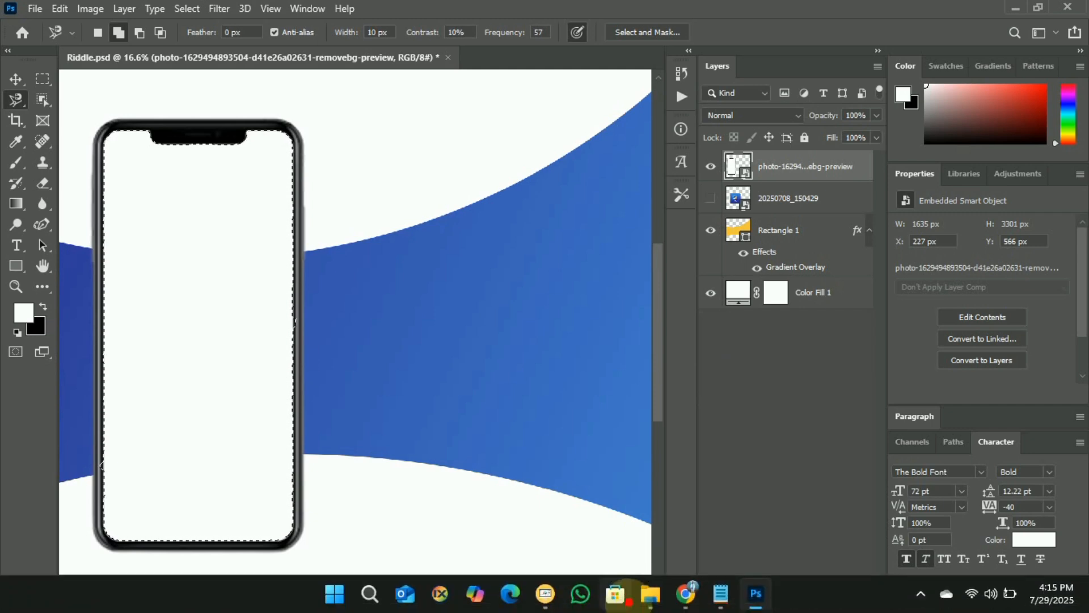
left_click(652, 592)
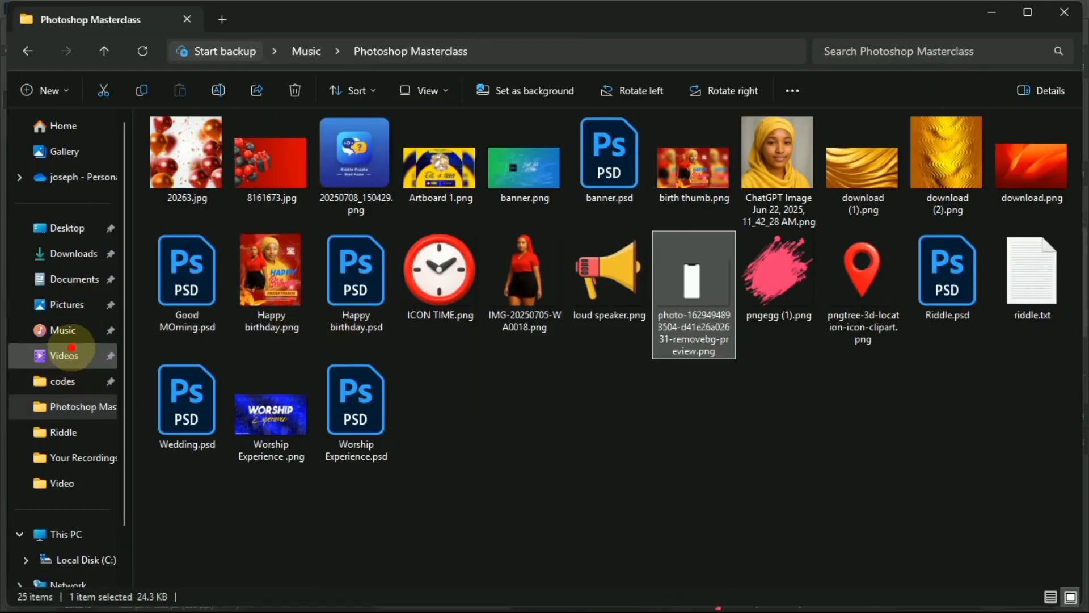
Browse Pictures to the Riddle folder and pick the ae065f46 app screenshot.
left_click(78, 305)
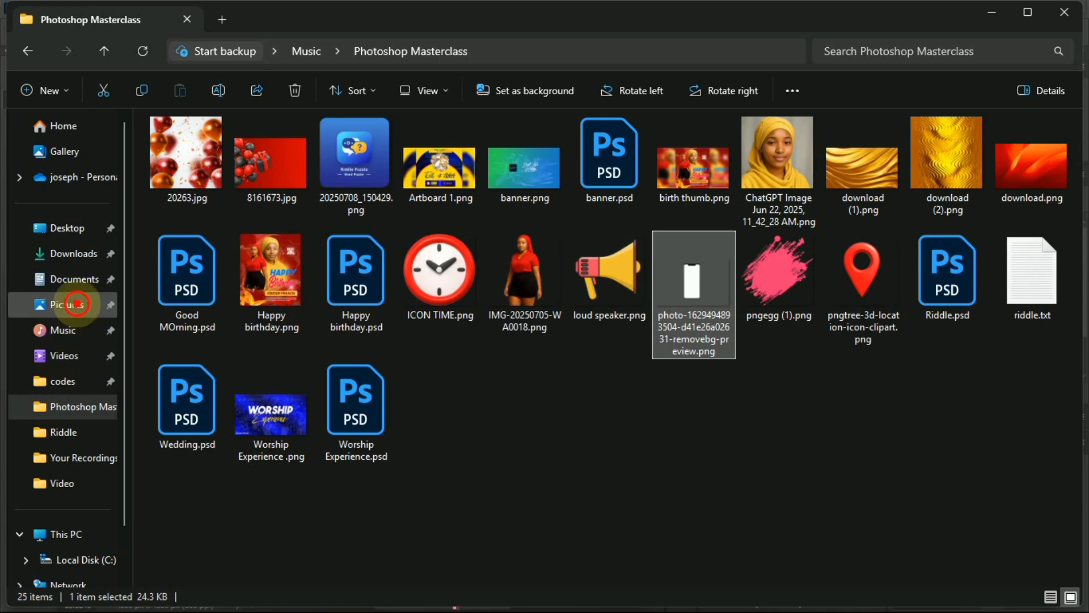
double_click(435, 159)
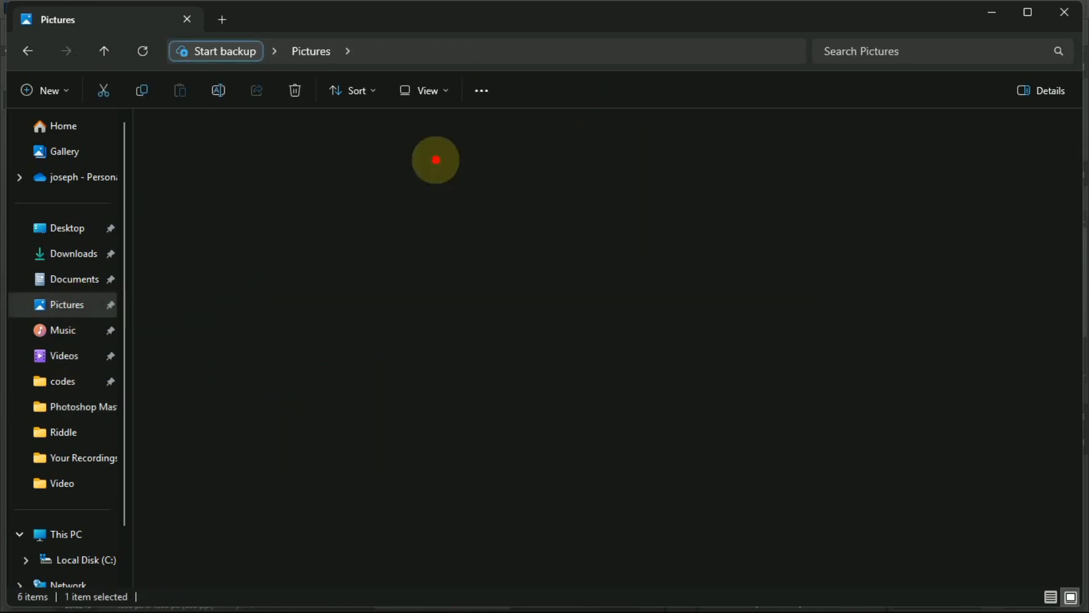
double_click(188, 160)
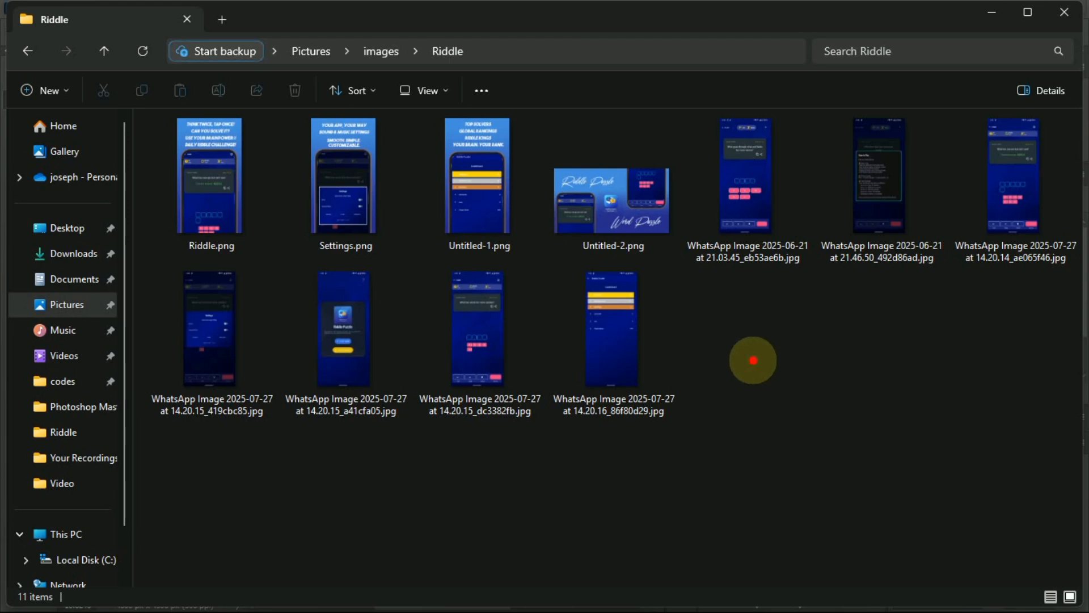
left_click(479, 346)
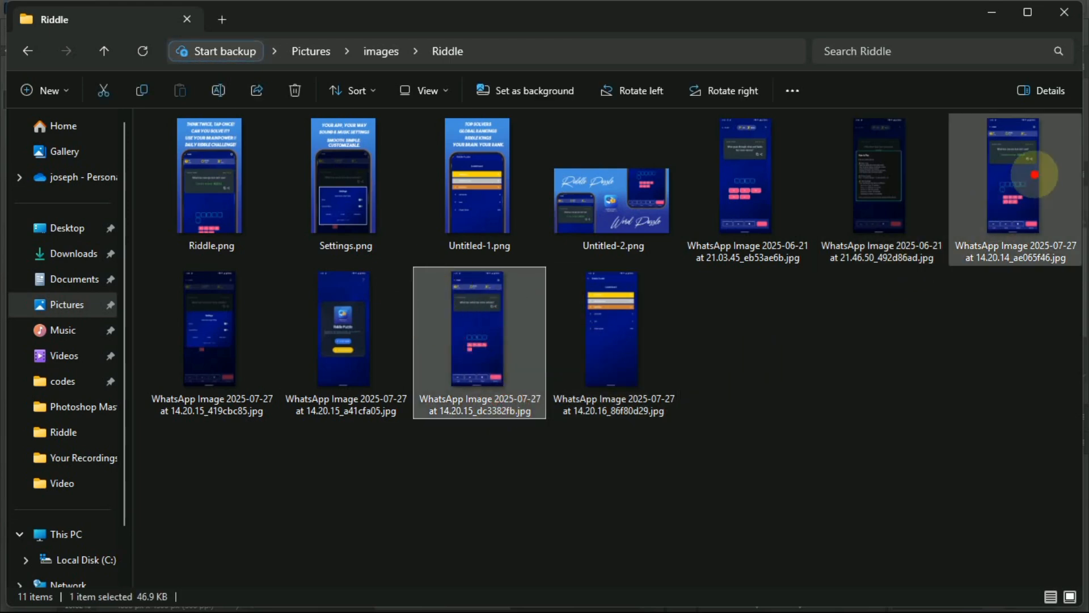
left_click(1013, 171)
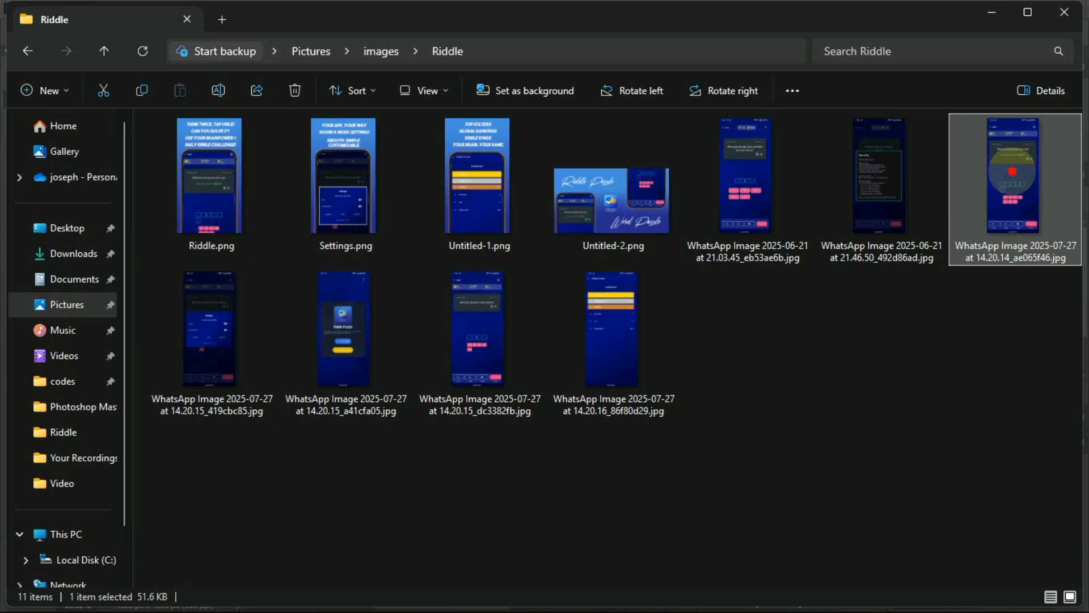
Open the screenshot in Photoshop, close its separate document, and return to Riddle.psd.
left_click_drag(1012, 171, 778, 363)
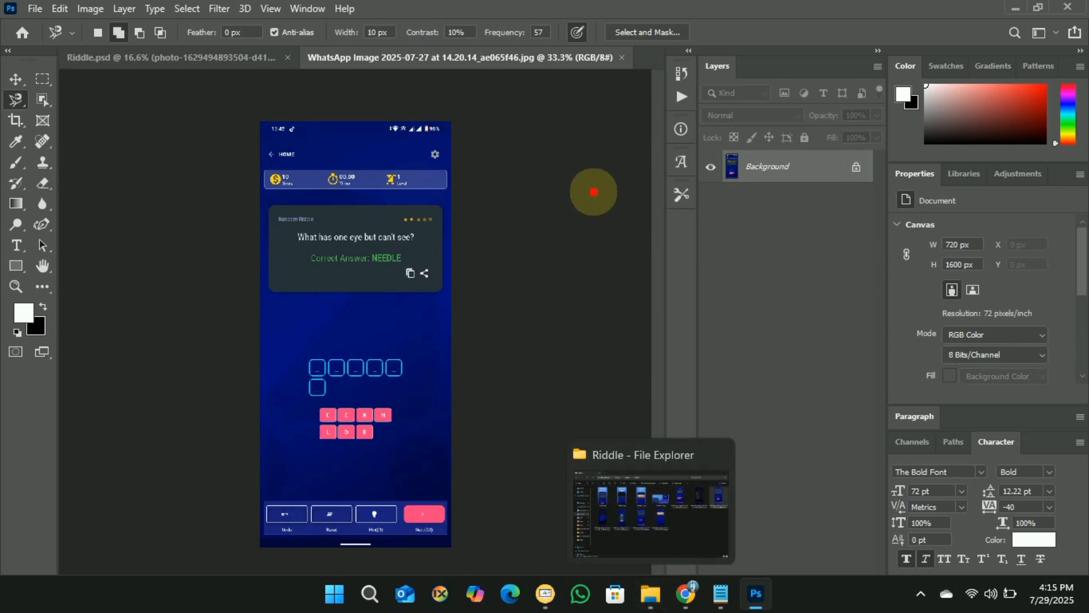
left_click_drag(486, 56, 375, 100)
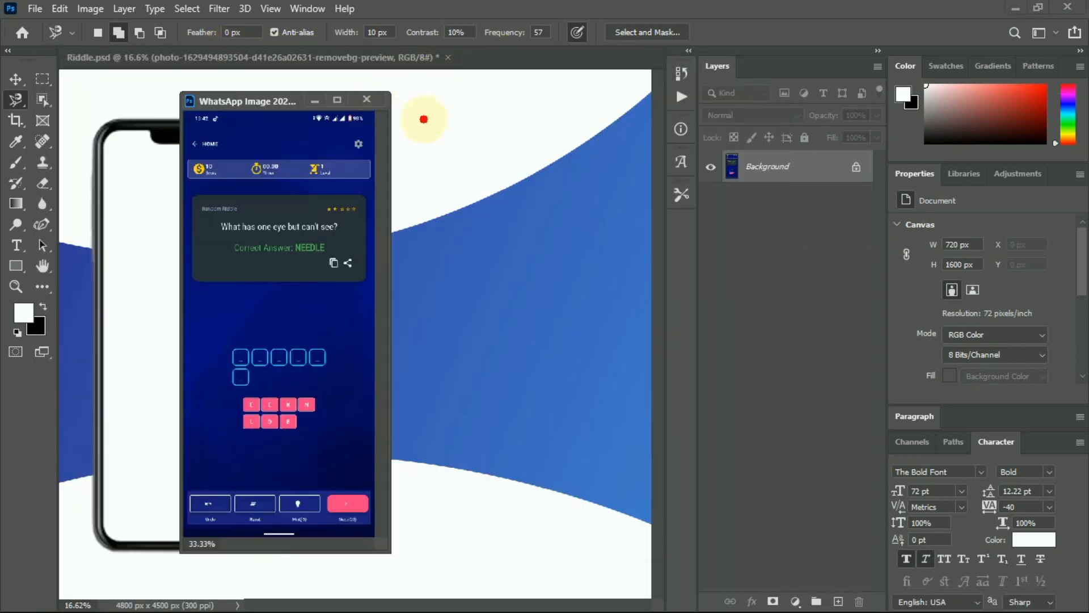
left_click(367, 100)
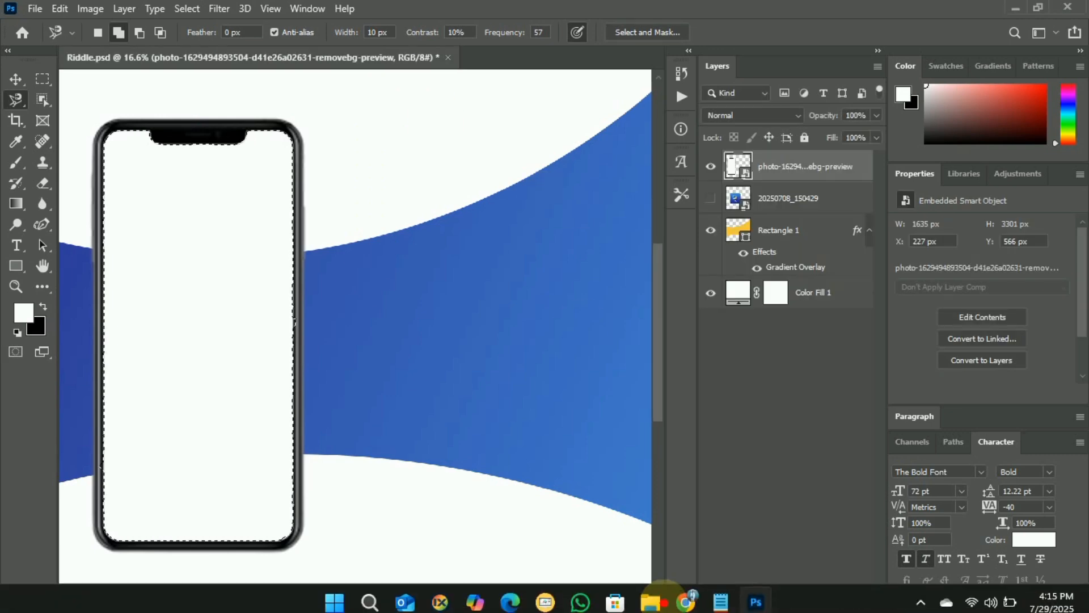
left_click(652, 601)
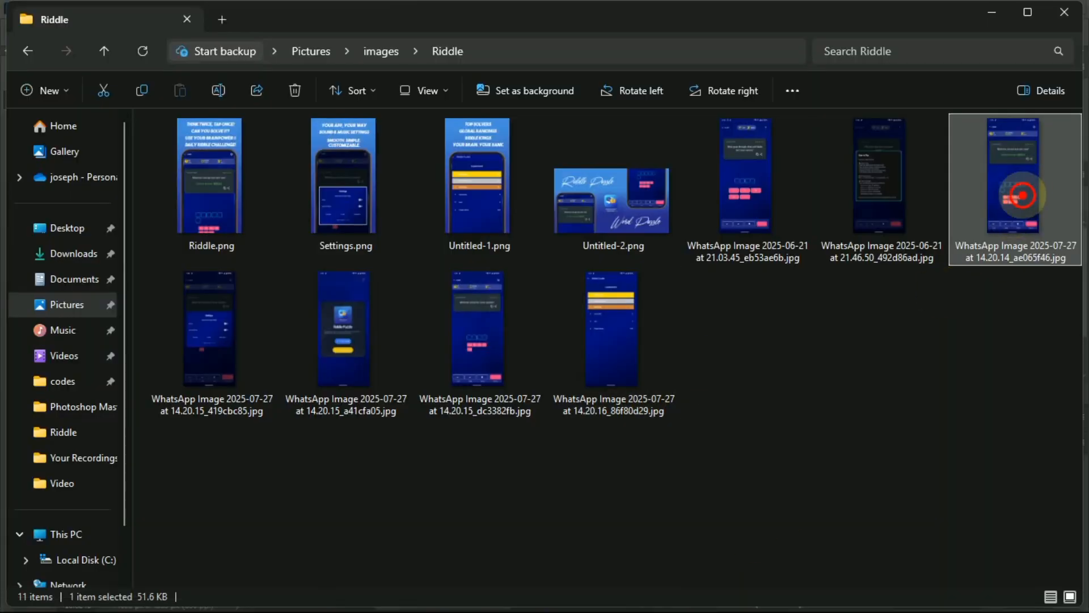
left_click(759, 596)
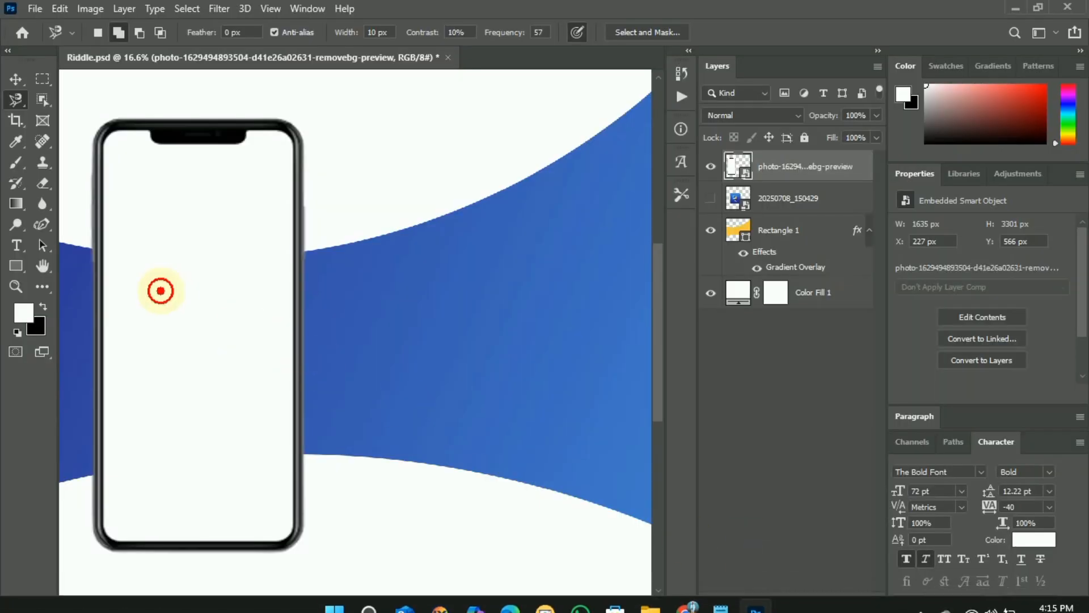
Drop the app screenshot onto the canvas, scale it to 50.5%, and fit it inside the phone frame.
left_click_drag(160, 290, 159, 288)
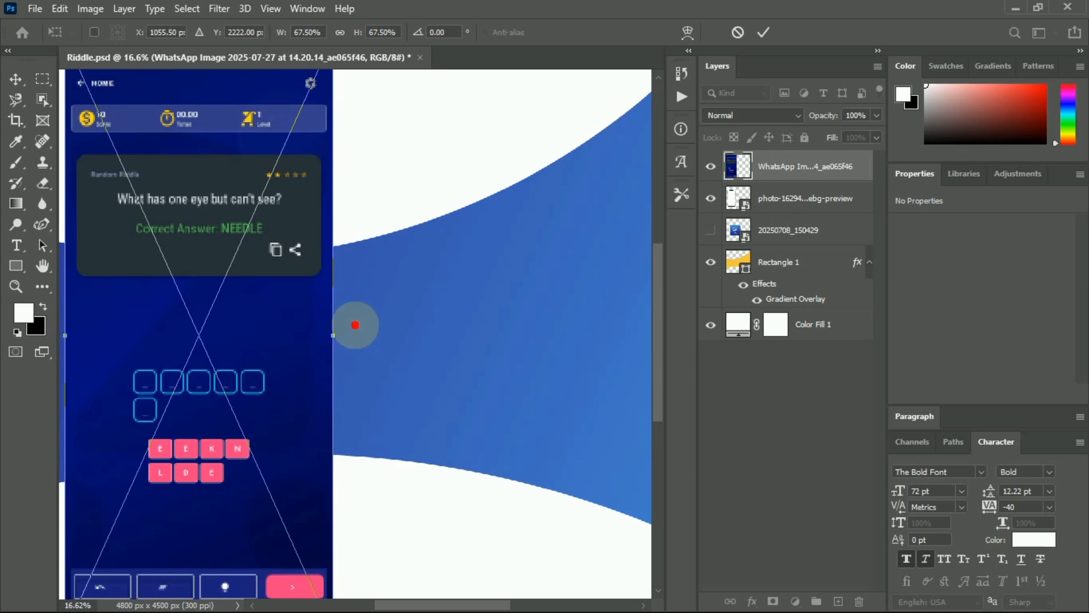
scroll(355, 325, "down", 2)
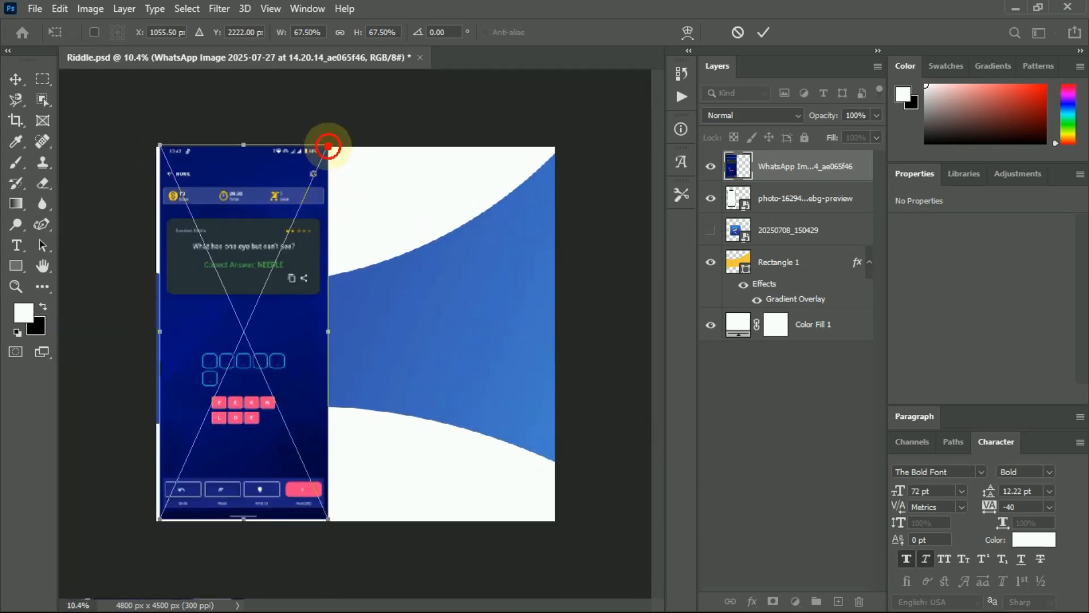
left_click_drag(329, 147, 290, 229)
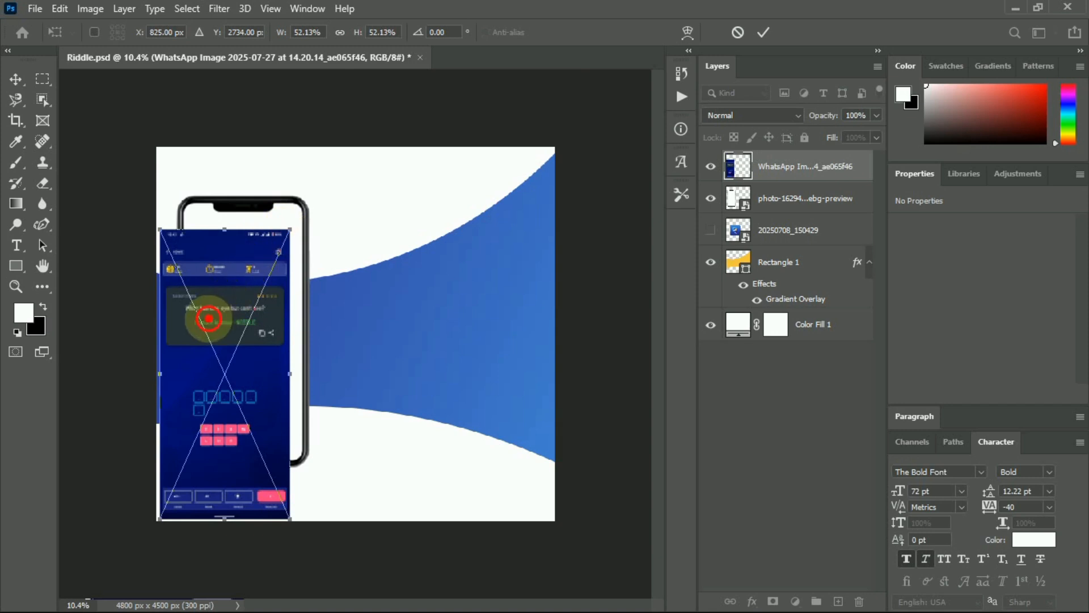
left_click_drag(209, 319, 258, 245)
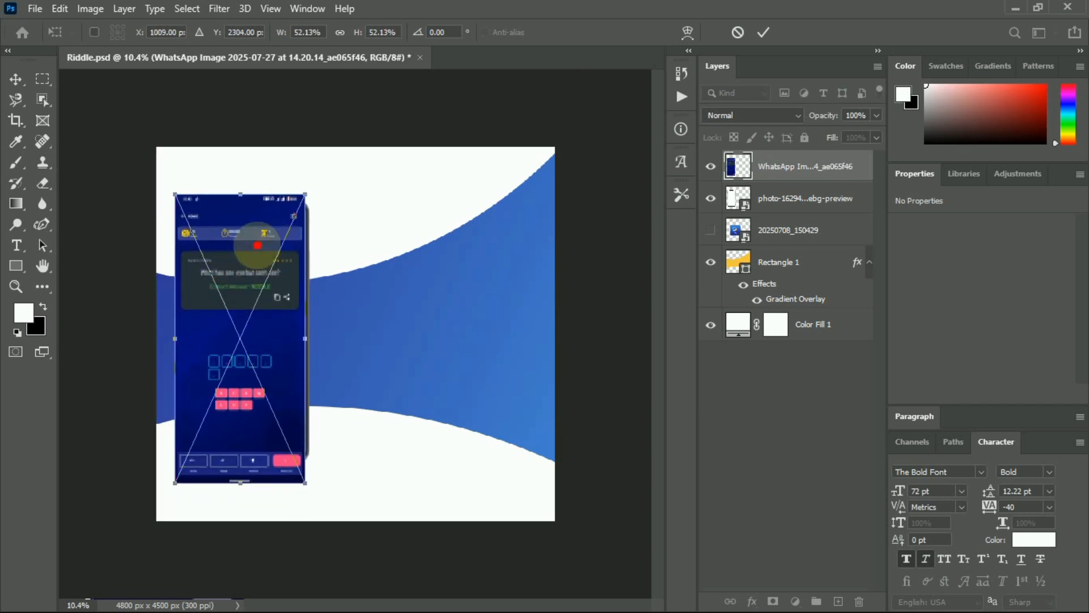
left_click_drag(303, 195, 292, 197)
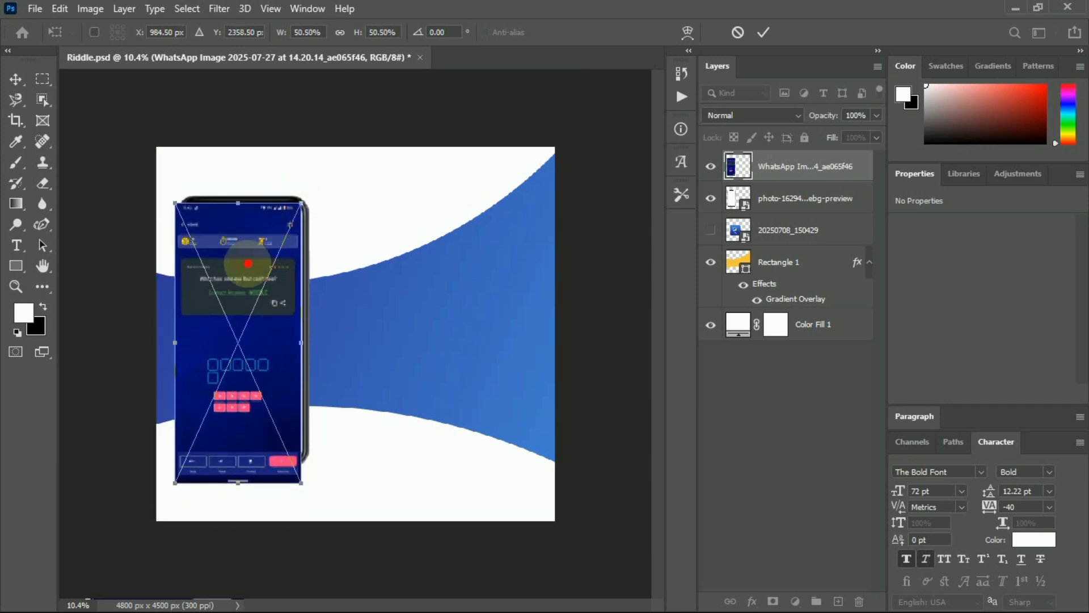
left_click_drag(249, 267, 252, 261)
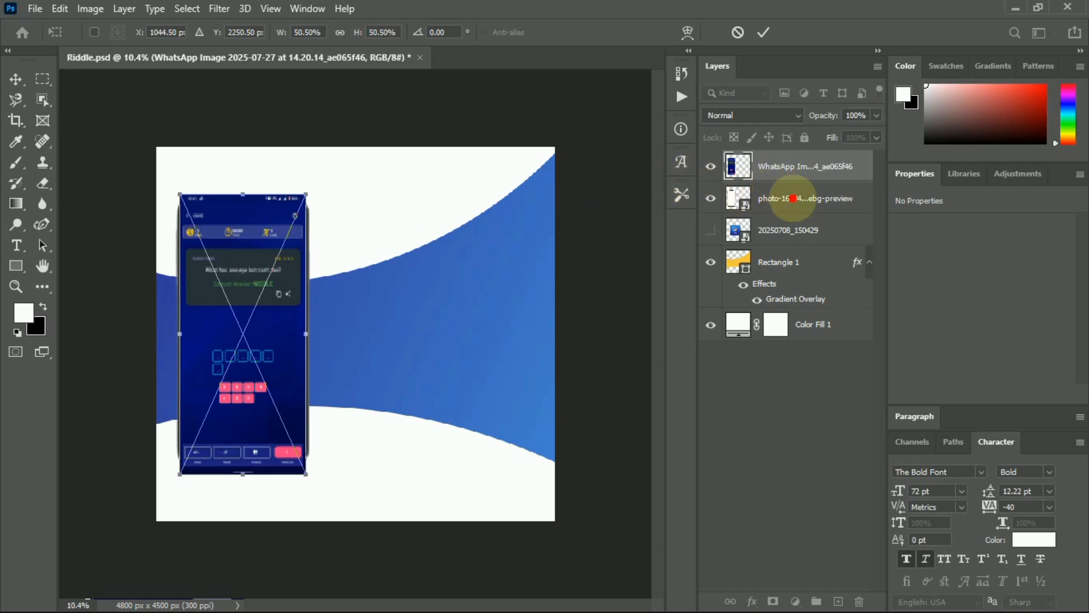
Commit the screenshot's new size and convert the WhatsApp layer to a smart object.
left_click(793, 198)
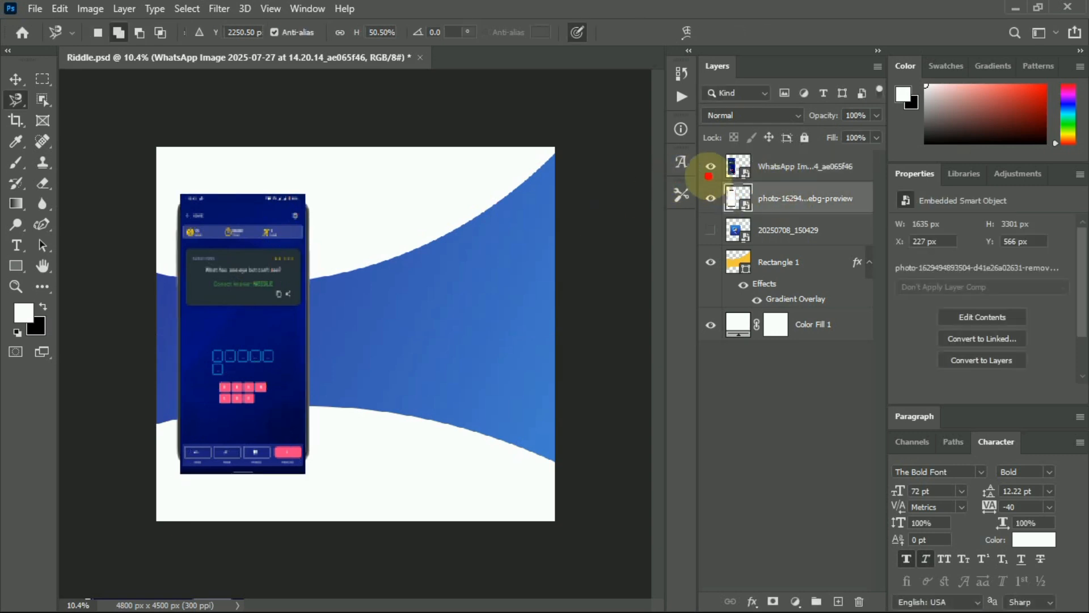
left_click(711, 166)
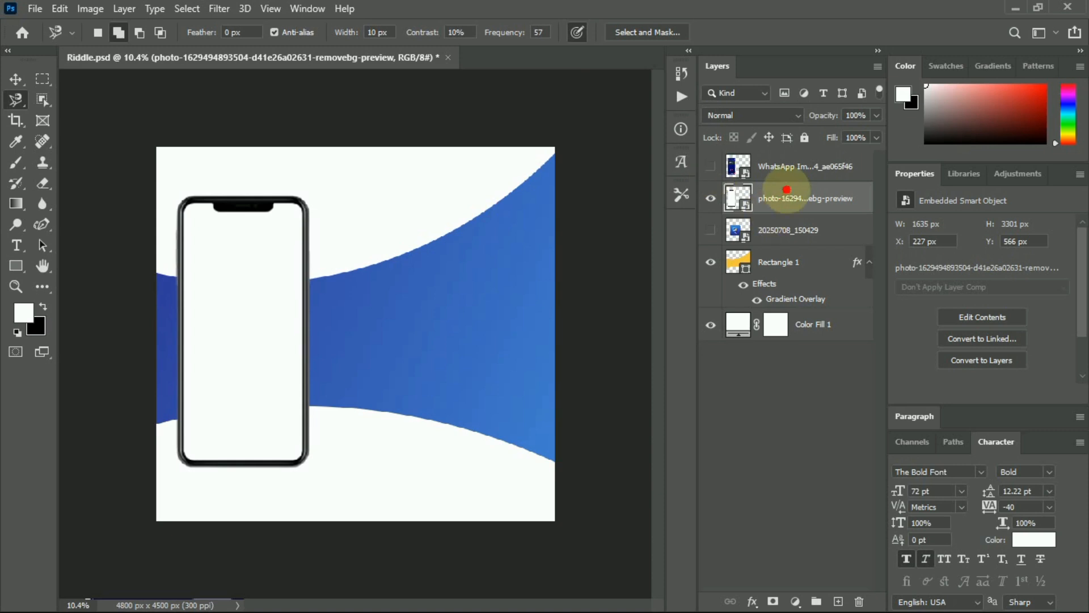
left_click(786, 168)
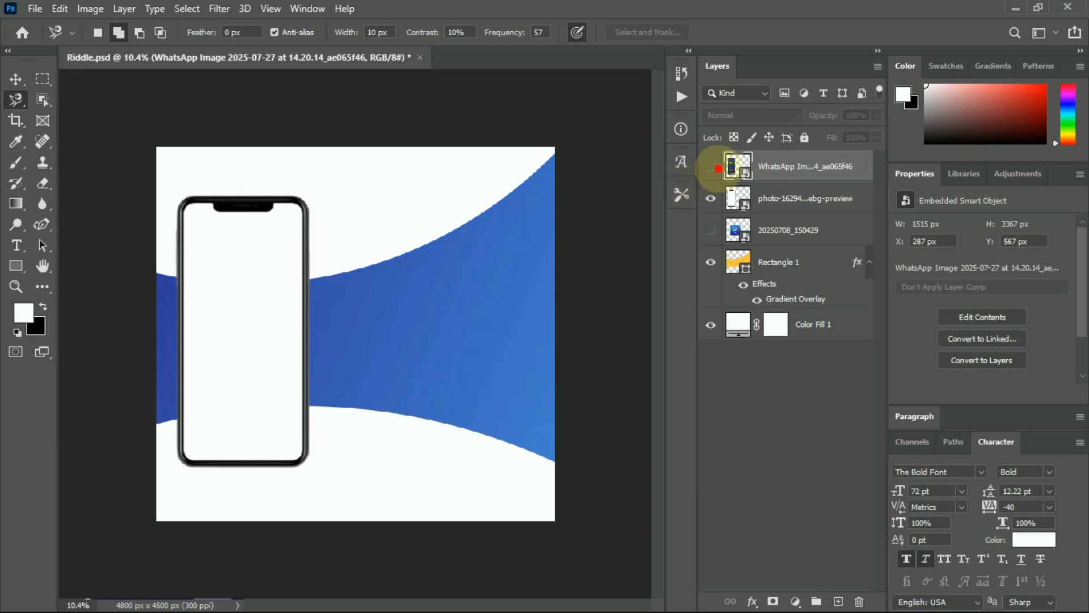
right_click(776, 166)
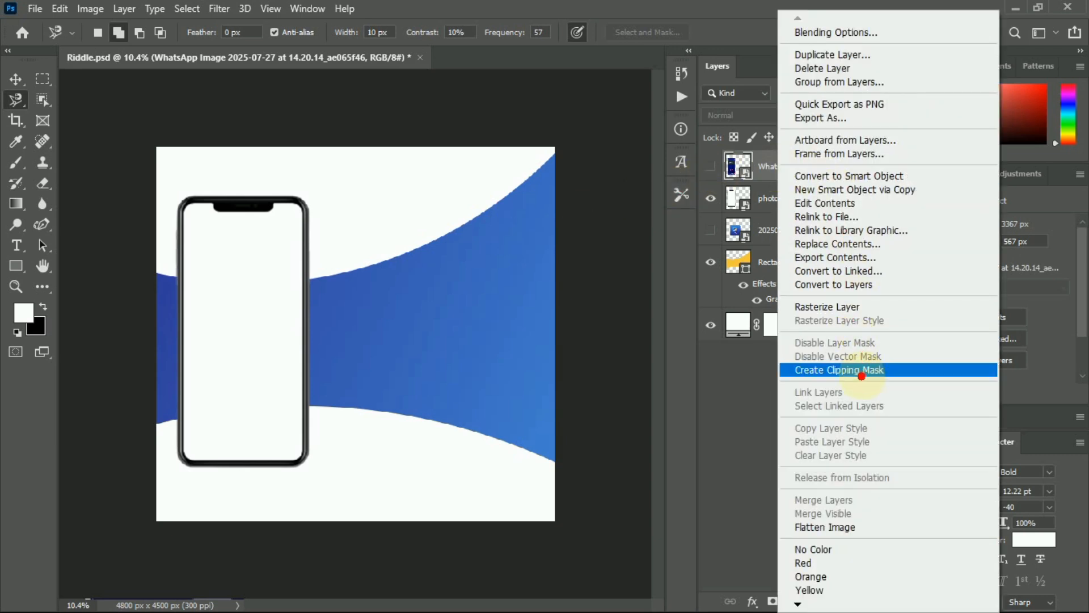
left_click(845, 176)
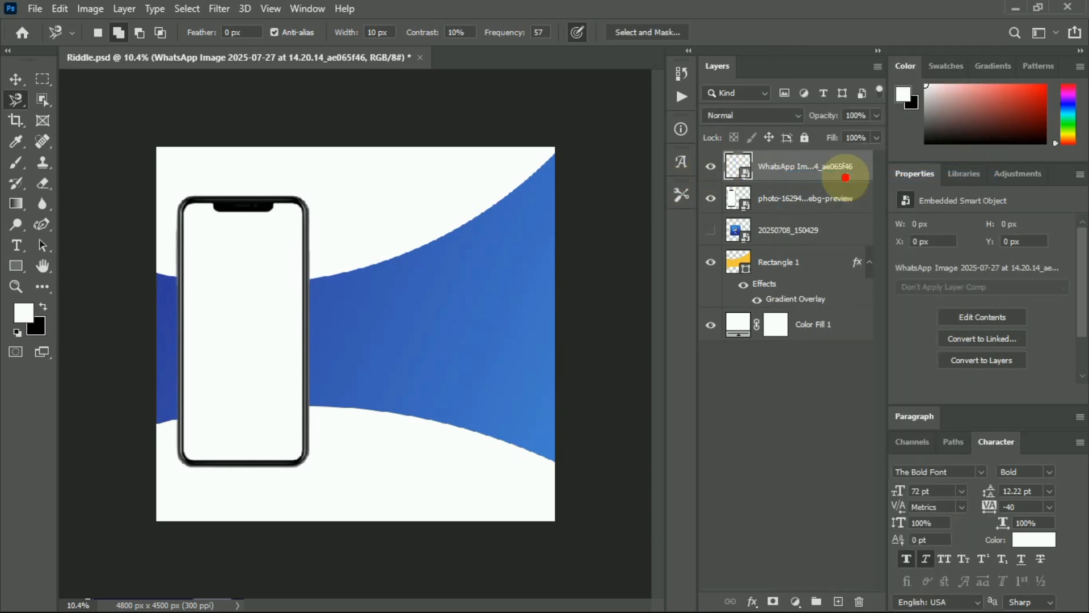
Toggle the WhatsApp screenshot layer's visibility to check it, undoing back to its restored content.
left_click(710, 166)
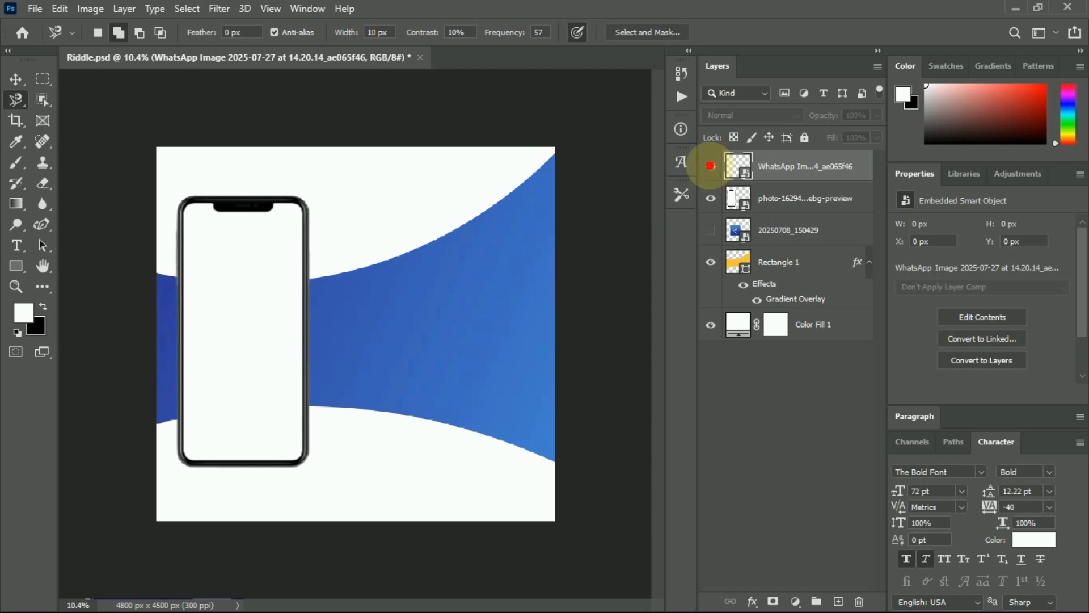
left_click(710, 165)
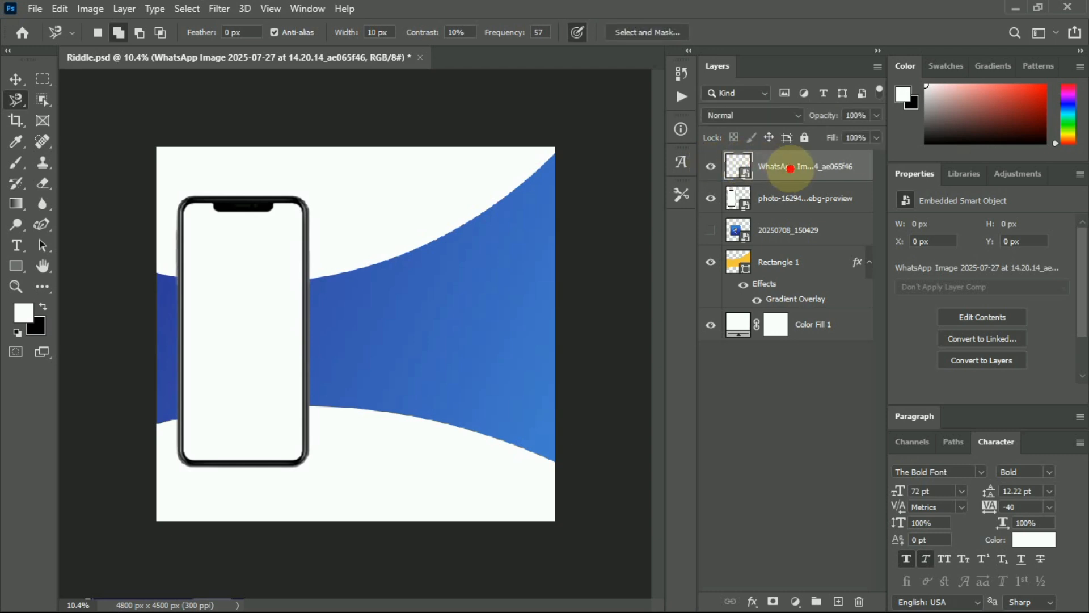
key("ctrl+comma")
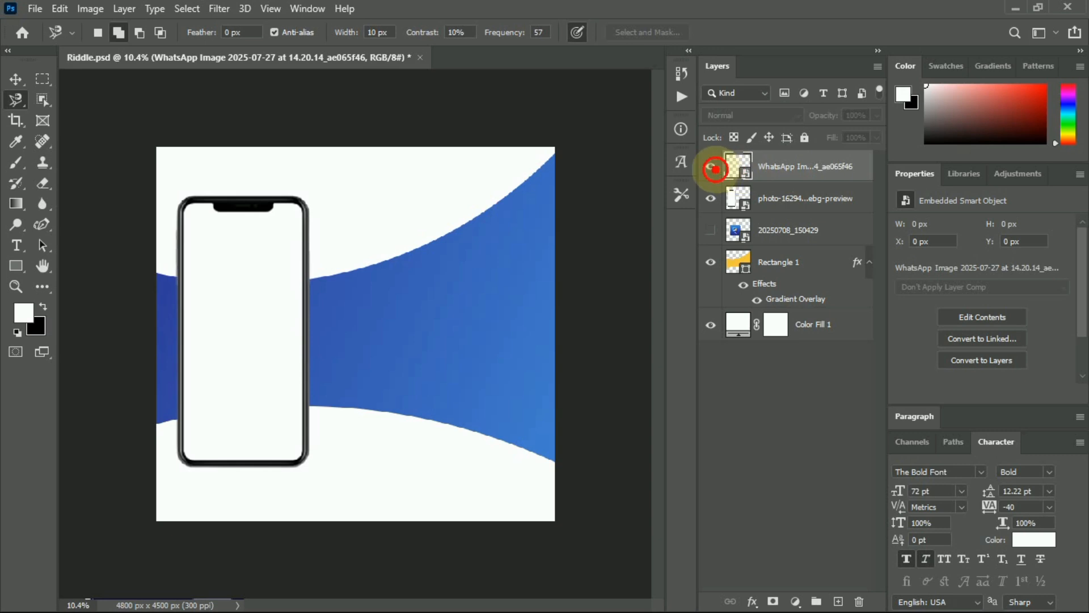
left_click(714, 168)
left_click(715, 169)
left_click(713, 168)
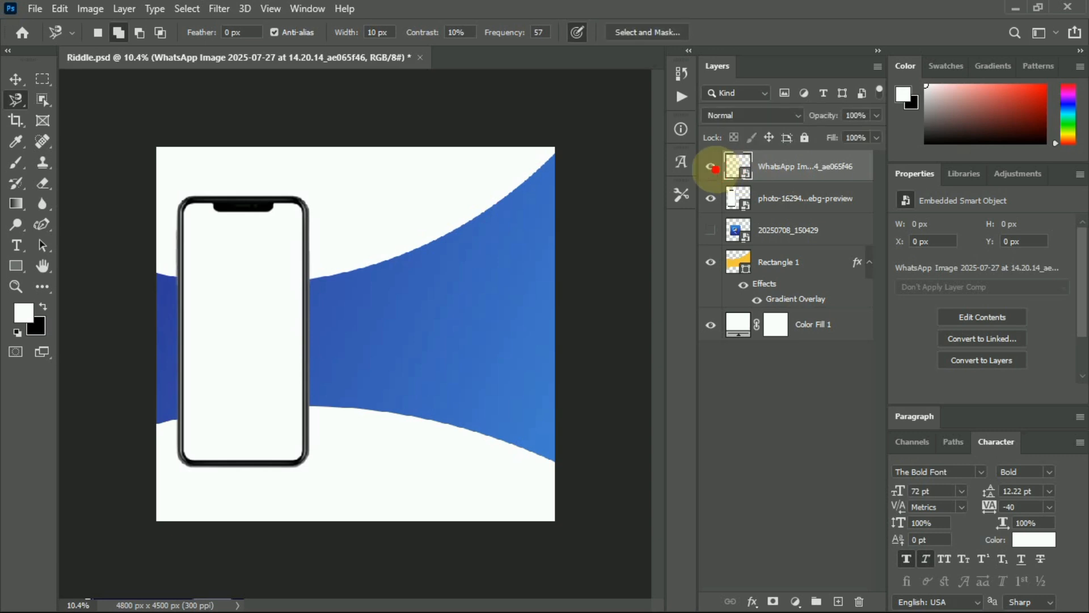
key("ctrl+z")
left_click(711, 167)
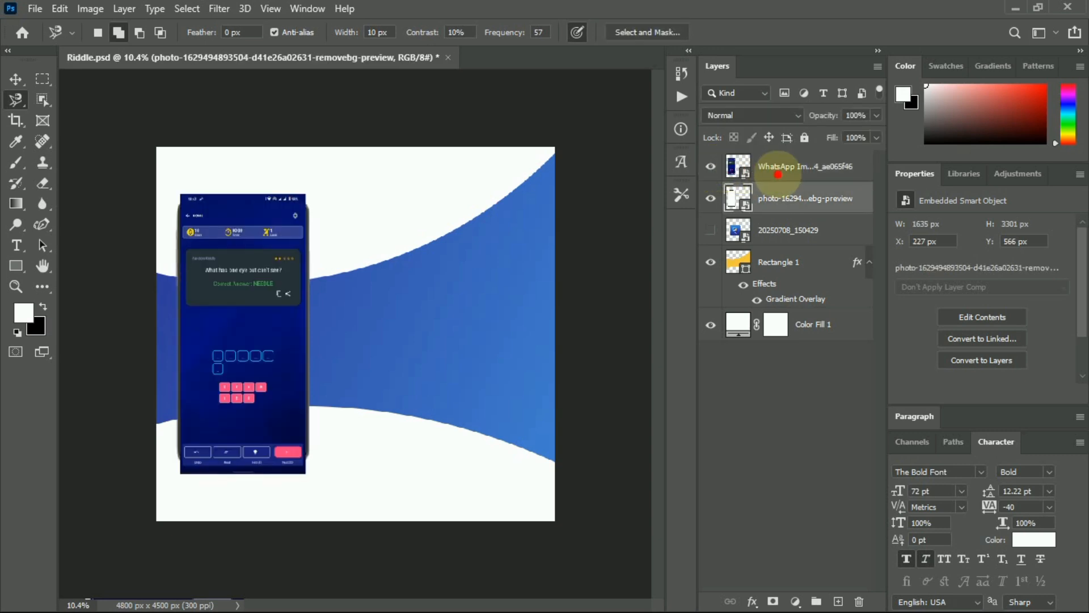
left_click(774, 168)
right_click(777, 169)
Make the screenshot a smart object, hide it, and lasso the phone's blank inner screen.
left_click(824, 175)
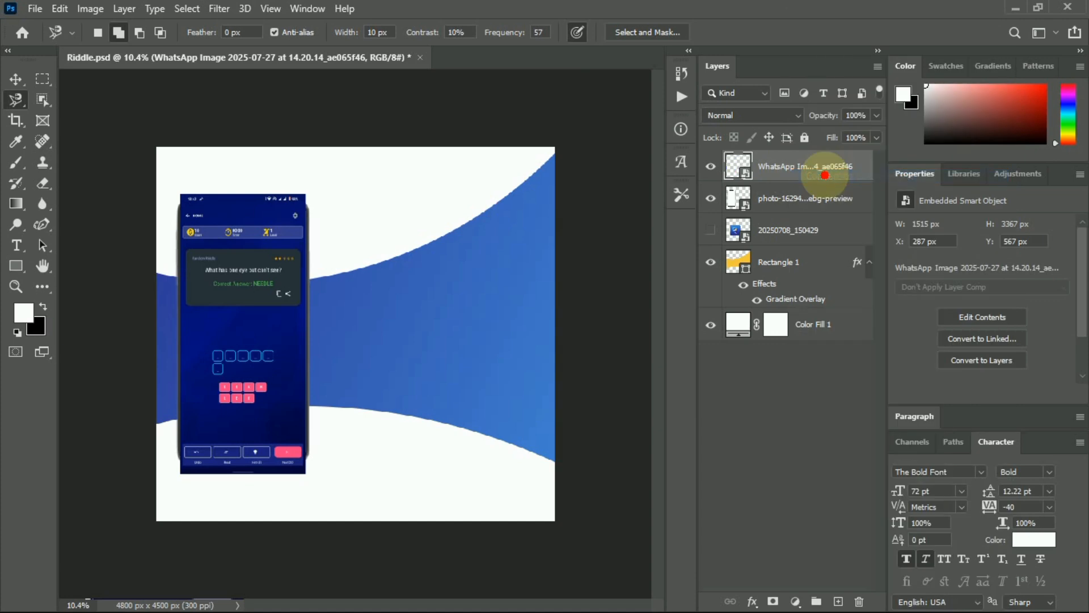
left_click(710, 166)
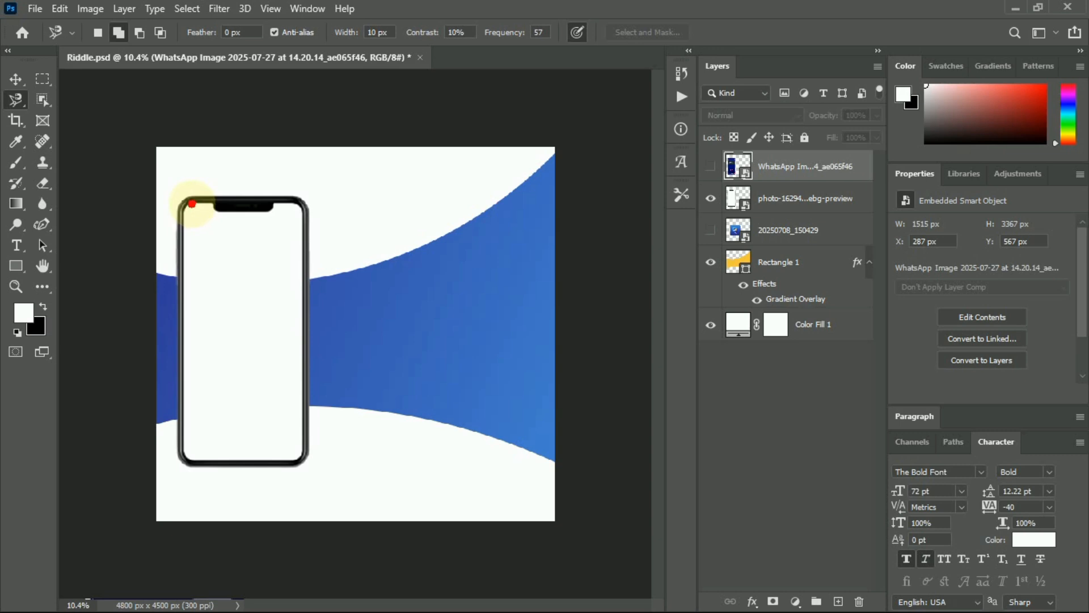
mouse_move(185, 233)
left_mouse_down()
mouse_move(180, 438)
mouse_move(191, 456)
mouse_move(247, 461)
left_mouse_up()
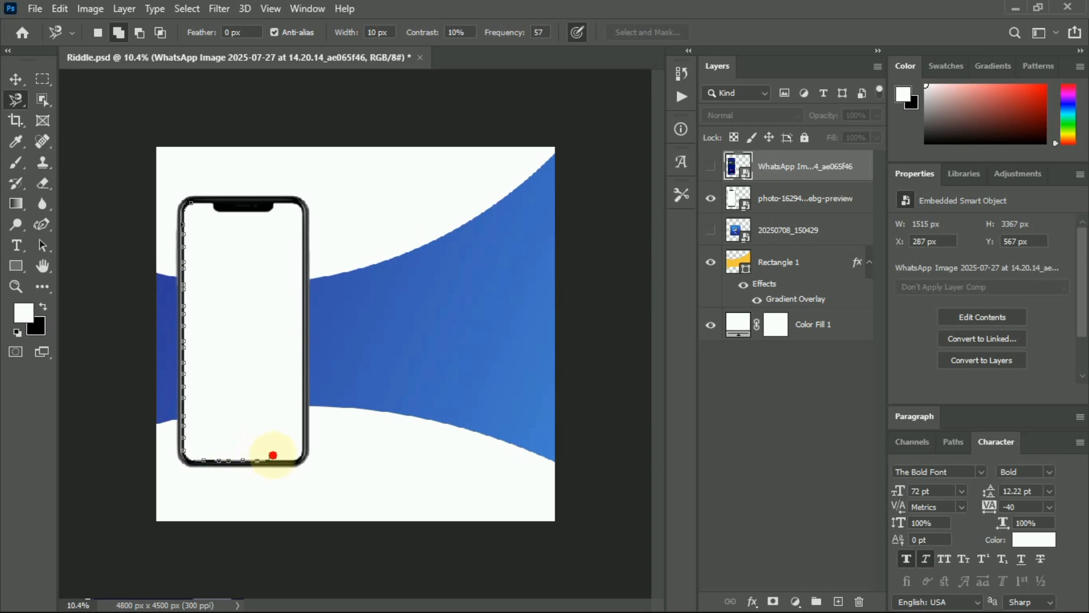
left_click_drag(300, 429, 309, 239)
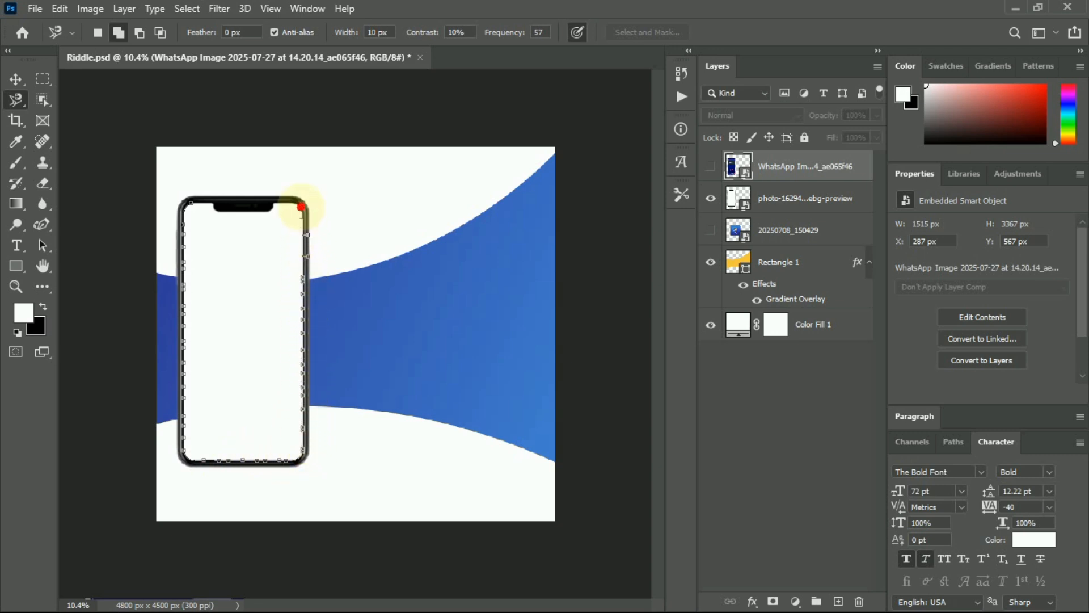
left_click_drag(272, 208, 226, 214)
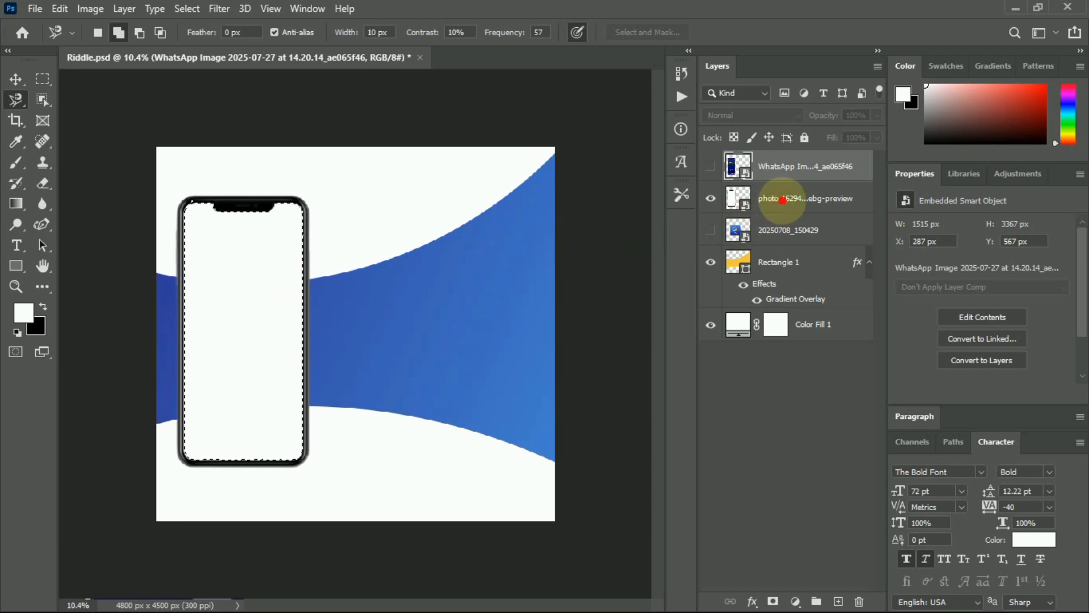
left_click(783, 199)
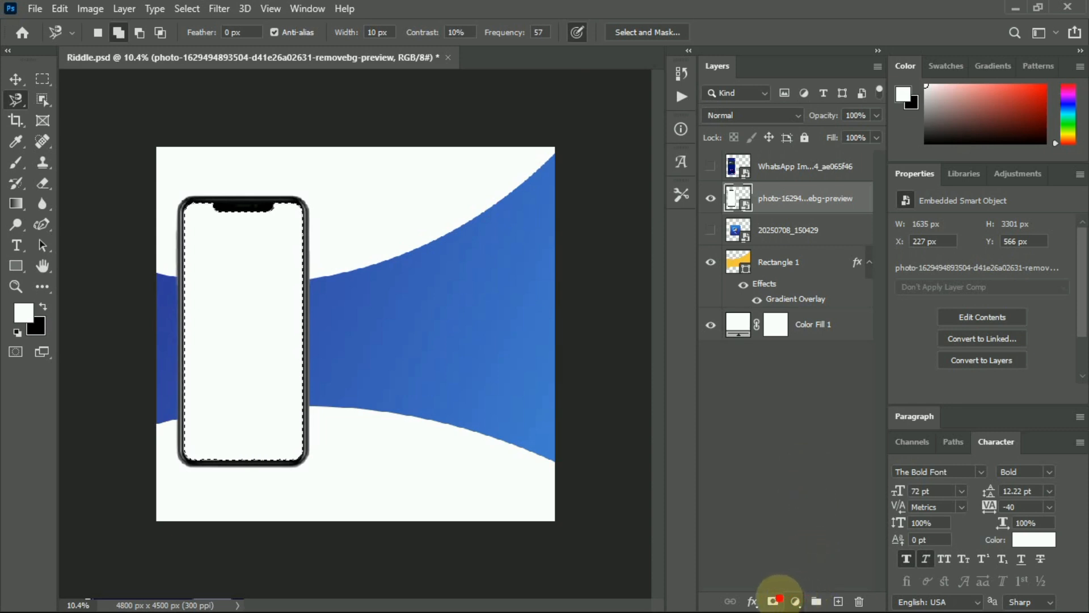
Move the layer mask from the phone layer onto the WhatsApp screenshot and show it.
left_click(773, 600)
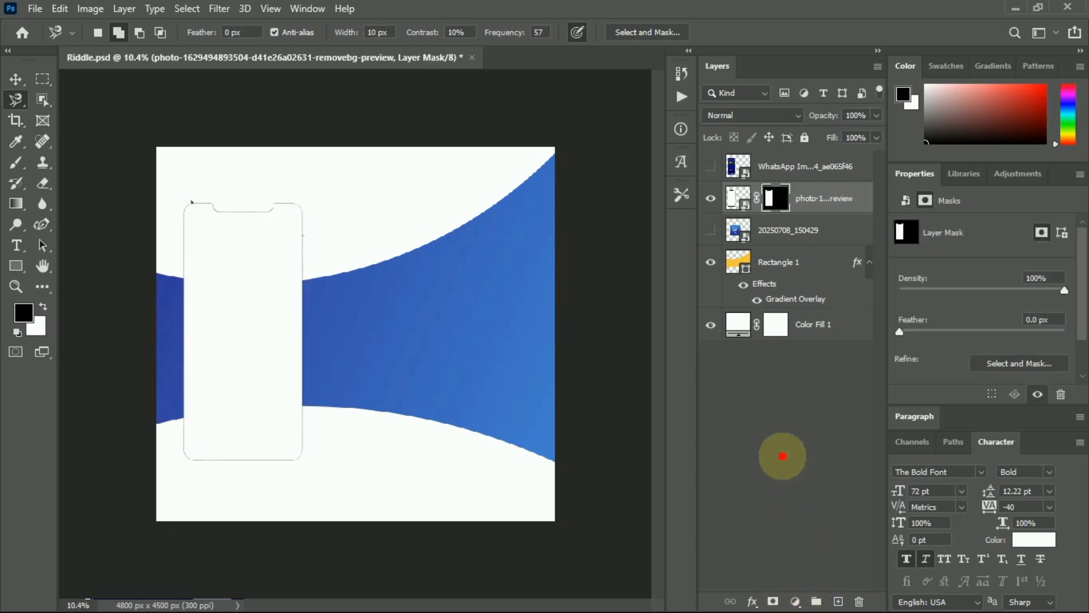
key("ctrl+z")
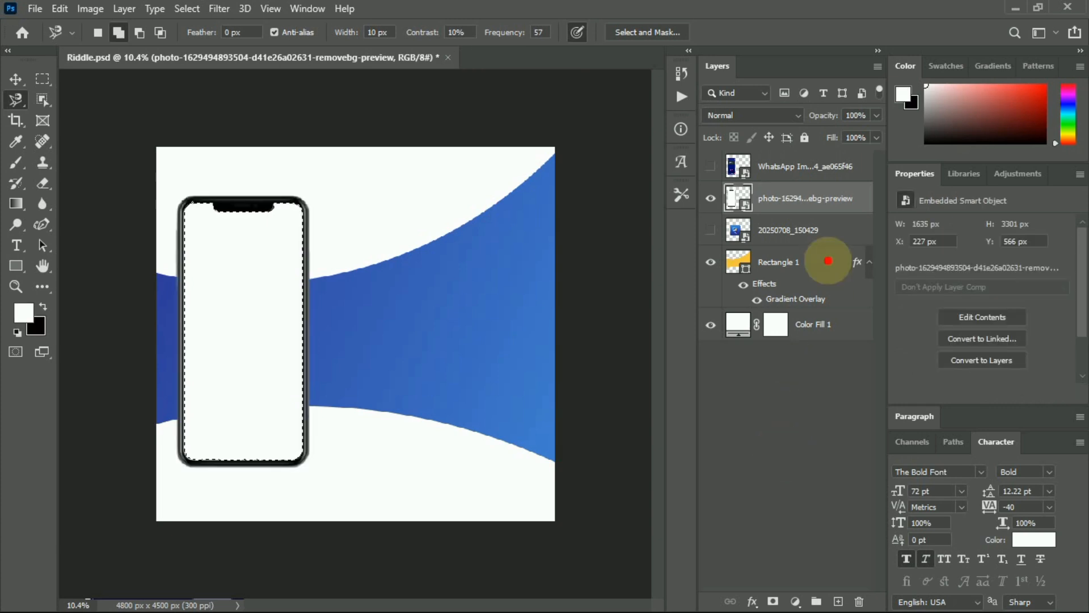
left_click(800, 169)
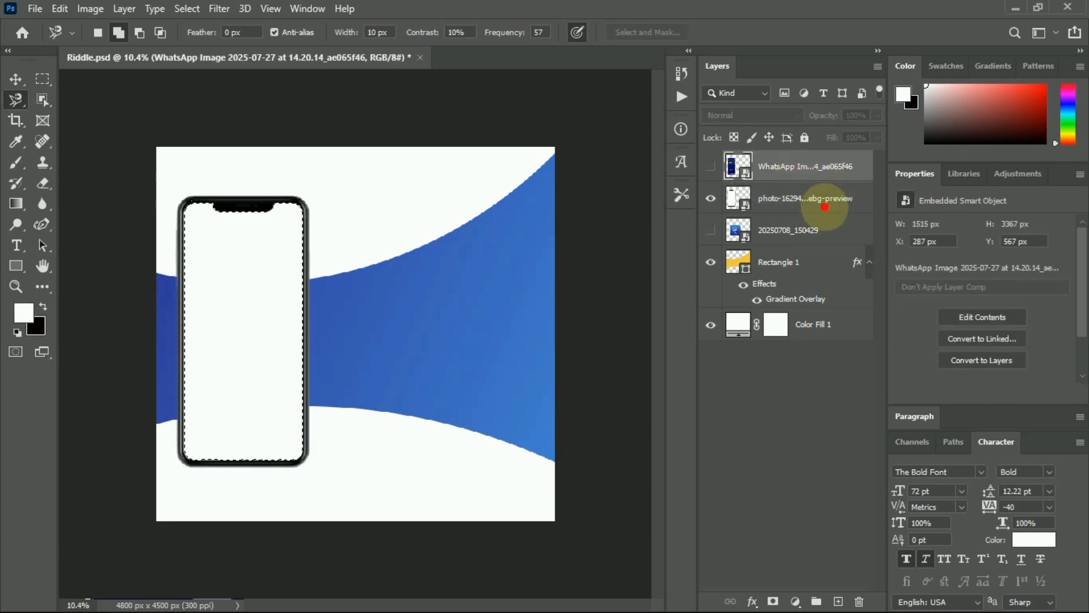
left_click(773, 600)
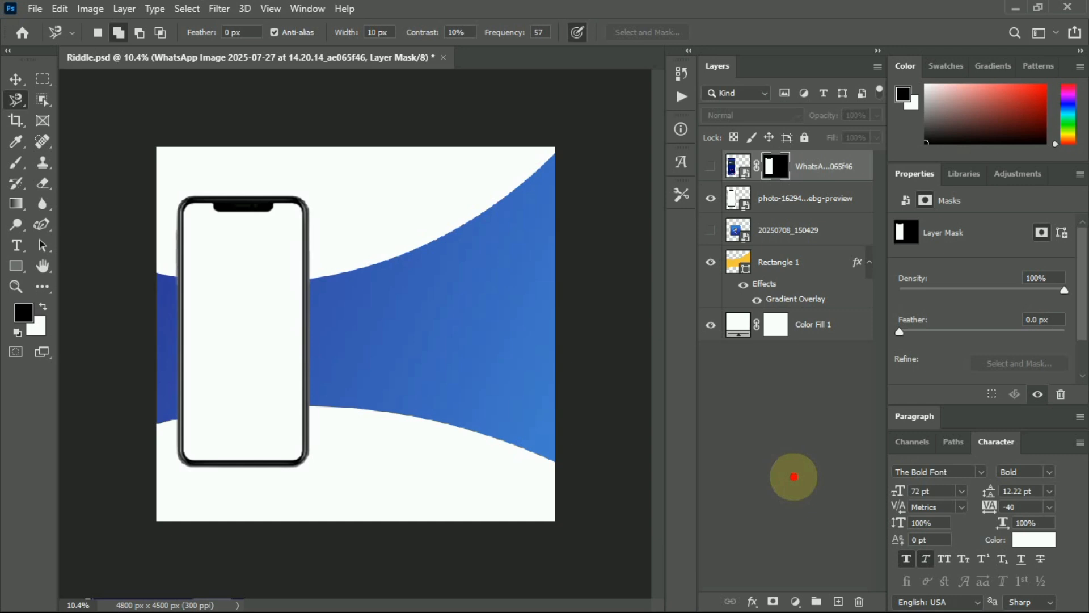
left_click(710, 166)
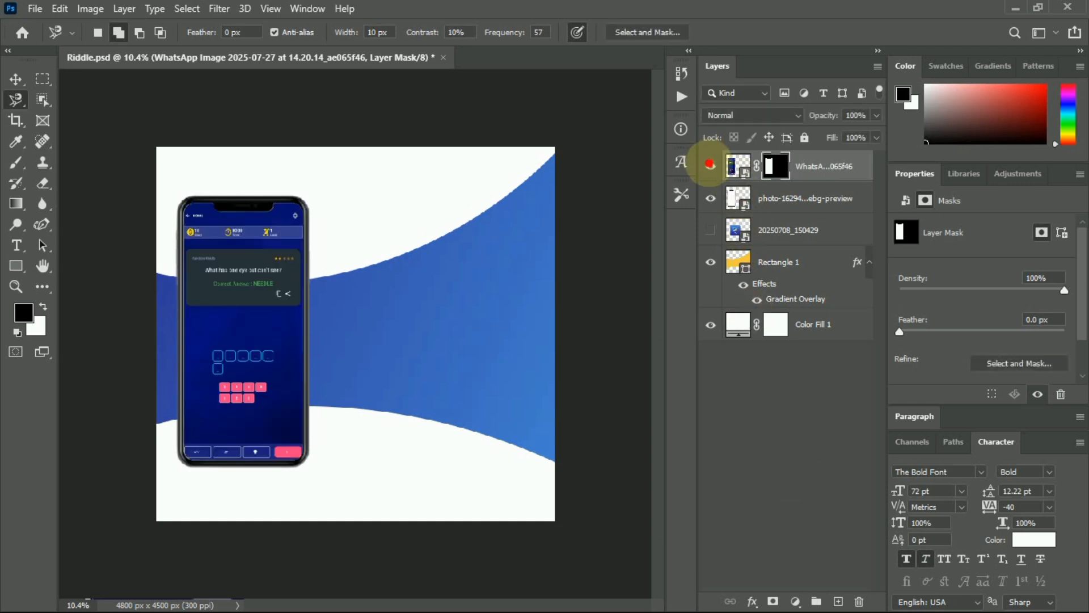
Deselect all layers and briefly preview the app icon image before hiding it again.
left_click(781, 427)
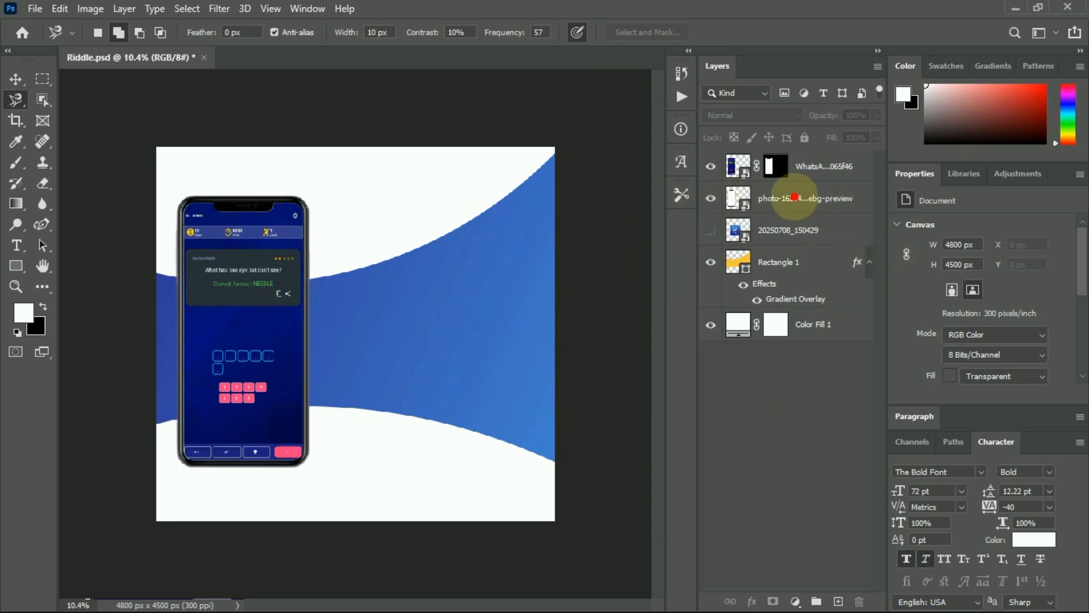
left_click(711, 230)
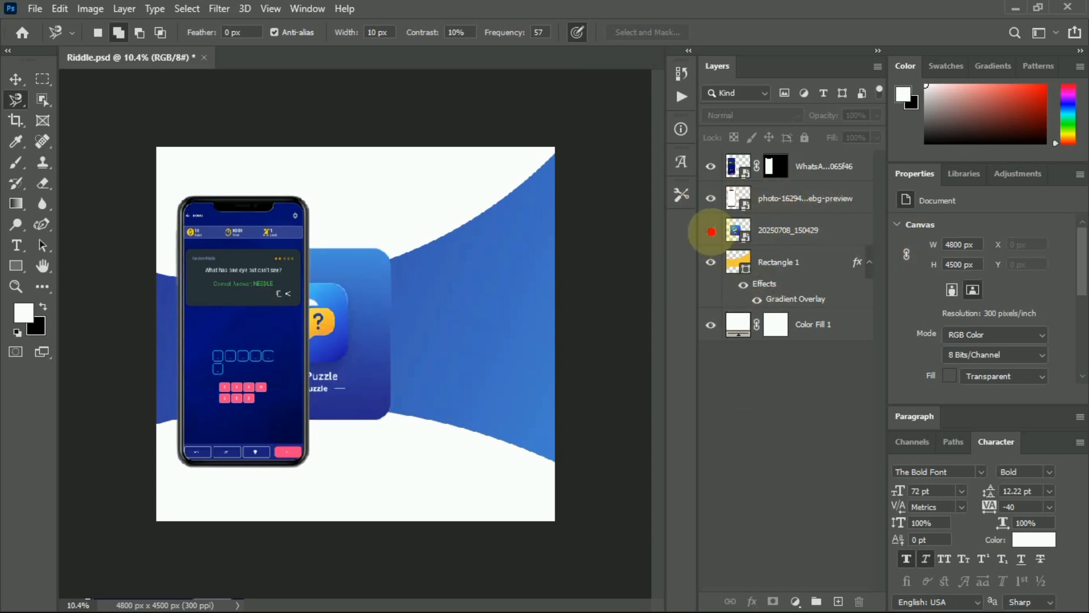
left_click(711, 230)
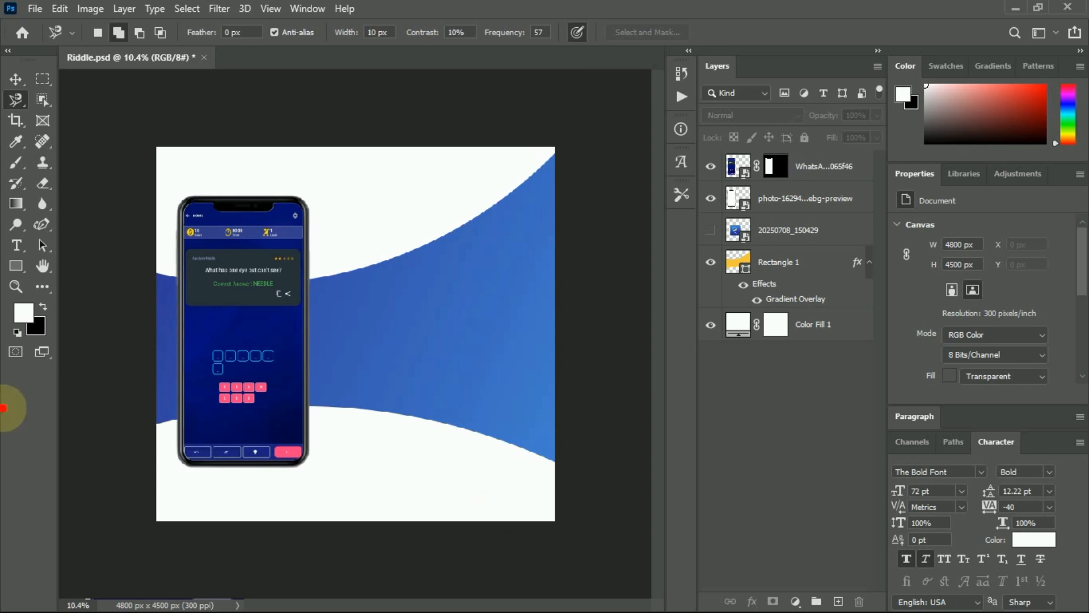
Draw a 1757 px Ellipse 1 circle and move it to X 3043, Y 1515 on the band.
left_click(16, 265)
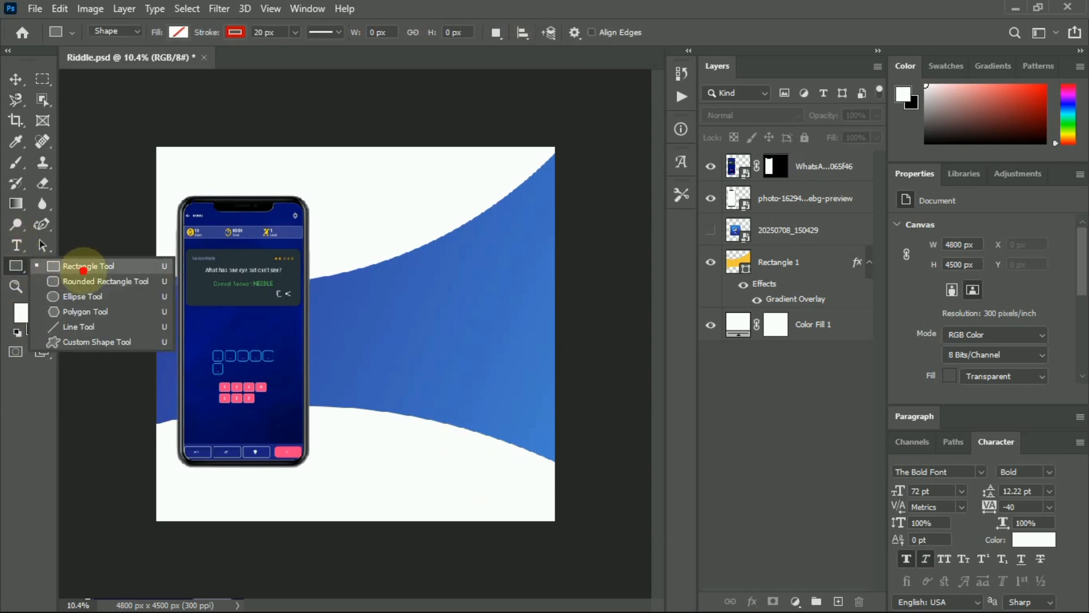
left_click(83, 296)
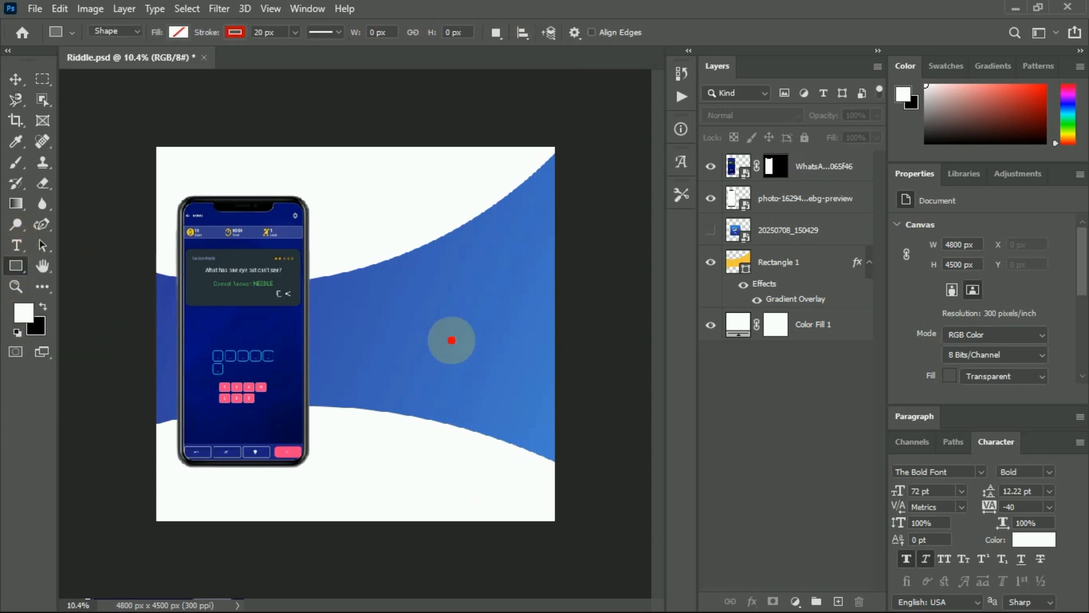
left_click_drag(447, 272, 585, 503)
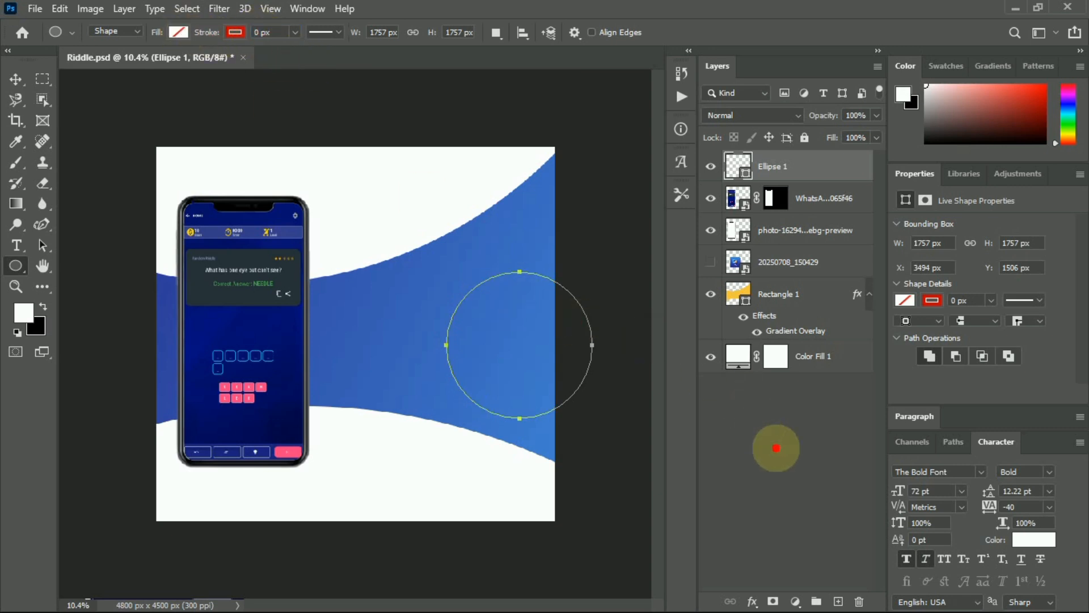
left_click(773, 445)
left_click(786, 168)
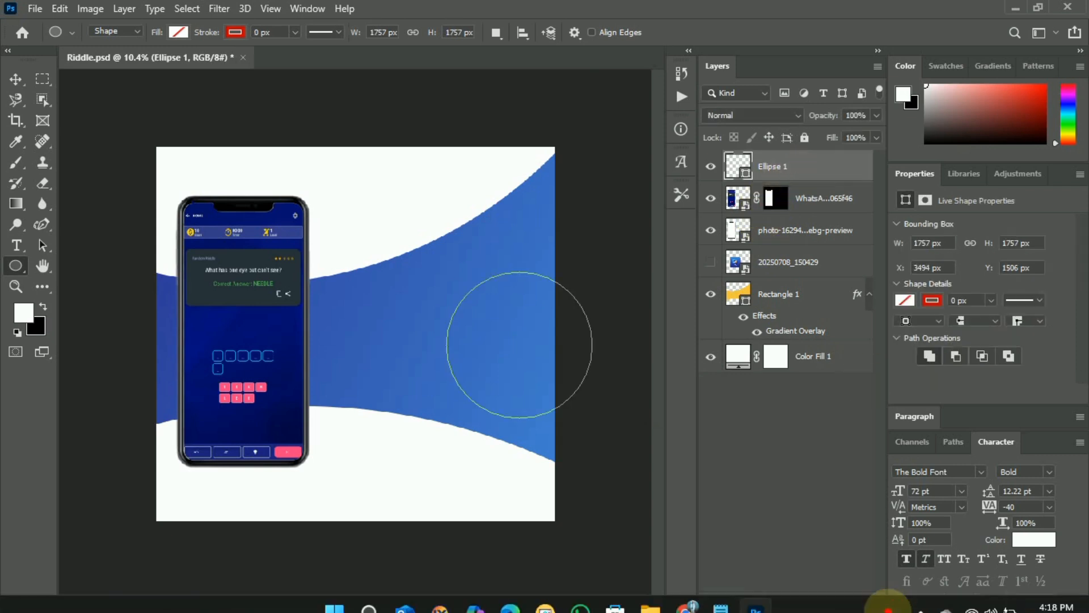
left_click(544, 594)
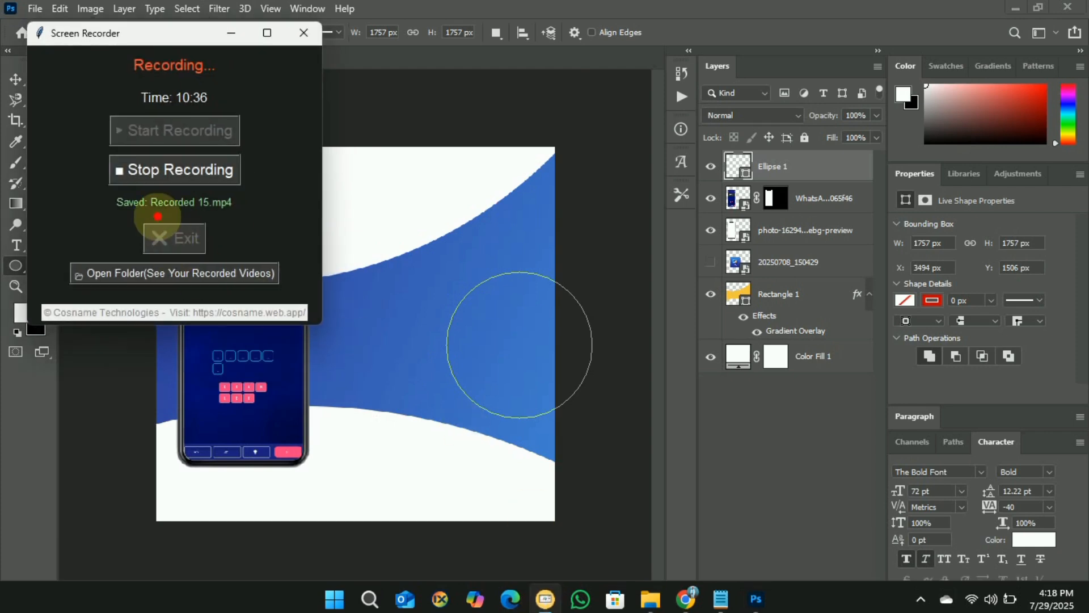
left_click(152, 177)
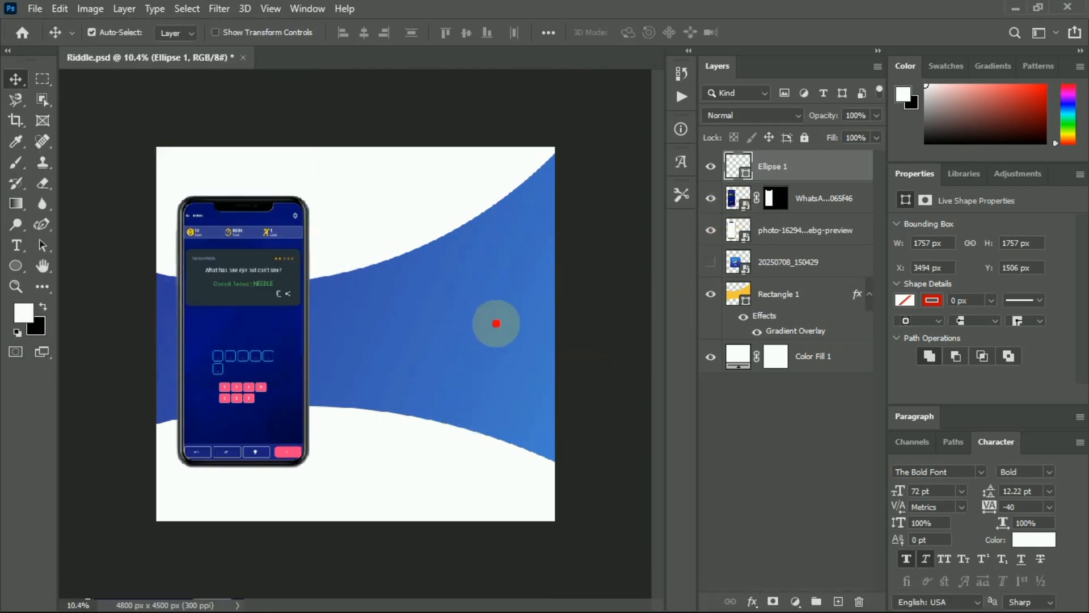
left_click_drag(503, 326, 465, 327)
Give Ellipse 1 a gradient overlay, nudge it up-left, and set its opacity to 93%.
left_click(754, 601)
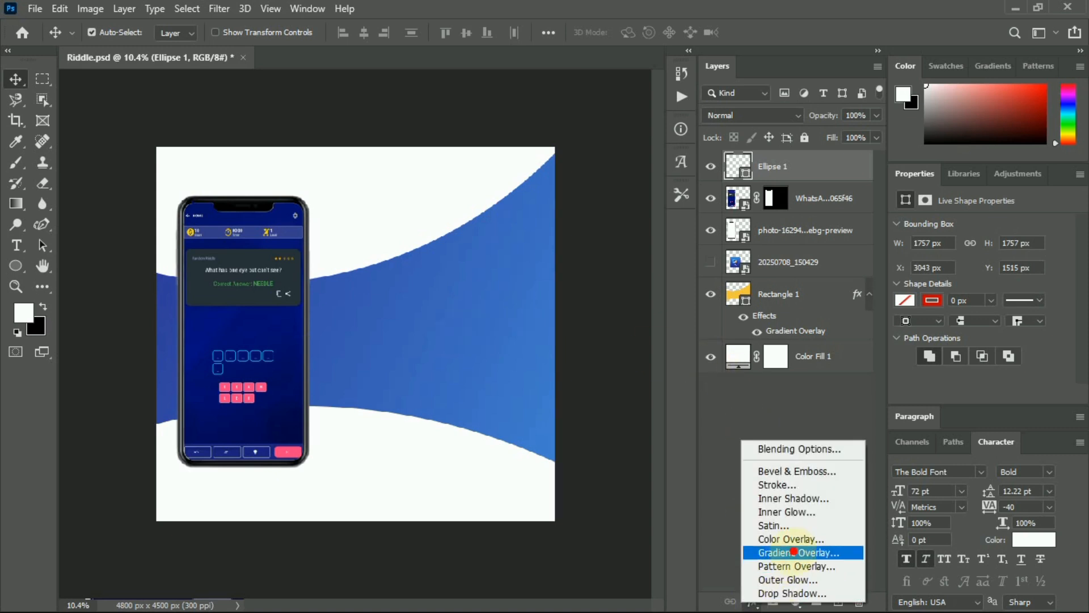
left_click(790, 552)
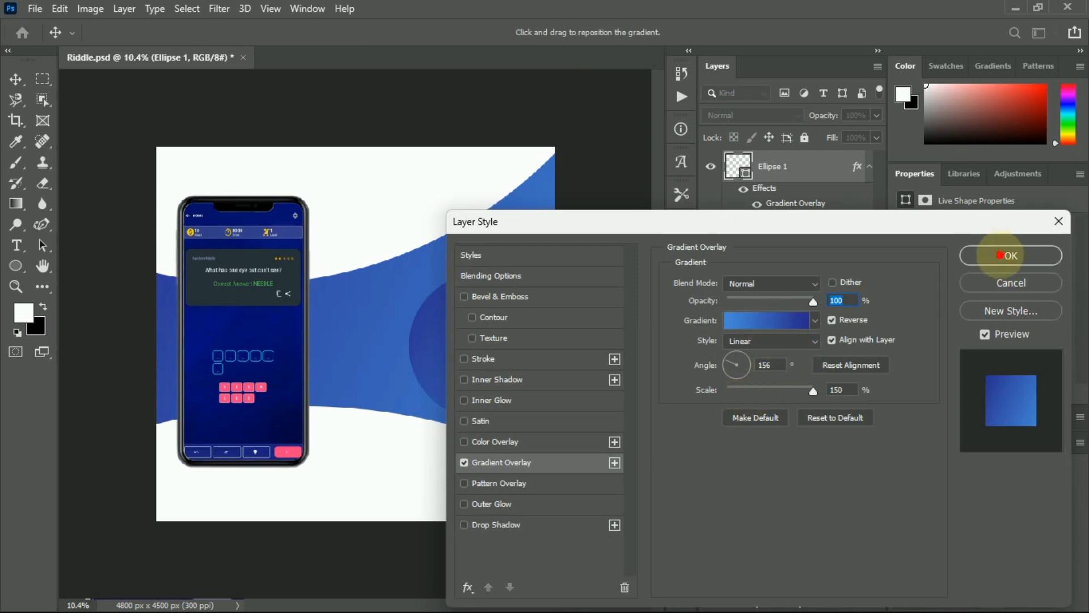
left_click(1001, 256)
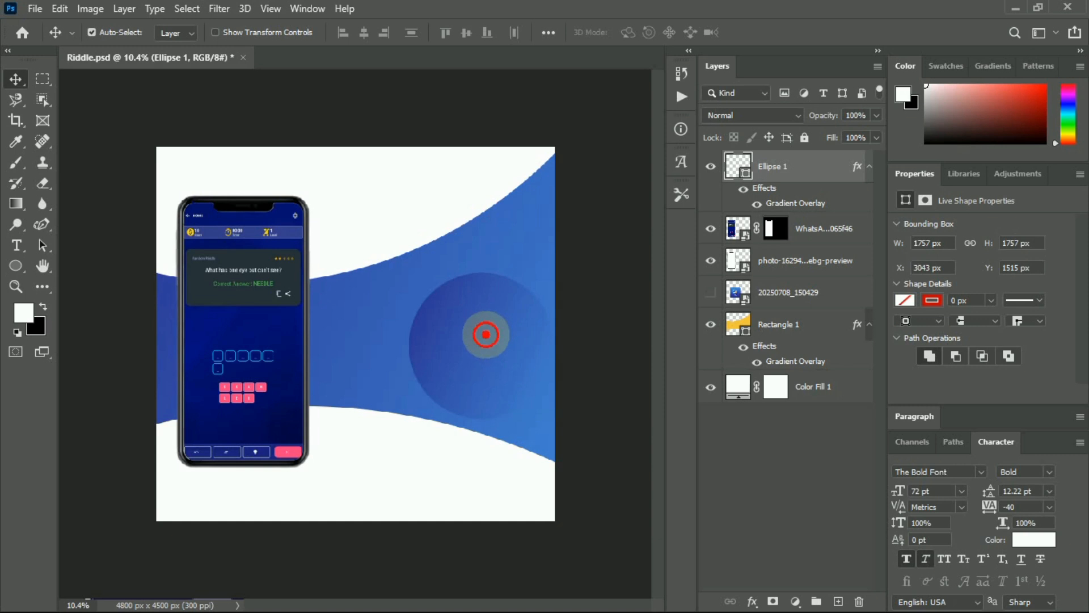
left_click_drag(486, 334, 474, 318)
left_click(868, 168)
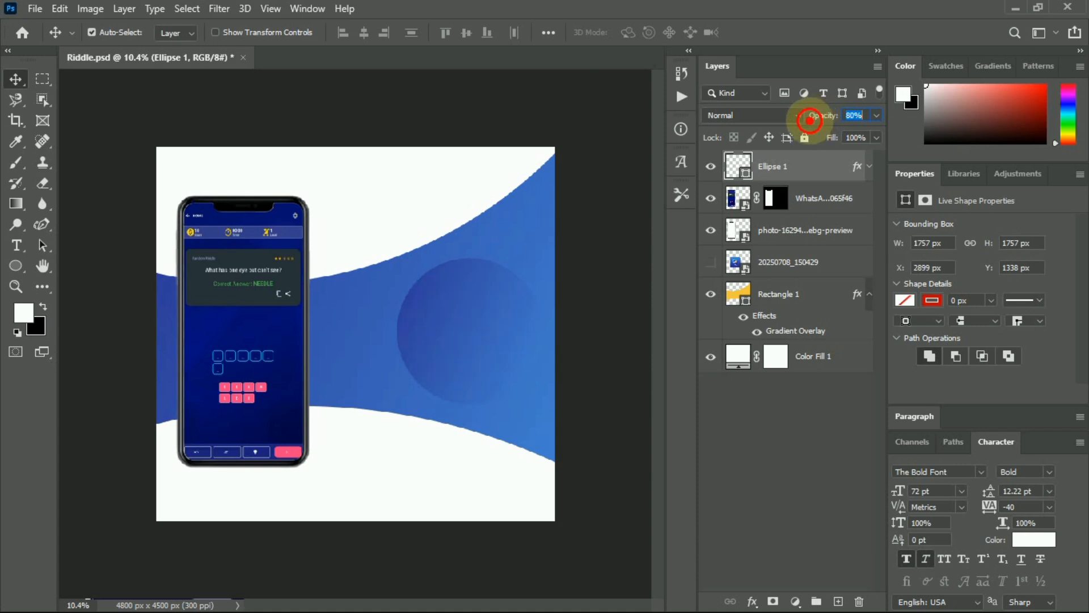
left_click_drag(805, 122, 822, 122)
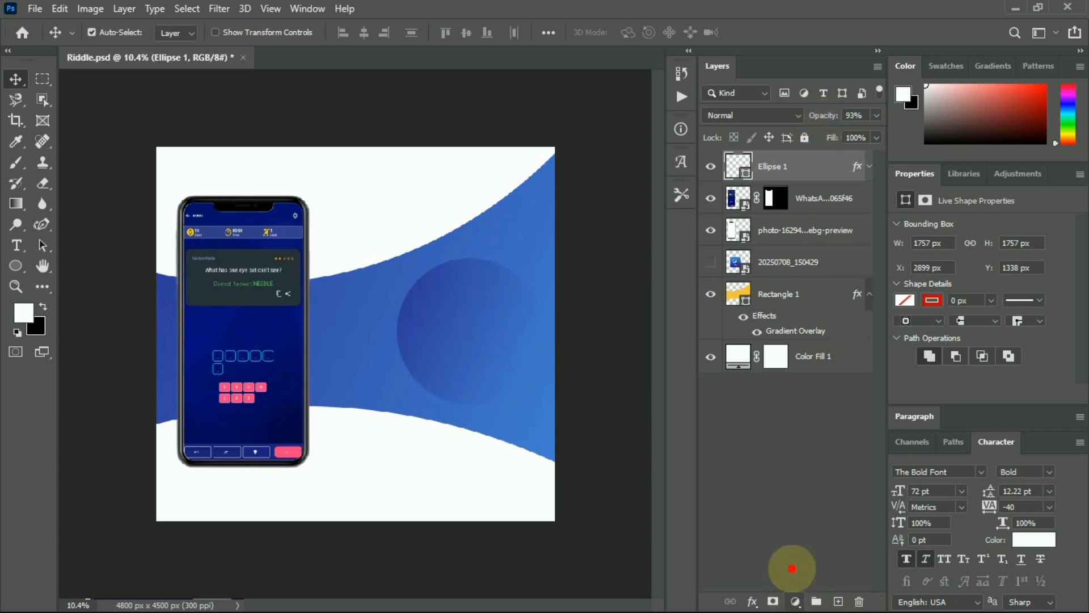
left_click(786, 499)
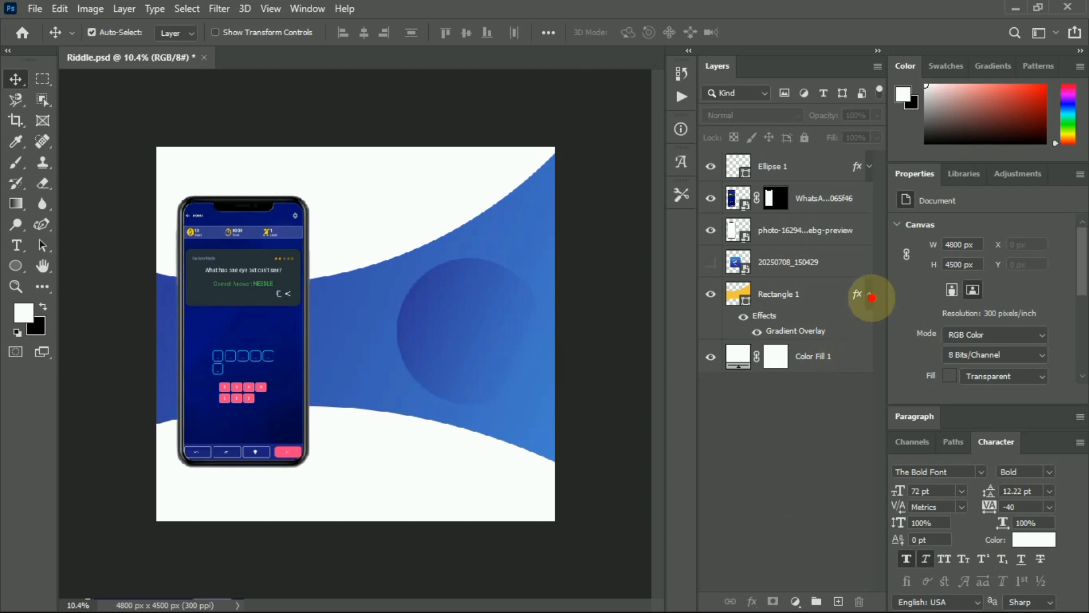
left_click(869, 293)
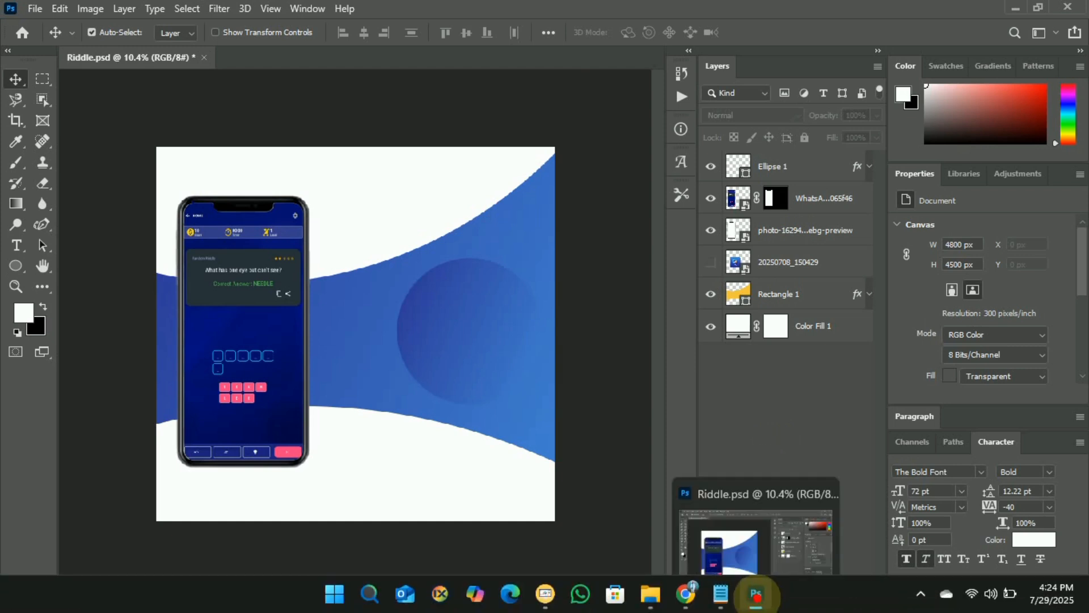
Browse through Downloads, Pictures, Music, My website, Public and Assets to select Status.jpg.
left_click(652, 593)
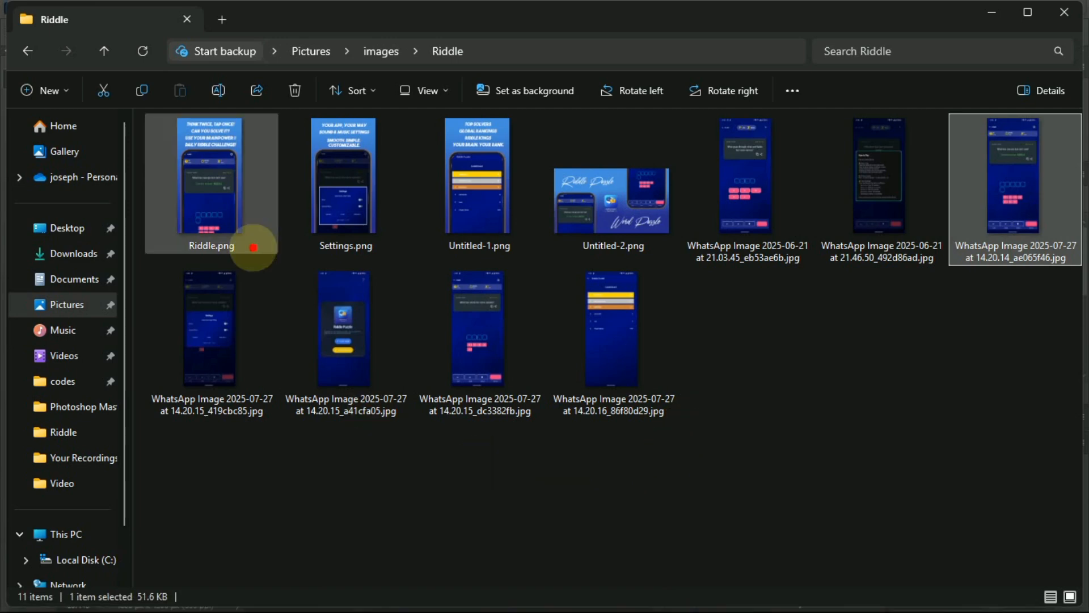
left_click(89, 303)
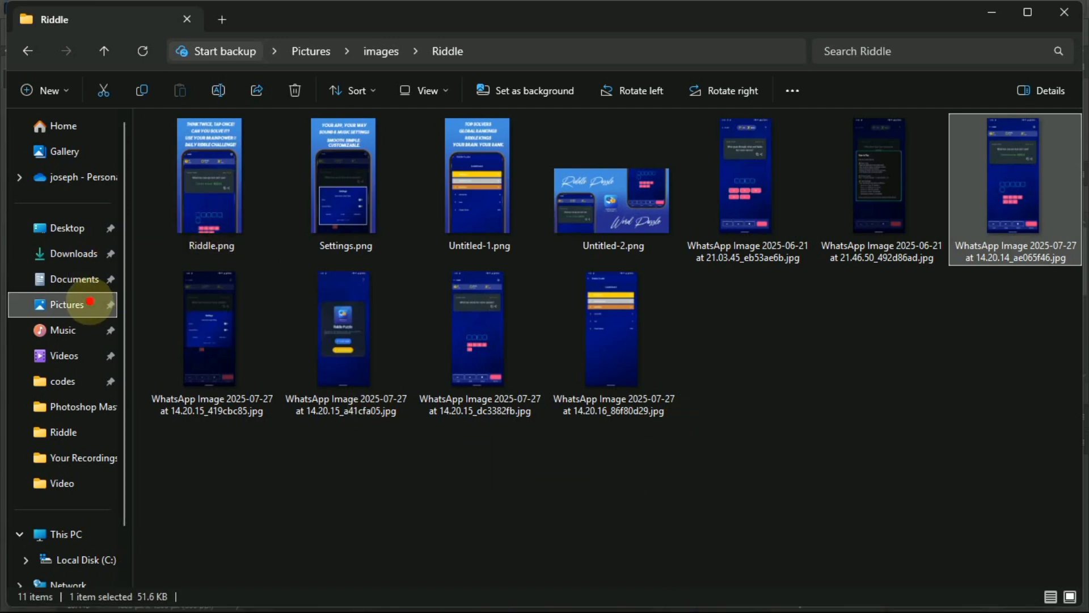
left_click(57, 252)
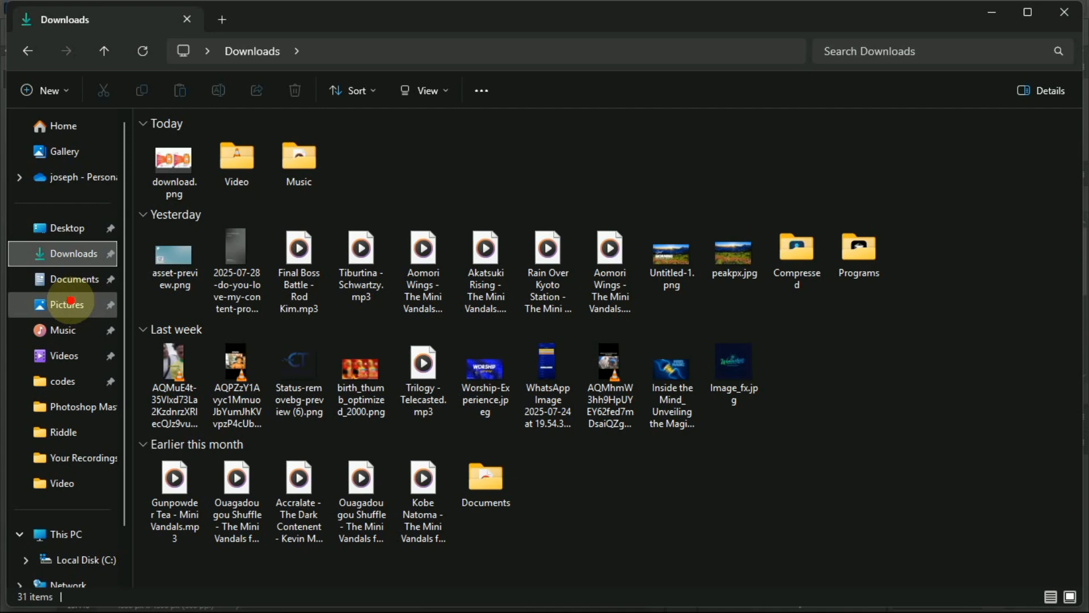
left_click(70, 301)
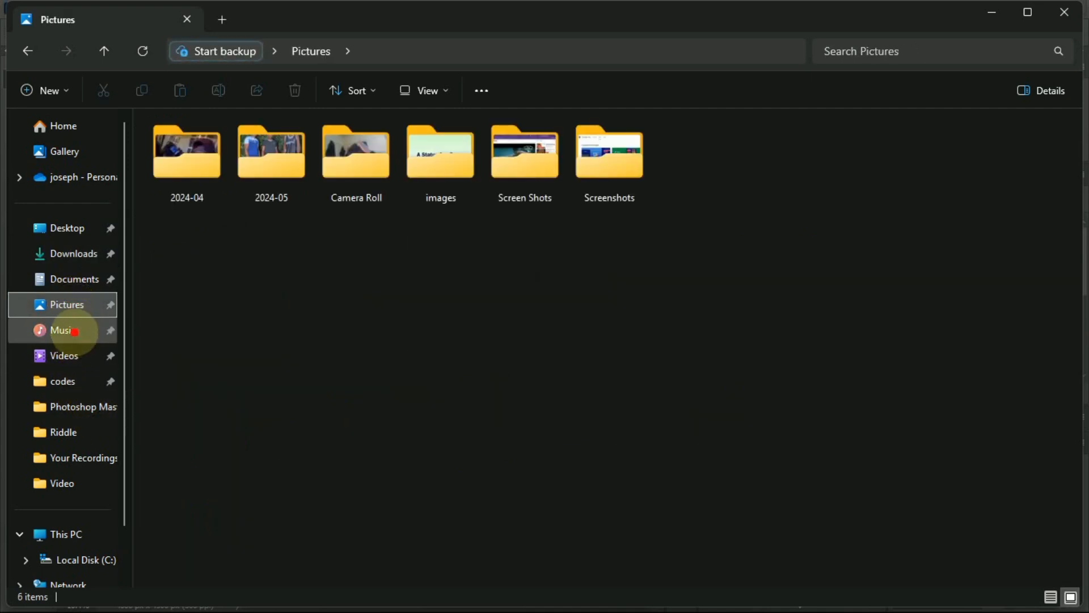
left_click(74, 331)
double_click(295, 158)
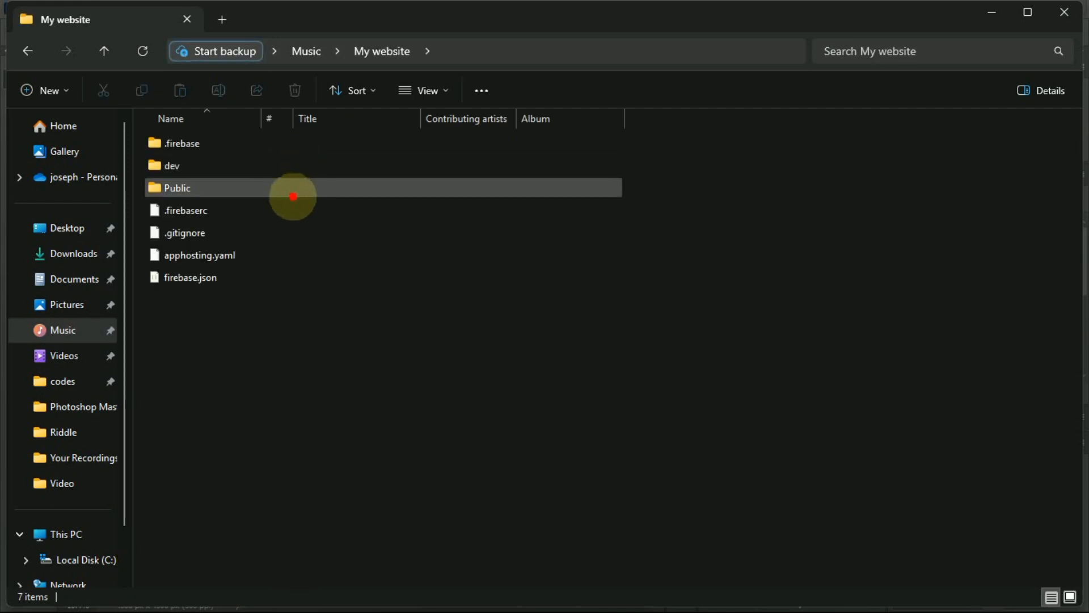
double_click(288, 191)
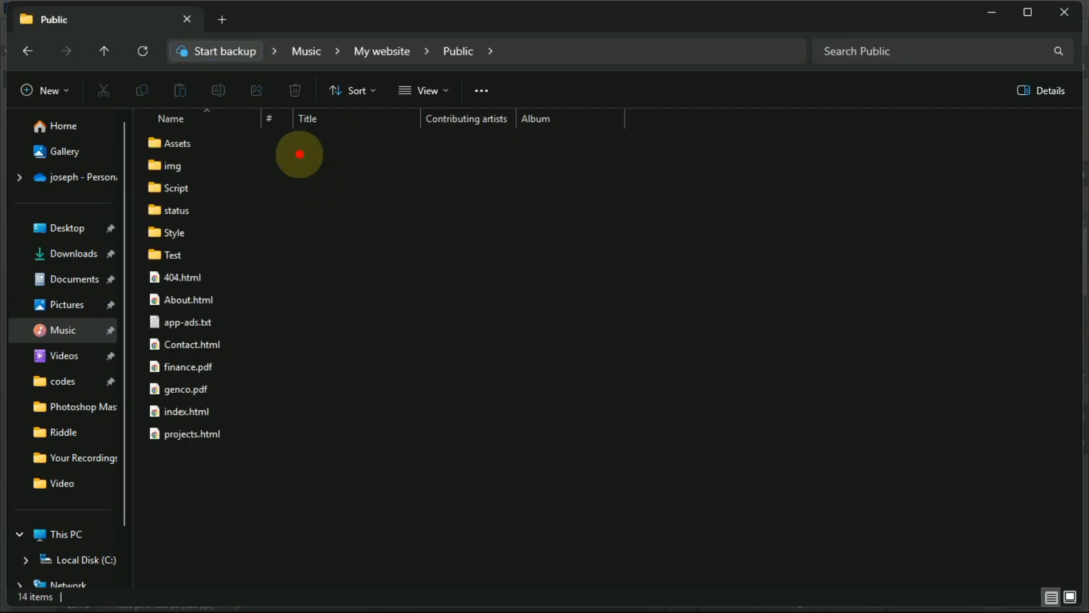
double_click(300, 142)
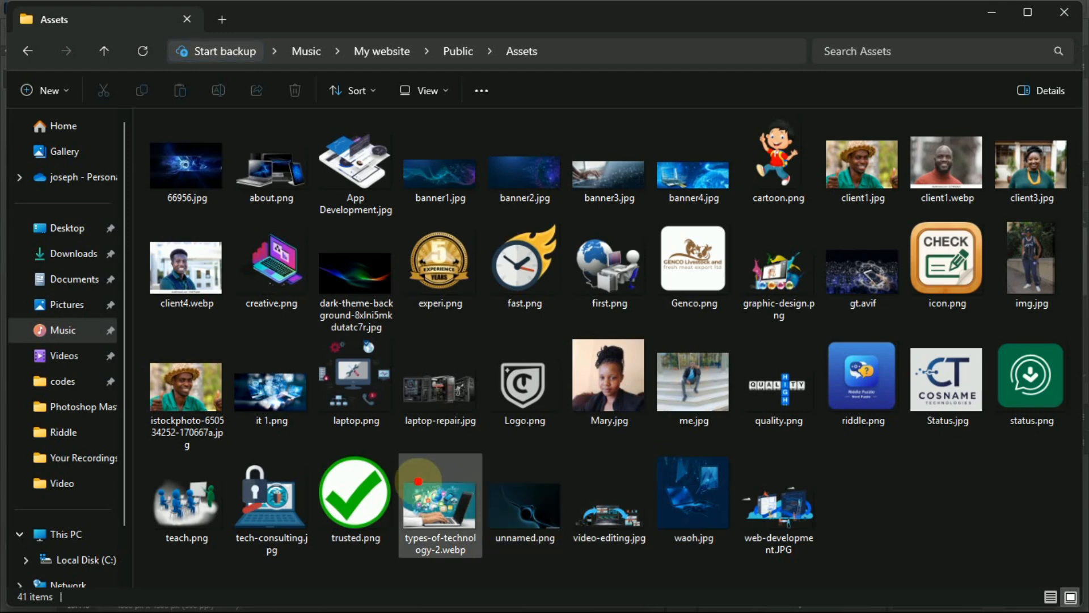
left_click(942, 394)
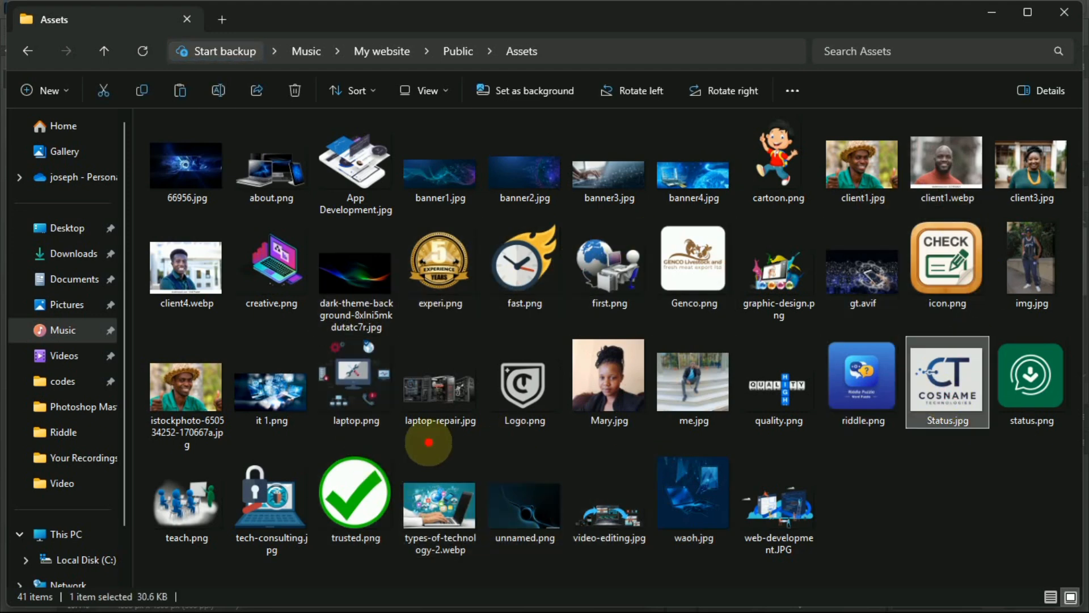
Paste Status.jpg into Photoshop Masterclass and drag it over into Photoshop.
left_click(31, 411)
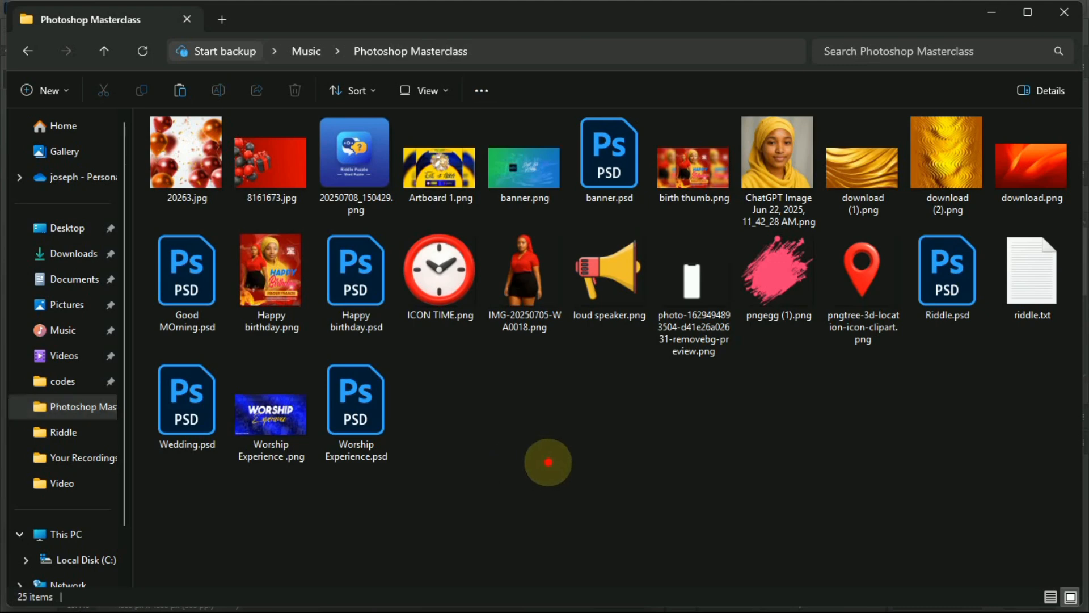
key("ctrl+v")
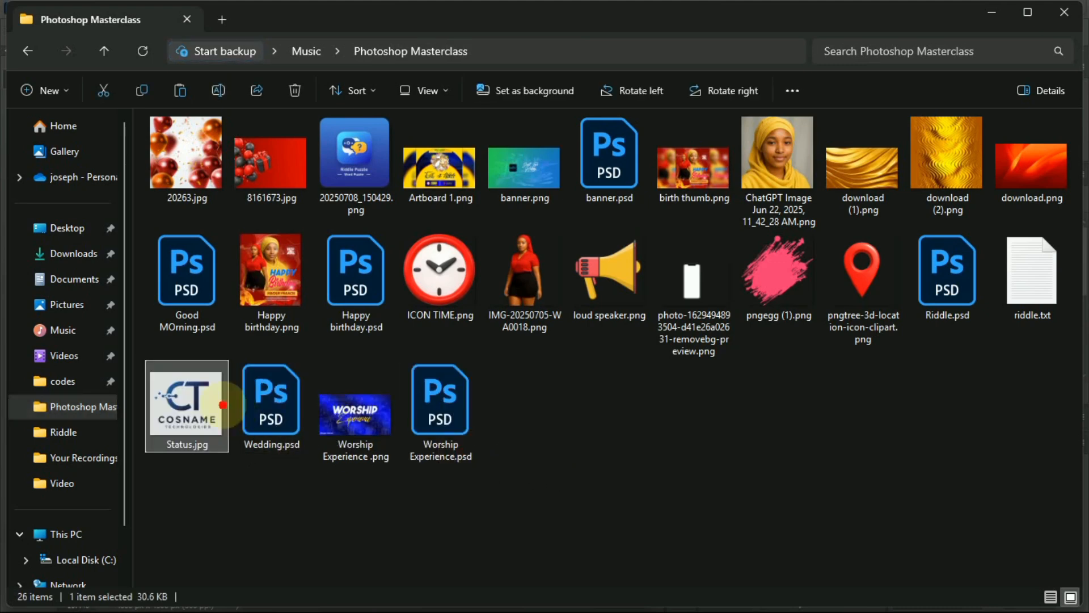
left_click_drag(187, 397, 397, 321)
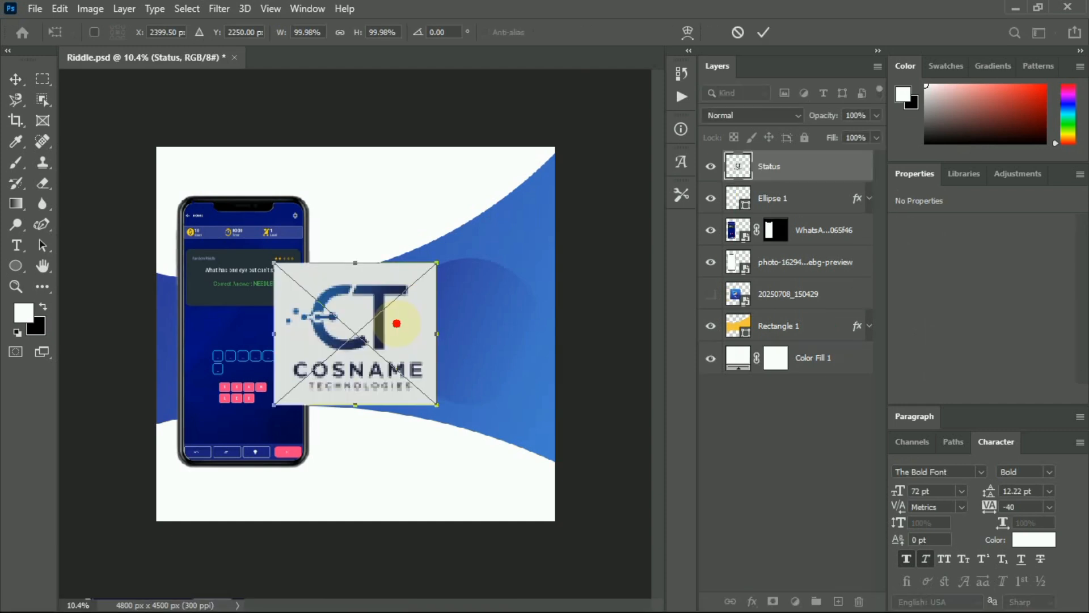
Shrink the placed Status logo to 708 x 617 px near the canvas top and commit it.
left_click_drag(436, 405, 363, 184)
left_click(764, 33)
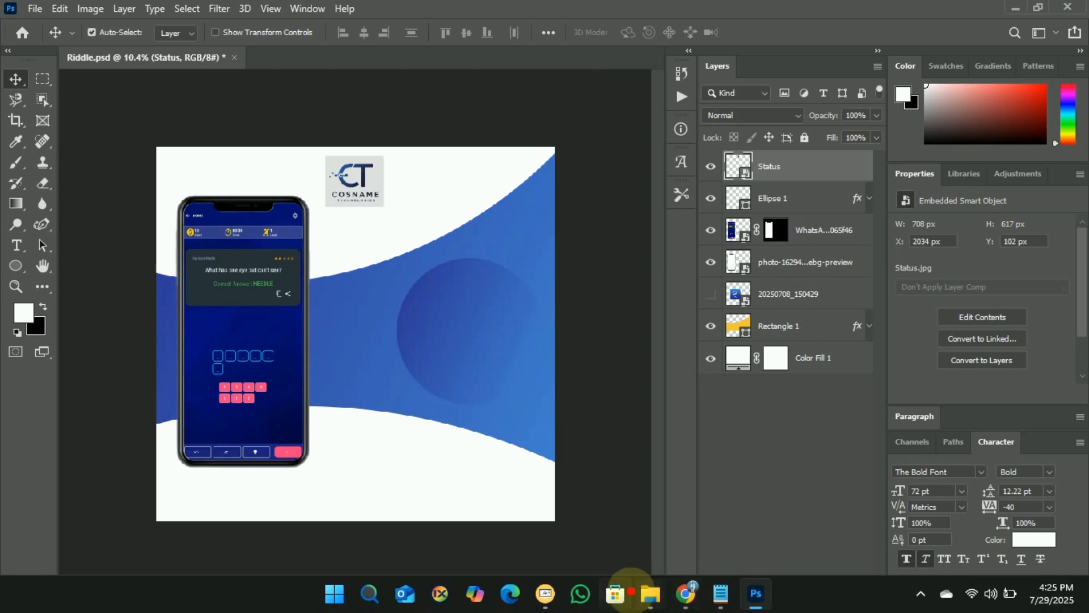
left_click(650, 594)
Copy Status-removebg-preview (6).png from Downloads into Photoshop Masterclass and drag it into Riddle.psd.
left_click(65, 253)
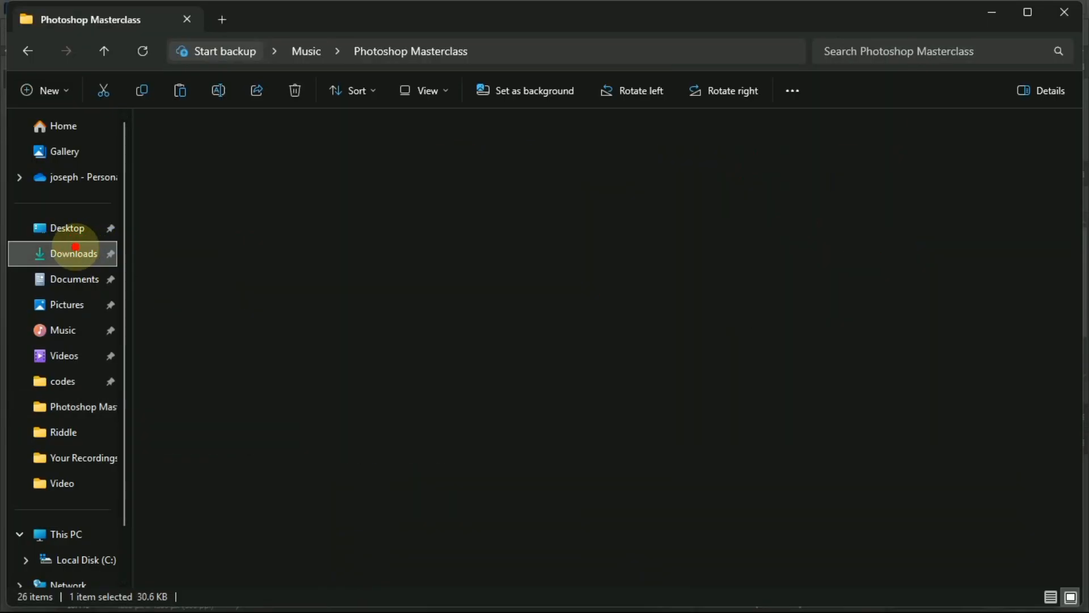
left_click_drag(300, 358, 71, 404)
left_click(70, 406)
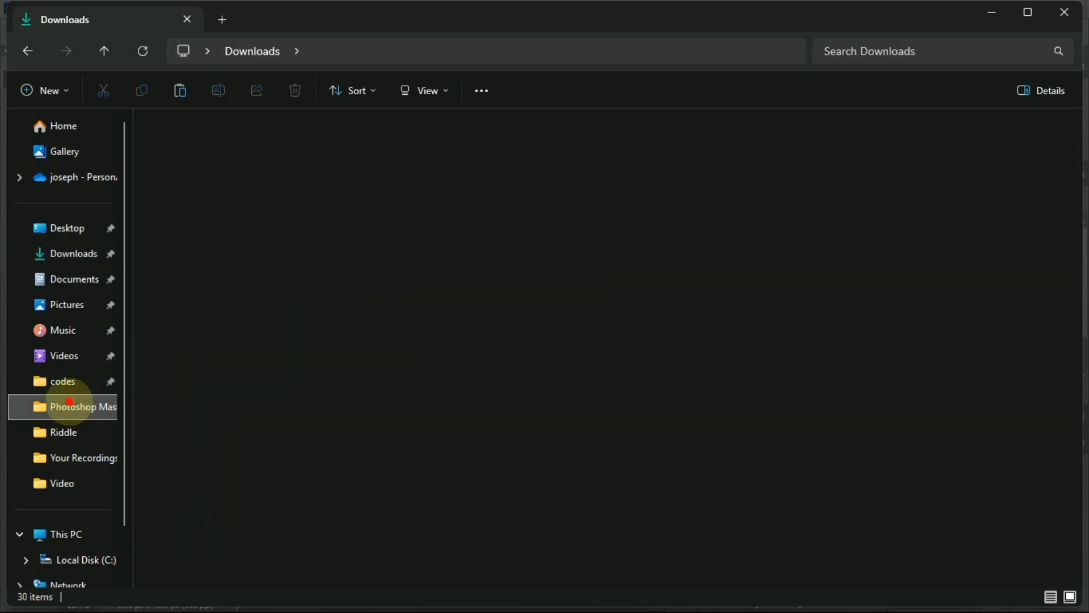
left_click(280, 384)
left_click_drag(281, 384, 323, 156)
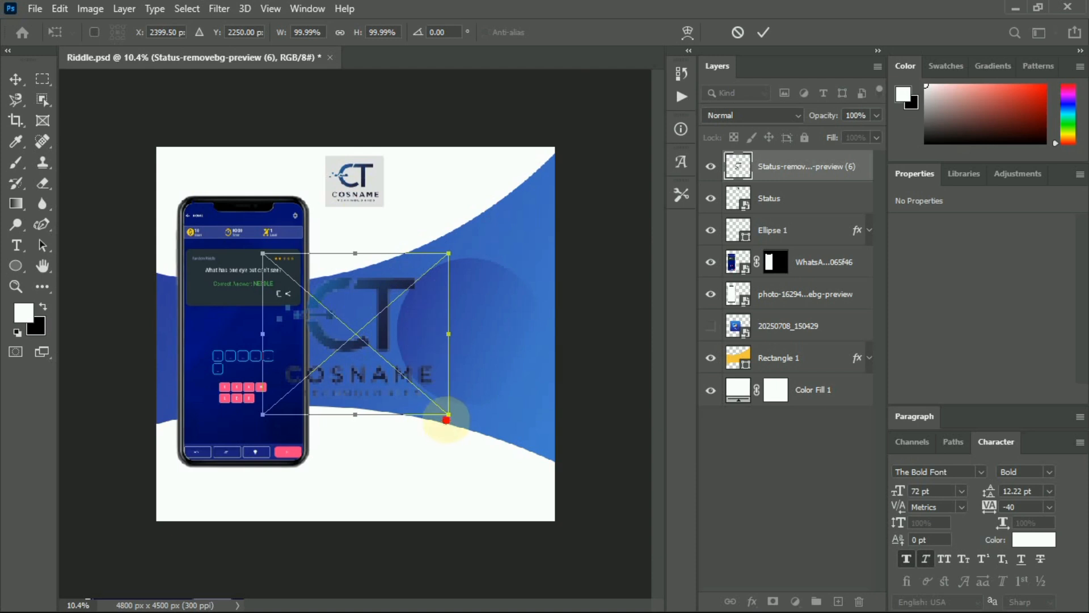
Scale the transparent logo down to about 40 percent and commit its placement.
left_click_drag(446, 415, 336, 320)
left_click_drag(301, 286, 386, 196)
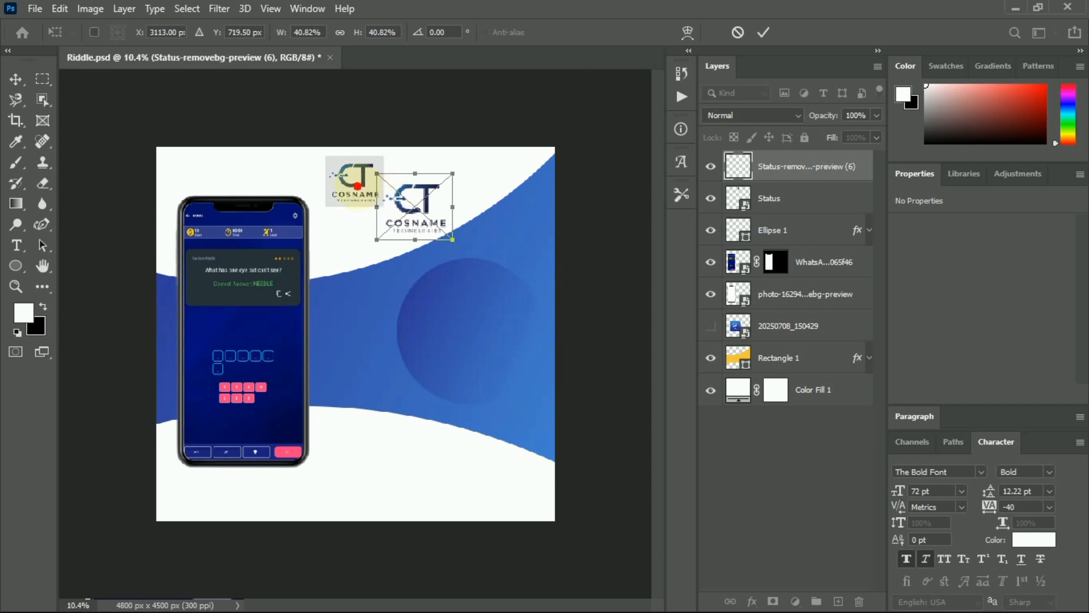
left_click(763, 32)
Delete the old white-backed Status logo and centre the 767 x 594 px transparent logo at the top.
left_click(355, 172)
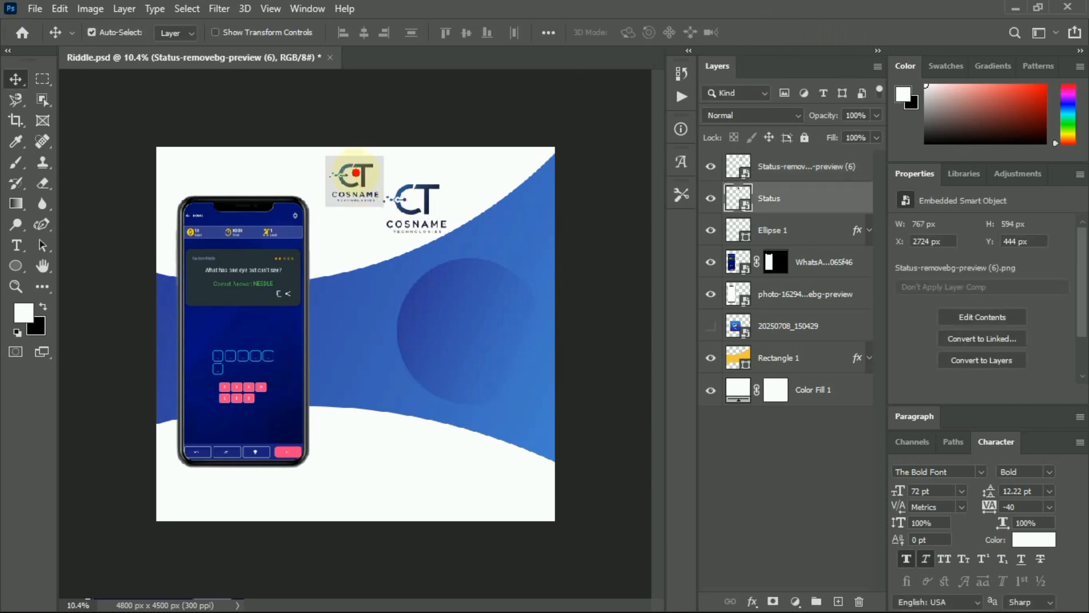
key("Delete")
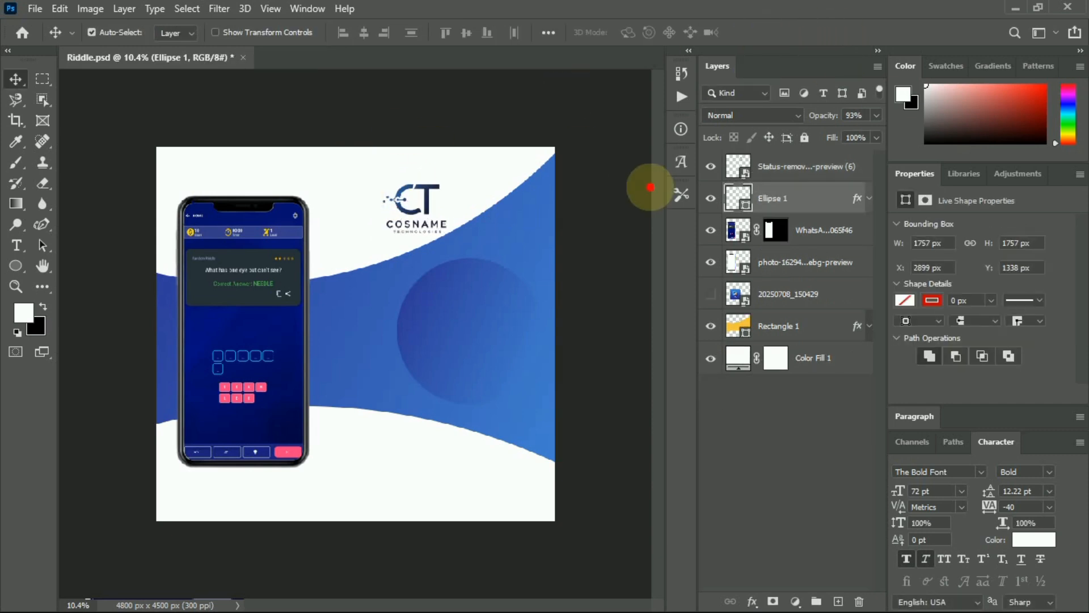
left_click(416, 210)
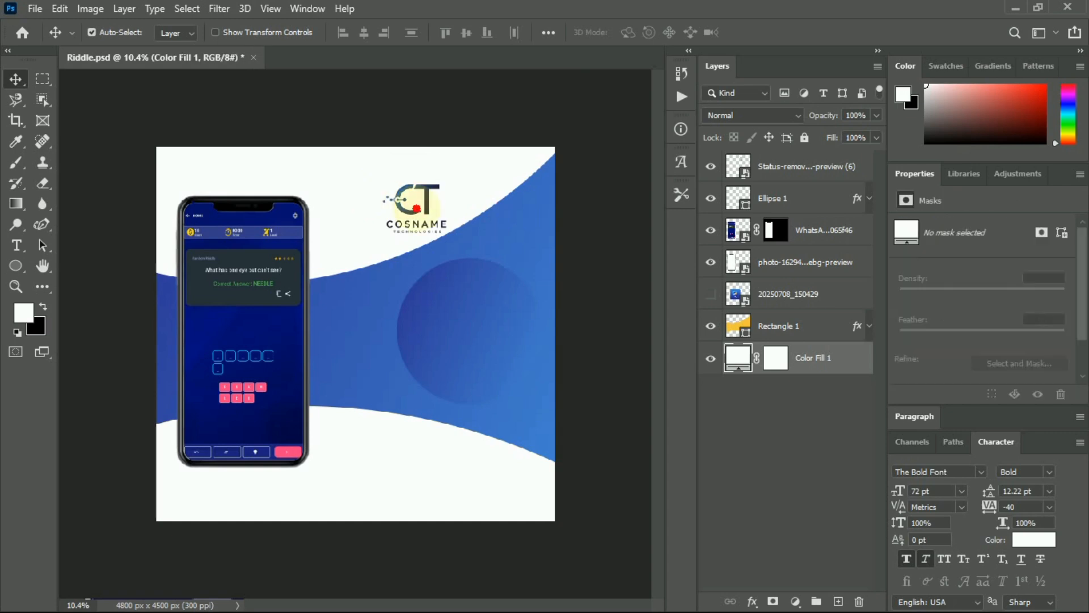
left_click_drag(406, 210, 364, 194)
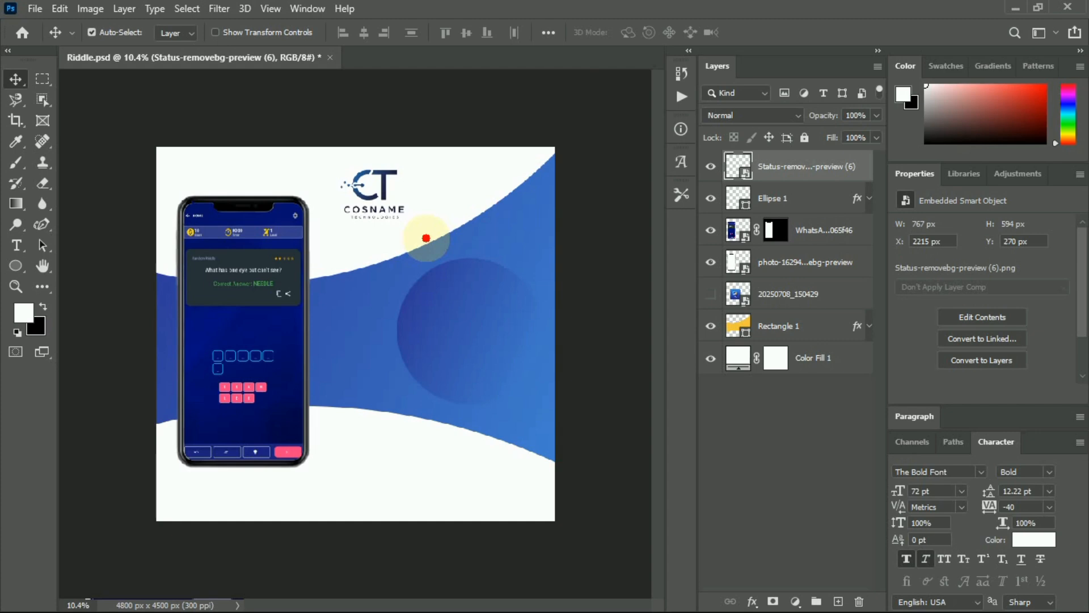
scroll(426, 233, "up", 3)
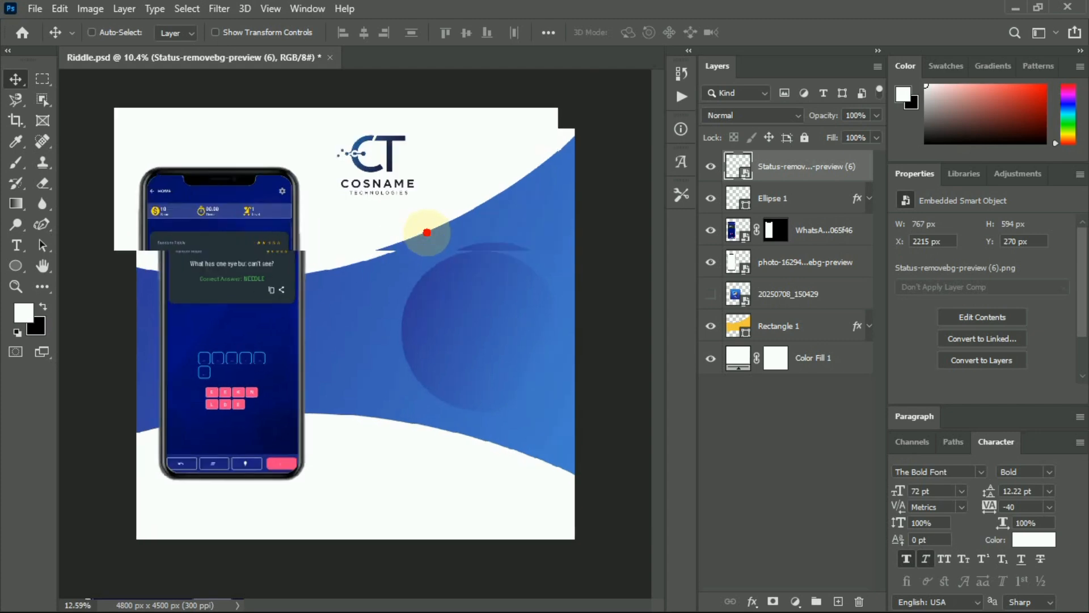
scroll(427, 231, "down", 1)
scroll(426, 231, "up", 2)
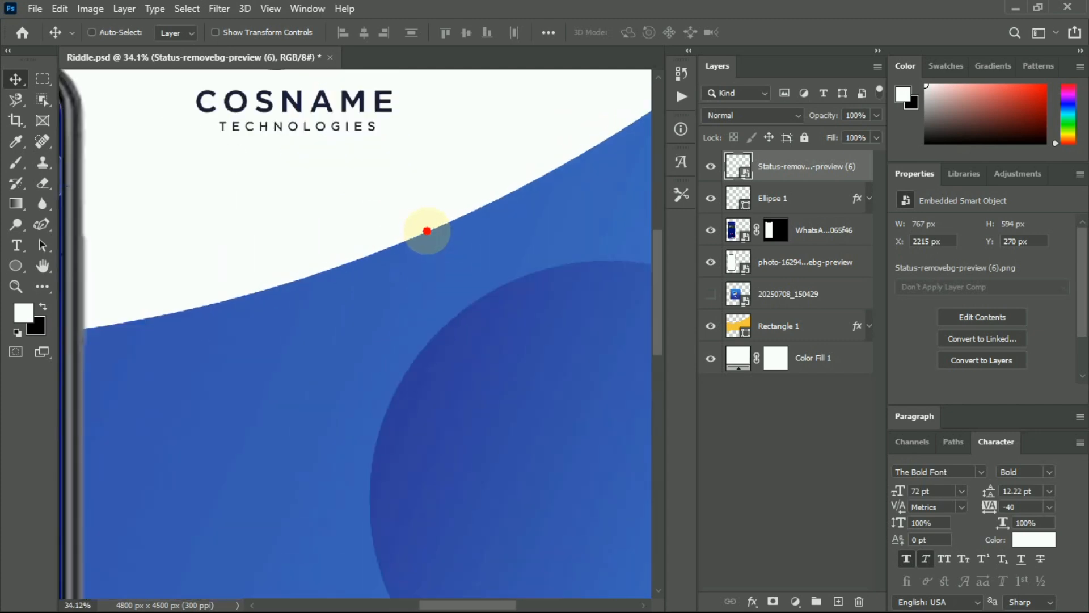
scroll(427, 230, "down", 3)
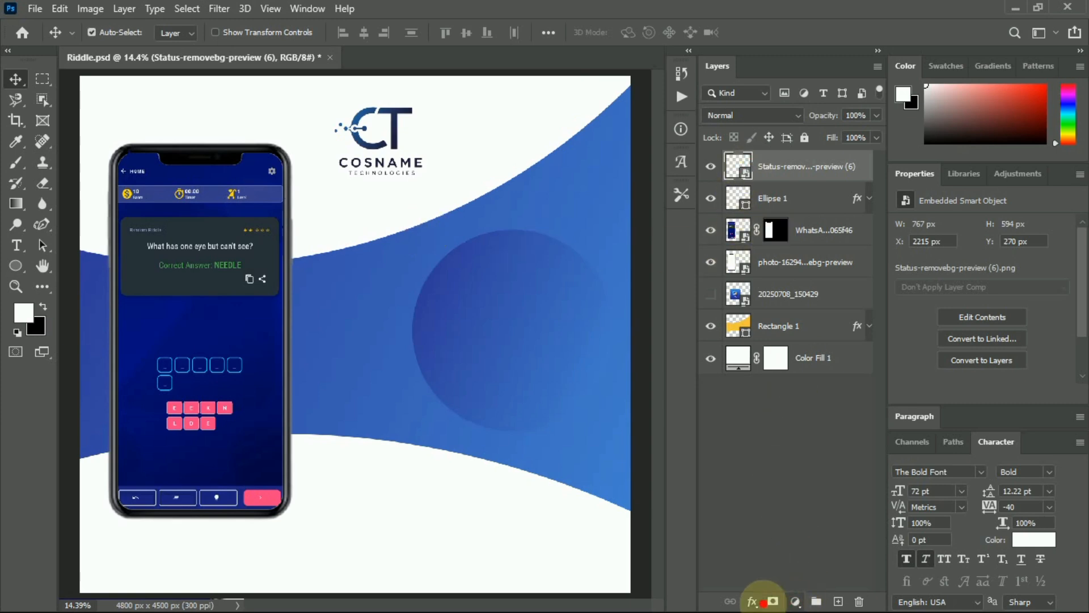
Add Gradient Overlay, Bevel & Emboss with Contour, and a 1 px Stroke to the Cosname logo.
left_click(760, 607)
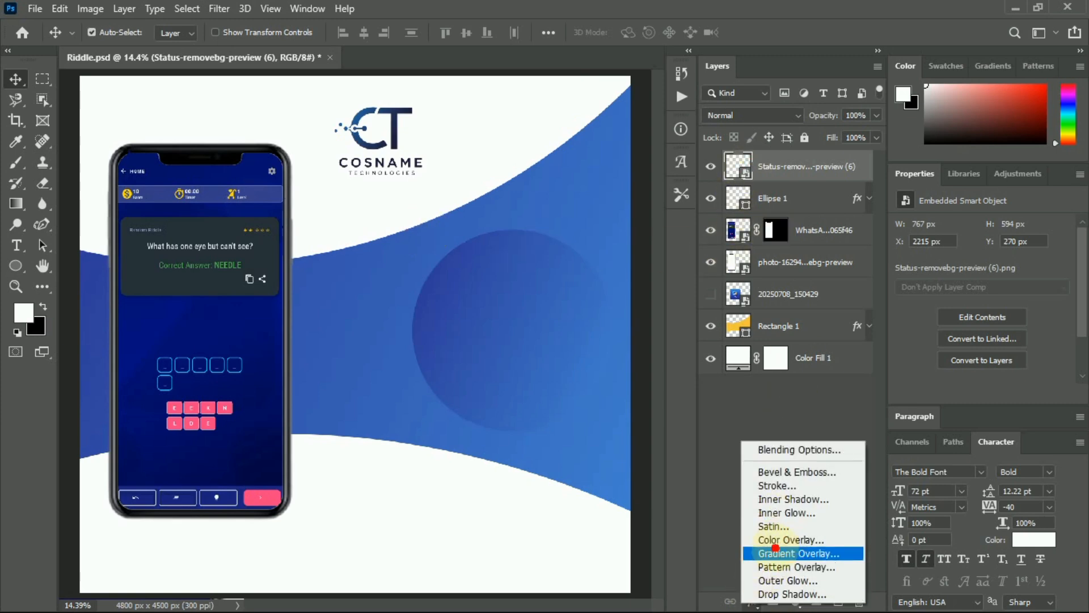
left_click(776, 550)
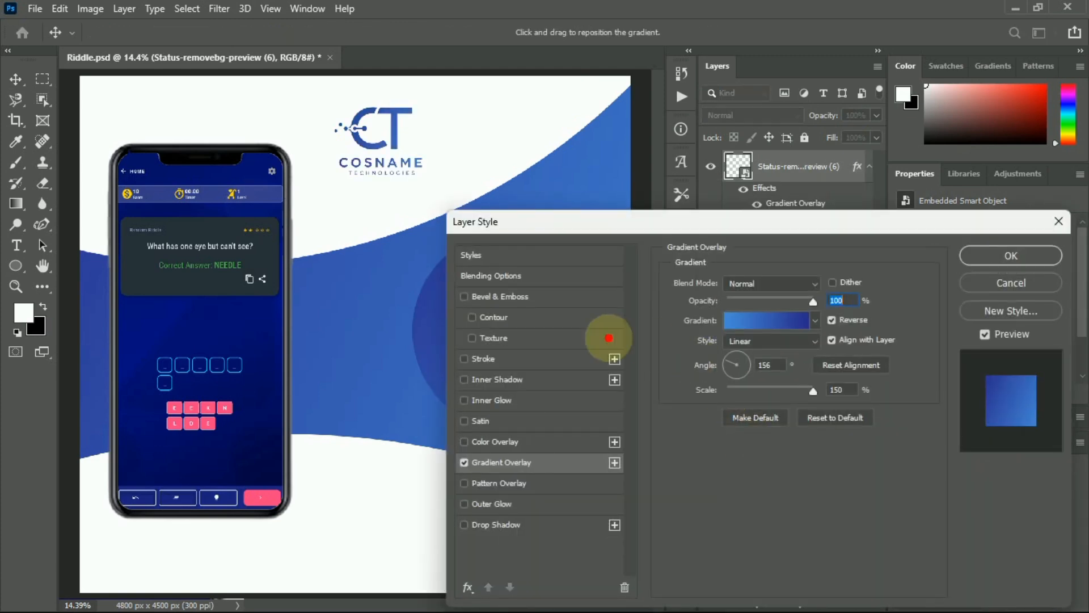
left_click(465, 297)
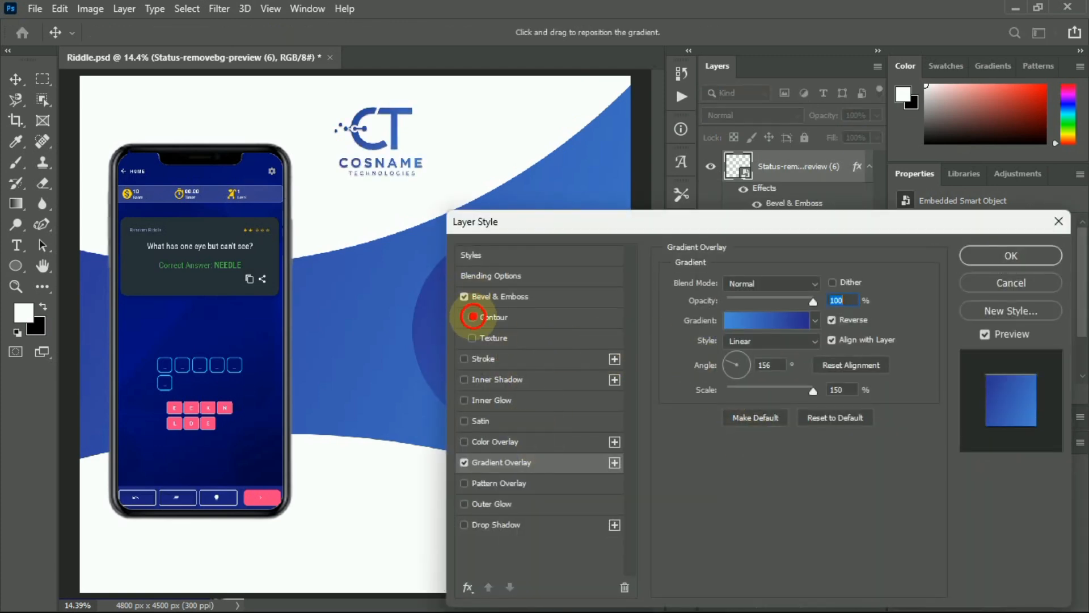
left_click(472, 317)
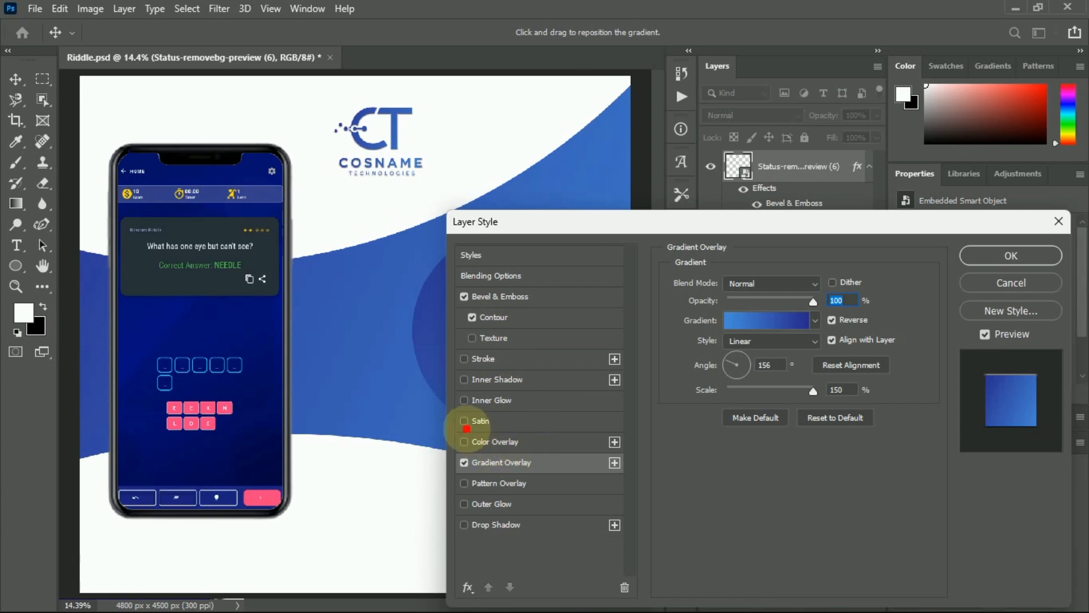
left_click(465, 359)
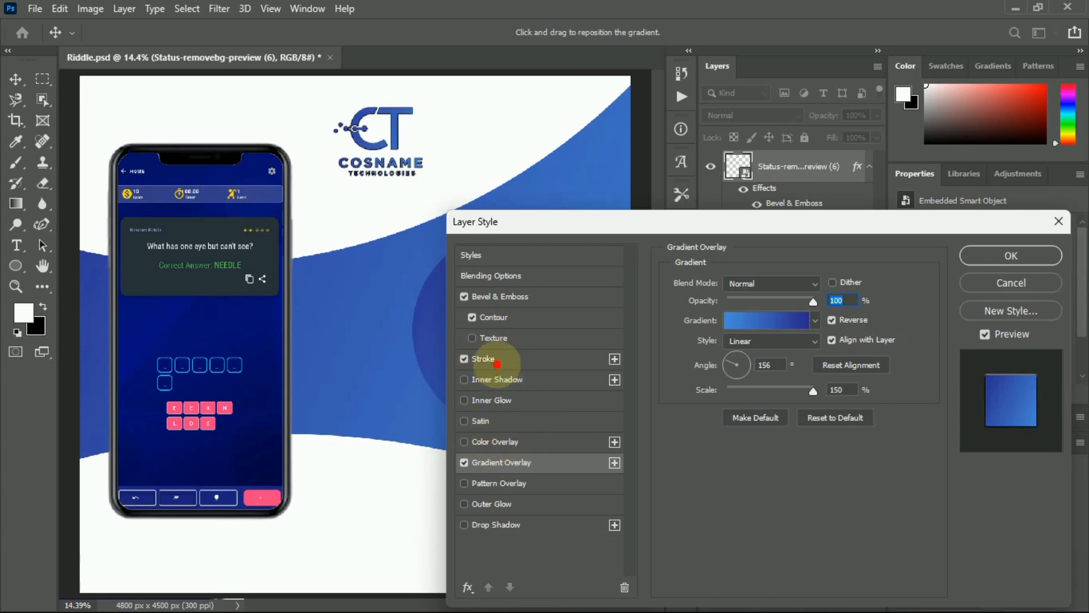
left_click(497, 362)
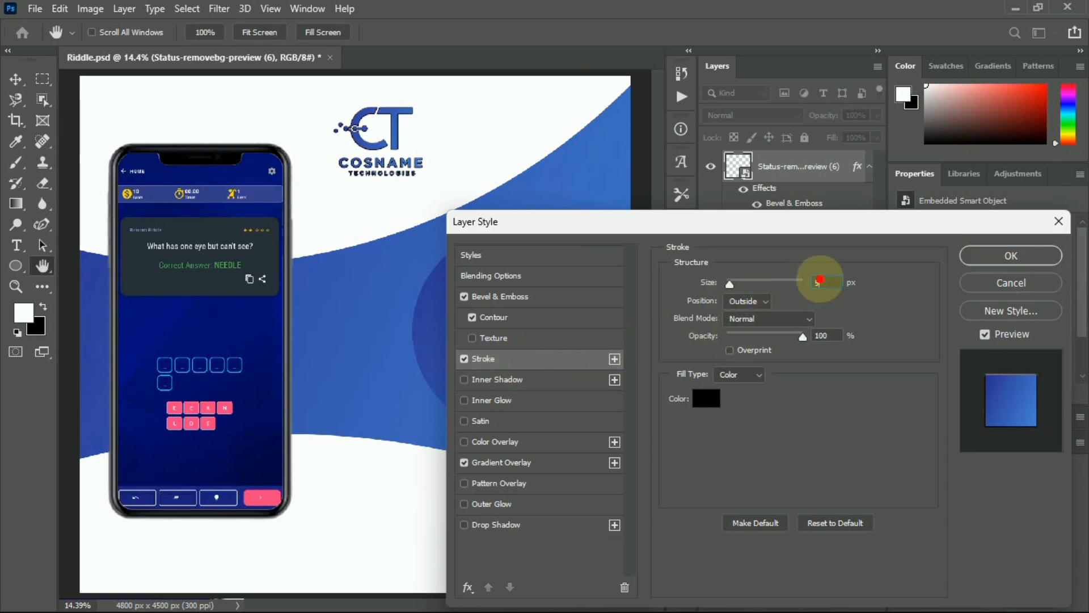
type("1")
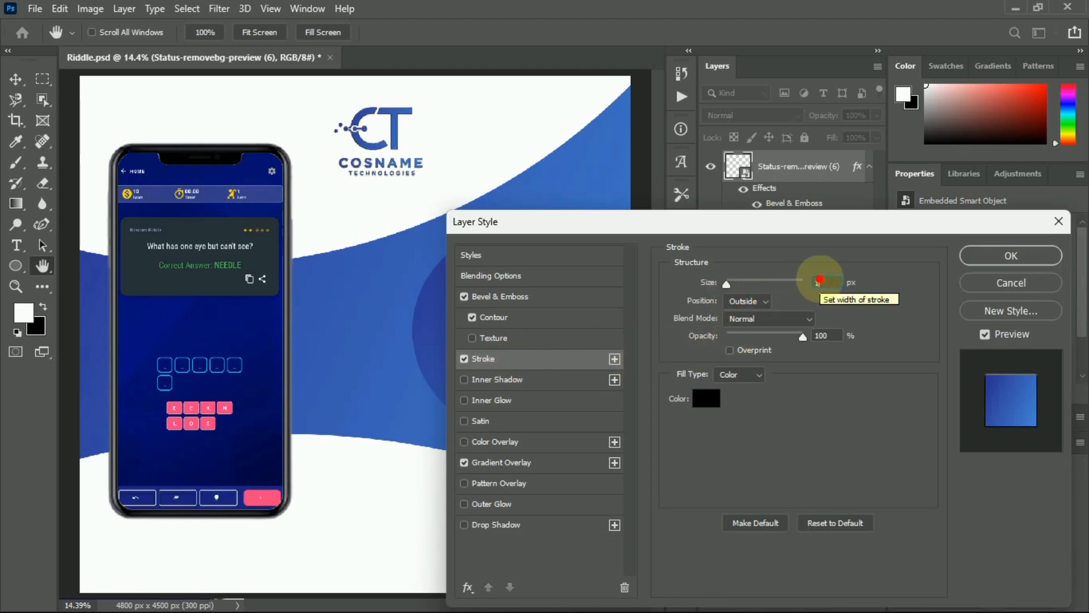
left_click(981, 255)
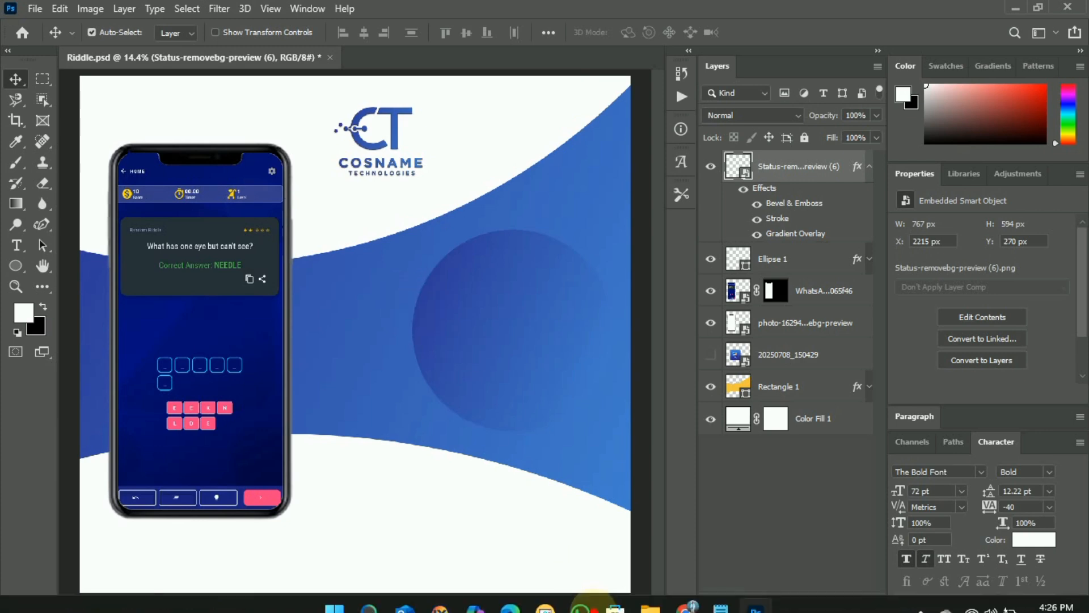
Select the heading 'WORD RIDDLE CHALLENGE' in the riddle.txt notes.
left_click(720, 594)
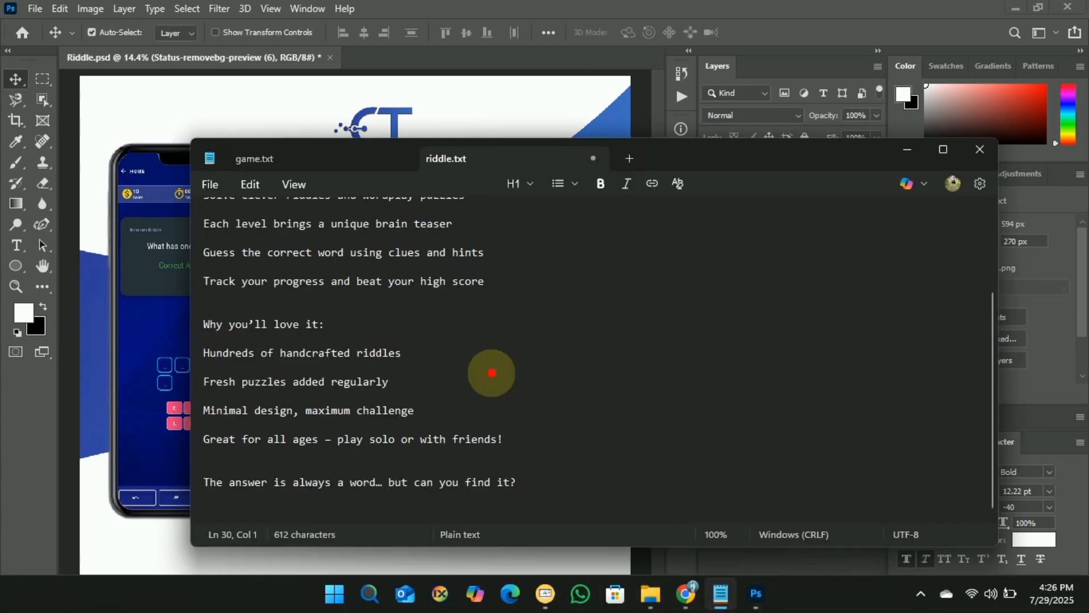
scroll(522, 357, "up", 5)
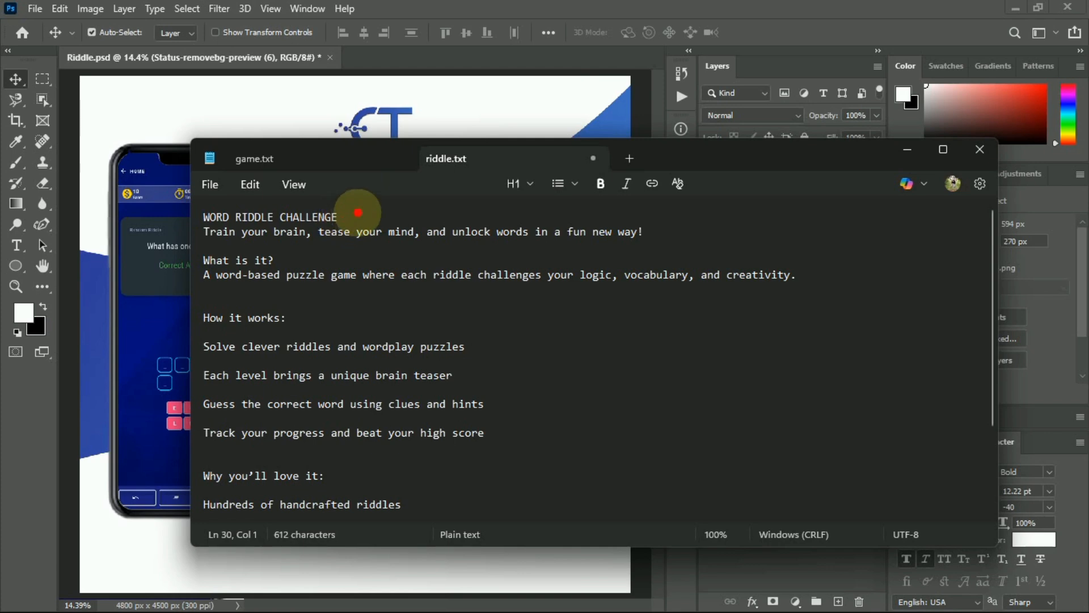
left_click_drag(343, 218, 203, 208)
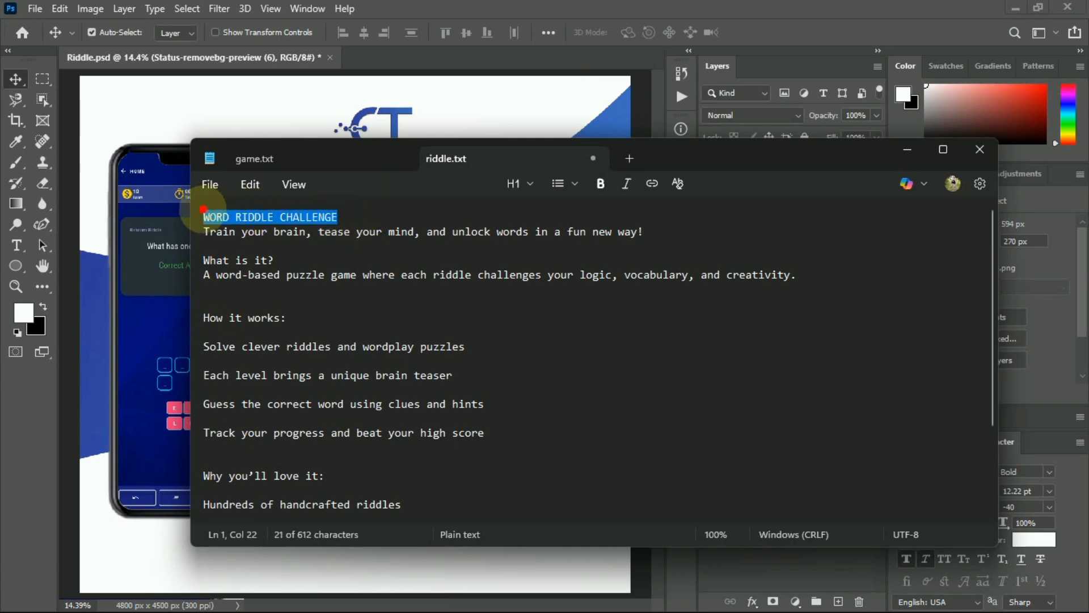
Back in Photoshop, start a new text layer on the blue band.
left_click(511, 82)
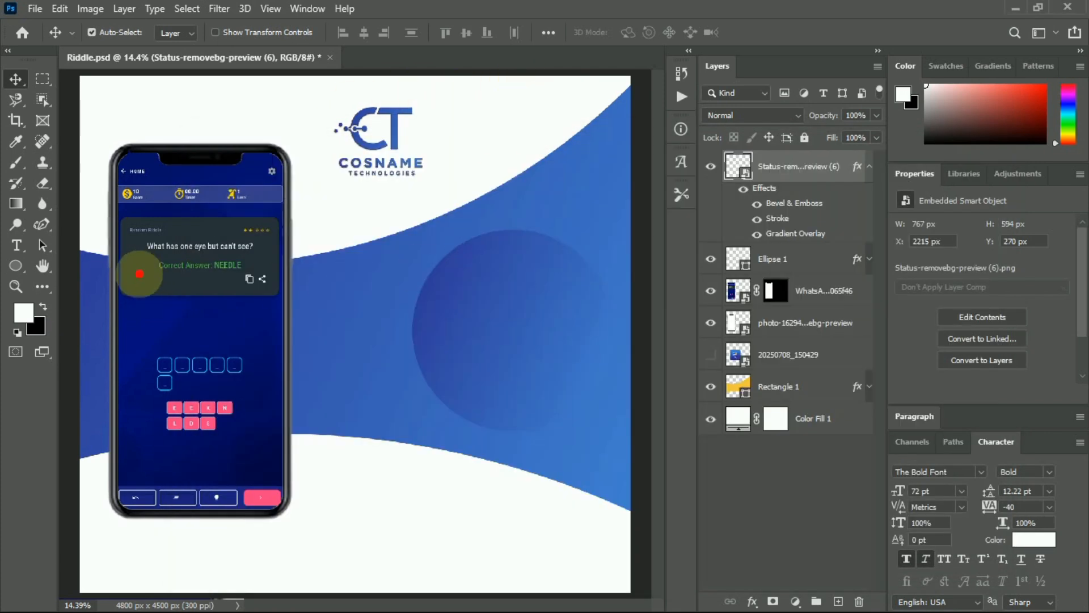
left_click(17, 243)
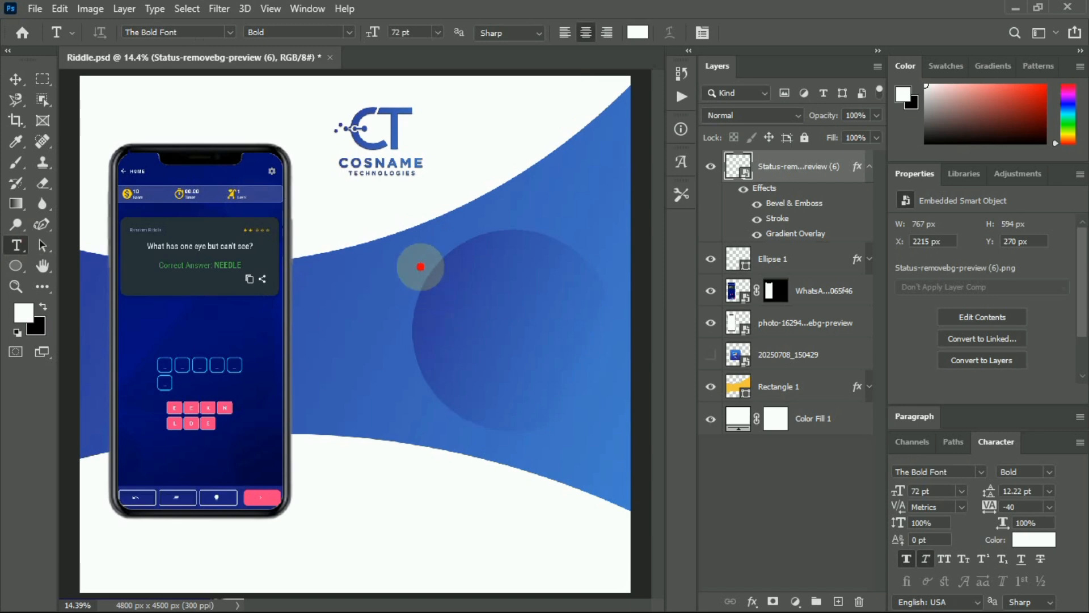
left_click(422, 248)
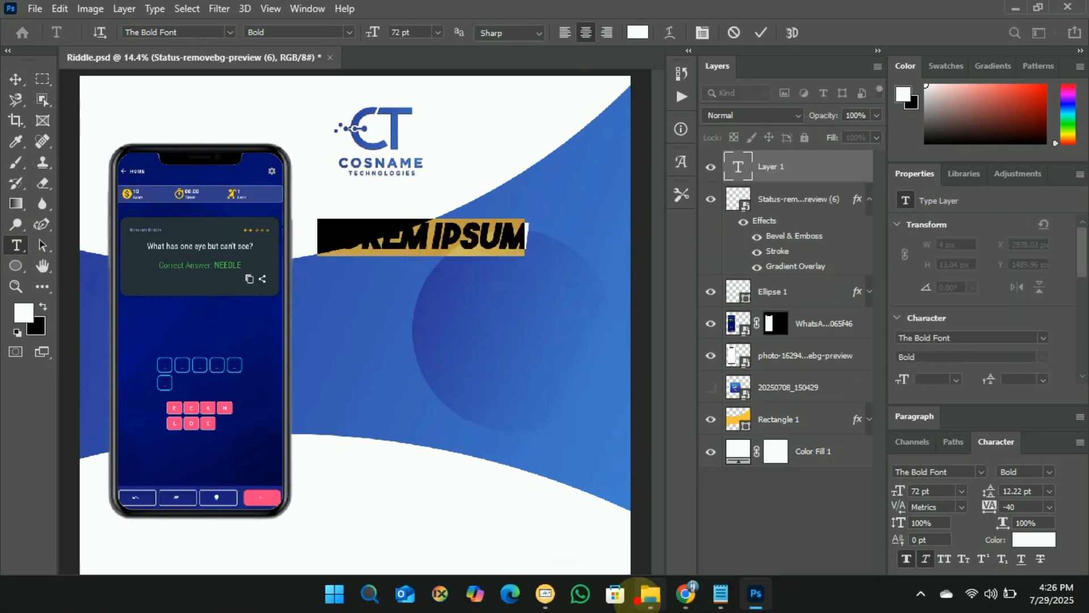
Select the app title 'Riddle Puzzle - Word Riddle' on its Google Play page.
left_click(676, 518)
scroll(475, 299, "up", 5)
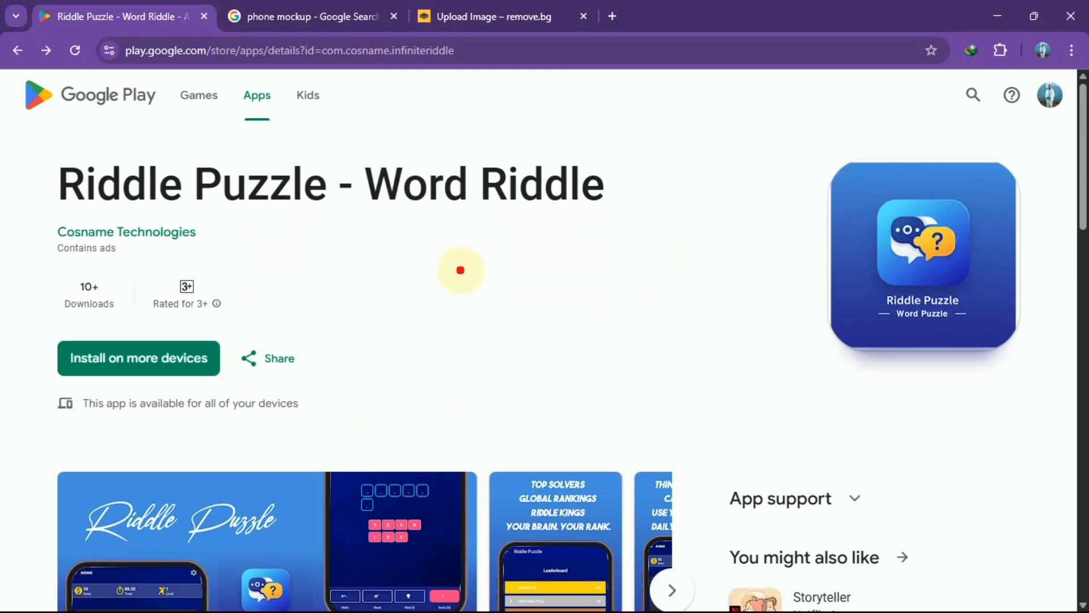
left_click_drag(625, 200, 63, 170)
key("ctrl+c")
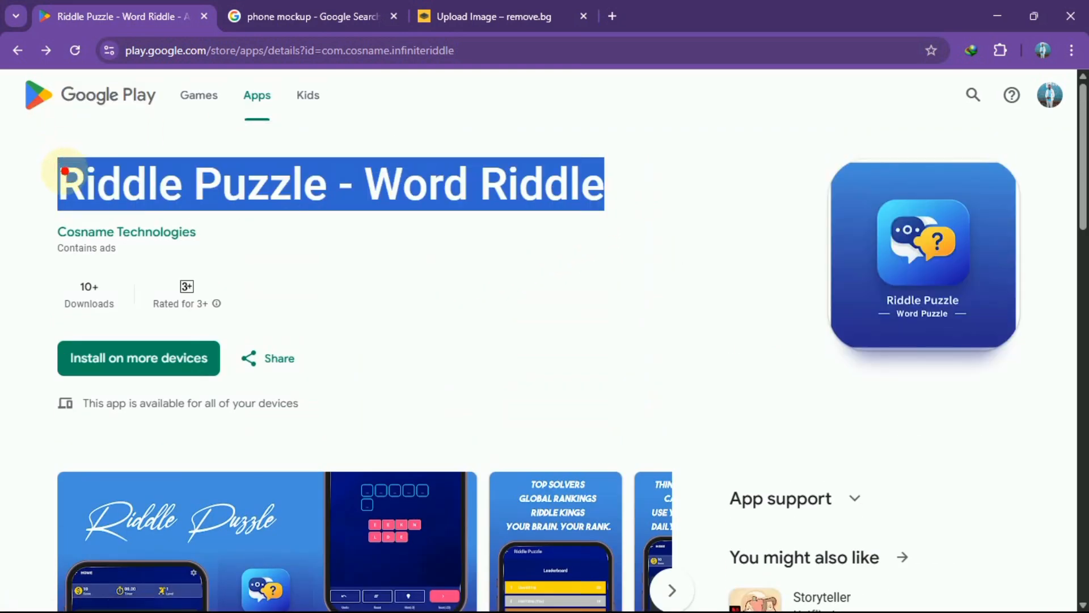
Paste the copied title over the placeholder and break it onto two lines.
left_click(756, 605)
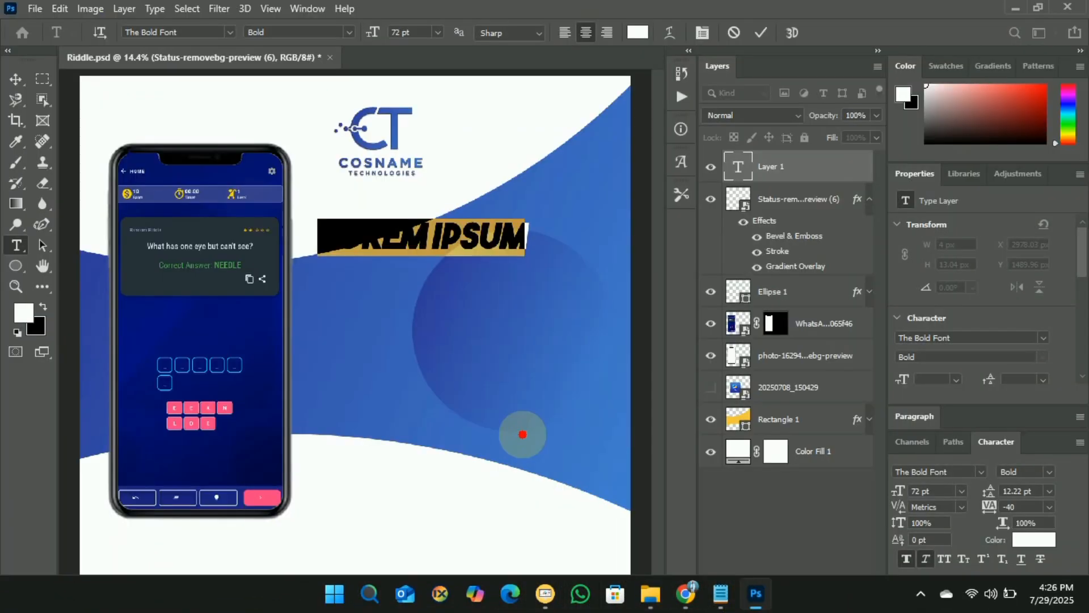
key("ctrl+v")
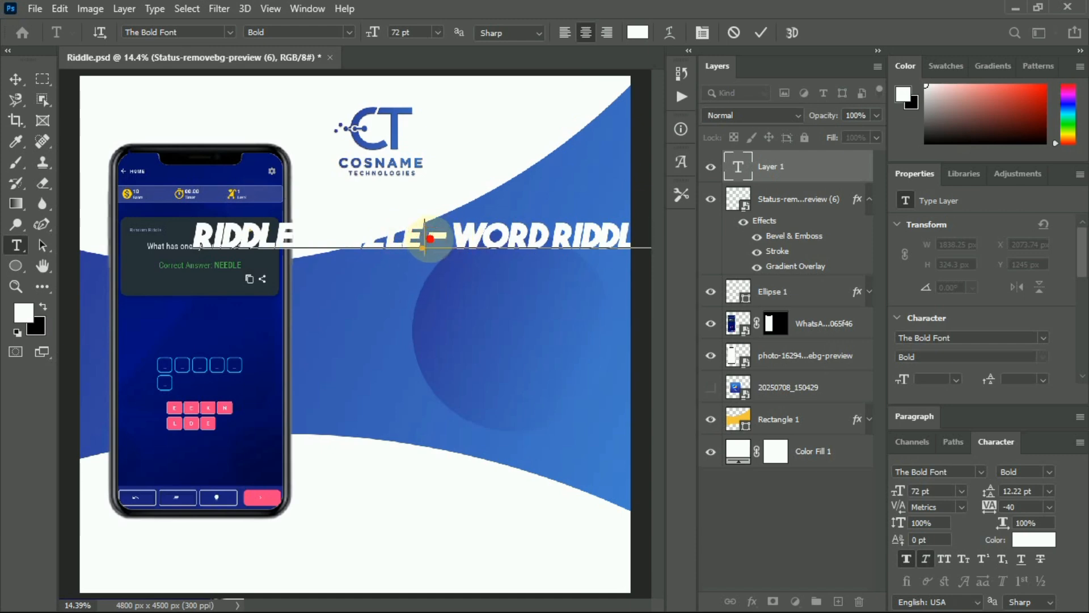
key("Return")
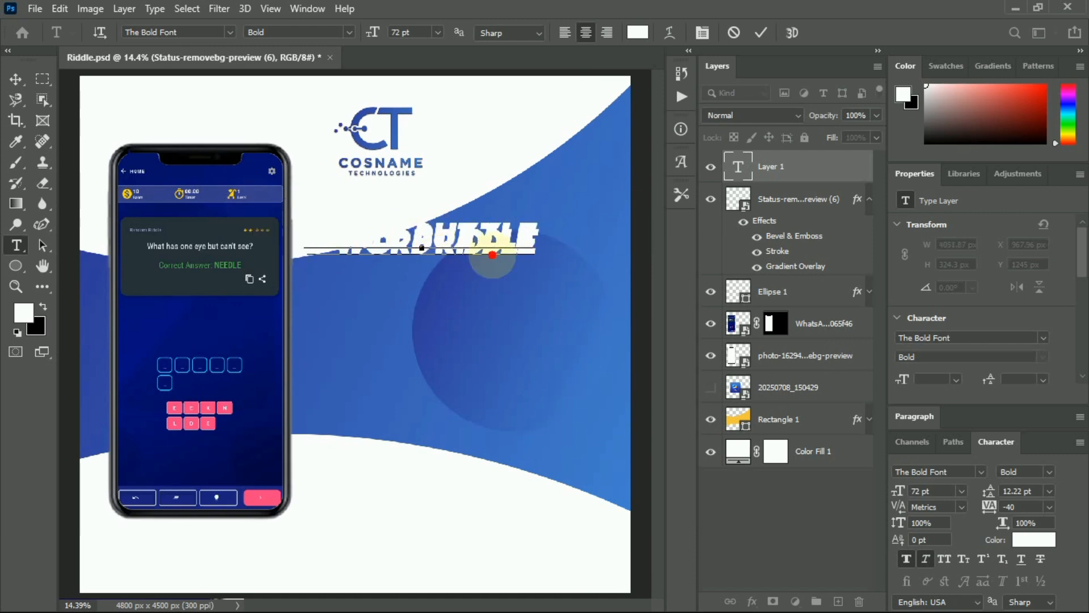
key("ctrl+a")
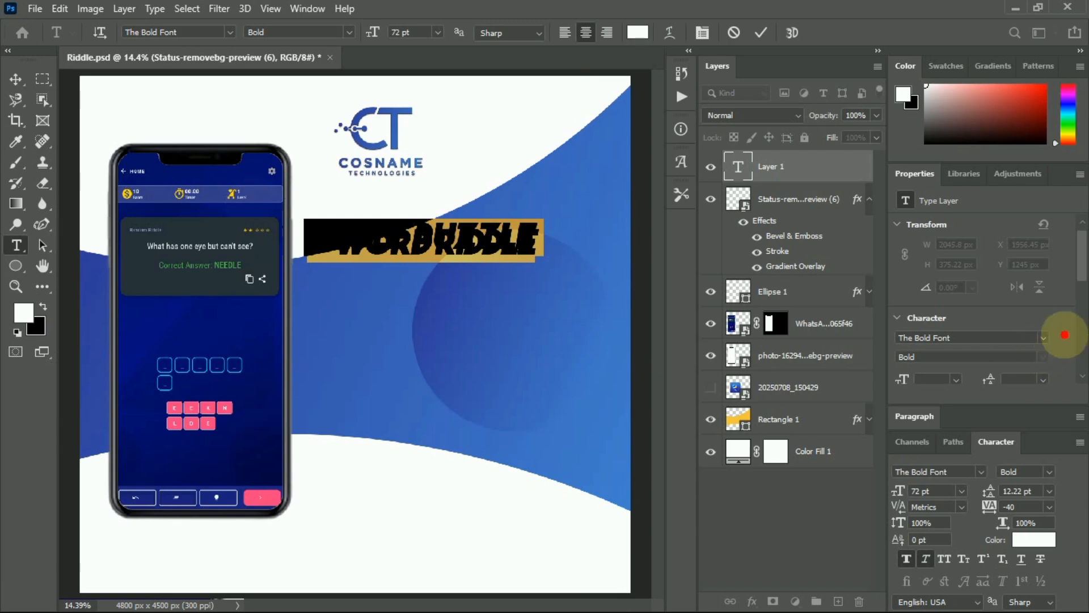
Set the heading's leading to 60 pt and commit the text.
scroll(1061, 335, "down", 3)
left_click(1045, 303)
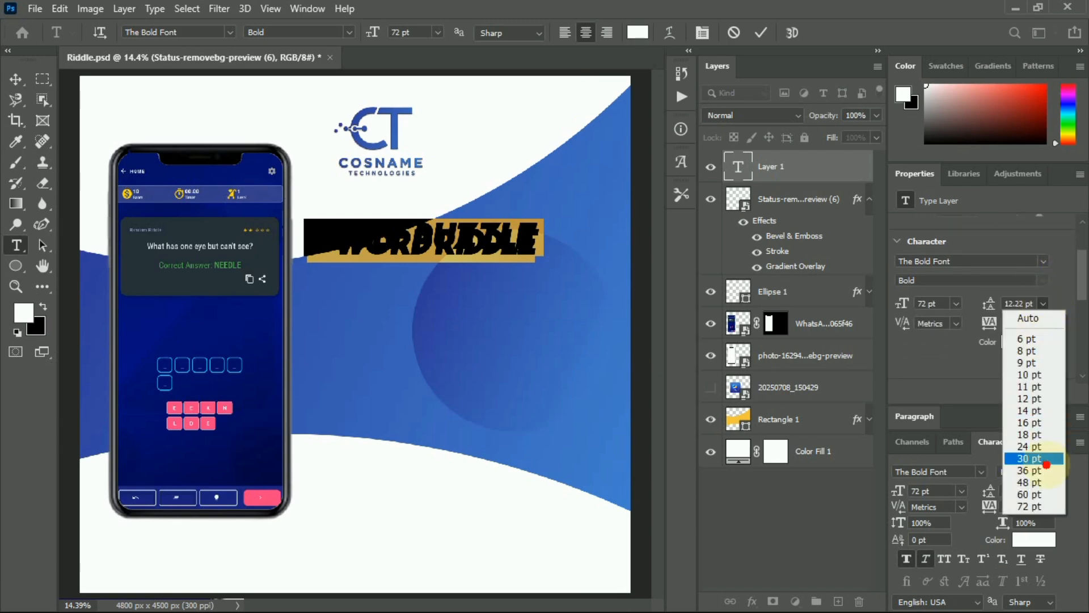
left_click(1028, 470)
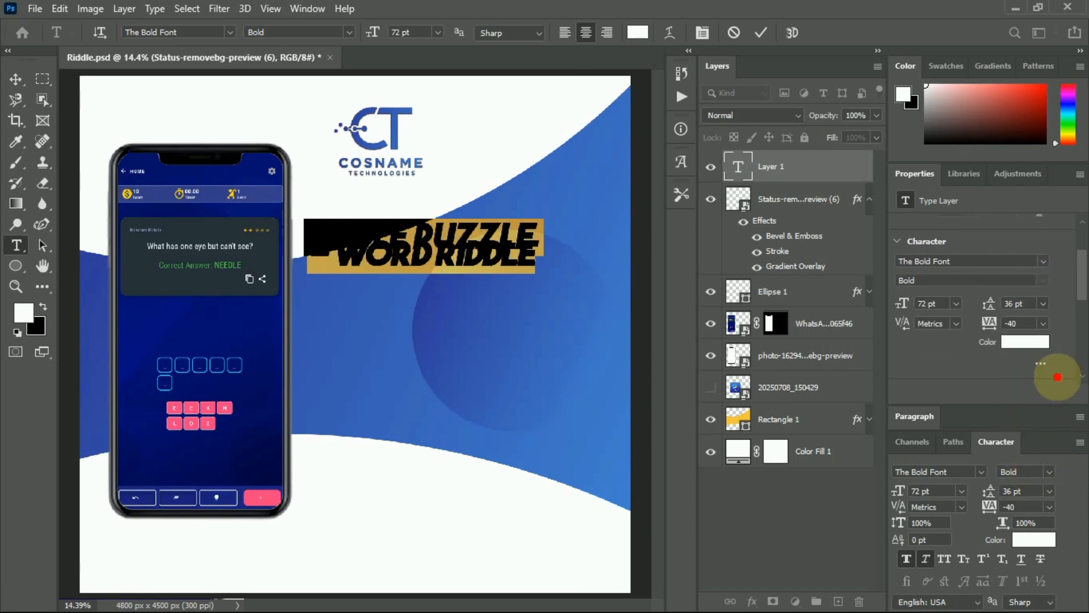
left_click(1045, 303)
left_click(1021, 489)
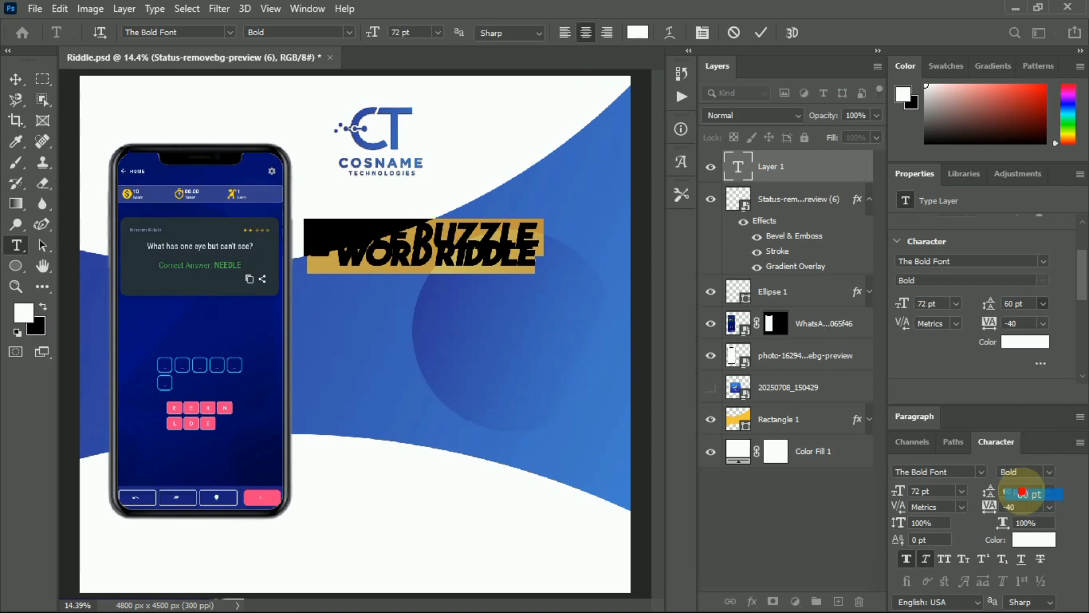
left_click(760, 32)
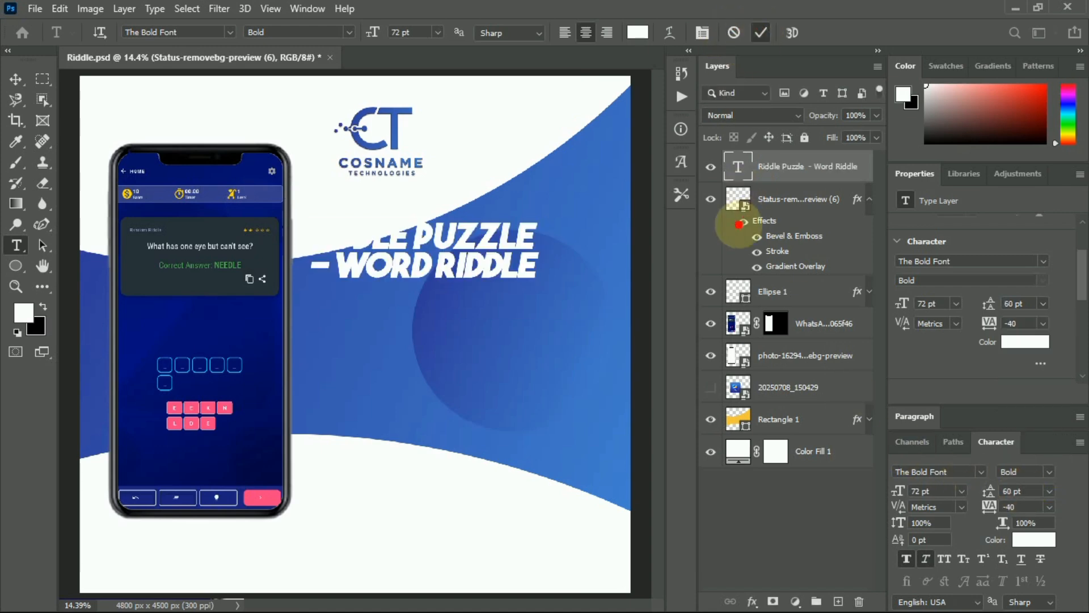
Move the heading right onto the blue band and raise its leading to 72 pt.
left_click(15, 79)
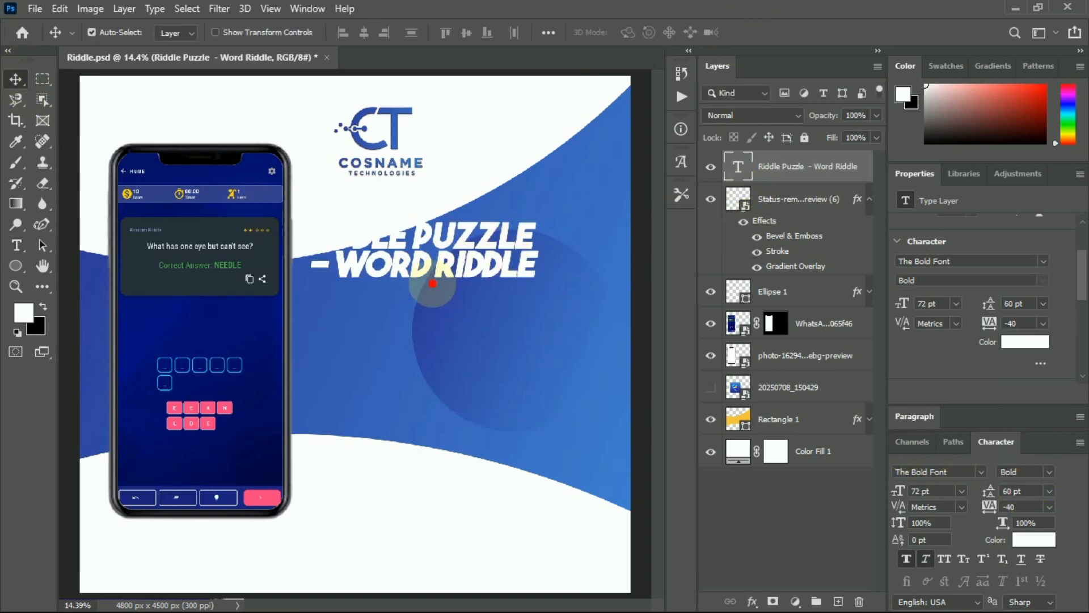
left_click_drag(418, 234, 484, 249)
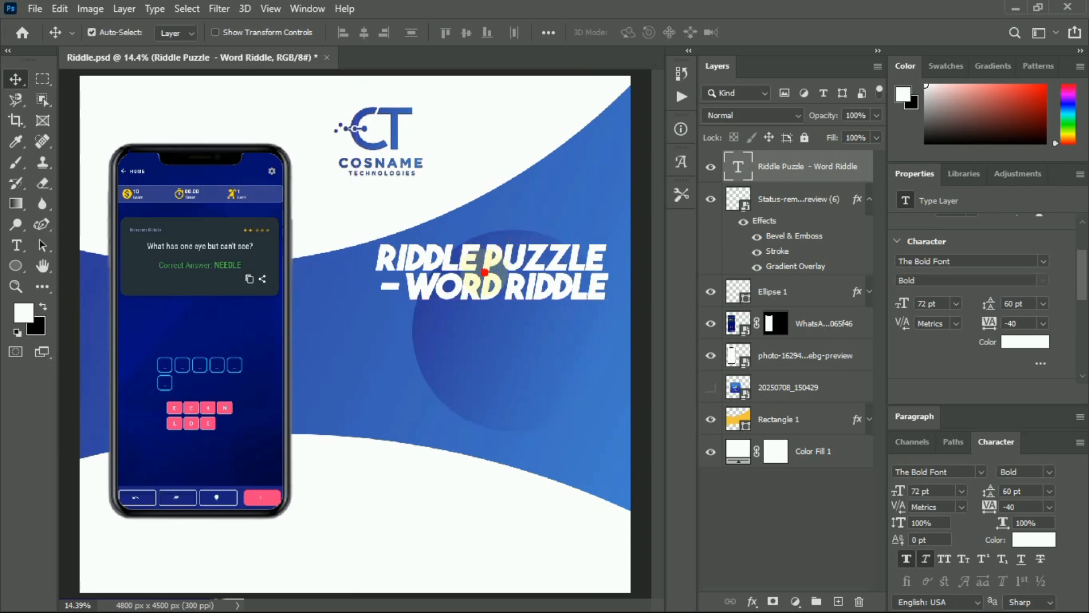
left_click(1044, 303)
left_click(1027, 506)
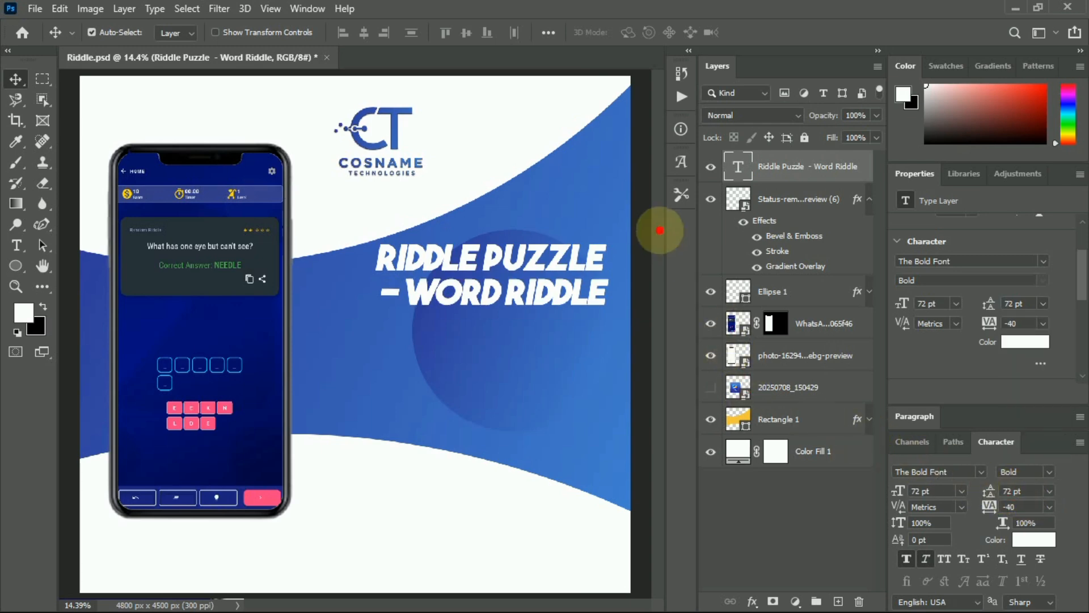
Give the heading Bevel & Emboss with Contour plus a Drop Shadow (15% opacity, spread 44, size 59).
left_click(870, 199)
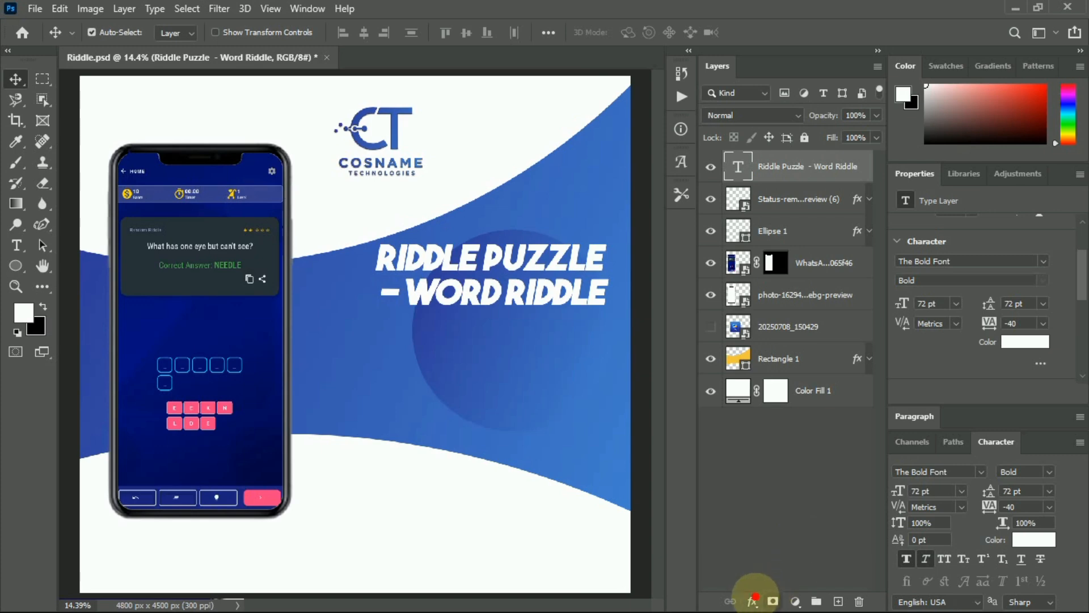
left_click(753, 601)
left_click(773, 464)
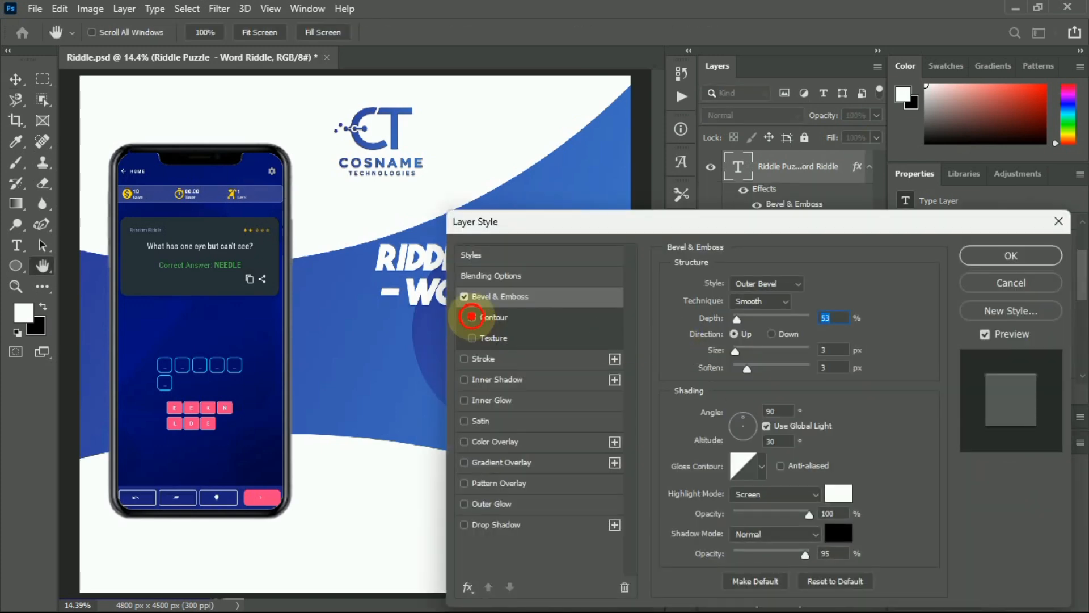
left_click(472, 317)
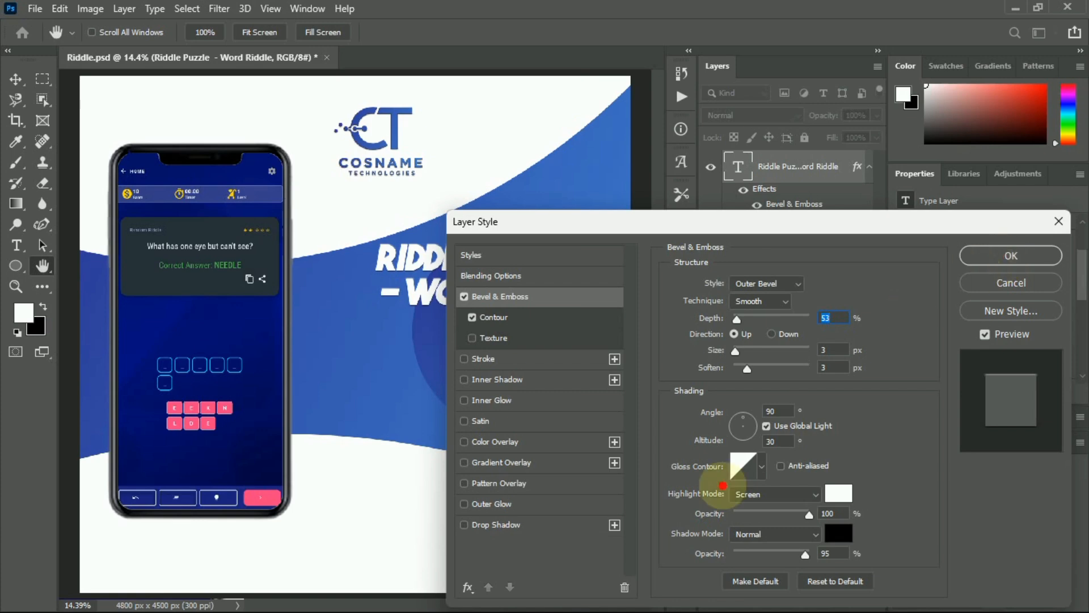
left_click(464, 524)
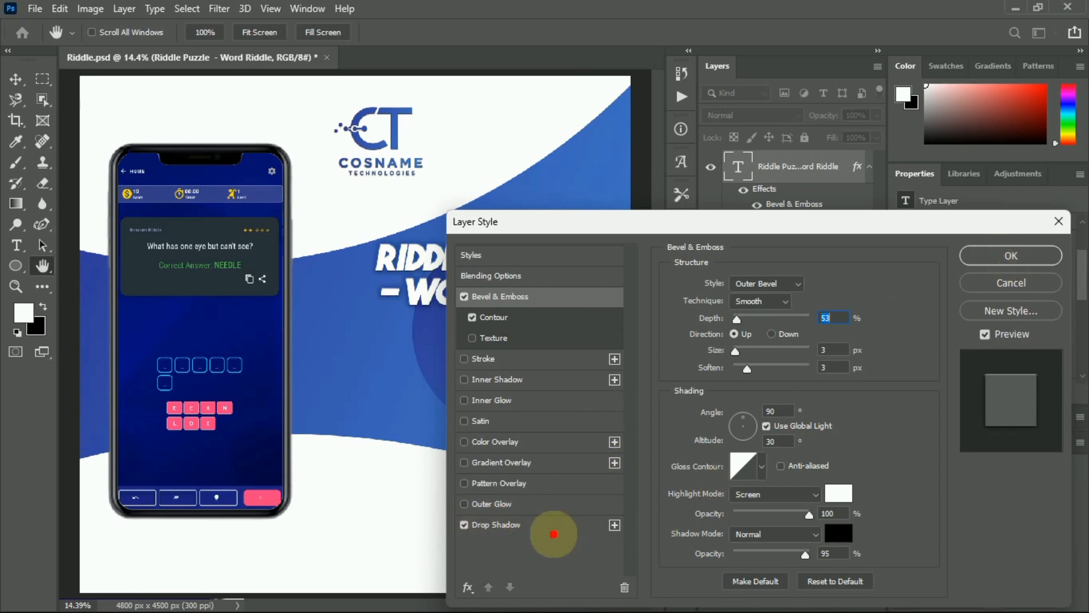
left_click(553, 533)
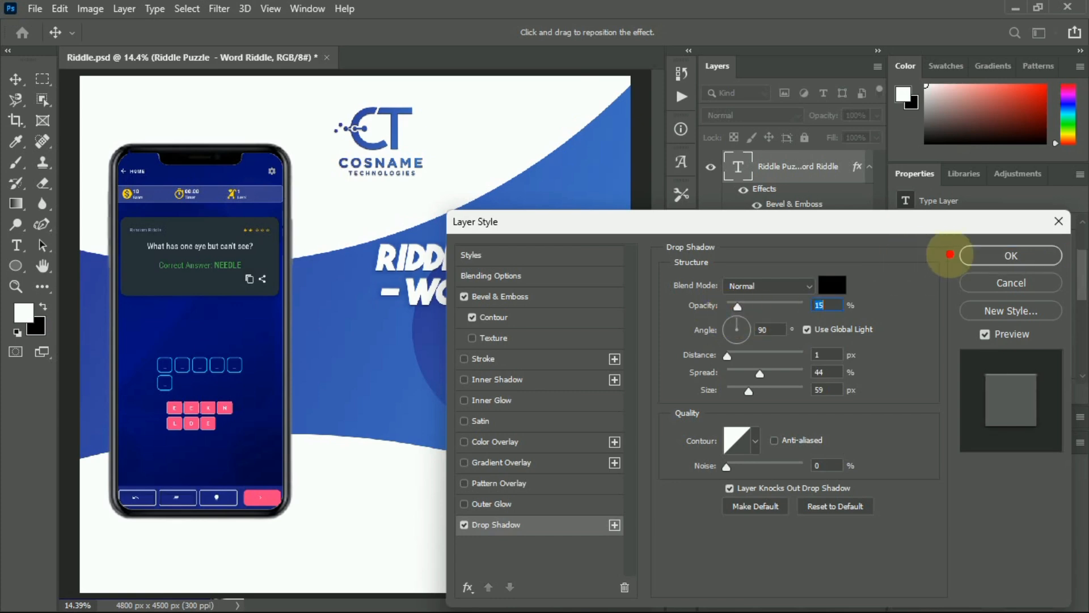
left_click(1004, 256)
left_click(703, 375)
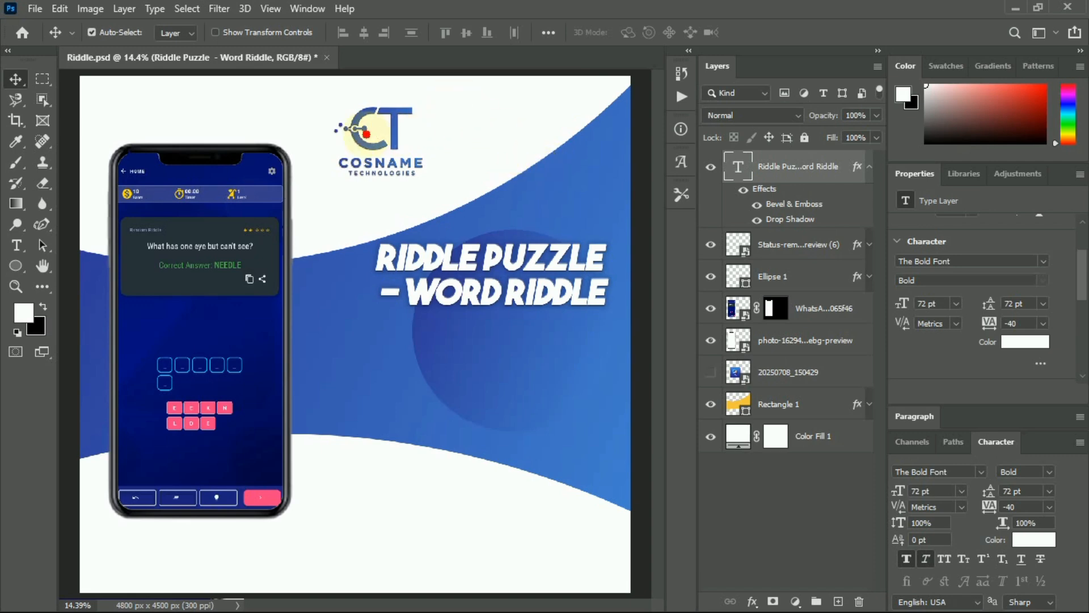
Select the Cosname logo layer and nudge the logo slightly left.
left_click(362, 136)
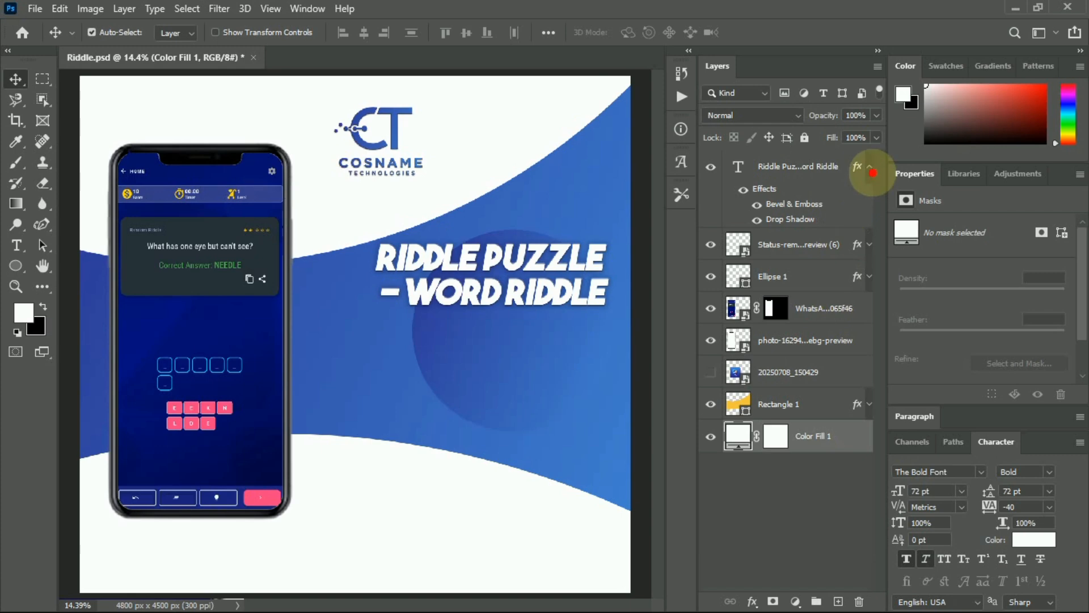
left_click(869, 166)
left_click(869, 199)
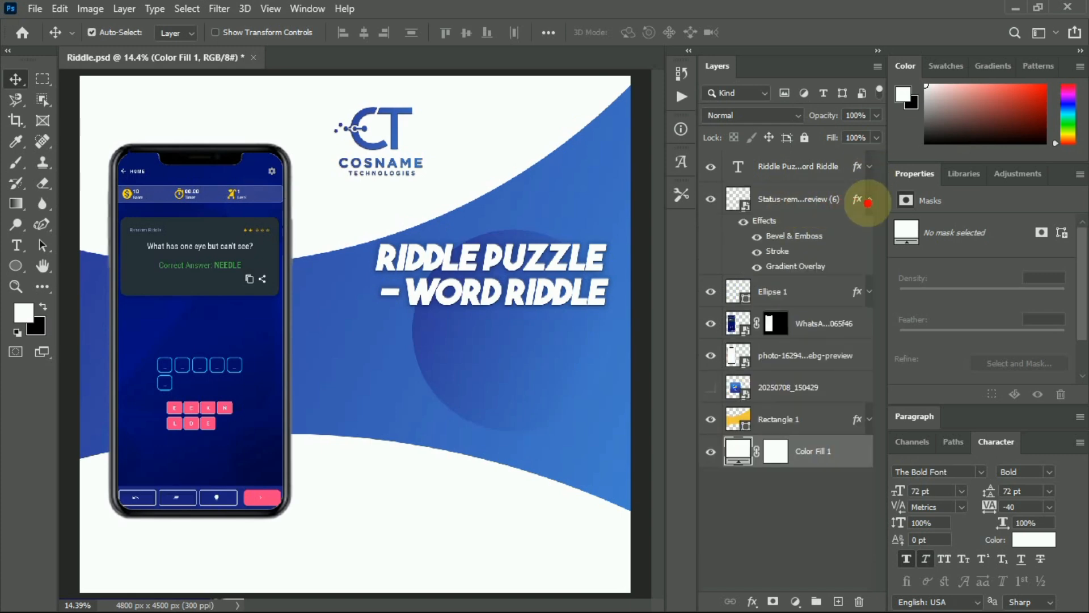
left_click(869, 199)
left_click(797, 229)
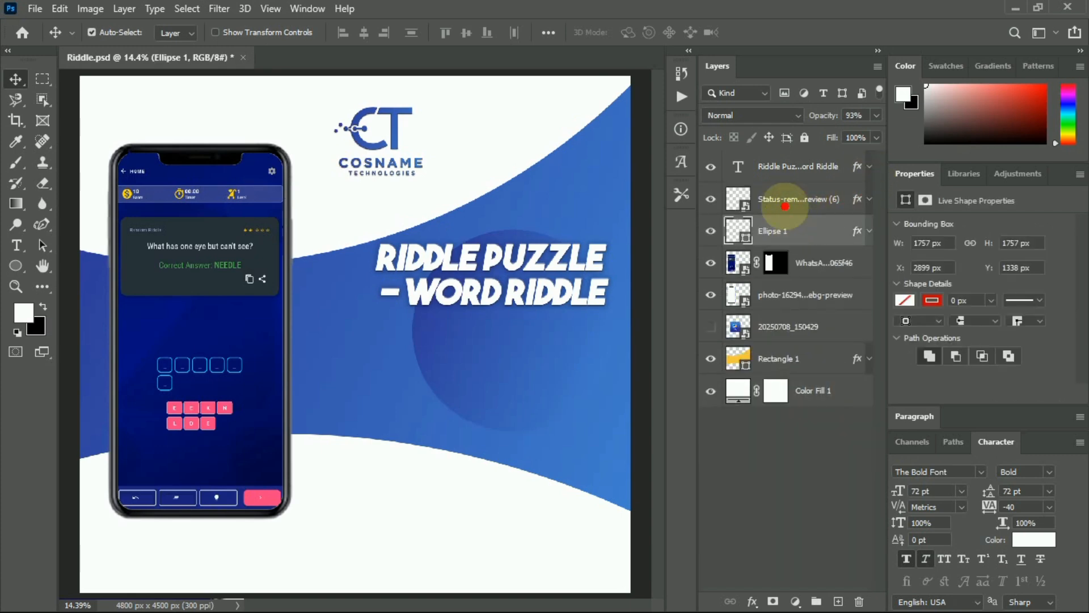
left_click(776, 197)
left_click_drag(410, 162, 381, 152)
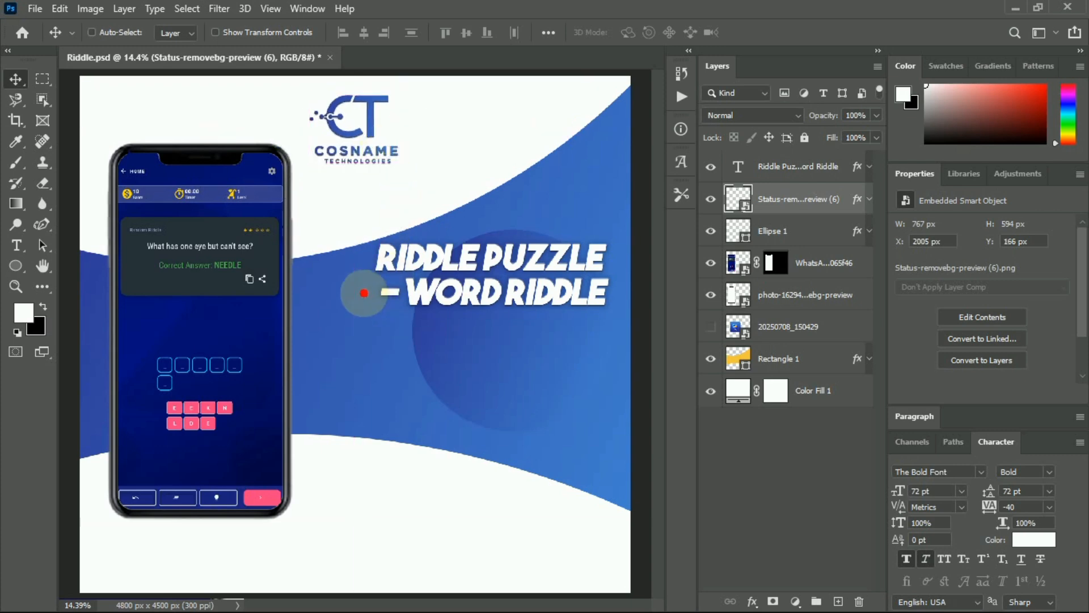
Add the phone screen and frame layers to the selection and move them with the logo right.
scroll(363, 292, "down", 3)
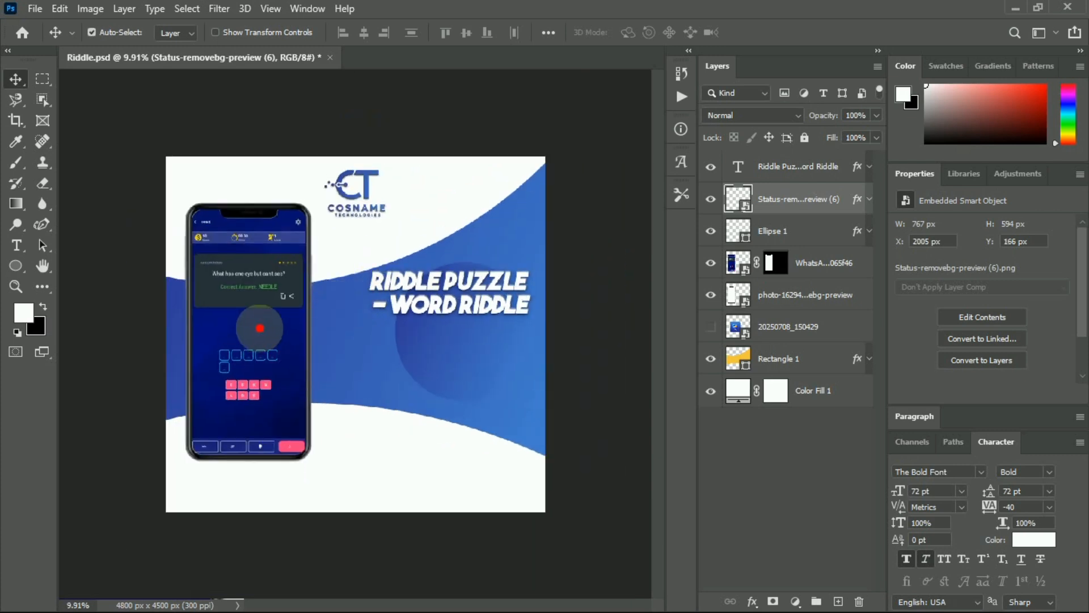
left_click(823, 262, "ctrl")
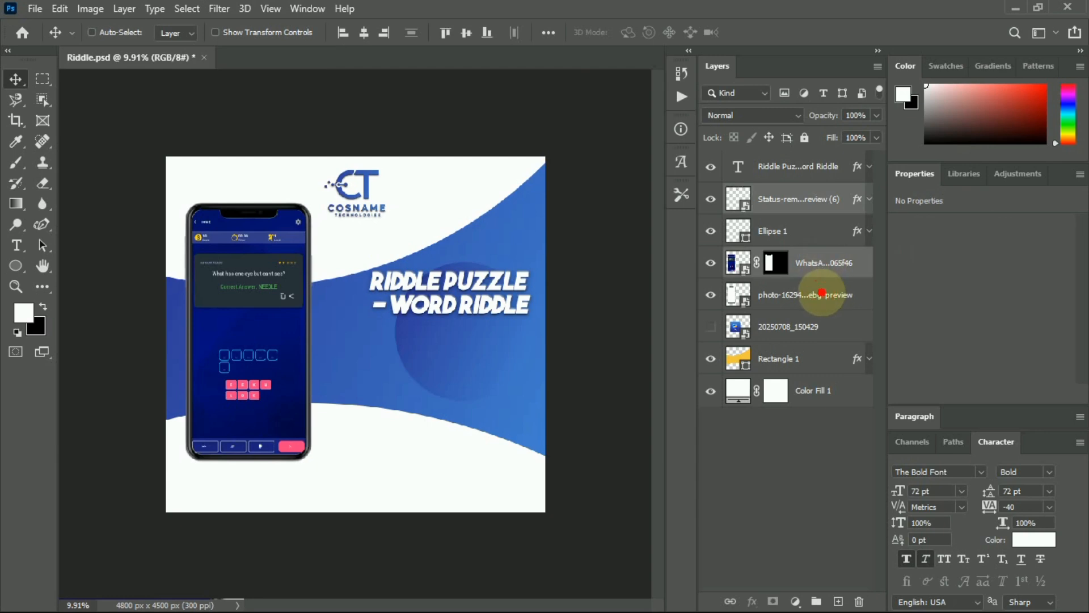
left_click(822, 288, "ctrl")
left_click_drag(285, 321, 311, 310)
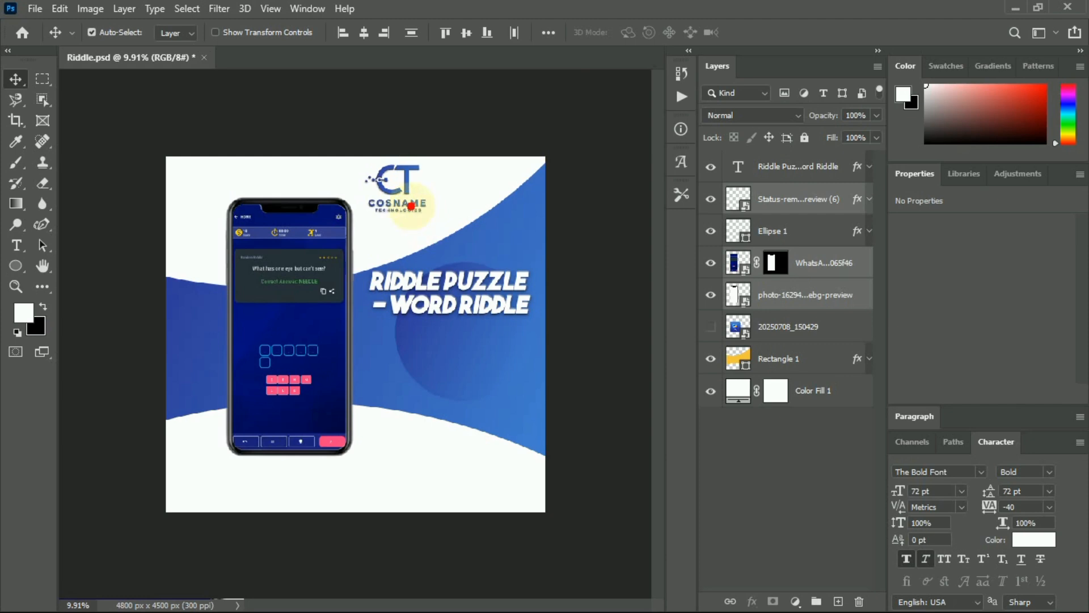
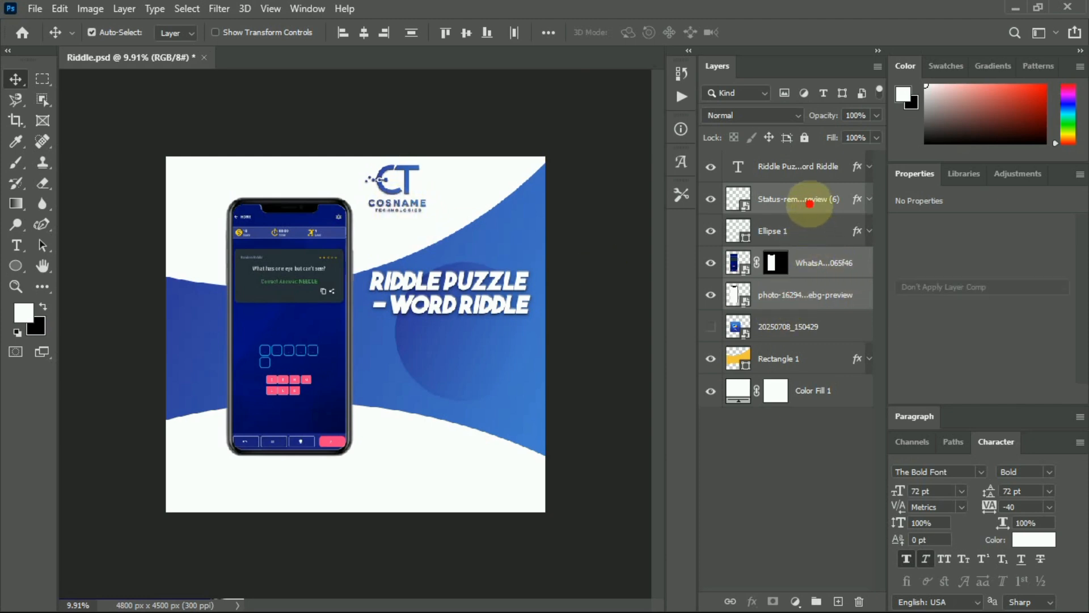
Move the CT COSNAME logo to the poster's top-left corner and shrink it to about a quarter size.
left_click(819, 199)
left_click_drag(415, 204, 225, 204)
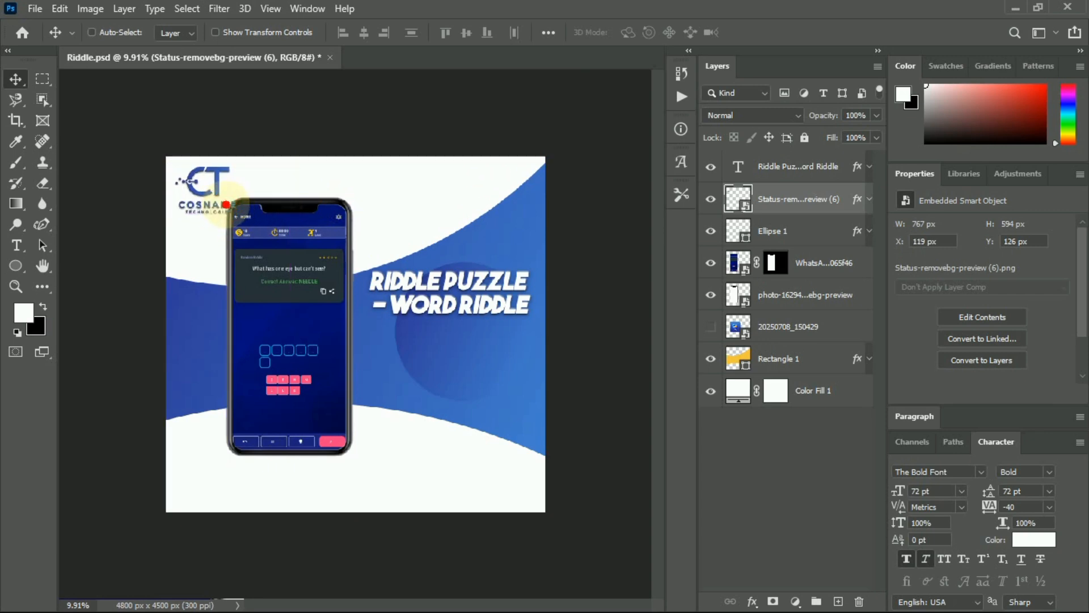
key("ctrl+t")
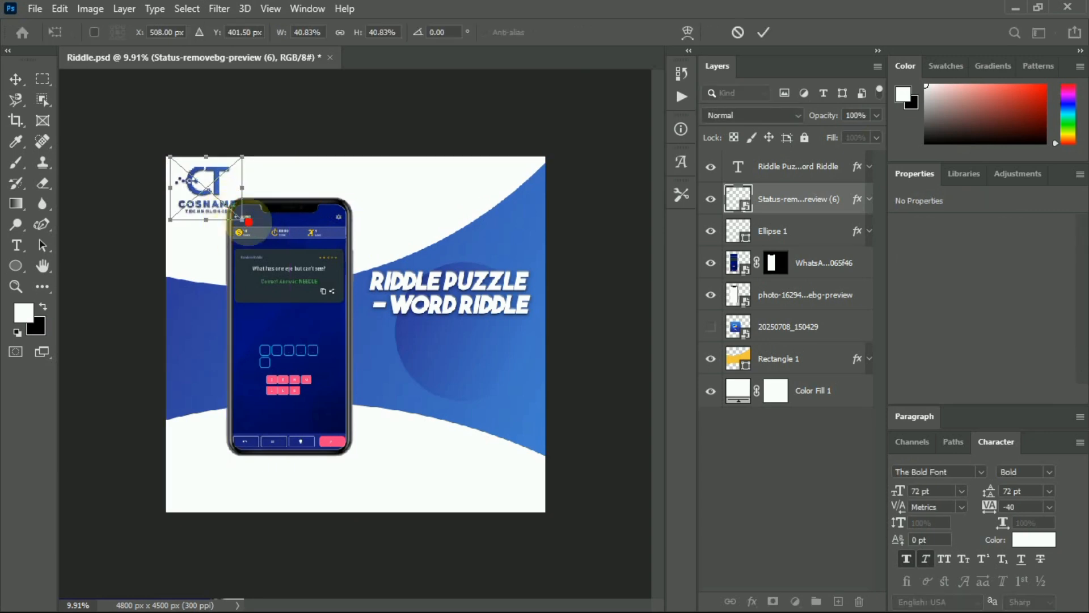
left_click_drag(246, 219, 195, 177)
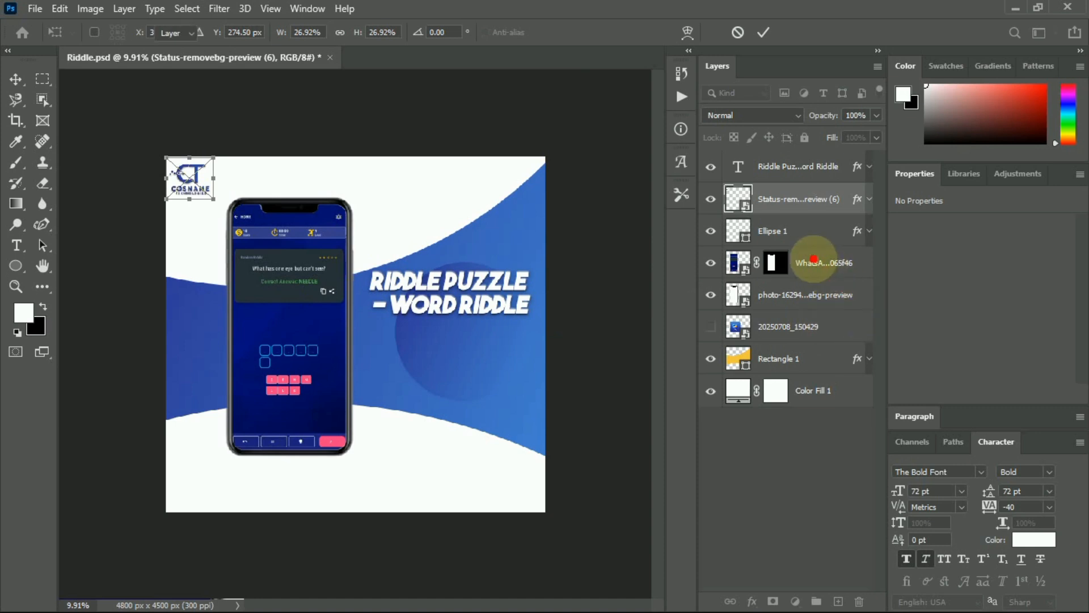
Shift the phone screen and frame layers further left, then bring up the riddle notes.
left_click(819, 262)
left_click(814, 296, "ctrl")
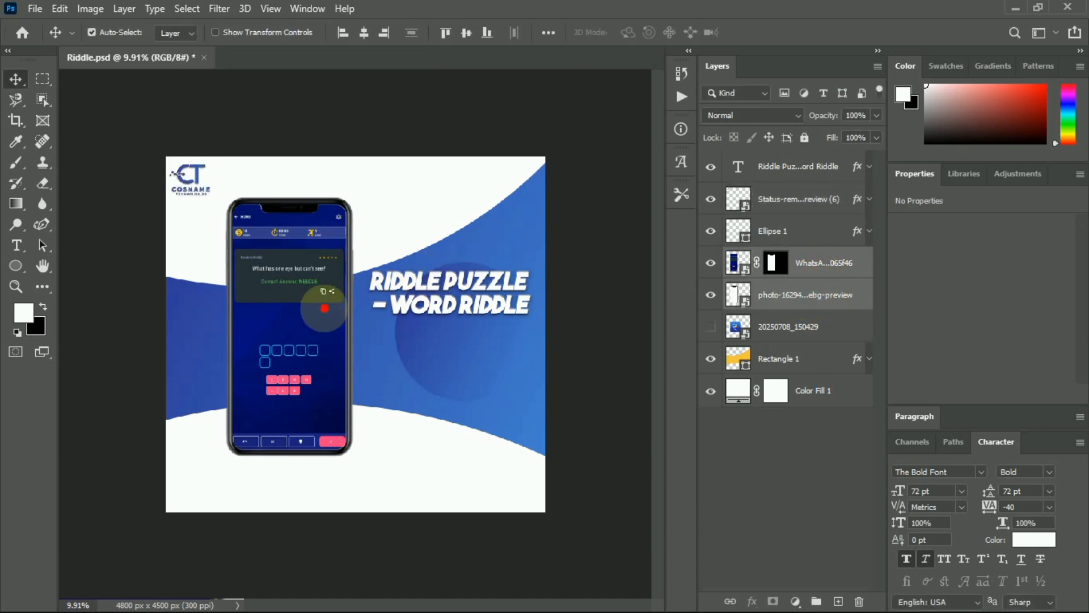
left_click_drag(318, 308, 275, 316)
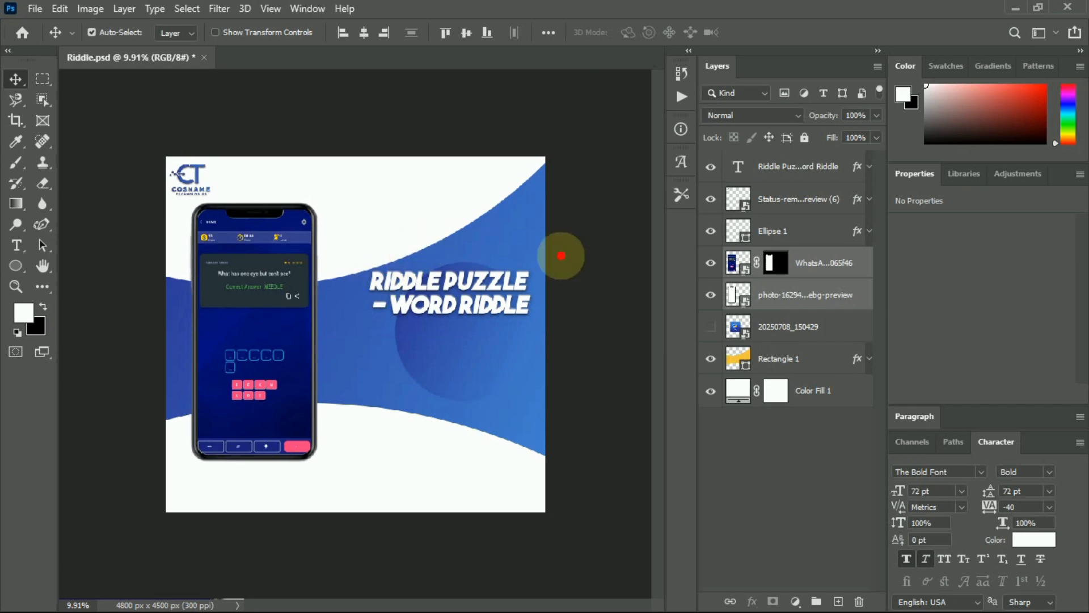
mouse_move(706, 610)
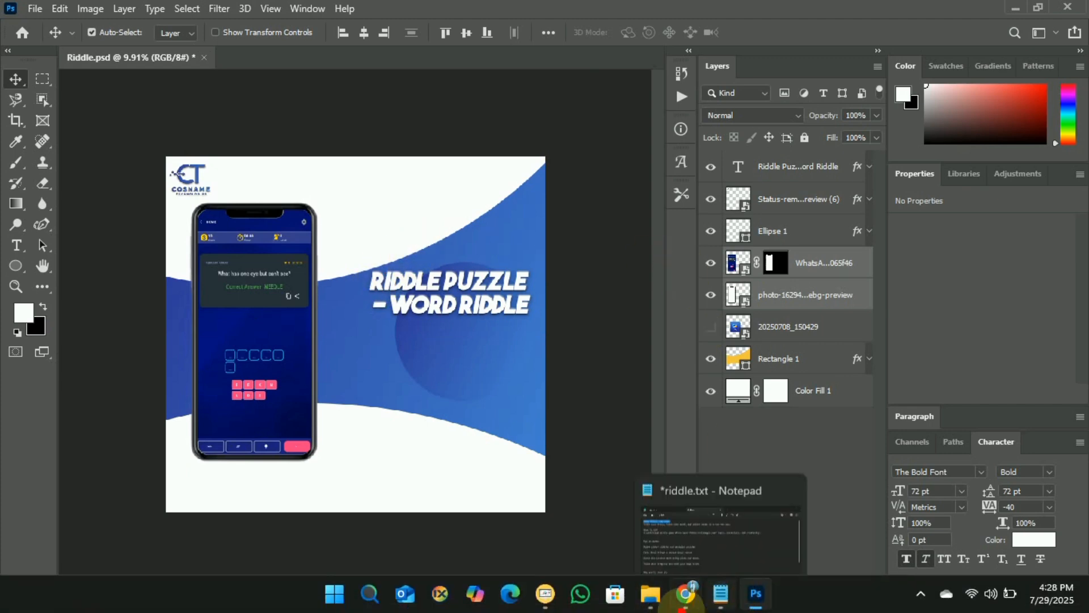
left_click(357, 199)
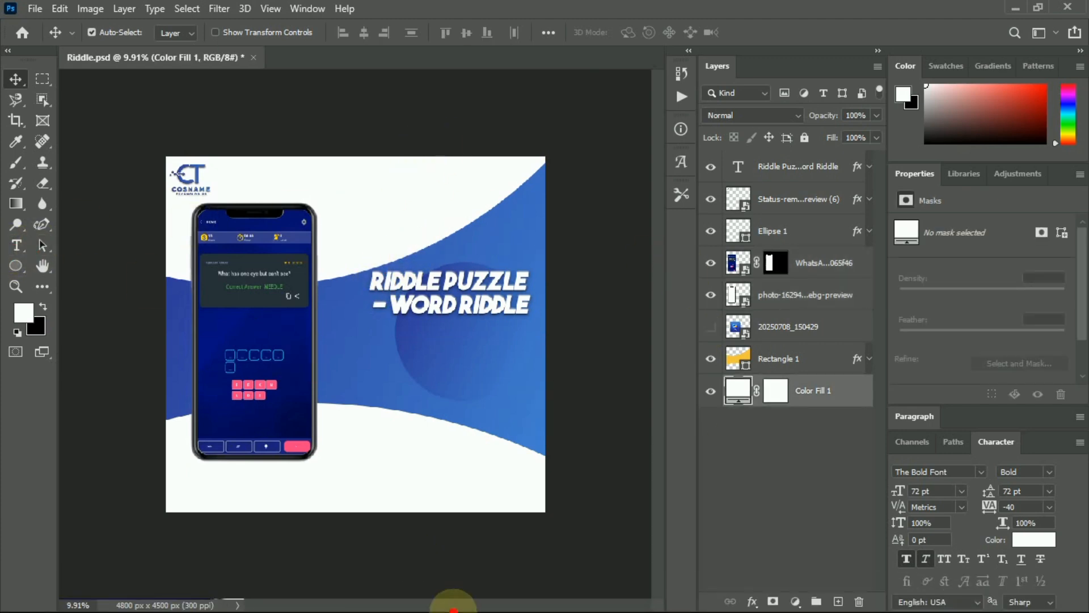
mouse_move(453, 610)
left_click(720, 605)
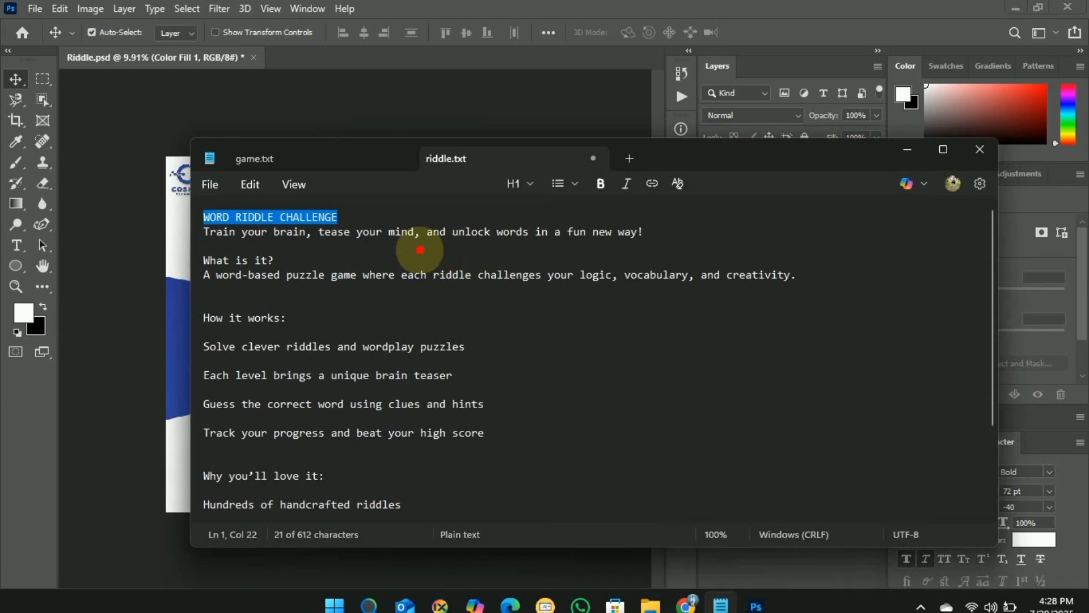
Add a new text line above the phone with the pasted WORD RIDDLE CHALLENGE title.
left_click(171, 116)
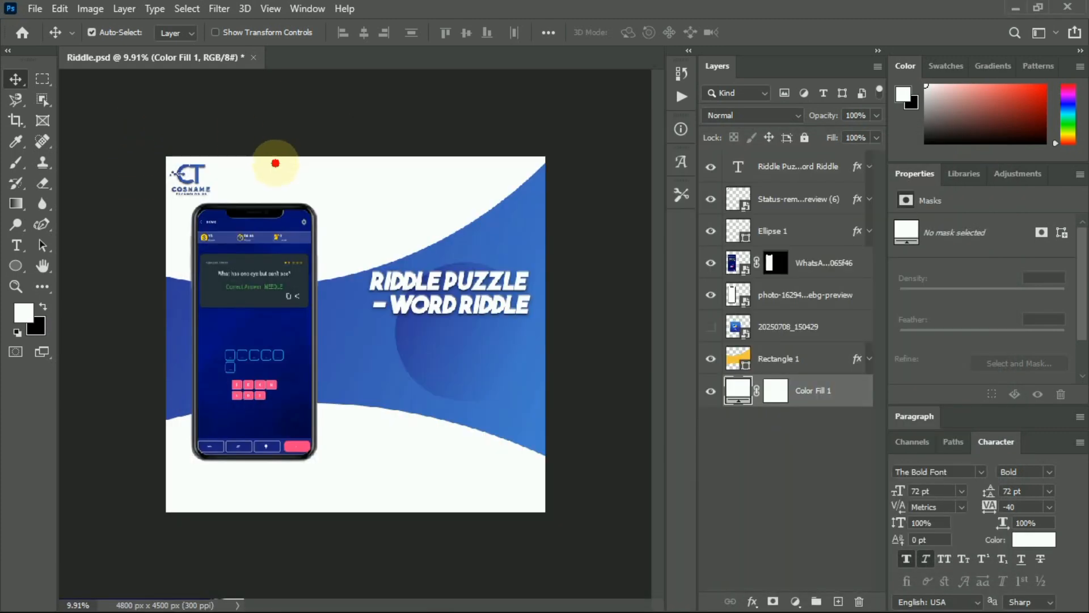
left_click(19, 243)
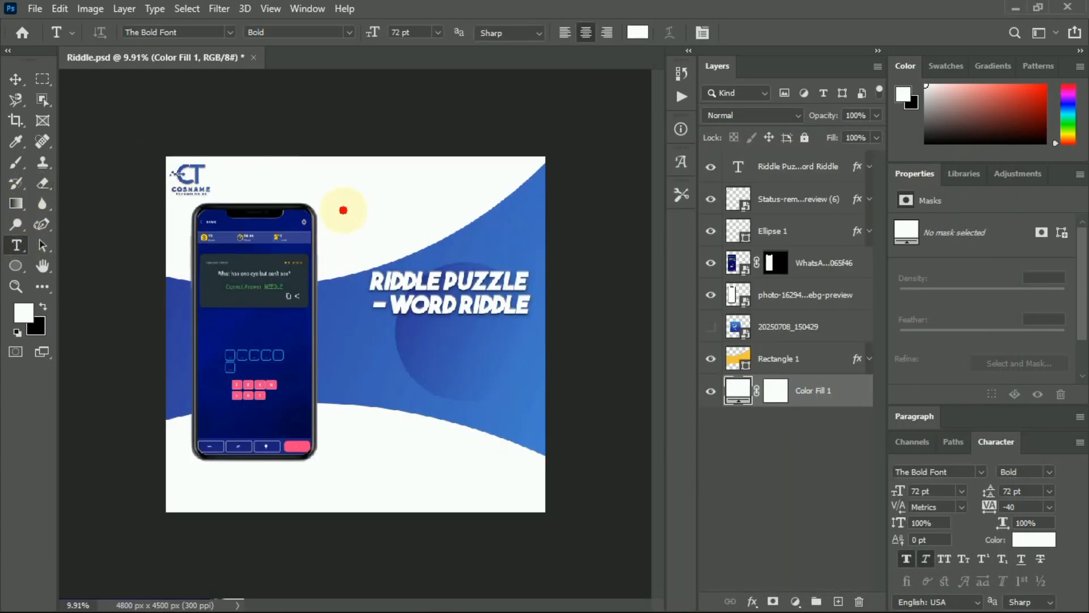
left_click(343, 210)
key("BackSpace")
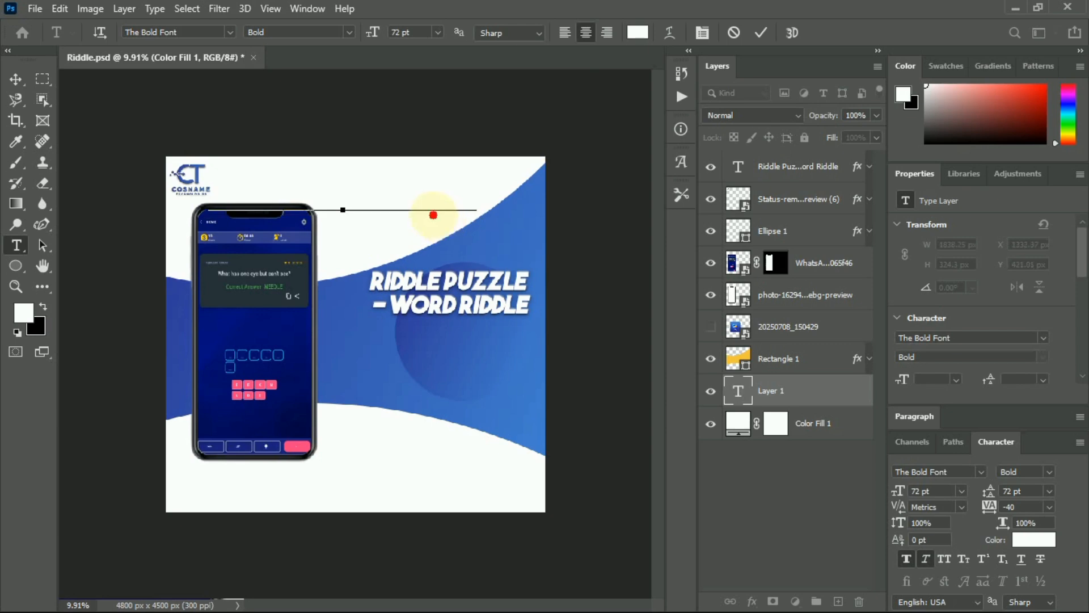
key("ctrl+a")
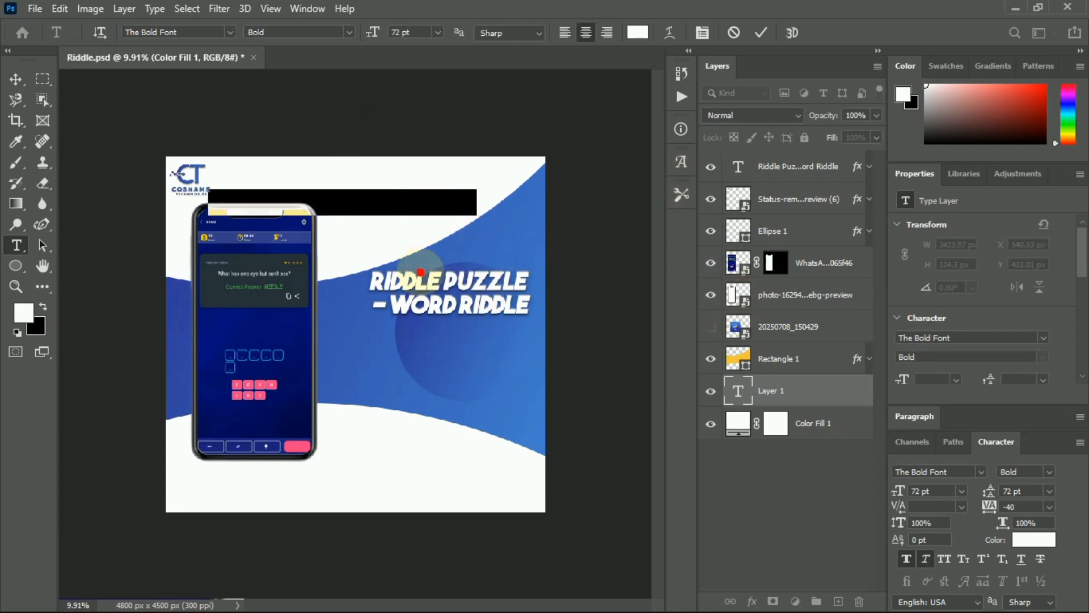
Colour the title with a dark blue sampled from the phone and commit it.
left_click(638, 33)
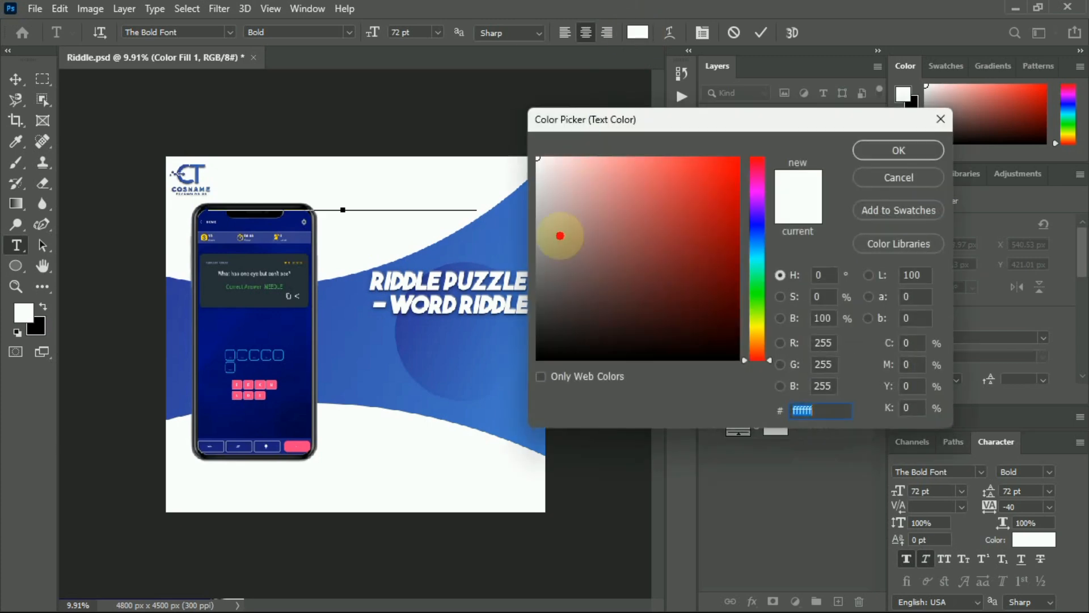
left_click(286, 318)
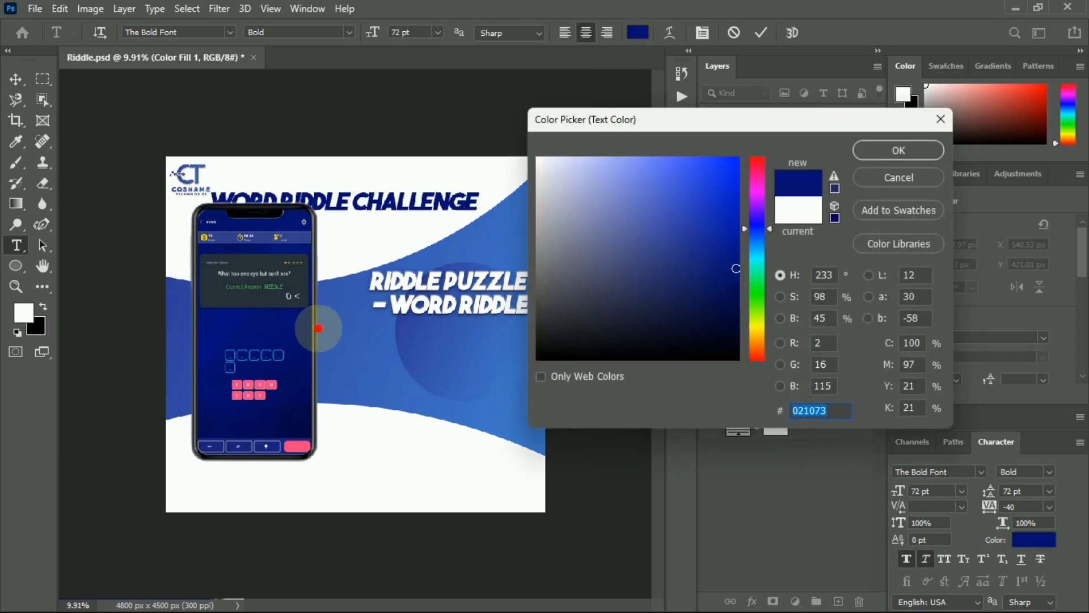
left_click(381, 330)
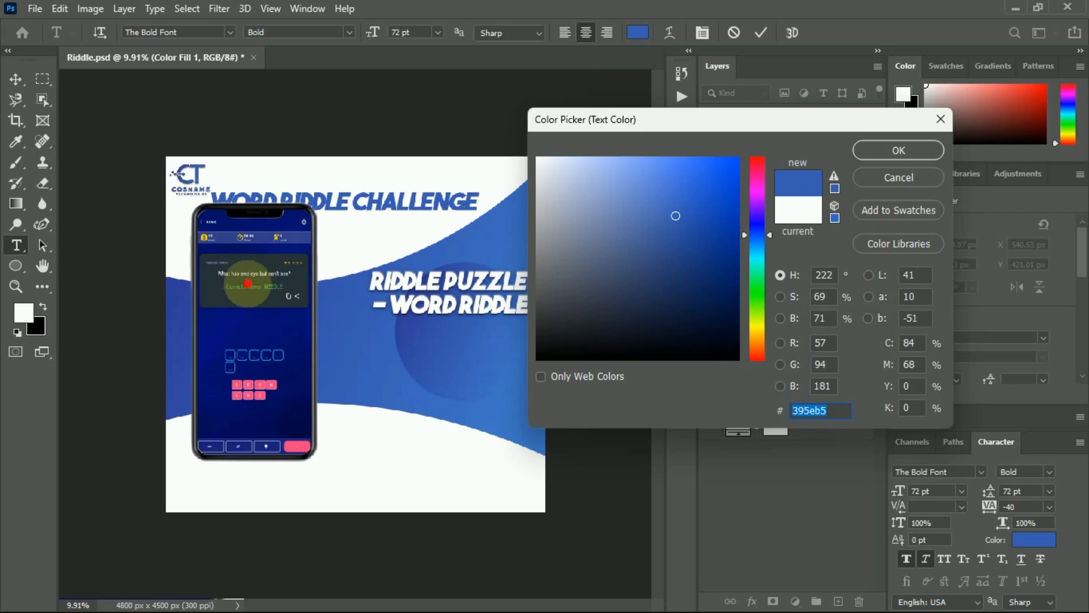
left_click(234, 320)
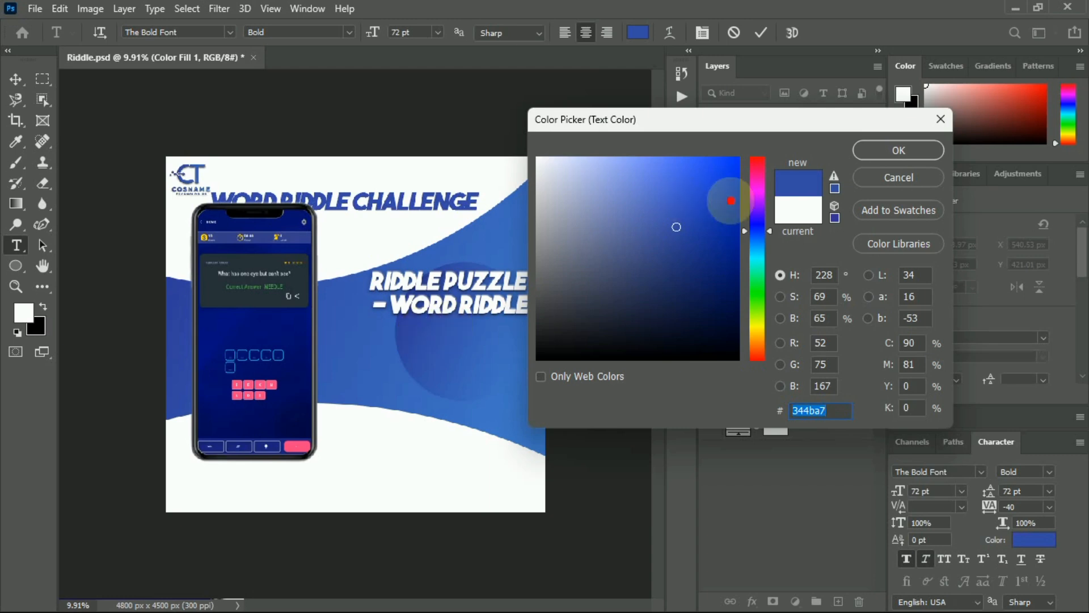
left_click(899, 149)
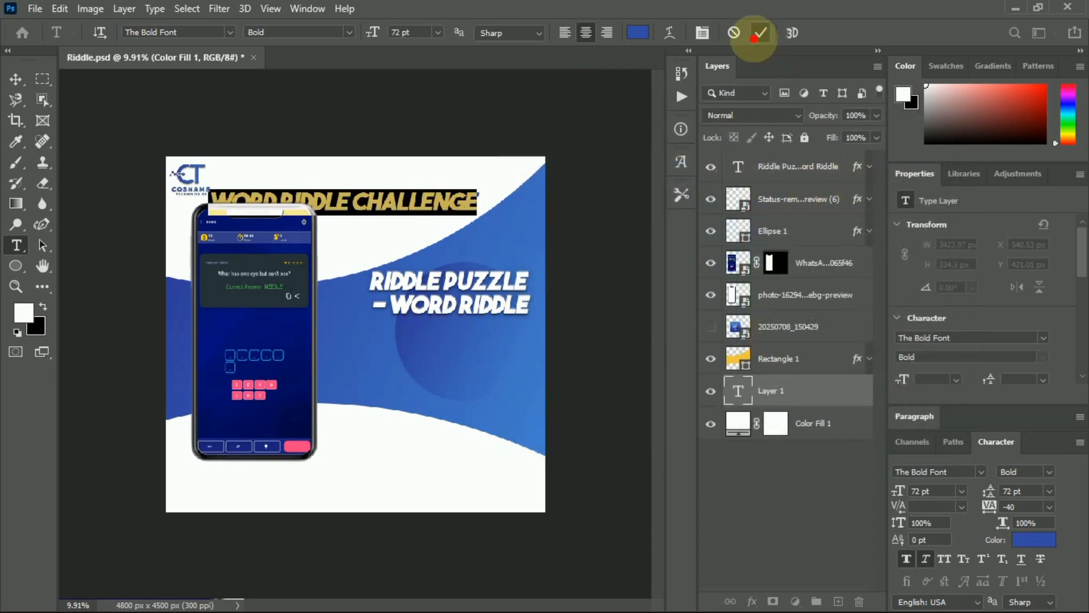
left_click(761, 32)
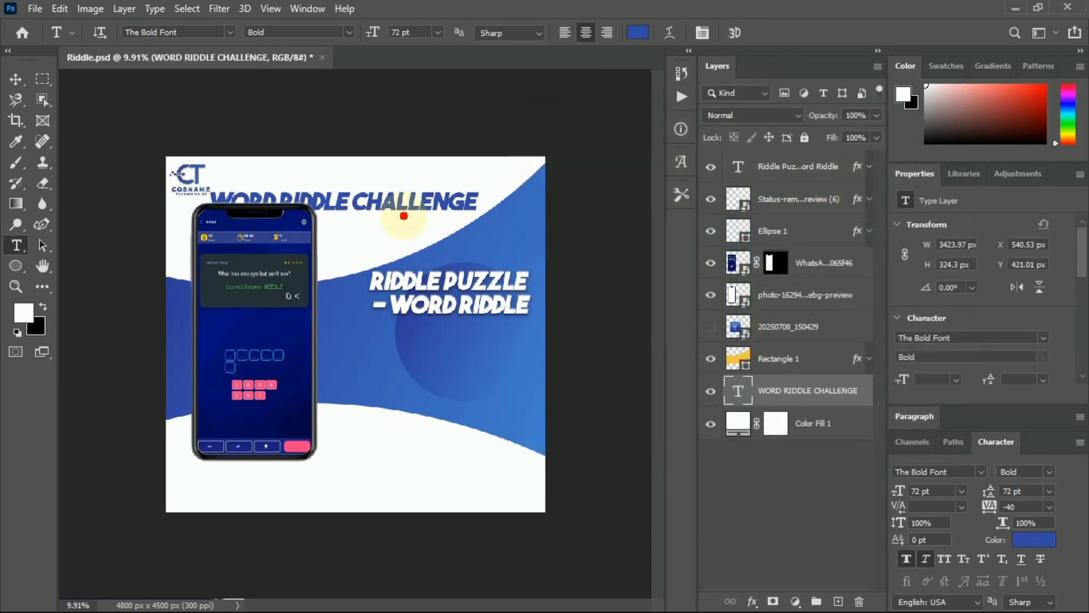
Move the title up and right and narrow it to about 78% width.
left_click(16, 79)
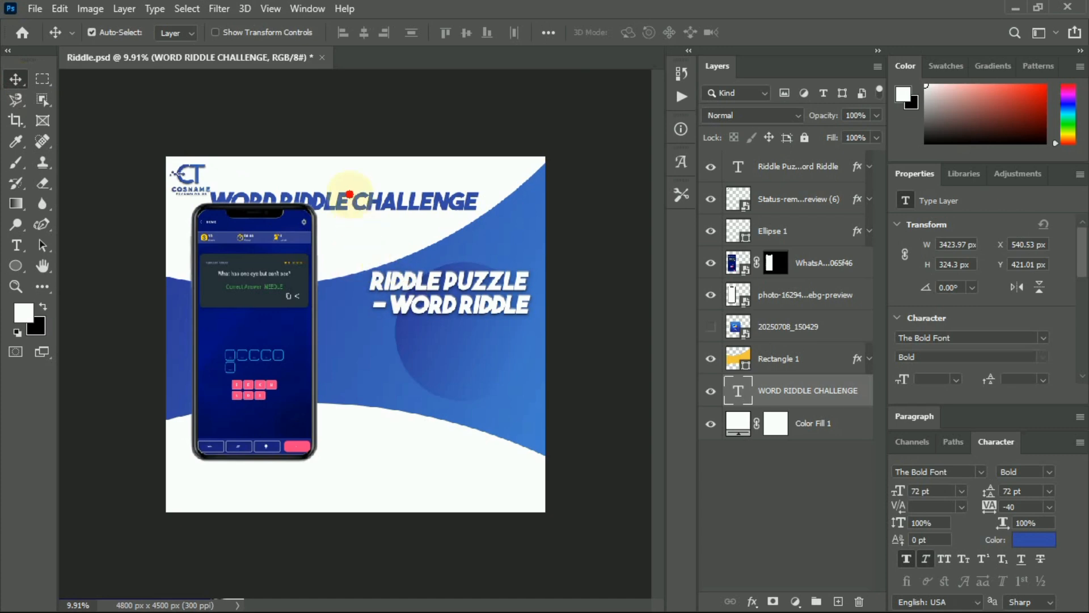
left_click_drag(354, 201, 389, 179)
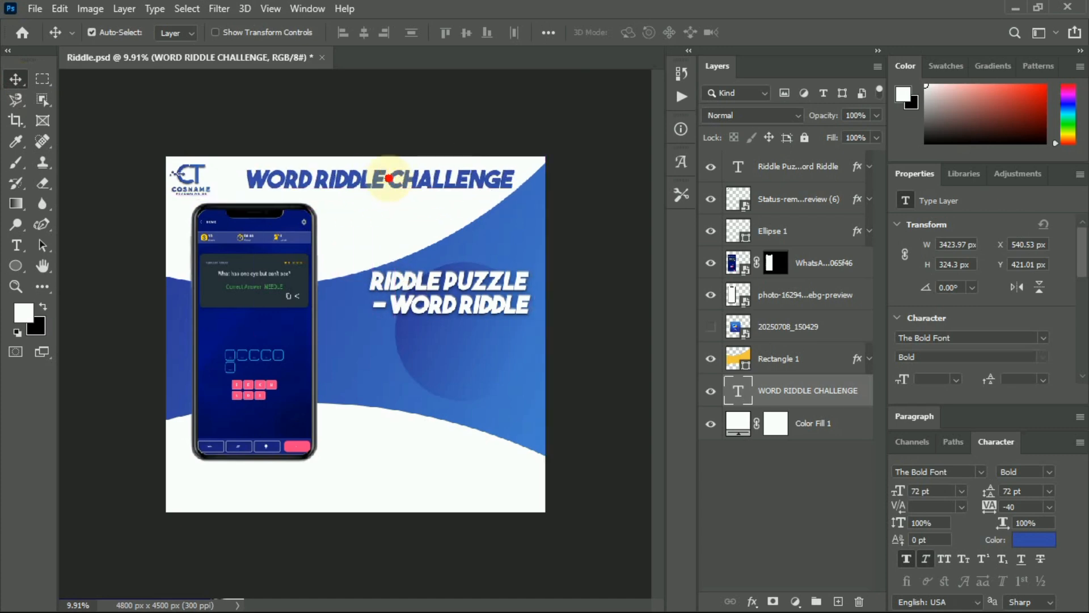
key("ctrl")
key("ctrl+t")
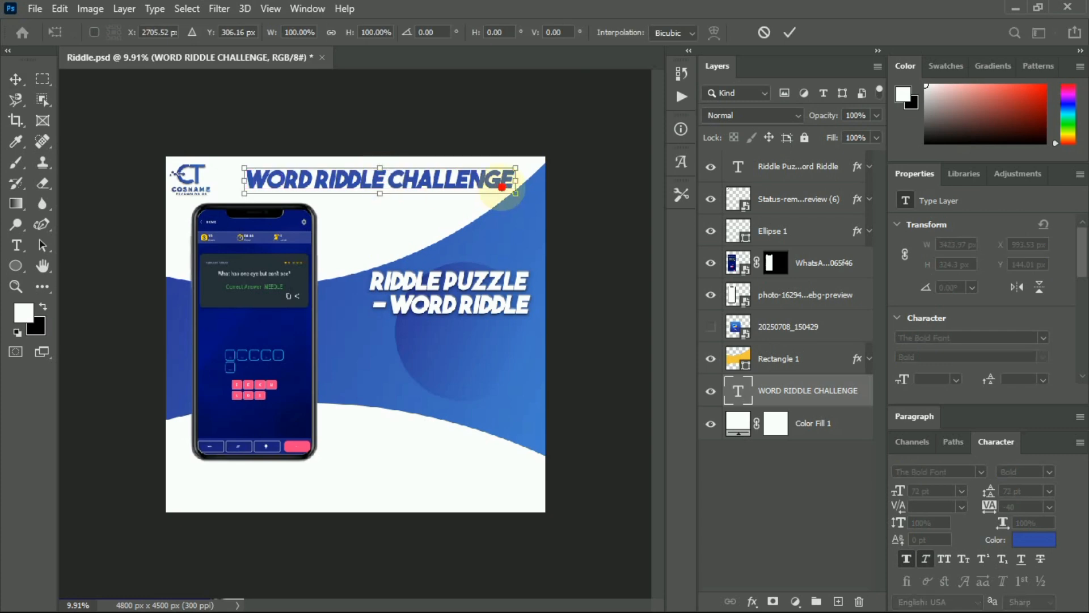
left_click_drag(514, 183, 455, 189)
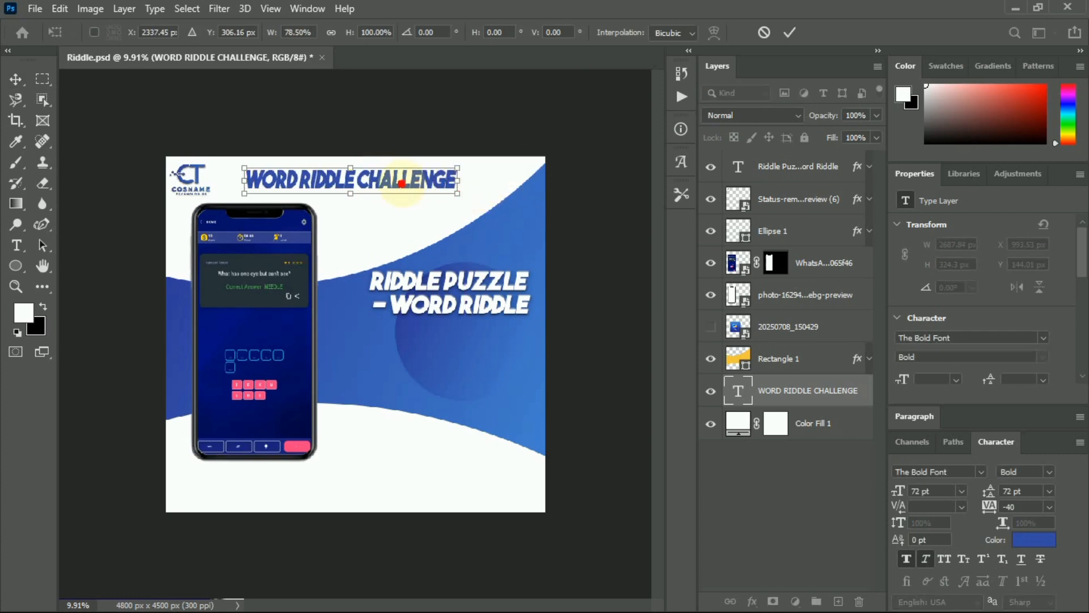
key("Return")
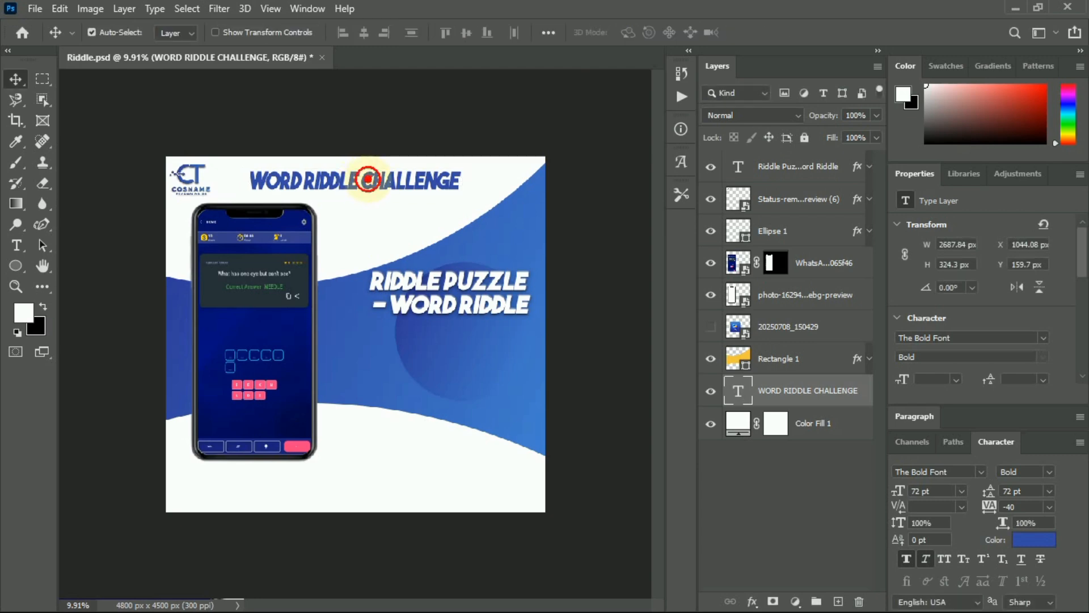
Break the title into 'WORD RIDDLE / CHALLENGE' and widen it to about 124%.
double_click(368, 180)
left_click(368, 179)
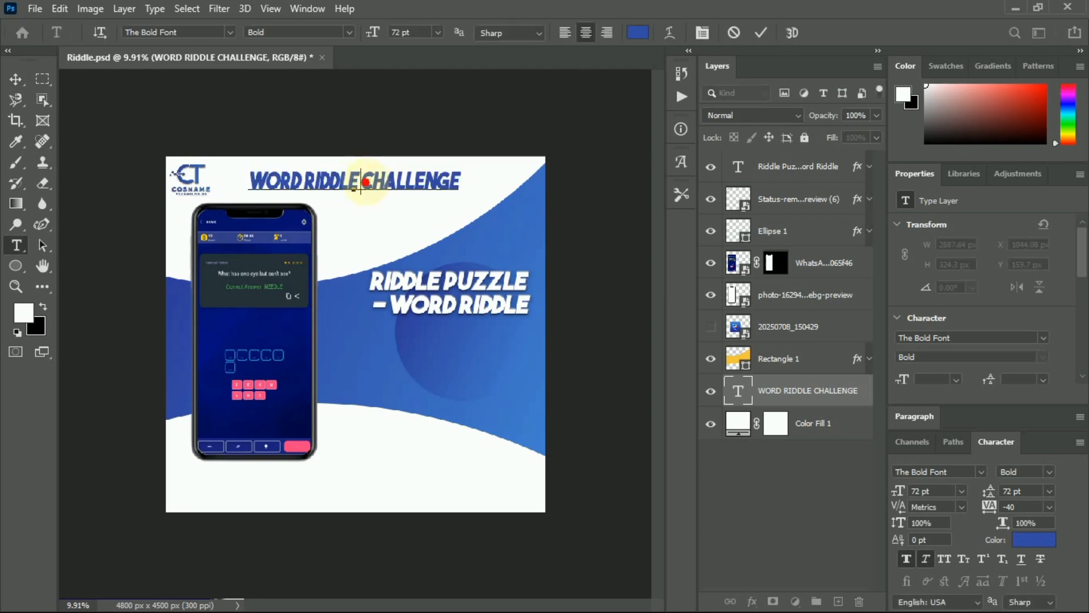
key("Return")
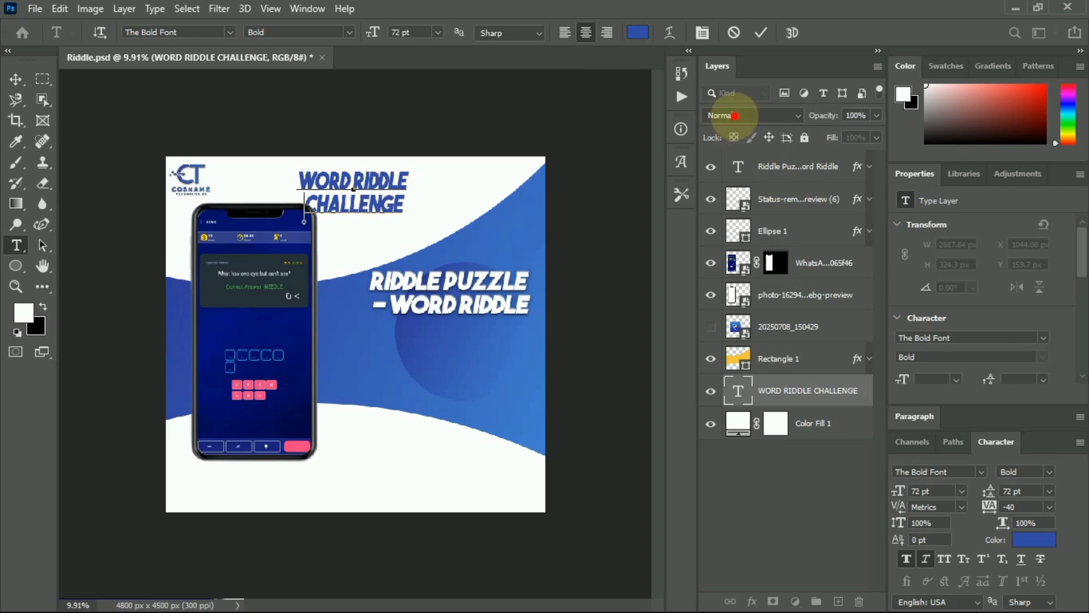
left_click(760, 33)
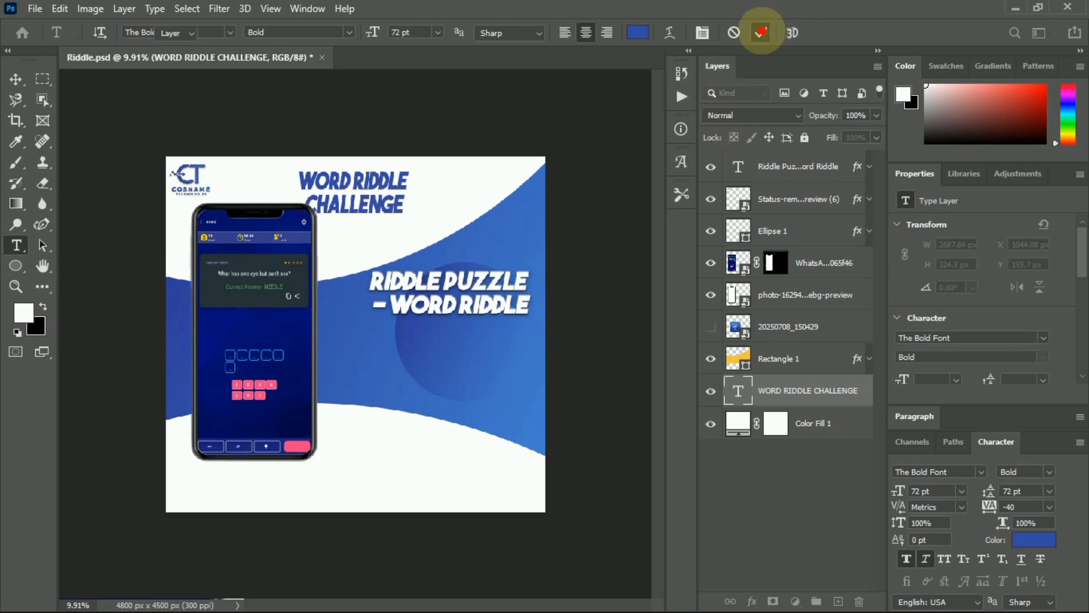
key("v")
key("ctrl+t")
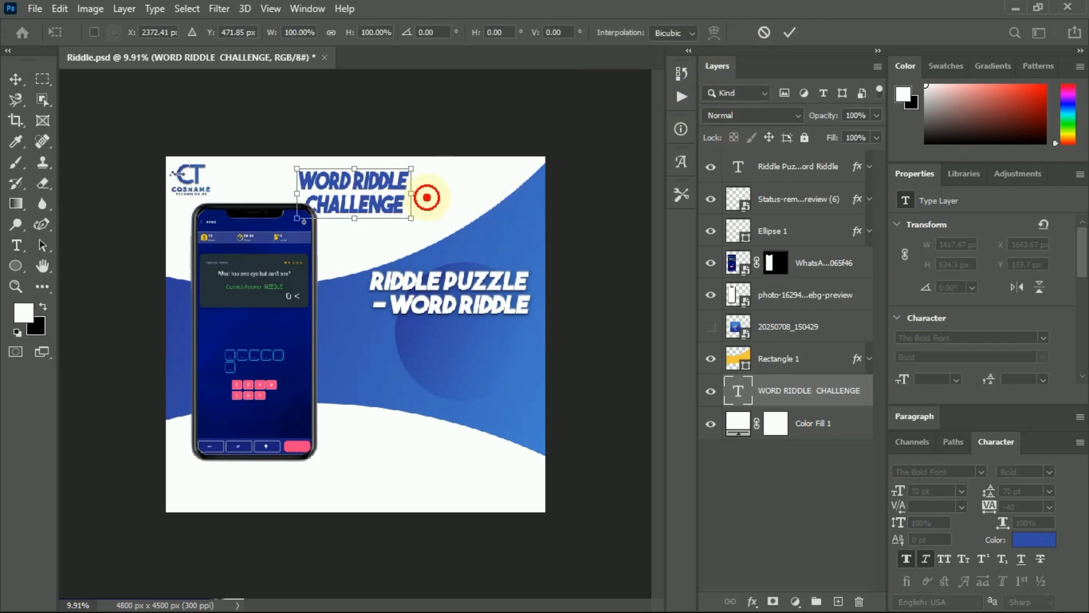
mouse_move(427, 197)
left_mouse_down()
mouse_move(439, 199)
mouse_move(420, 179)
mouse_move(408, 175)
mouse_move(408, 189)
left_mouse_up()
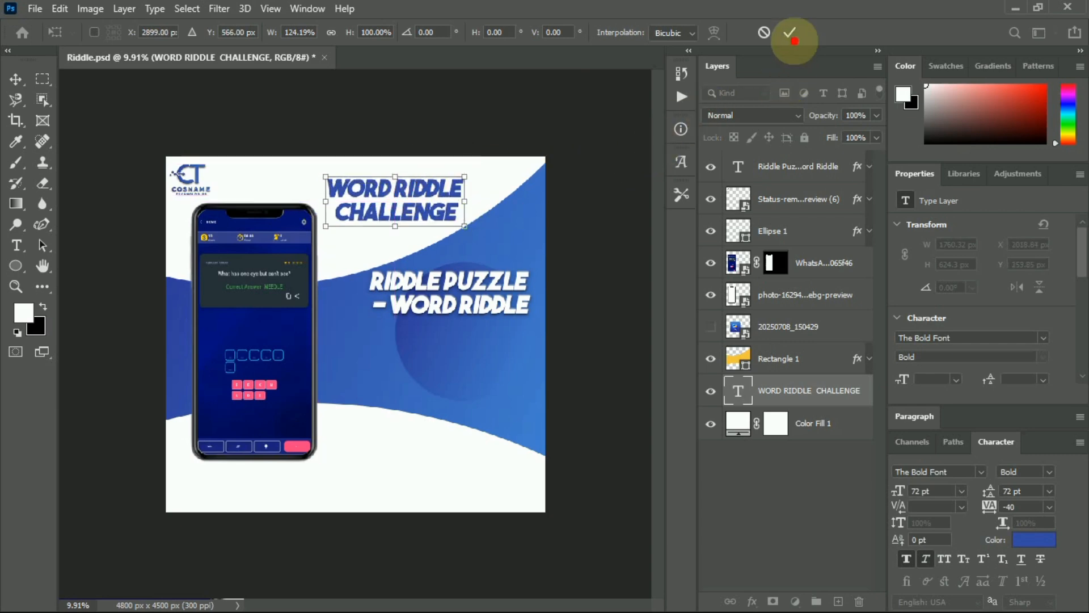
left_click(790, 33)
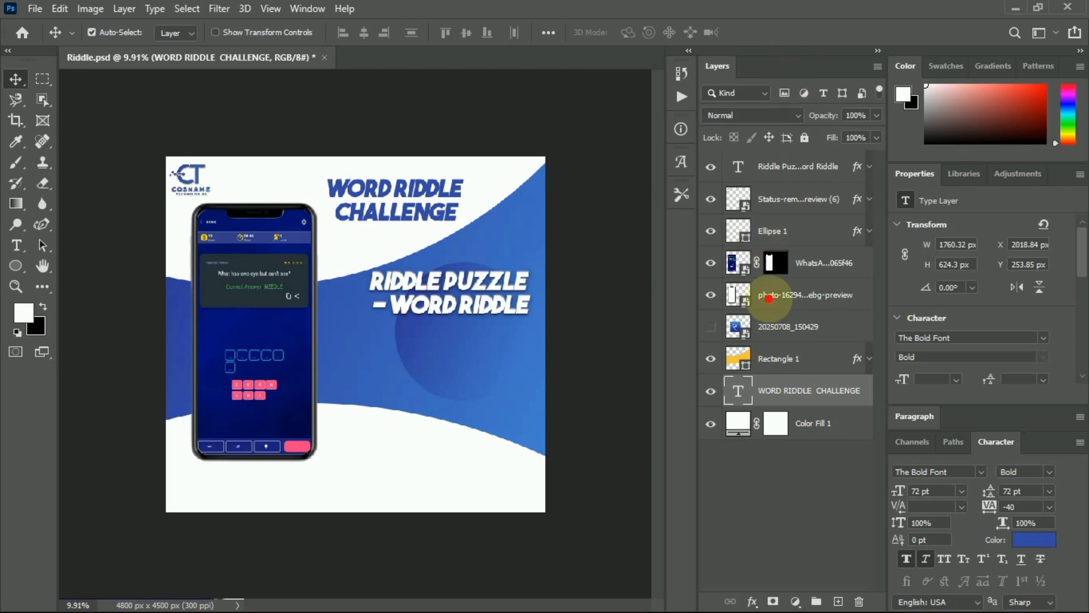
Copy the Riddle Puzzle layer's effects onto WORD RIDDLE CHALLENGE and move that layer to the top.
left_click(805, 166)
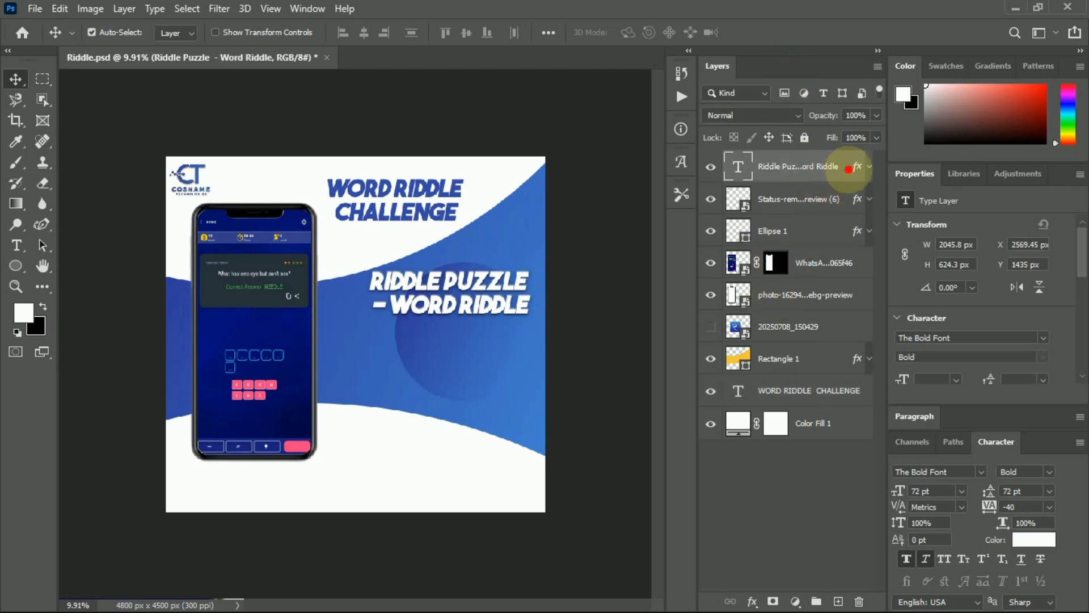
left_click(869, 166)
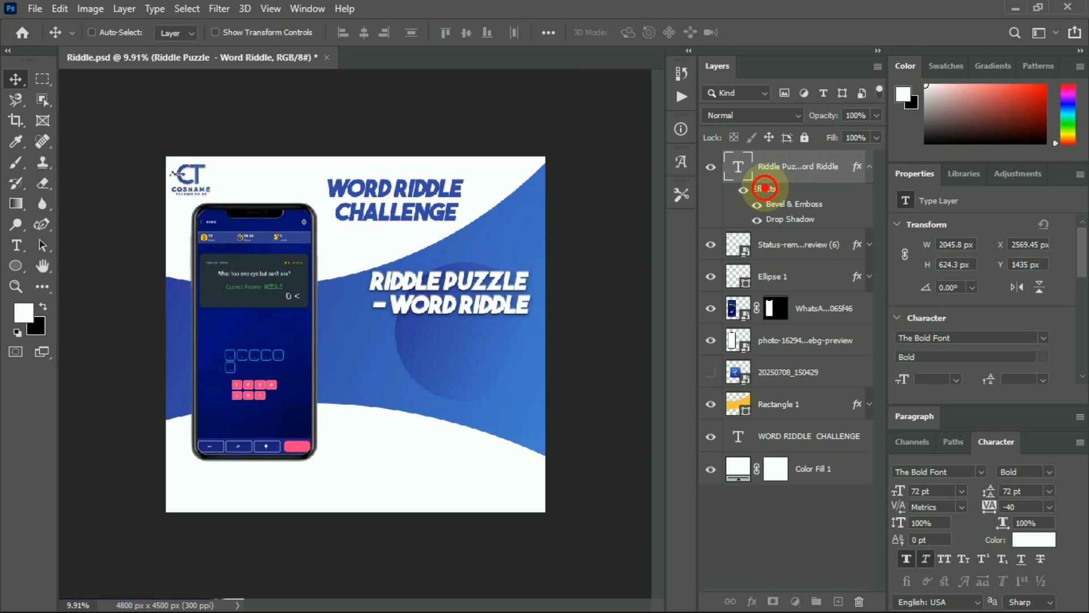
left_click_drag(764, 188, 813, 432)
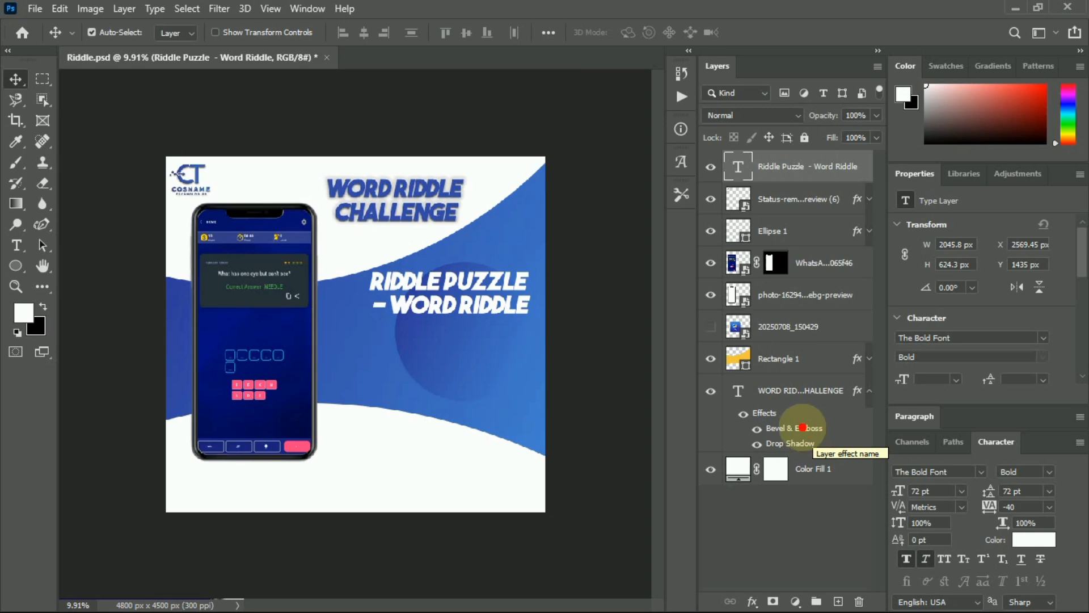
left_click(769, 410)
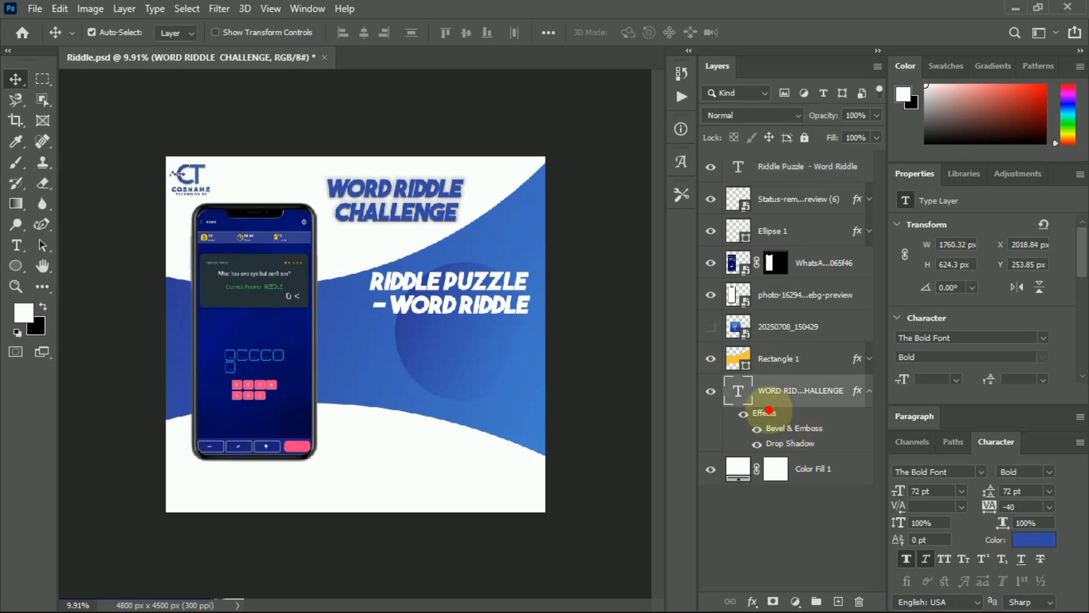
left_click_drag(768, 413, 765, 165)
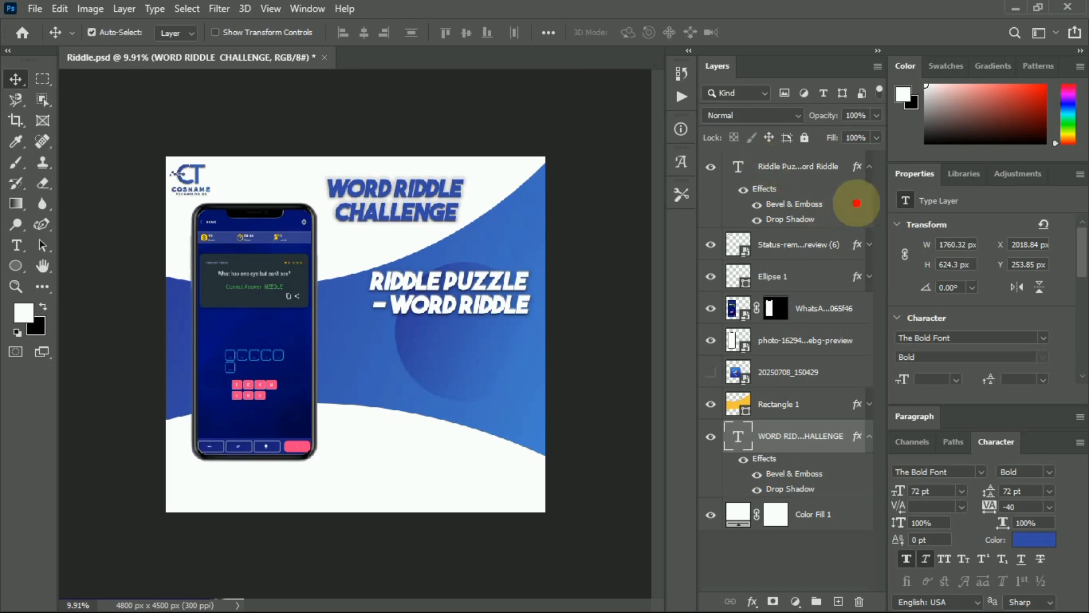
left_click(867, 164)
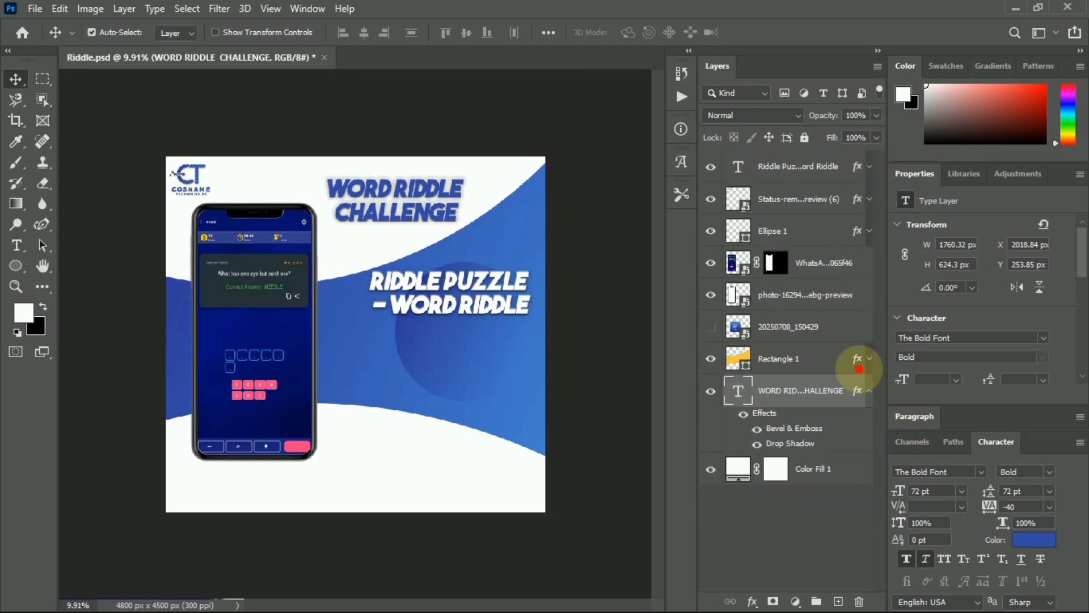
left_click(868, 391)
left_click_drag(807, 396, 769, 155)
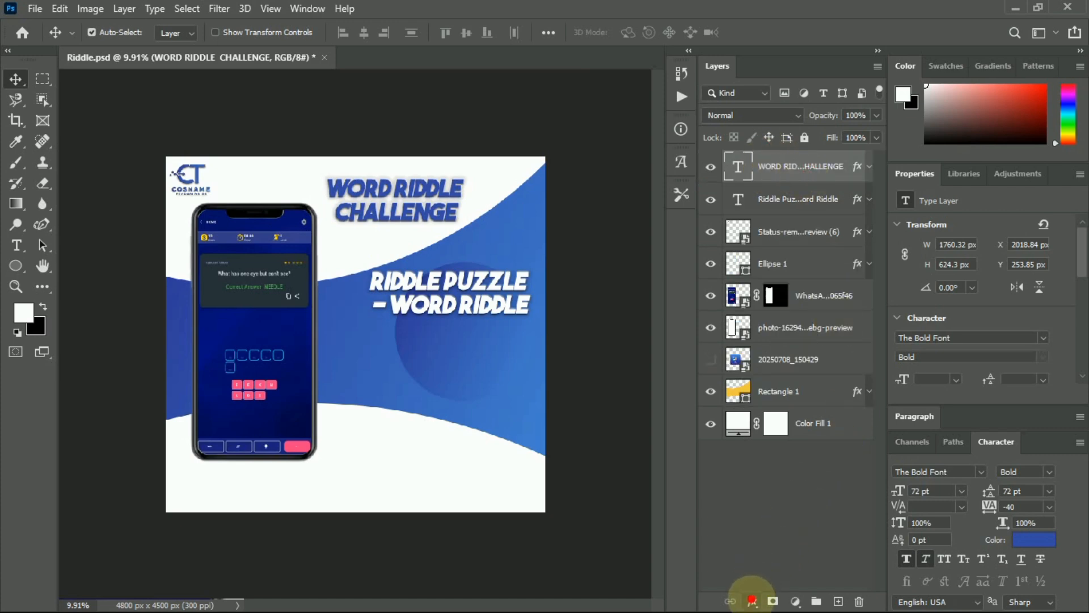
Lower the title's Drop Shadow opacity to 5%.
left_click(752, 601)
left_click(759, 588)
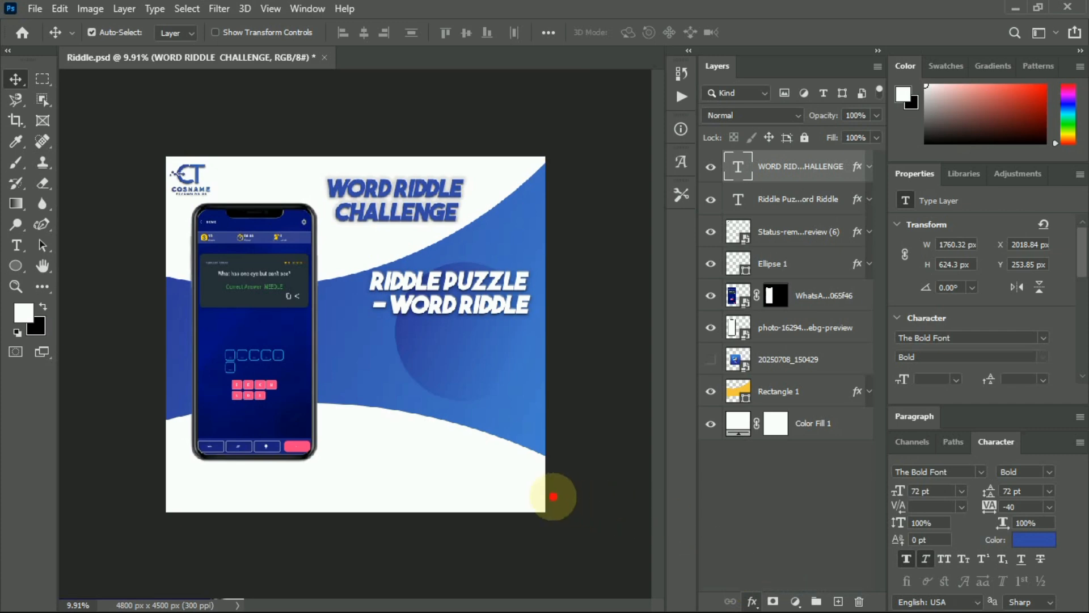
left_click(464, 525)
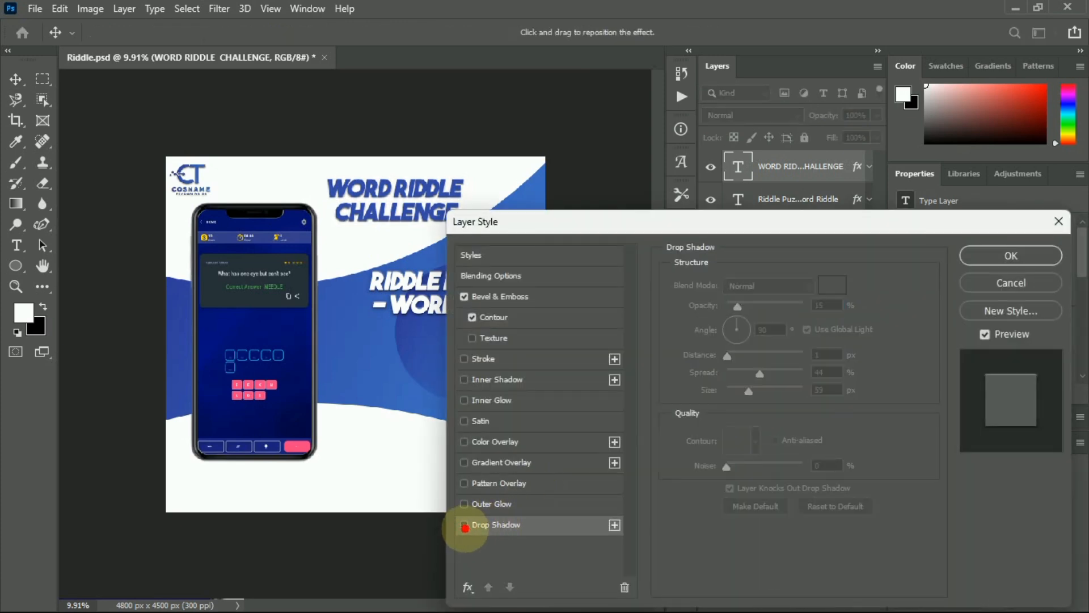
left_click(467, 526)
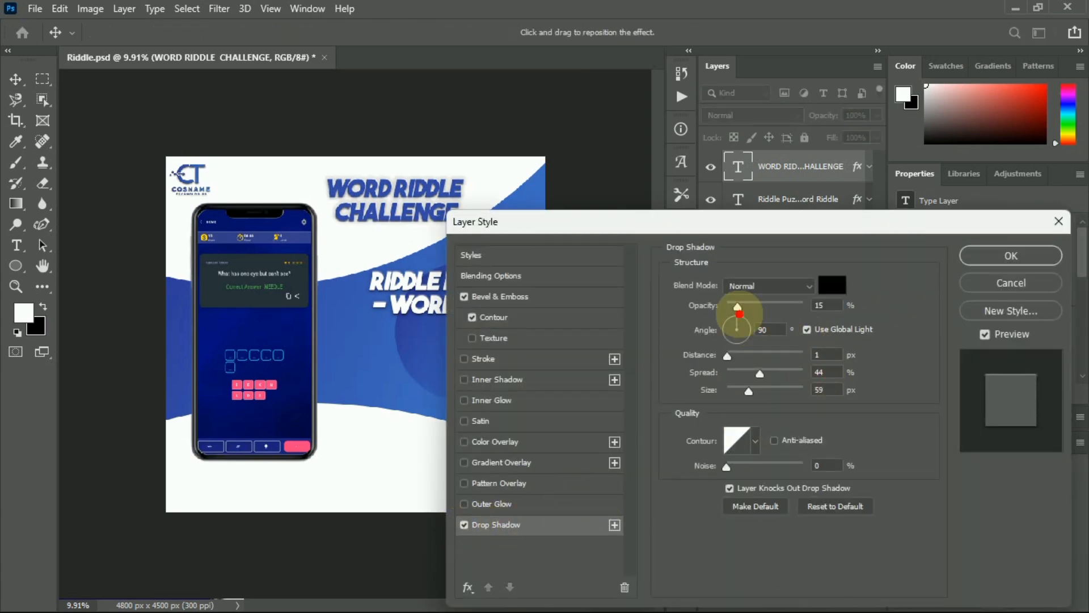
left_click(824, 305)
left_click_drag(825, 305, 806, 310)
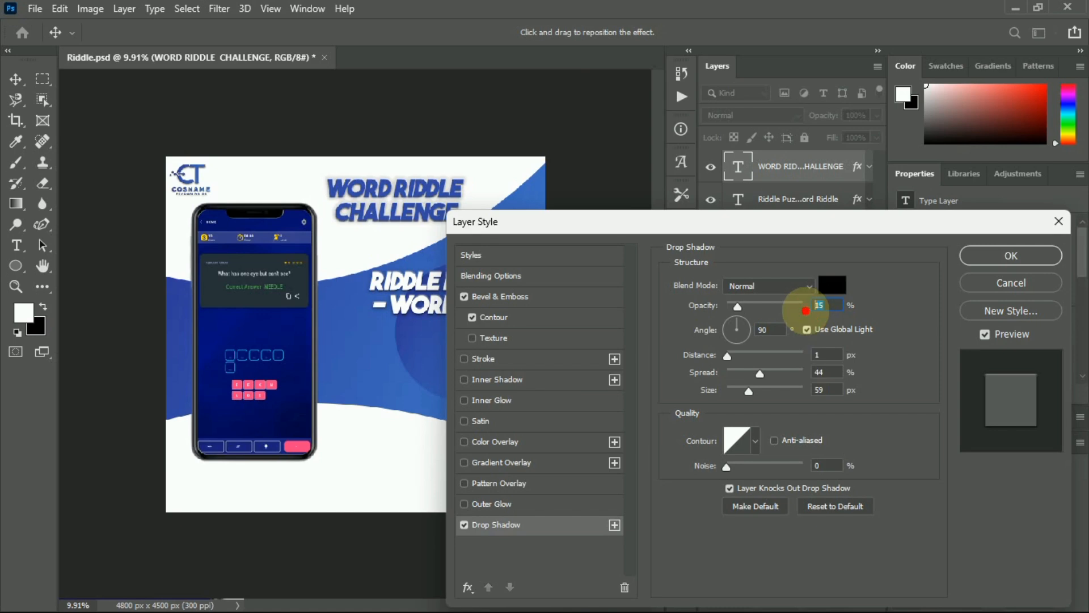
type("5")
key("Return")
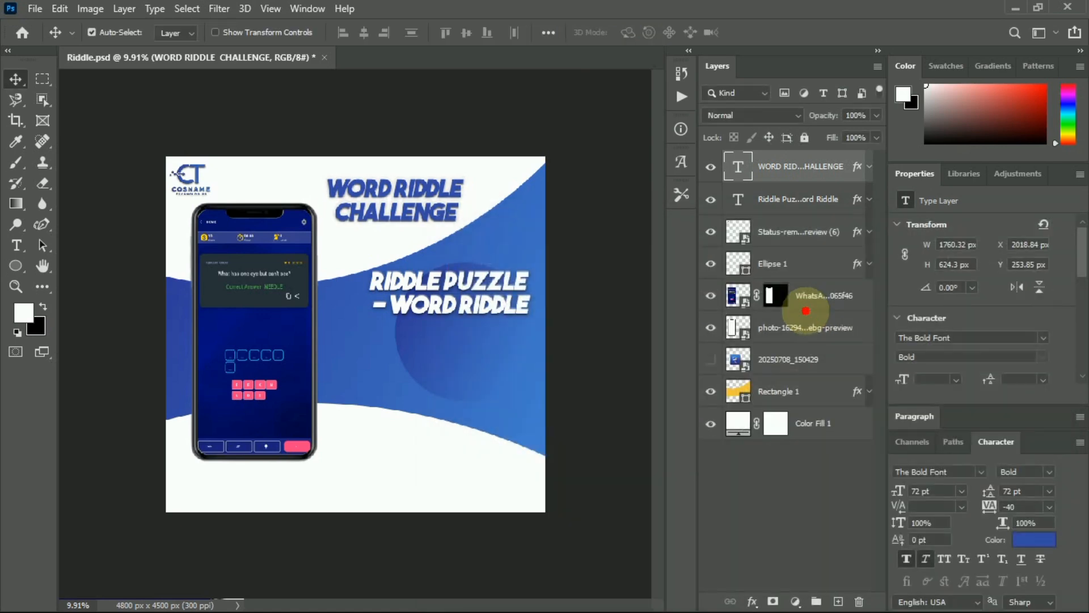
Start a new horizontal text layer near the canvas centre and bring up the riddle notes.
left_click(838, 523)
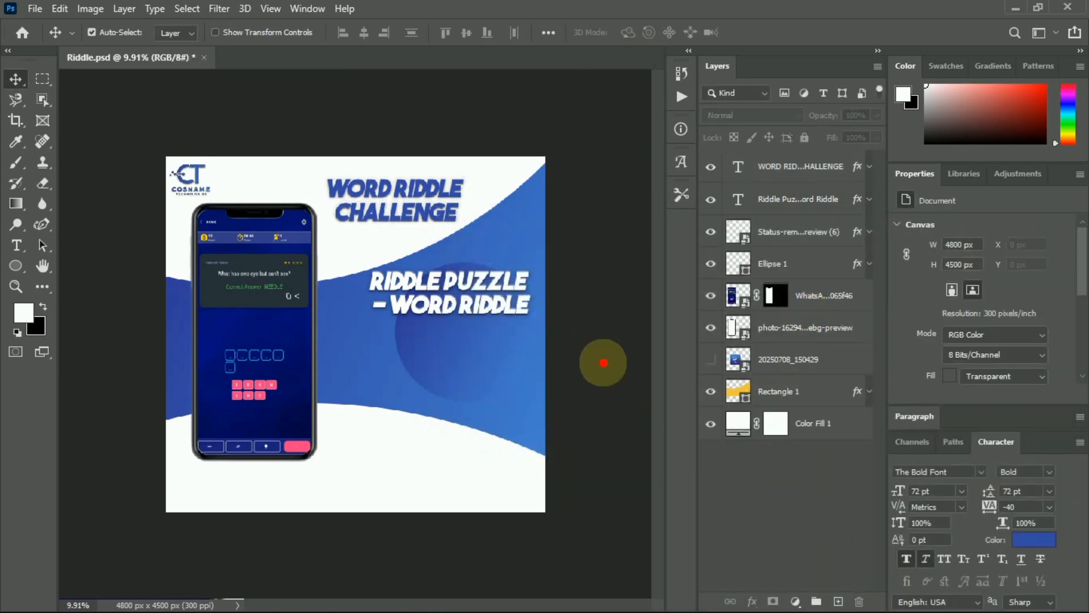
left_click(29, 242)
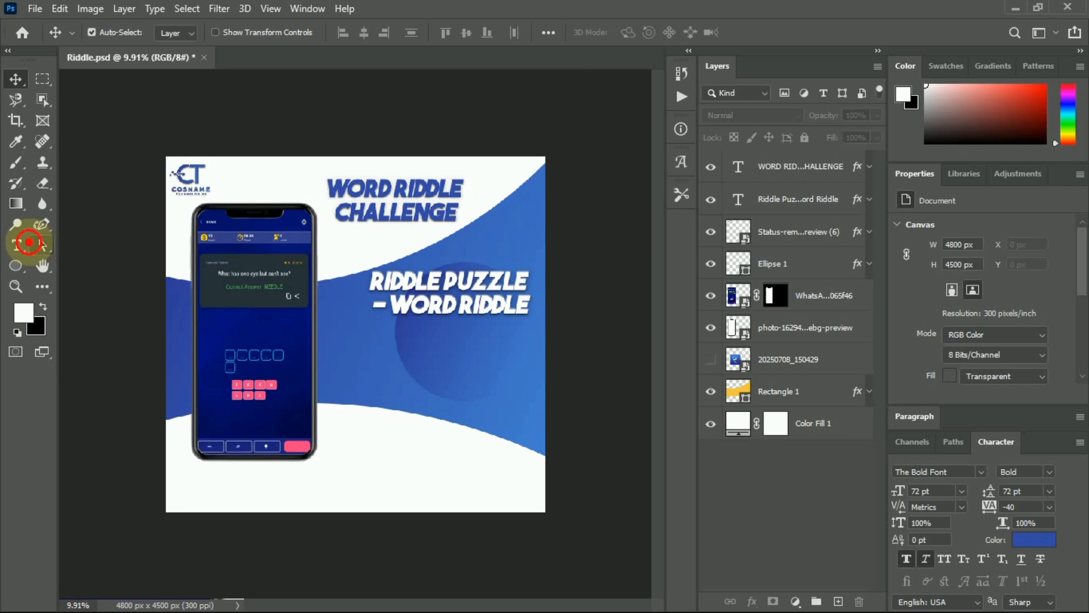
left_click(17, 243)
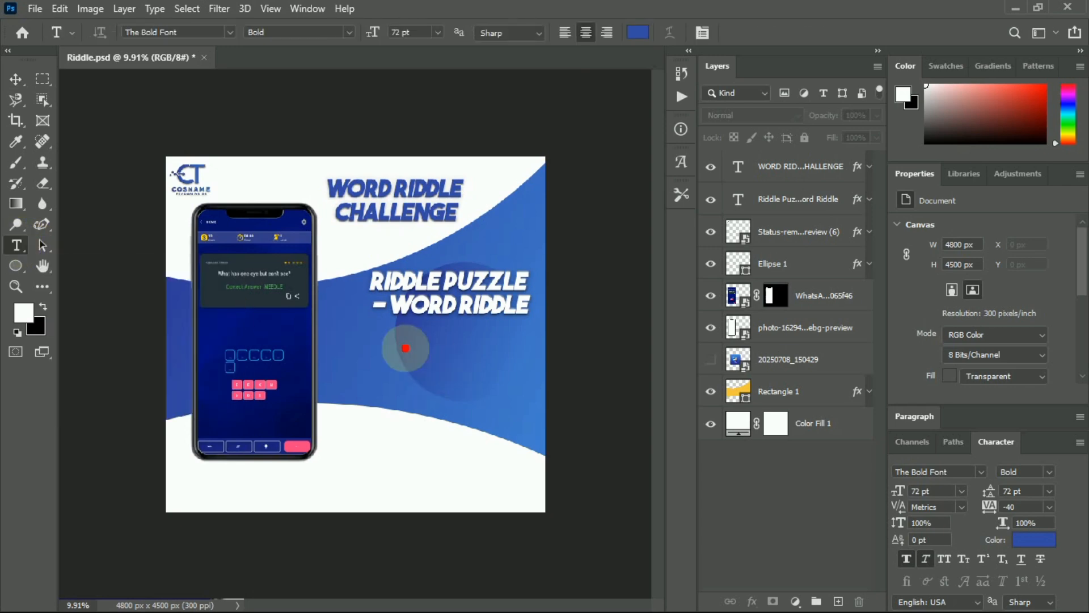
left_click(366, 329)
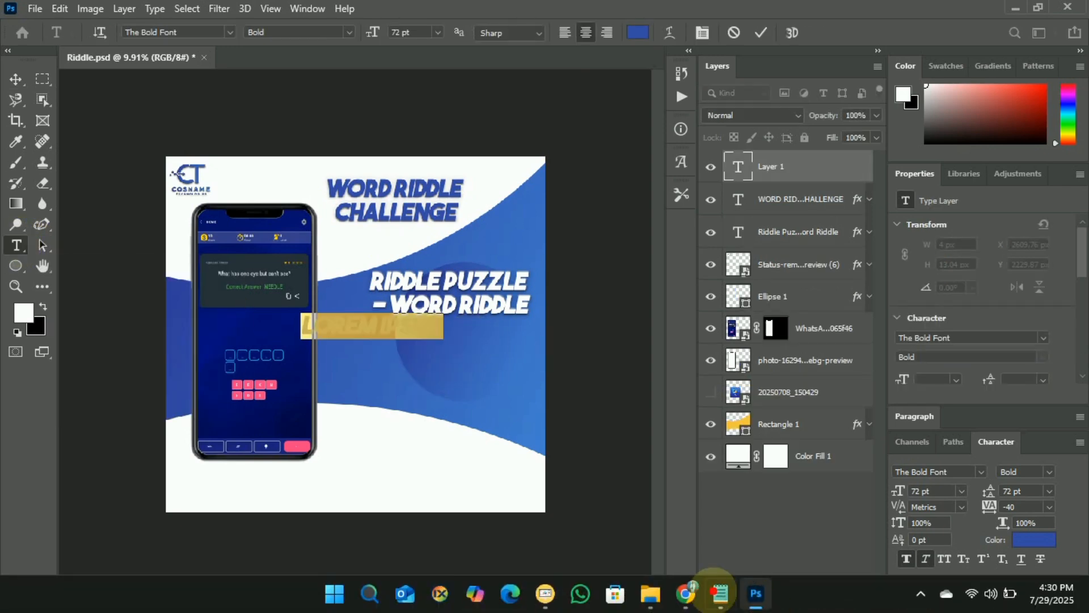
left_click(686, 593)
left_click(721, 593)
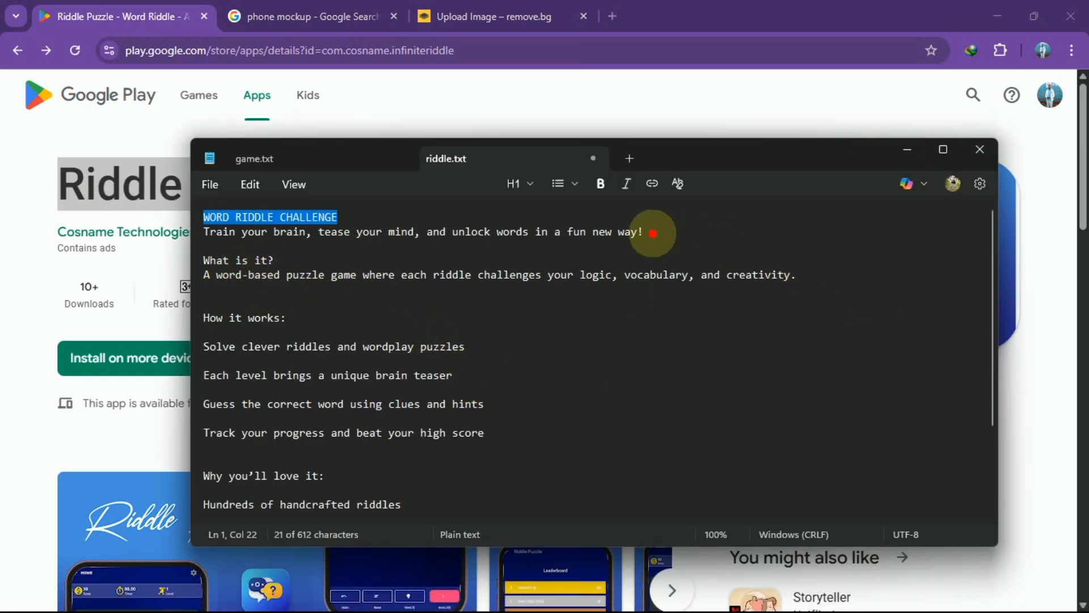
Copy the 'Train your brain, tease your mind…' tagline line from riddle.txt and return to Photoshop.
mouse_move(645, 231)
left_mouse_down()
mouse_move(276, 233)
mouse_move(651, 229)
left_mouse_up()
scroll(716, 350, "down", 3)
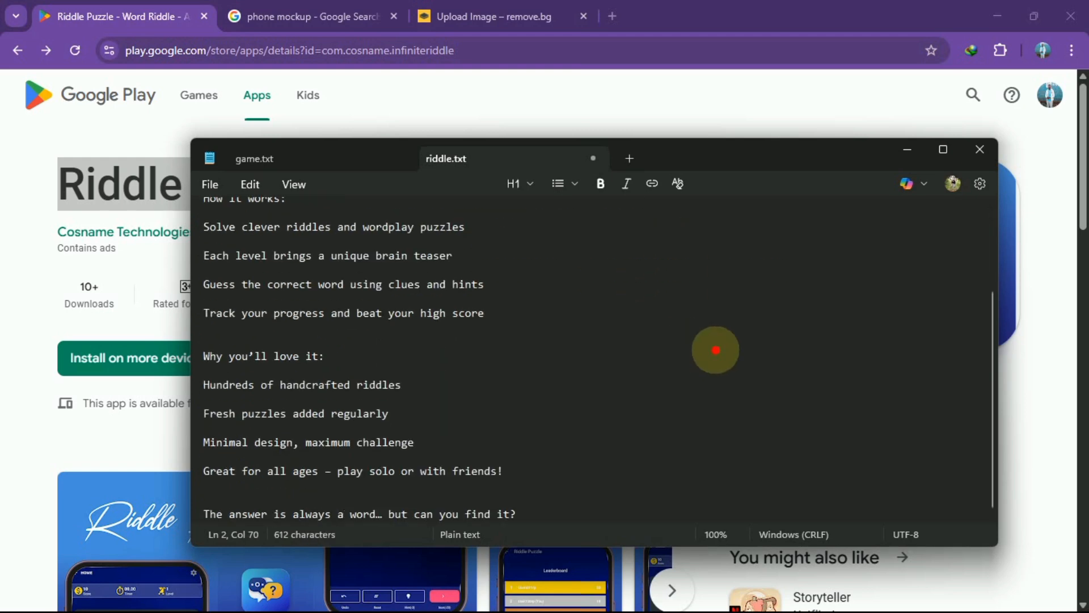
scroll(716, 350, "up", 3)
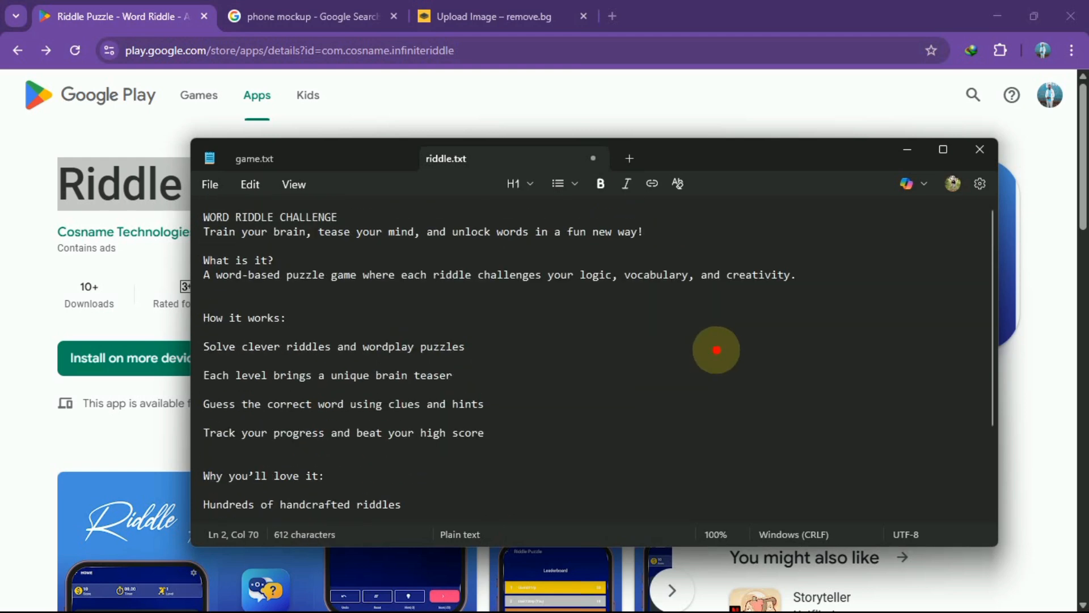
triple_click(410, 221)
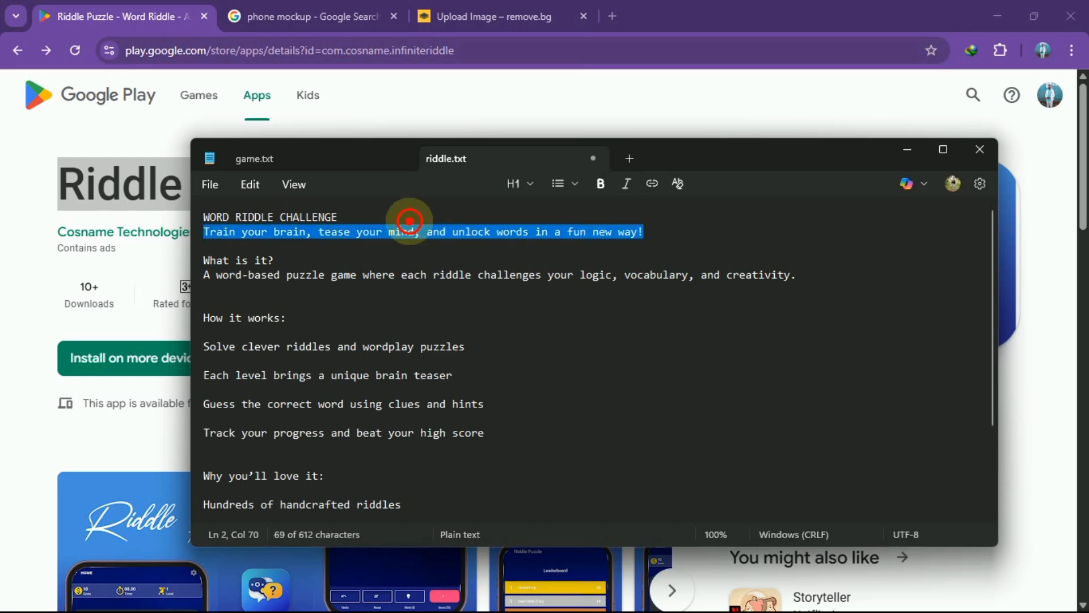
left_click_drag(409, 220, 655, 236)
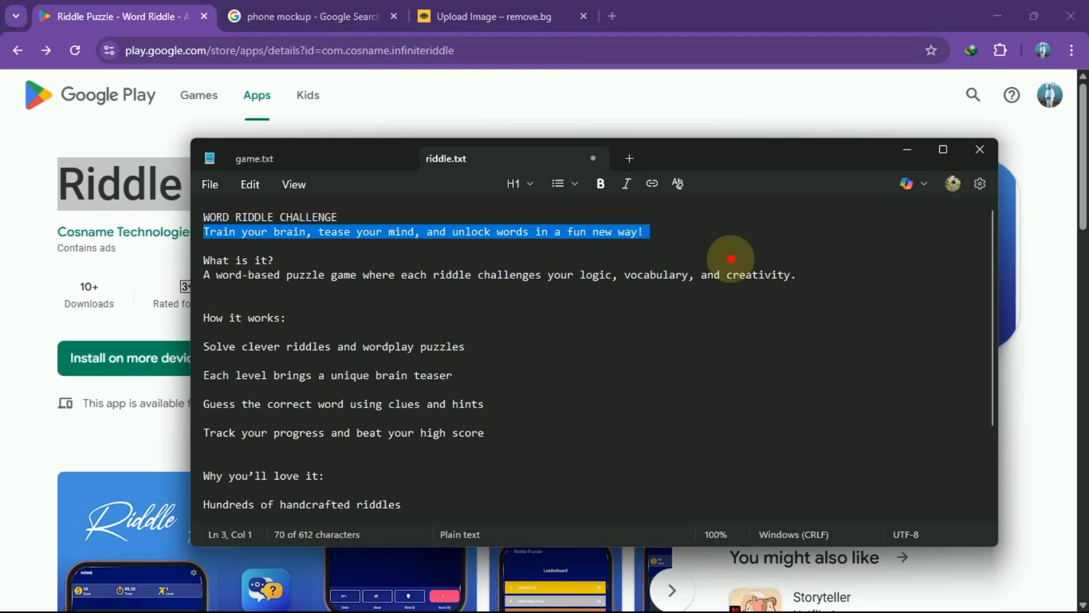
left_click(755, 593)
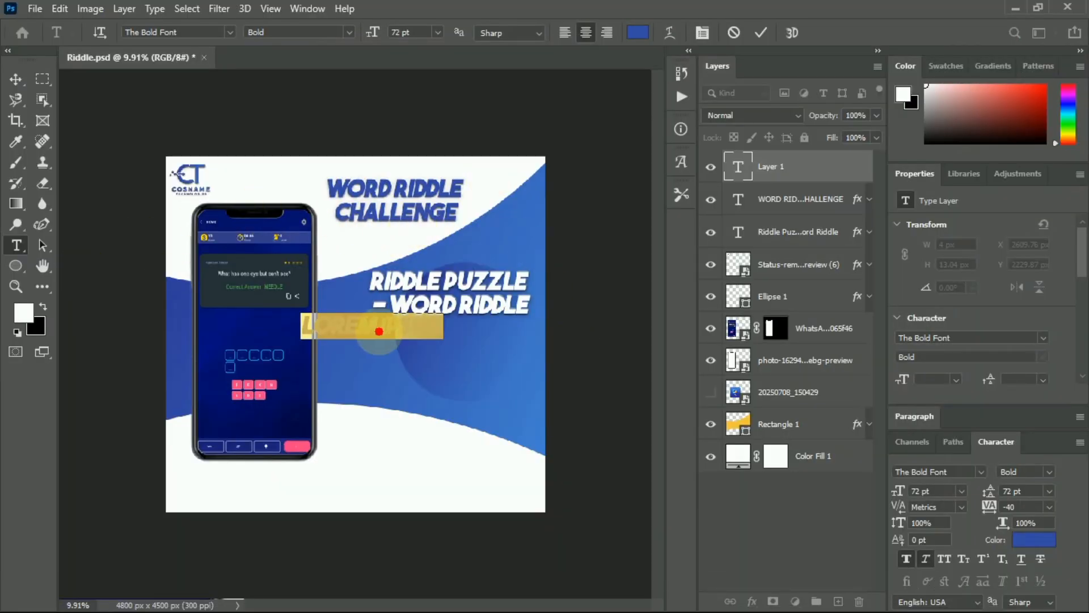
Paste the tagline over the placeholder text at 16 pt and commit it.
left_click(430, 325)
key("ctrl+v")
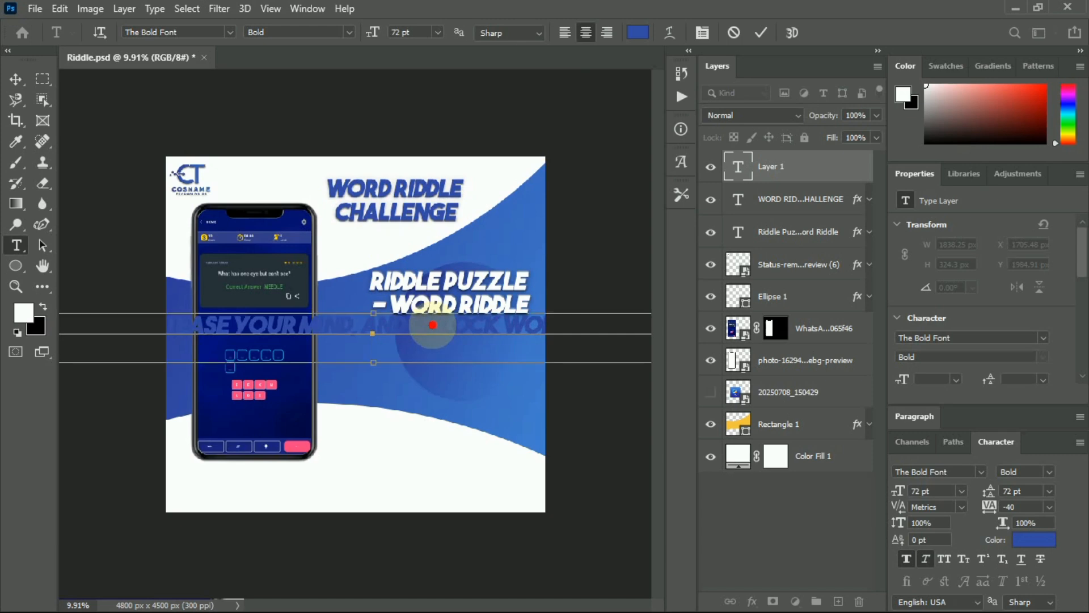
key("ctrl+a")
left_click(437, 33)
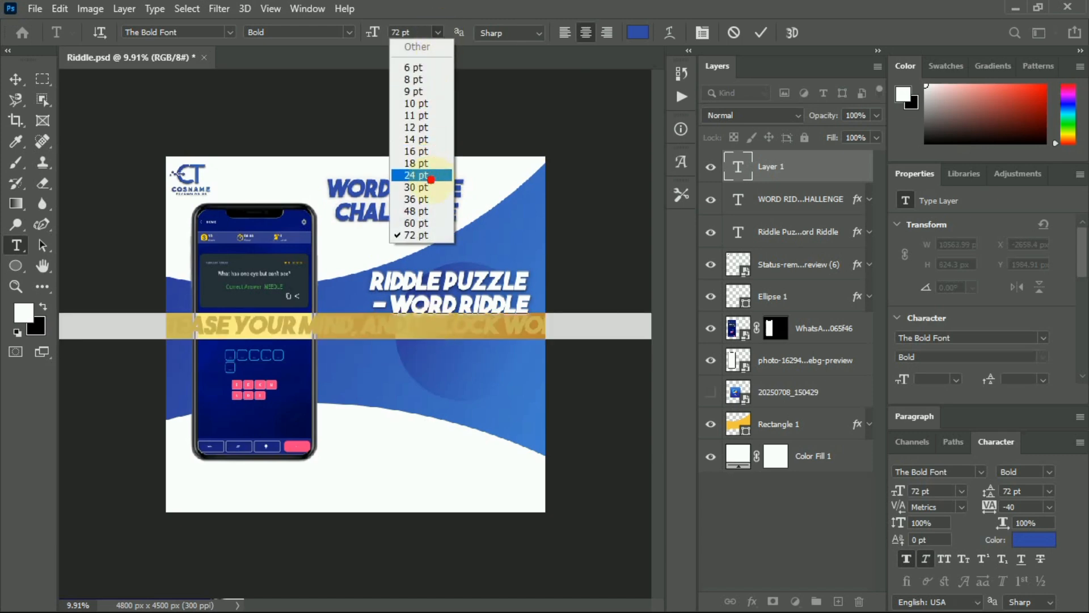
left_click(418, 175)
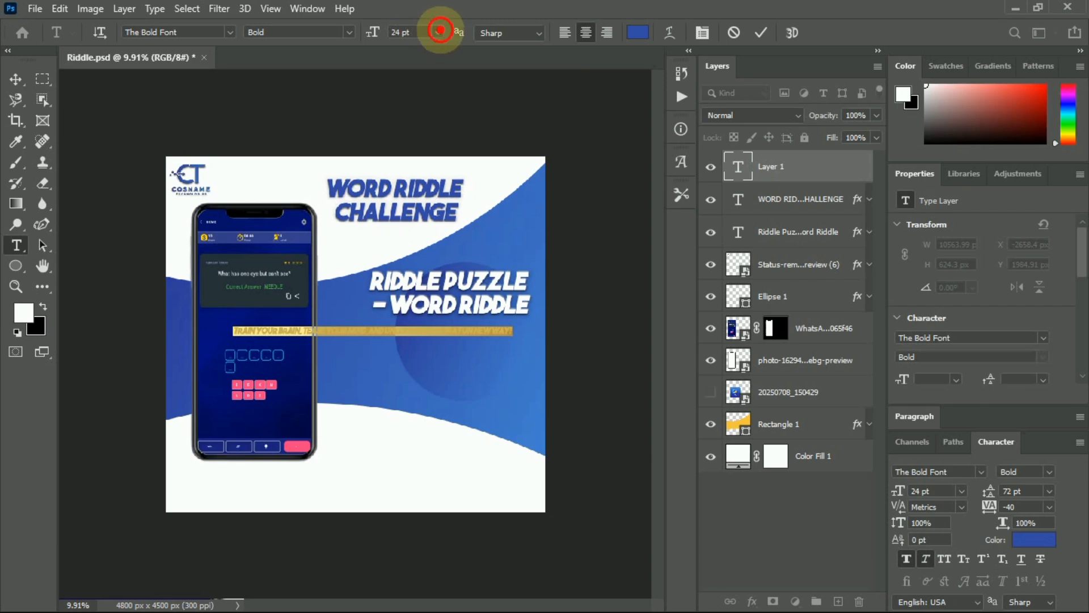
left_click(438, 32)
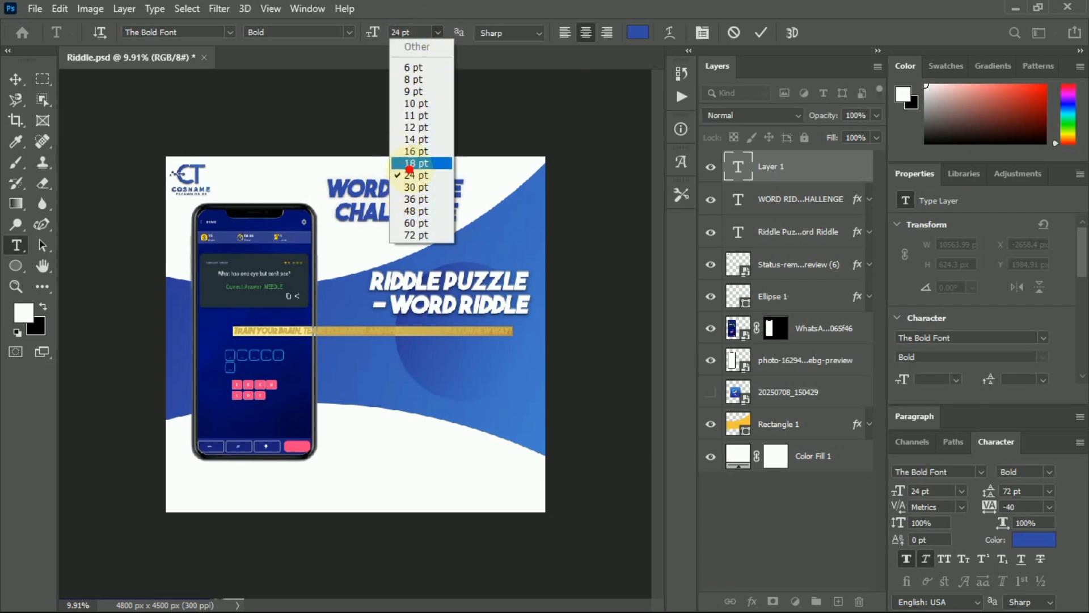
left_click(410, 152)
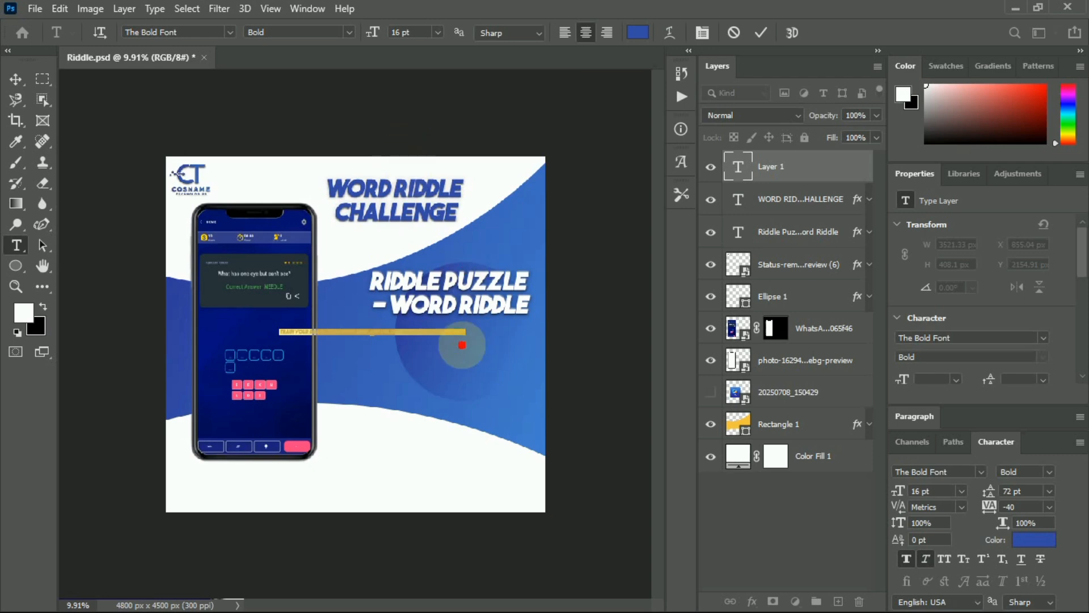
left_click(761, 32)
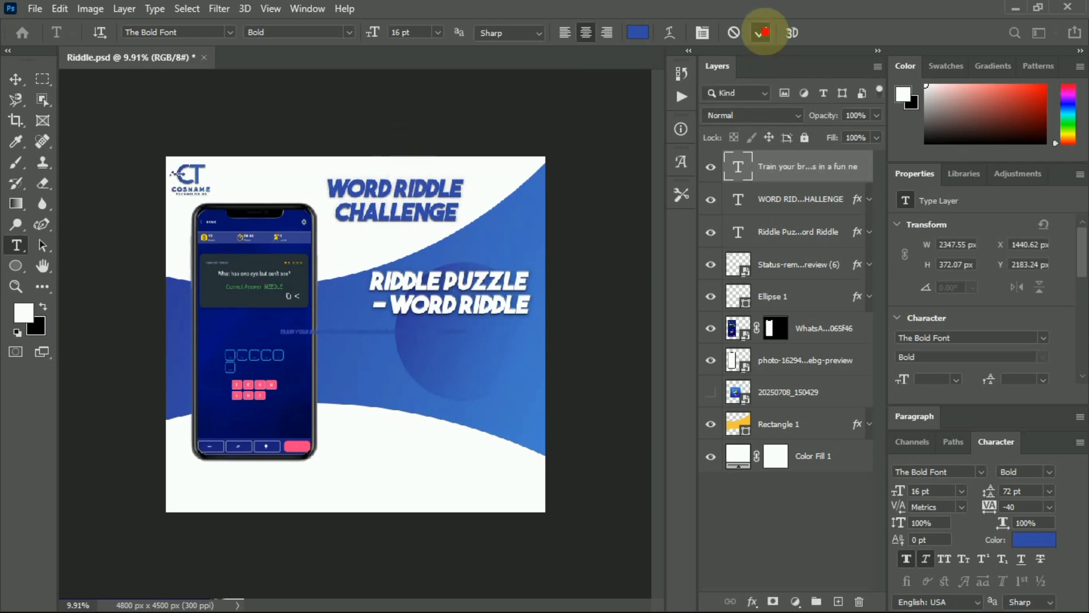
Make the tagline black and set it in Franklin Gothic Medium.
left_click(348, 329)
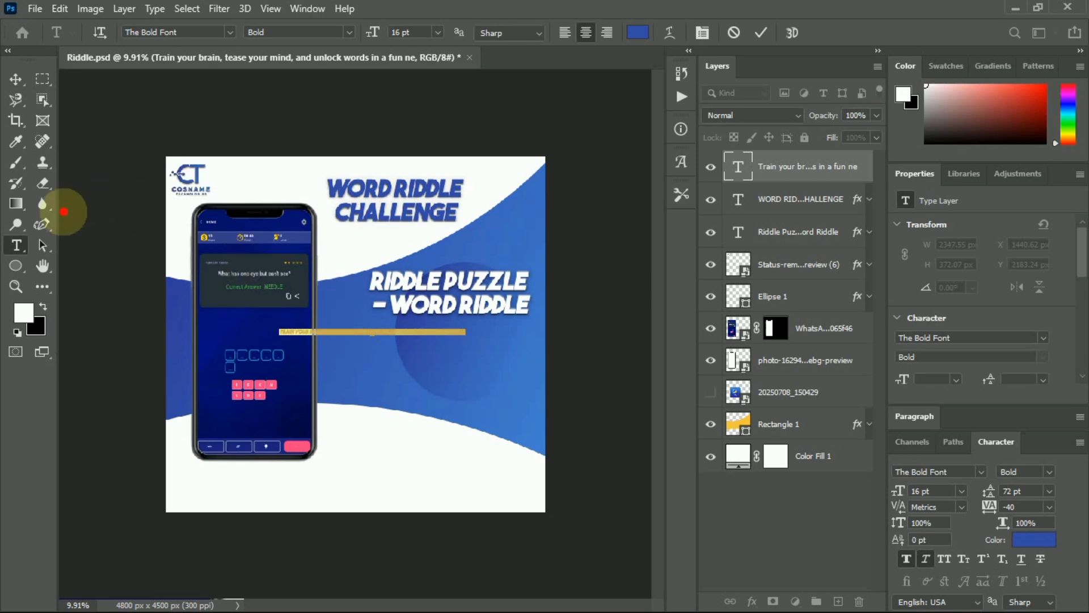
left_click(636, 33)
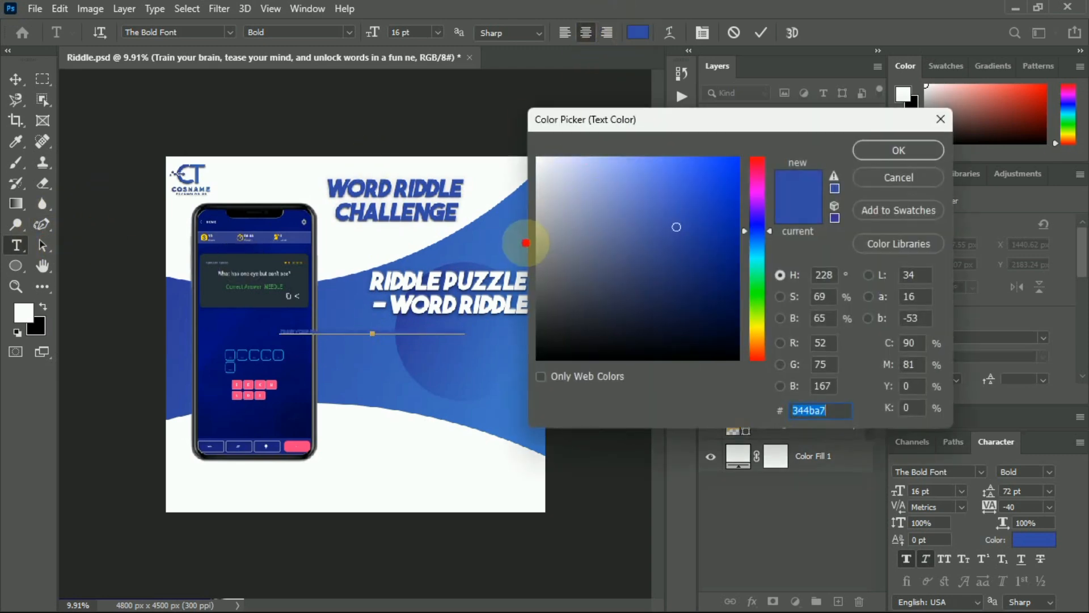
left_click_drag(543, 256, 536, 368)
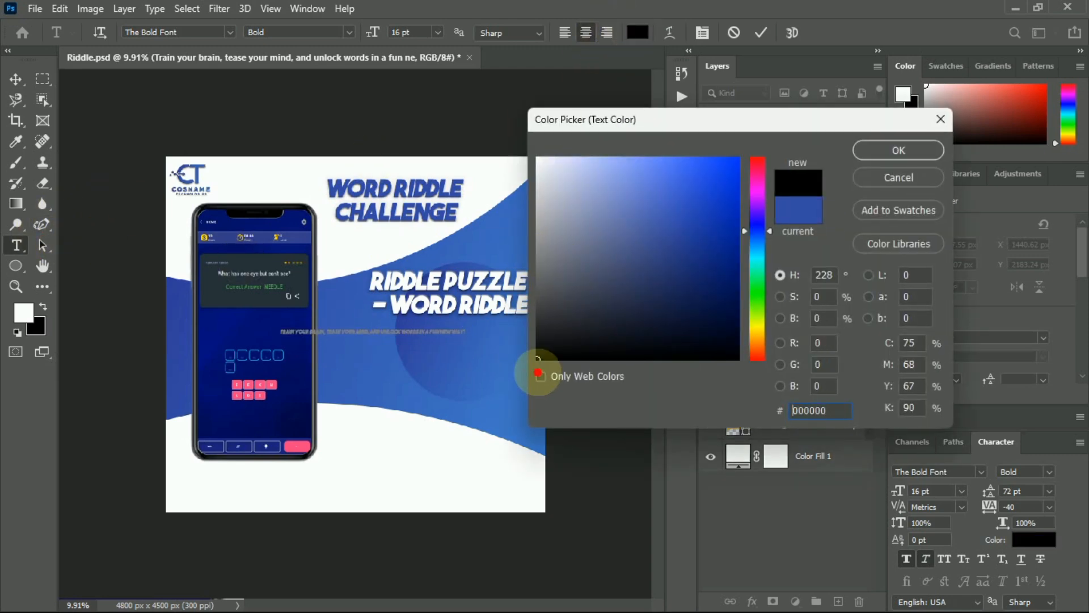
left_click(930, 150)
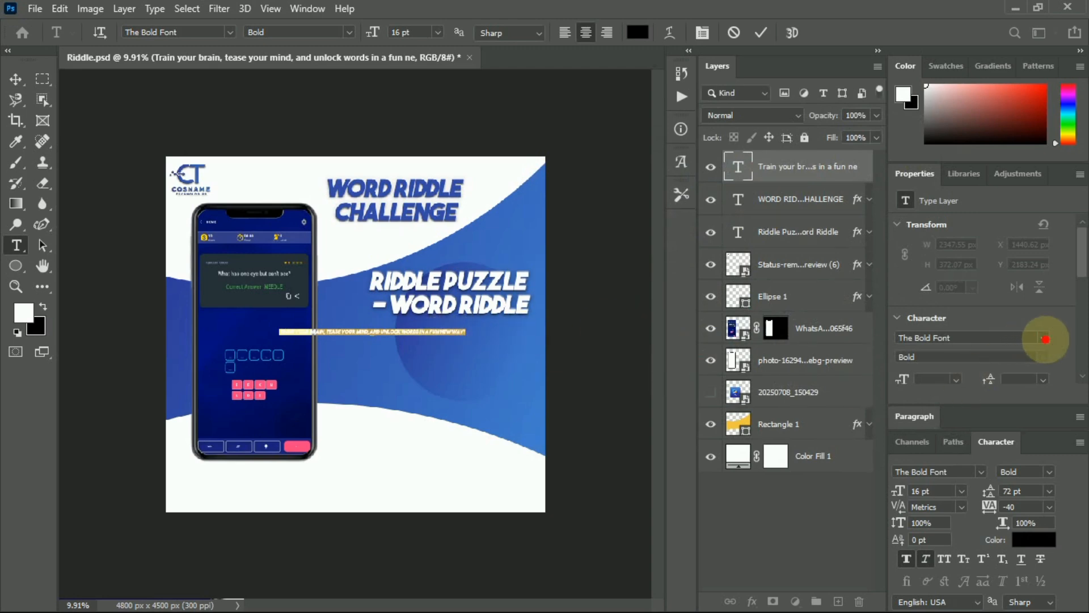
left_click(1046, 340)
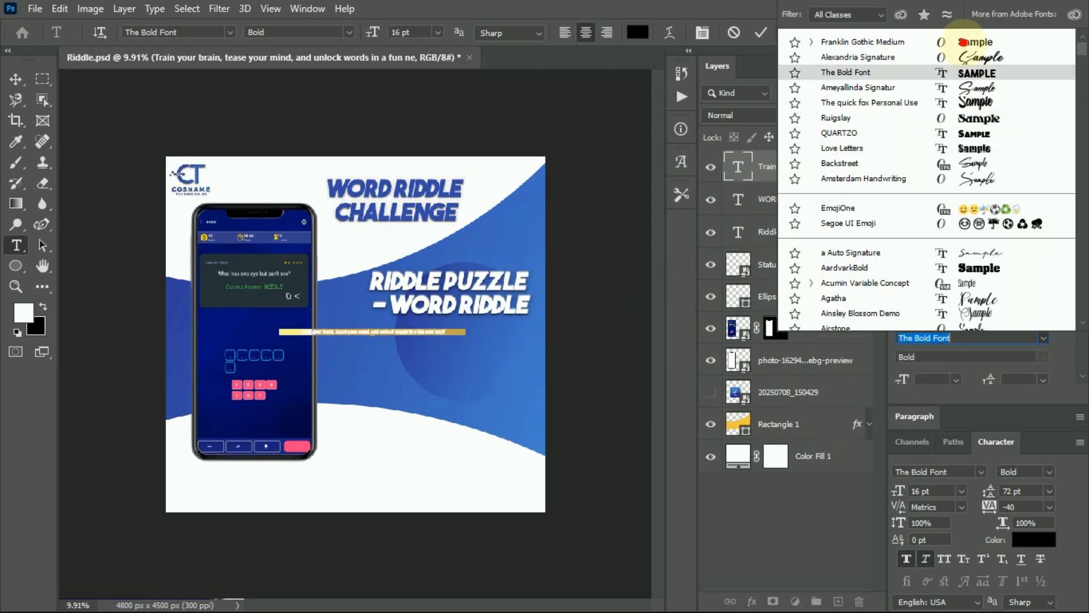
left_click(963, 42)
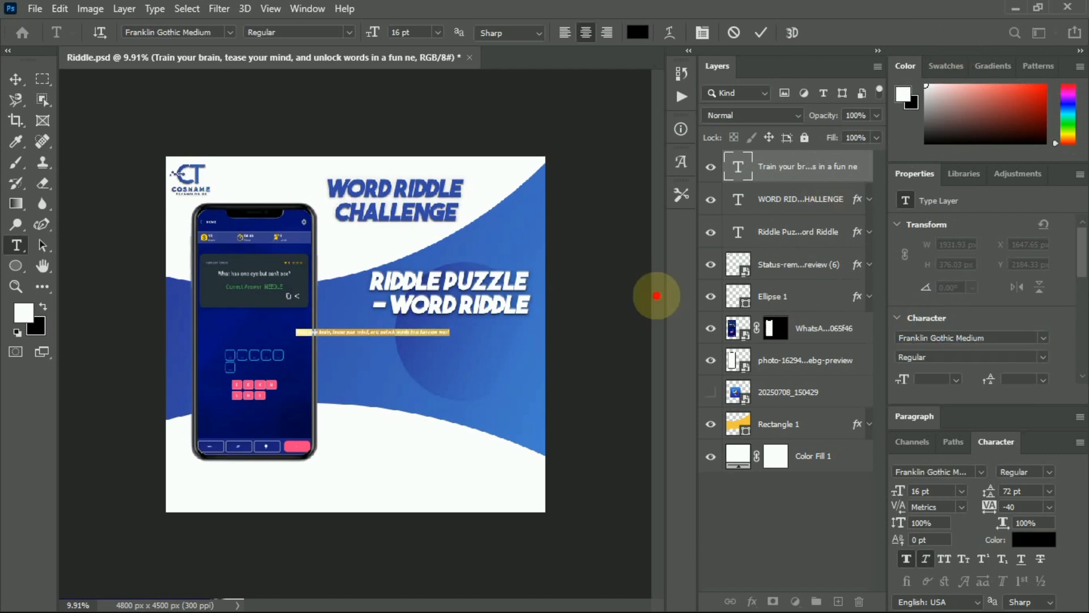
left_click(762, 33)
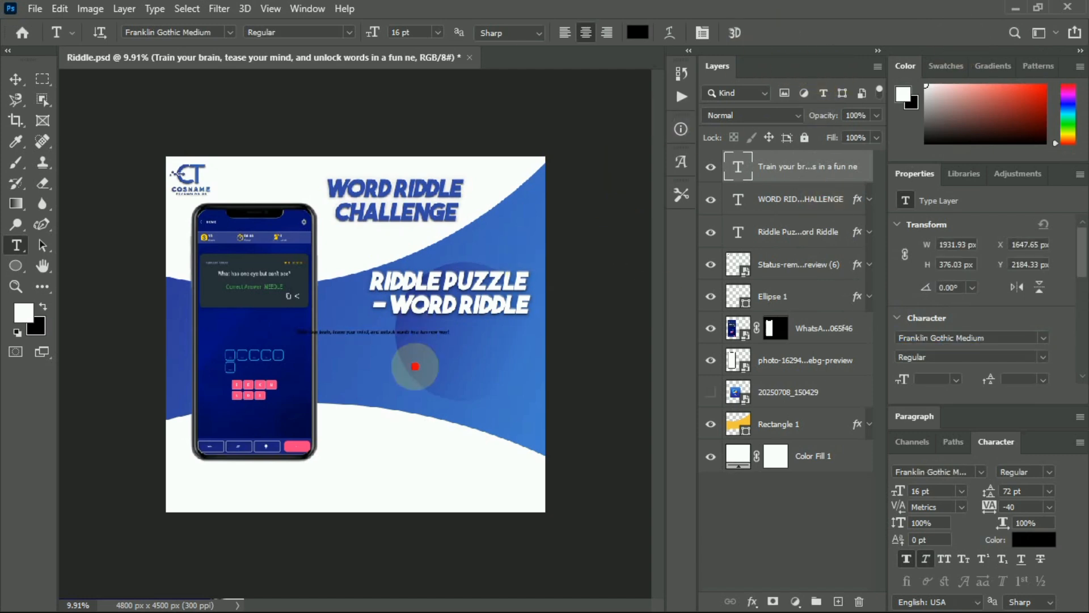
left_click(14, 78)
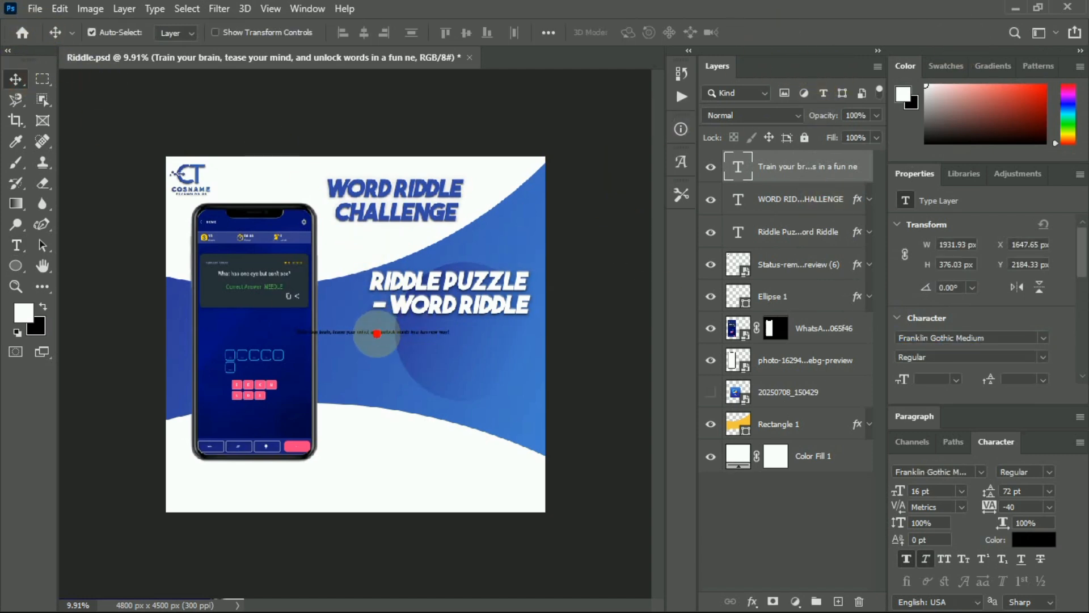
Move the tagline directly under the title and rescale it to 13.95 pt, about the title's width.
left_click_drag(372, 328, 403, 230)
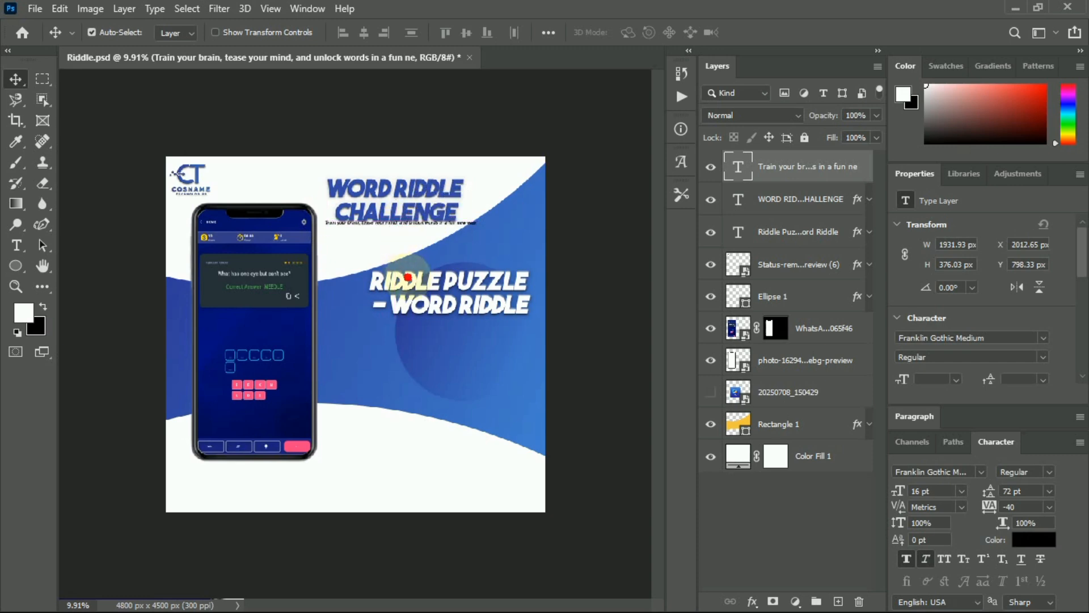
scroll(410, 279, "up", 3)
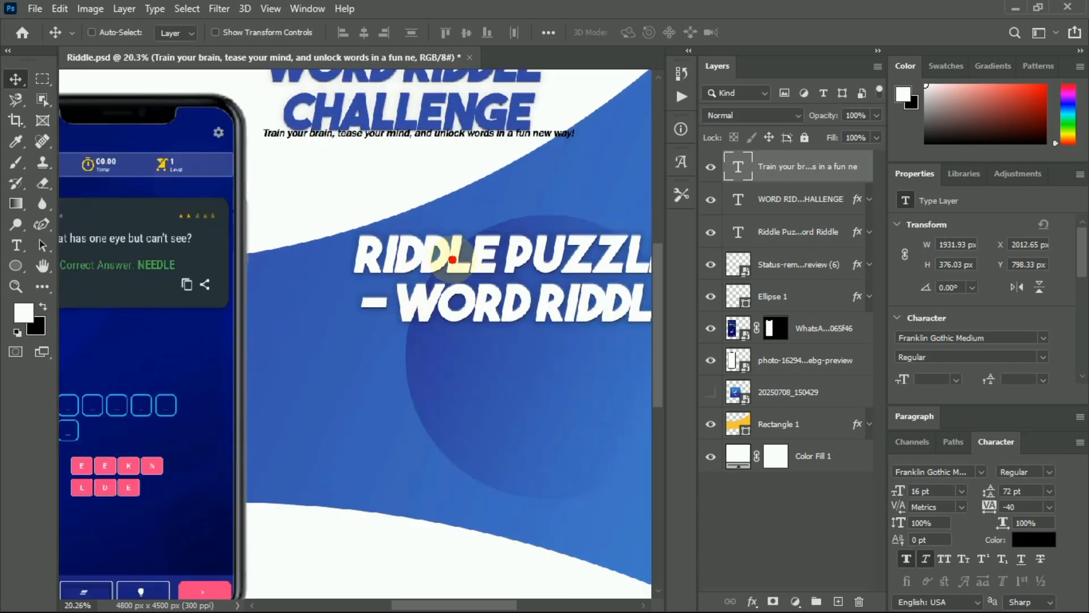
scroll(448, 255, "up", 2)
scroll(453, 252, "up", 1)
scroll(483, 243, "up", 2)
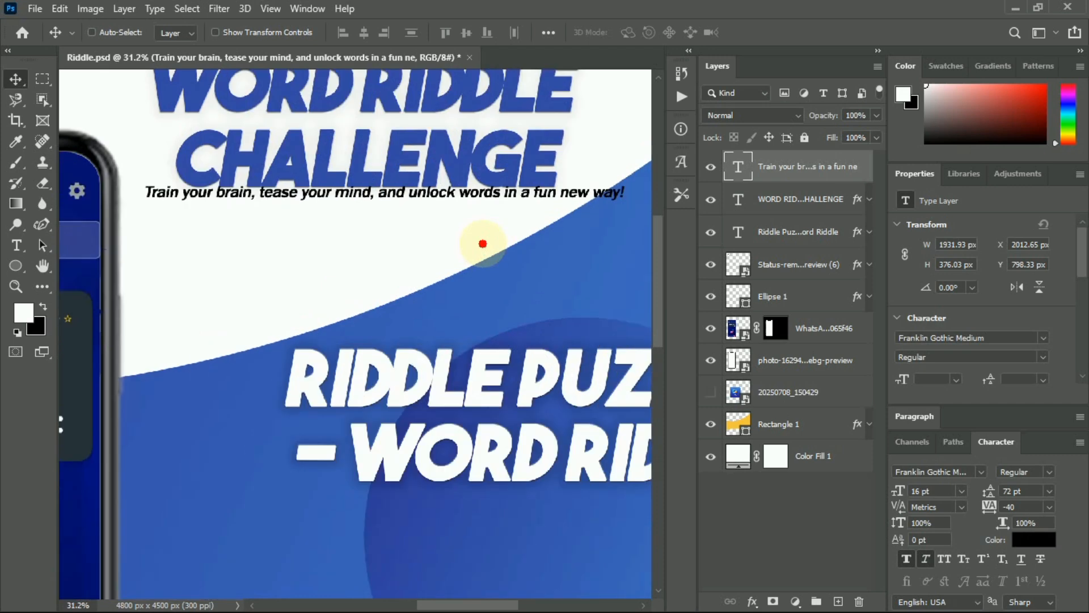
left_click_drag(415, 192, 417, 200)
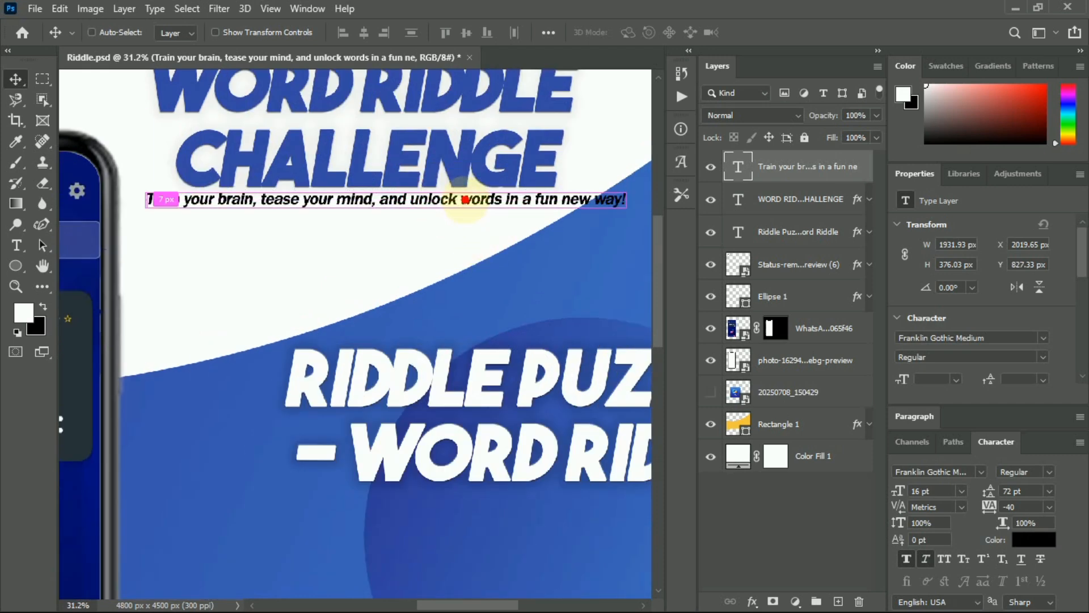
key("ctrl+t")
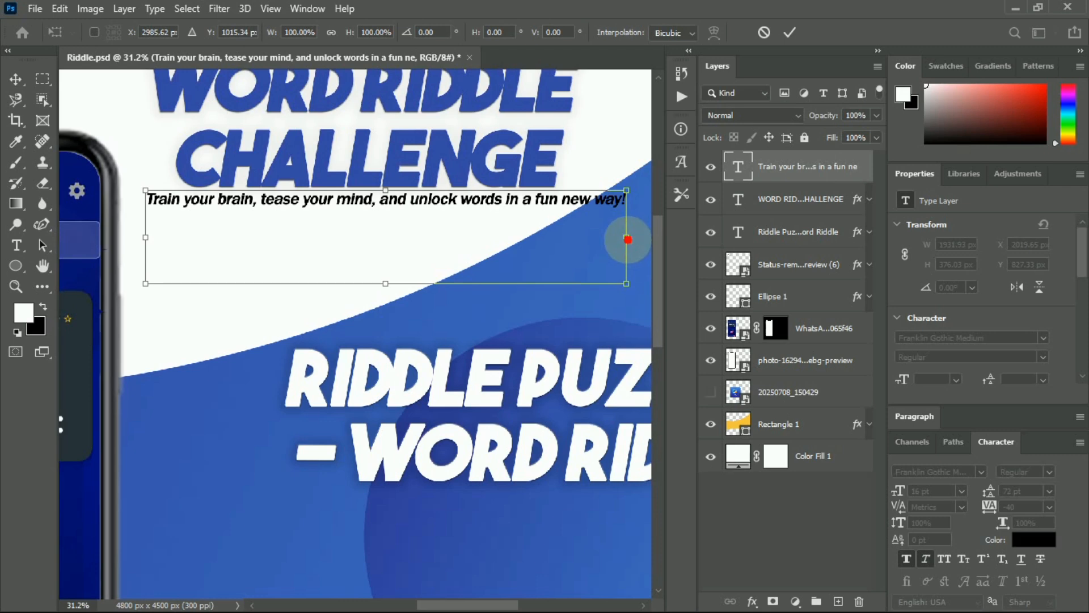
left_click_drag(626, 239, 501, 236)
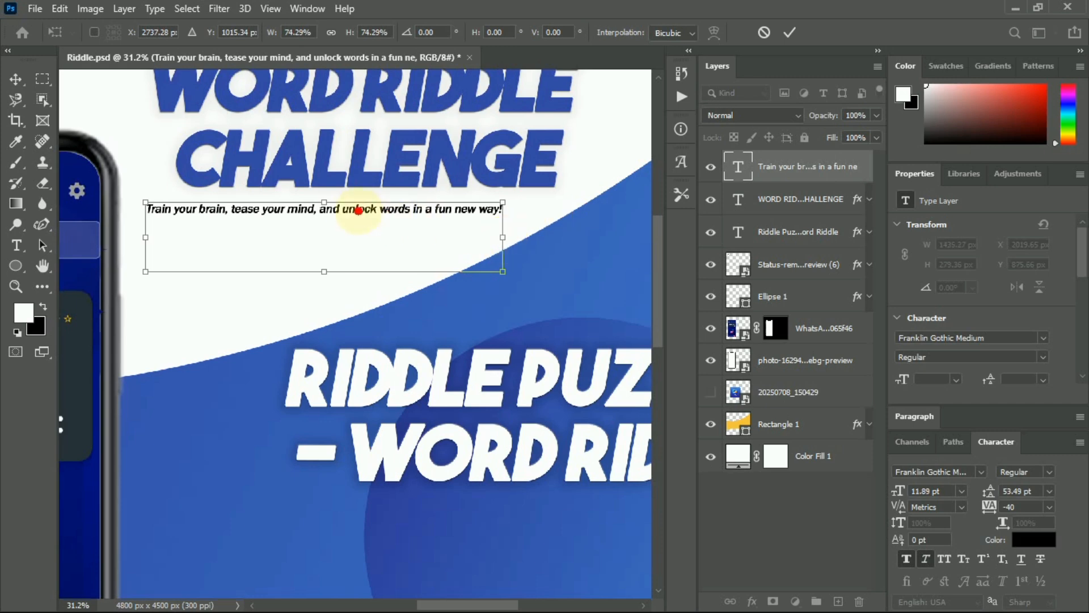
mouse_move(357, 214)
left_mouse_down()
mouse_move(375, 213)
mouse_move(360, 210)
left_mouse_up()
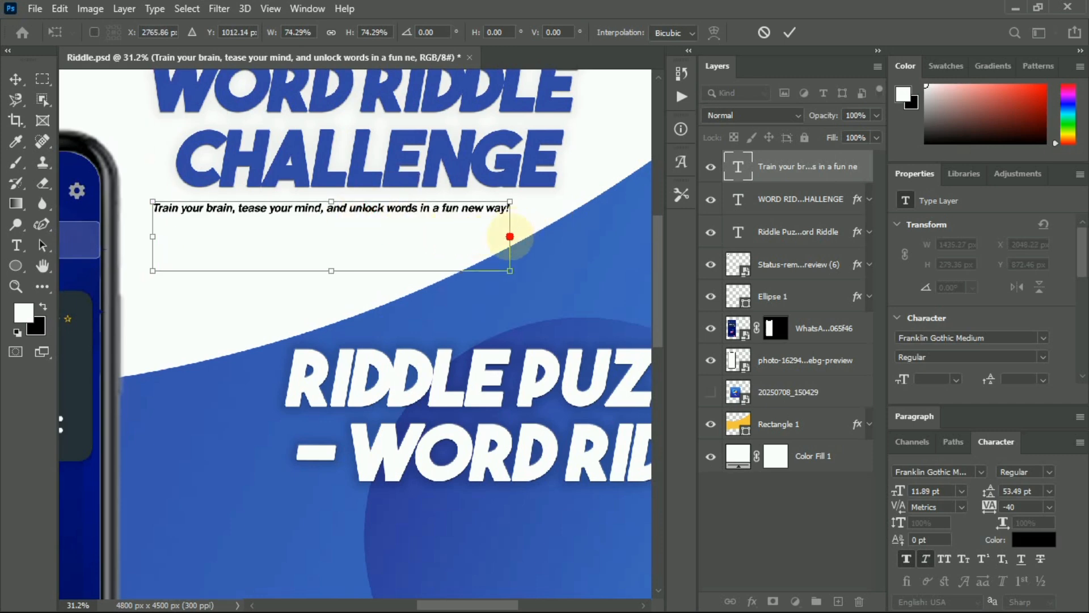
left_click_drag(510, 237, 570, 239)
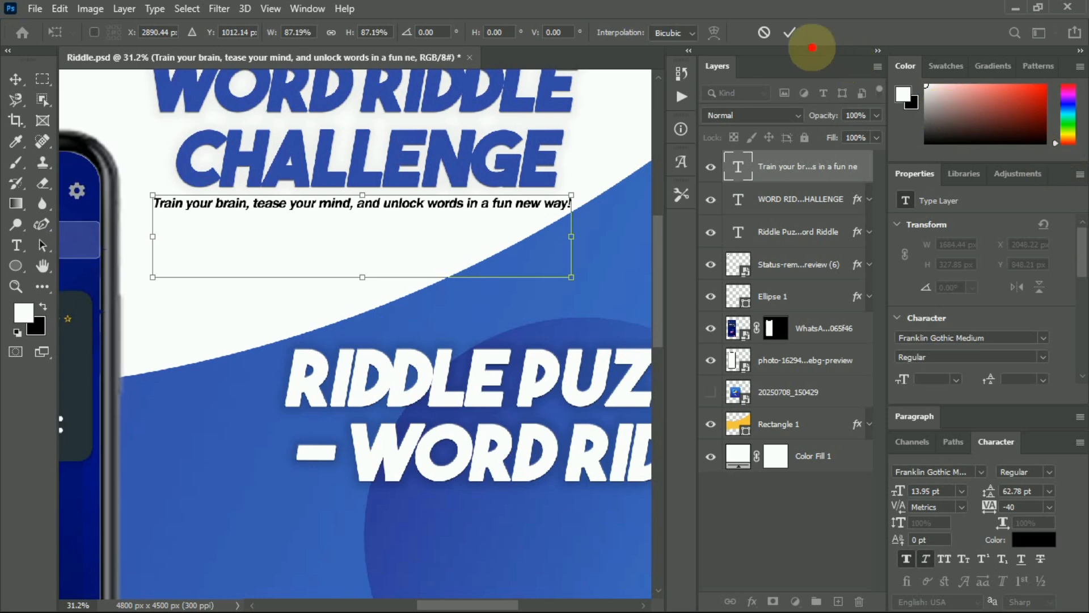
left_click(791, 32)
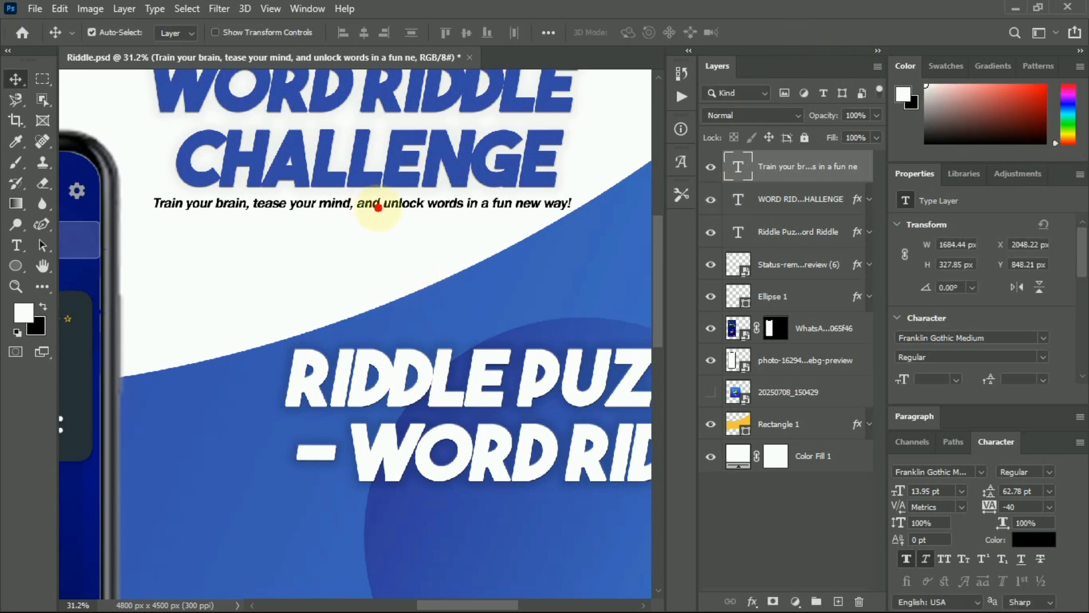
Break the tagline before 'unlock' onto two lines and set its leading to 18 pt.
double_click(382, 203)
left_click(382, 203)
key("Return")
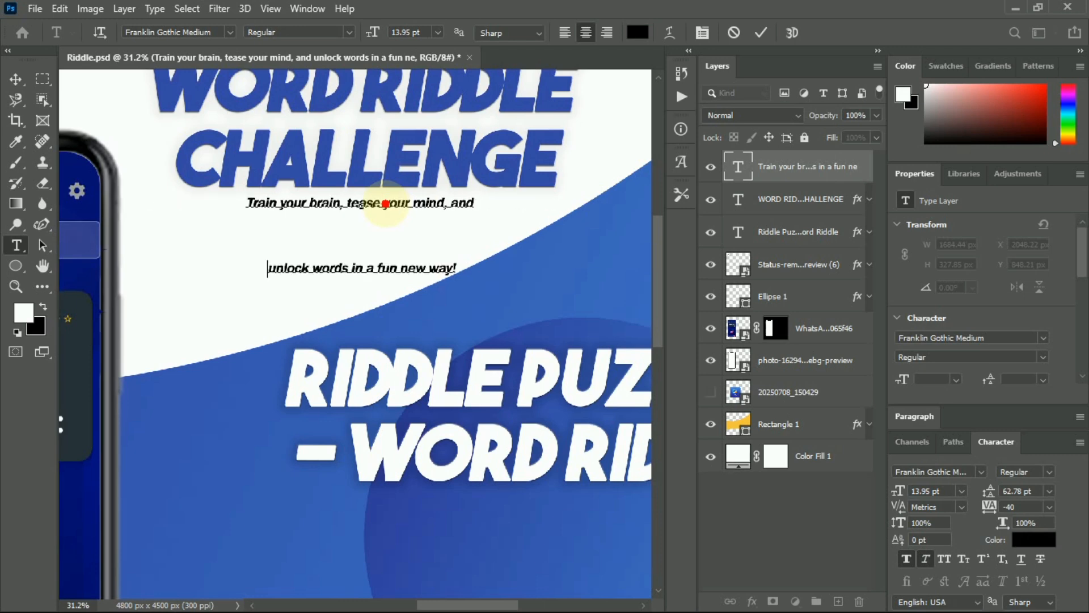
key("ctrl+a")
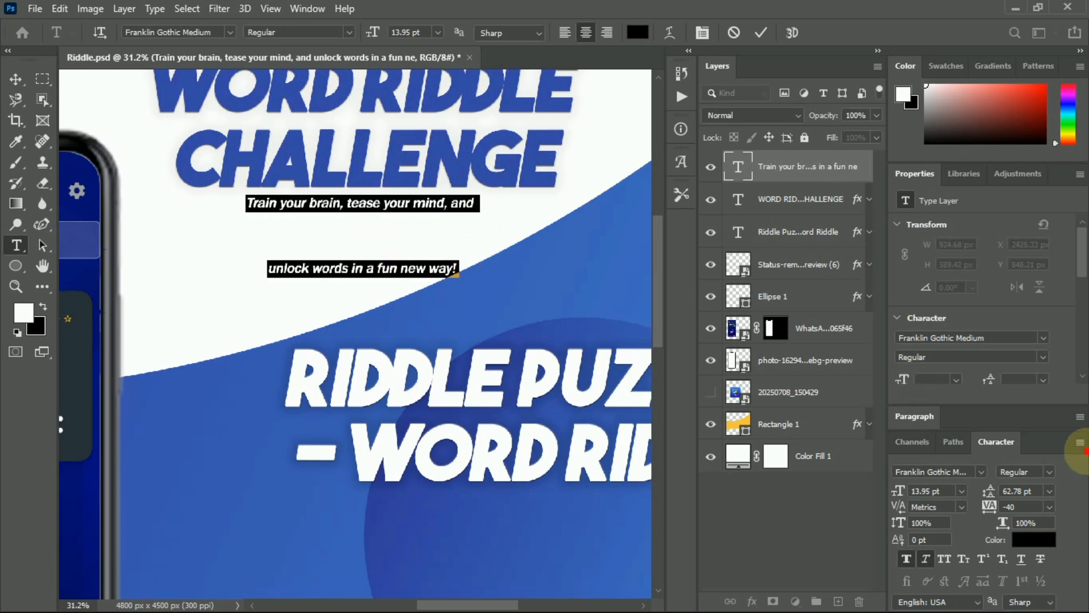
scroll(1052, 354, "down", 3)
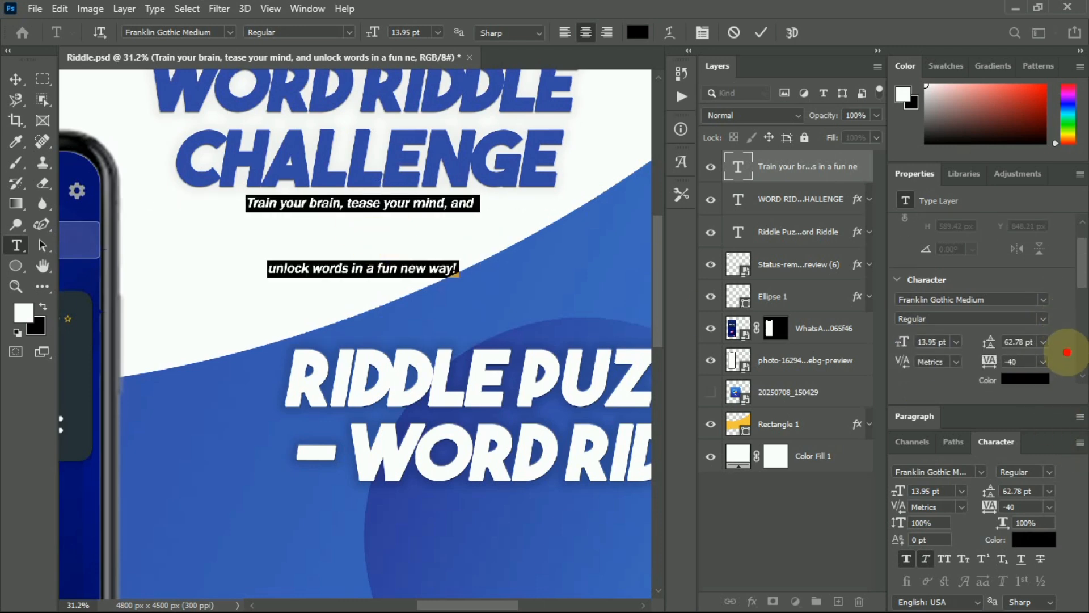
left_click(1044, 340)
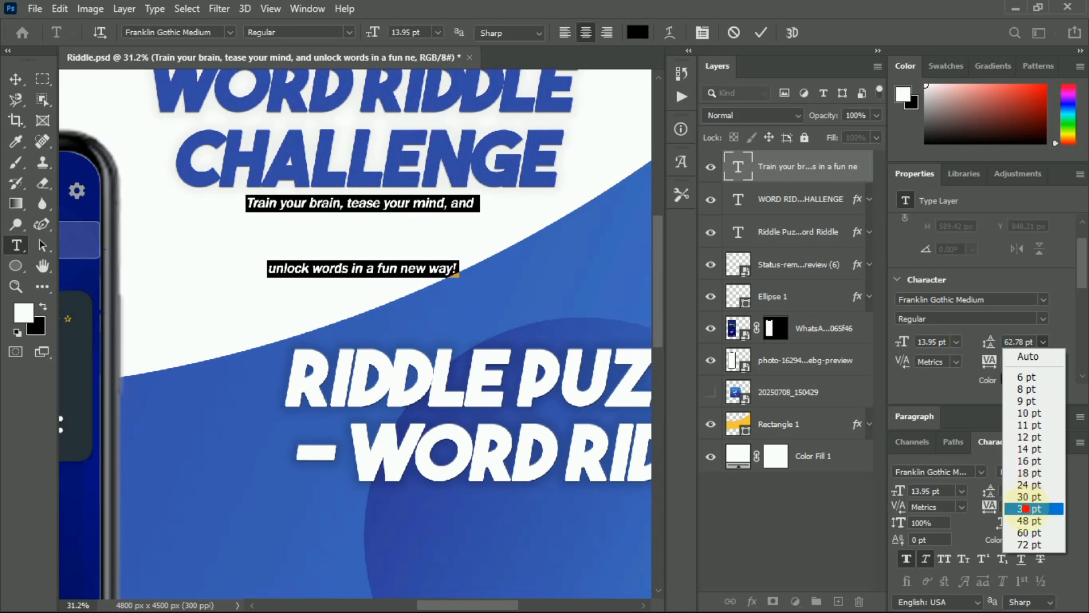
left_click(1026, 508)
left_click(1044, 341)
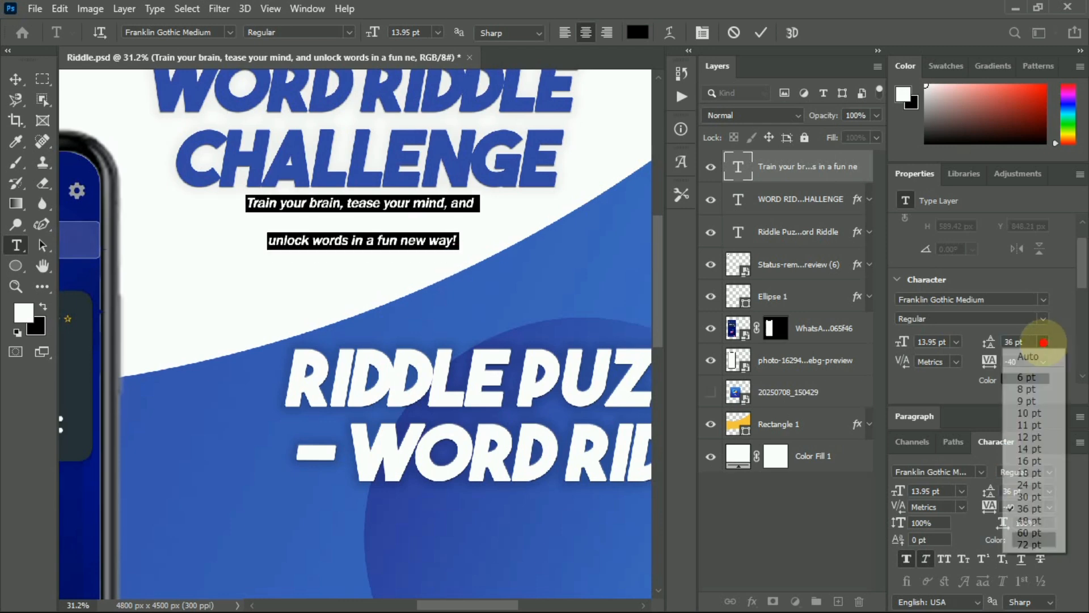
left_click(1023, 472)
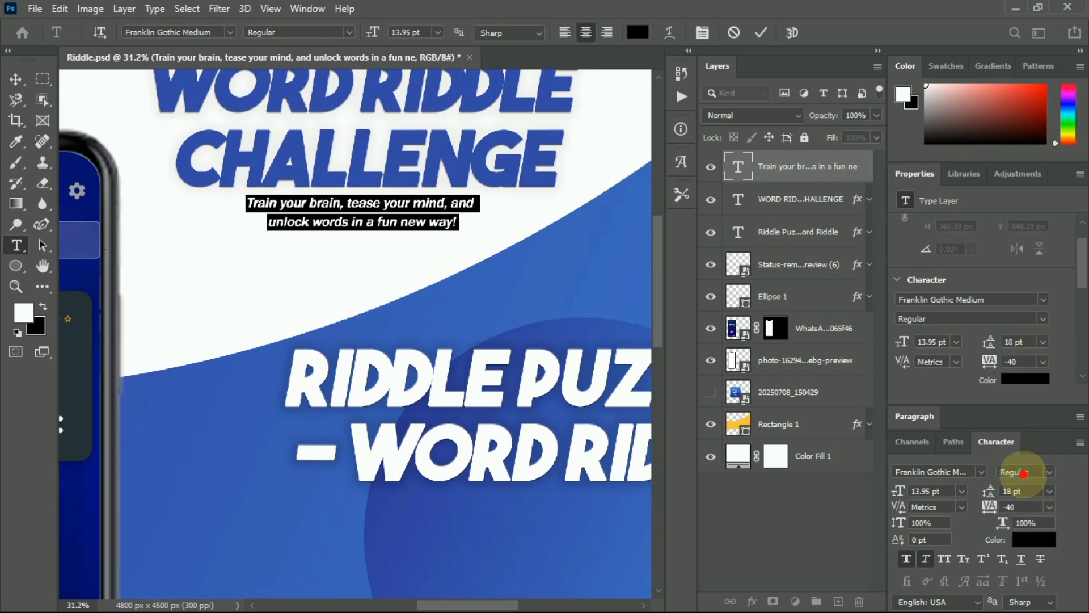
left_click(761, 32)
key("v")
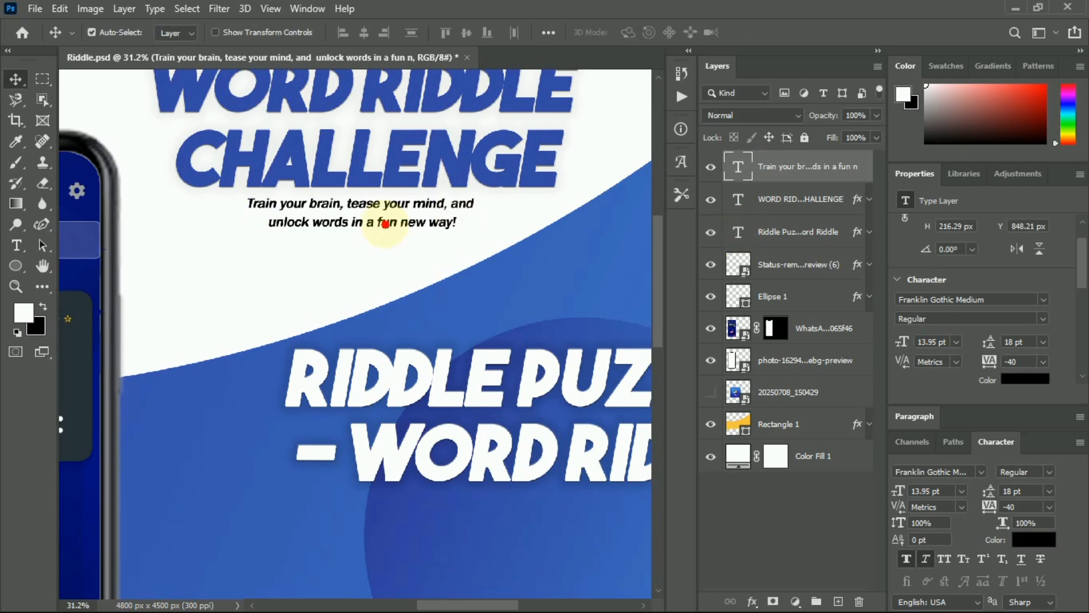
key("ctrl+t")
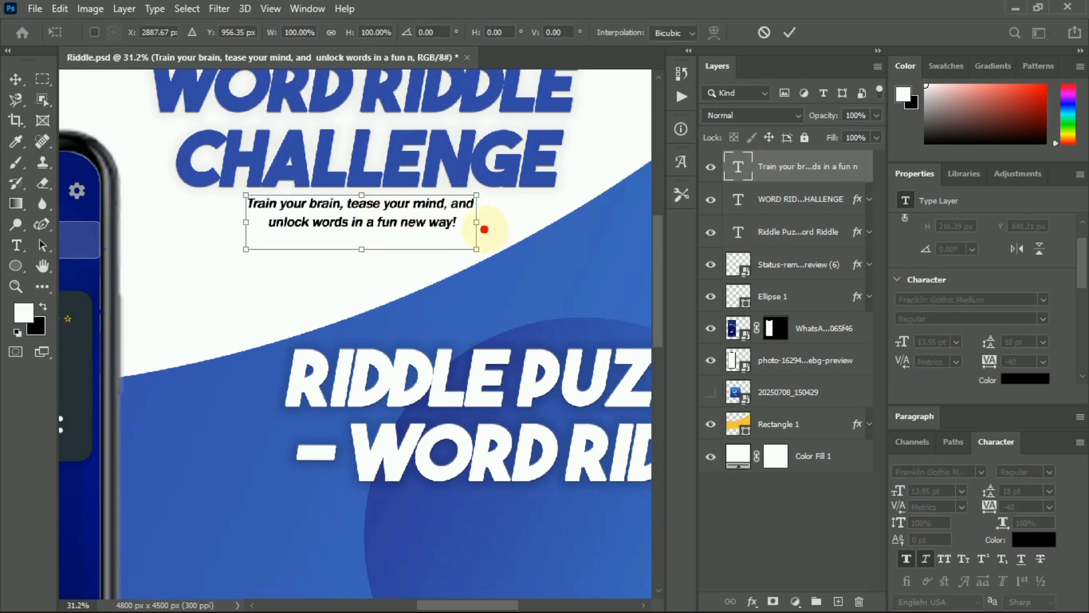
Scale the two-line tagline up to 17.48 pt and centre it just beneath the title.
left_click_drag(477, 223, 560, 243)
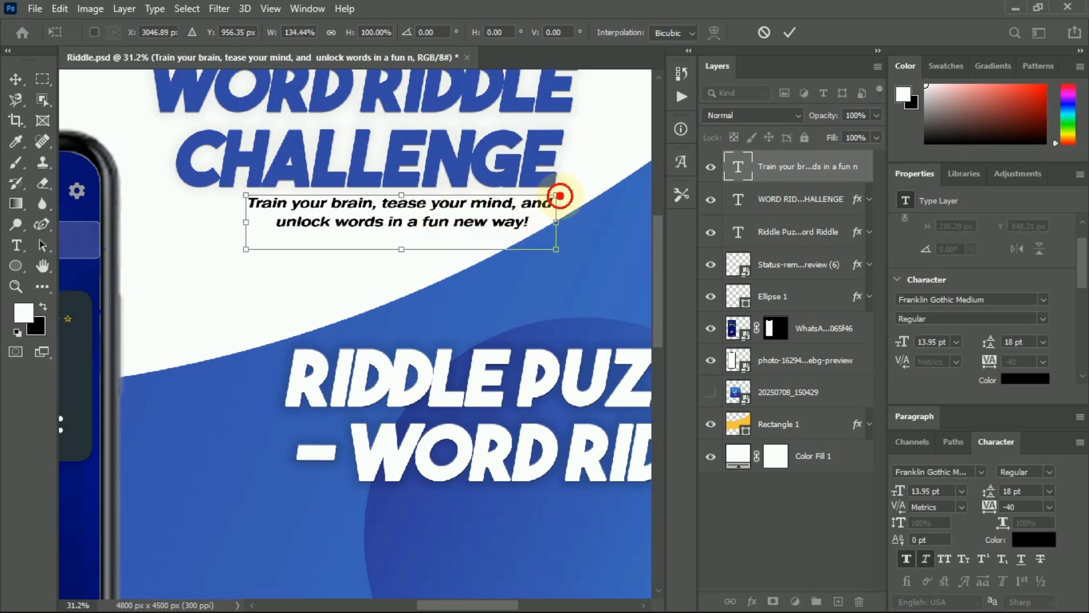
left_click_drag(560, 195, 612, 186)
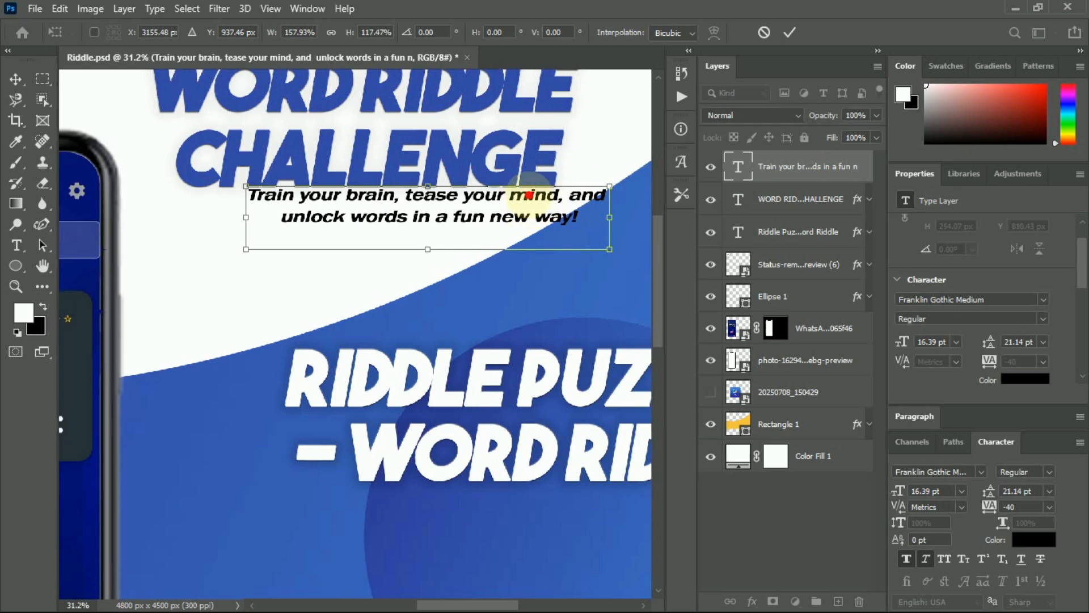
left_click_drag(528, 195, 467, 196)
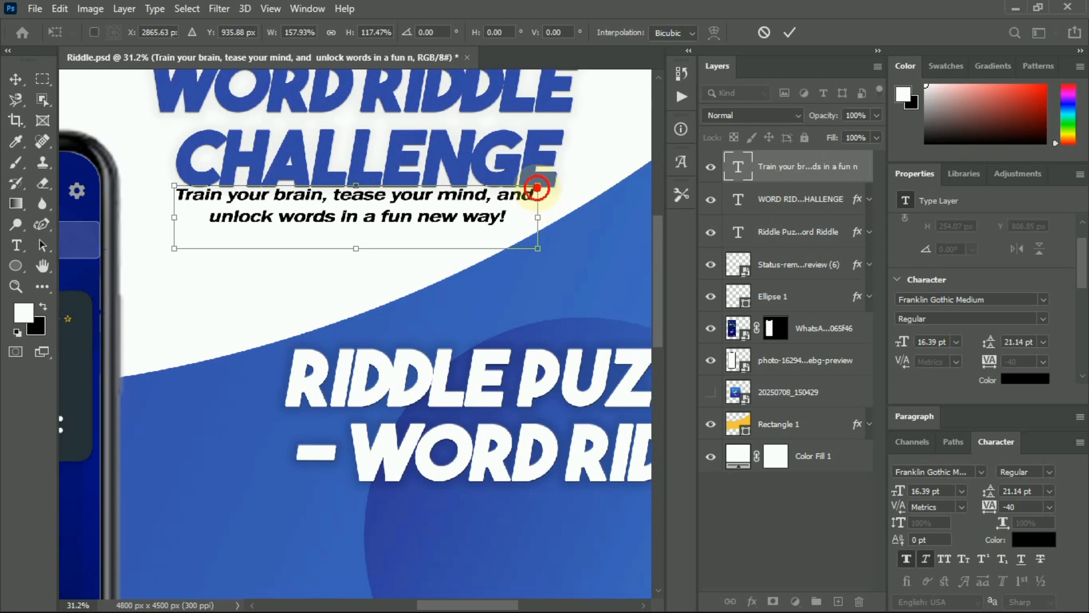
left_click_drag(537, 187, 569, 183)
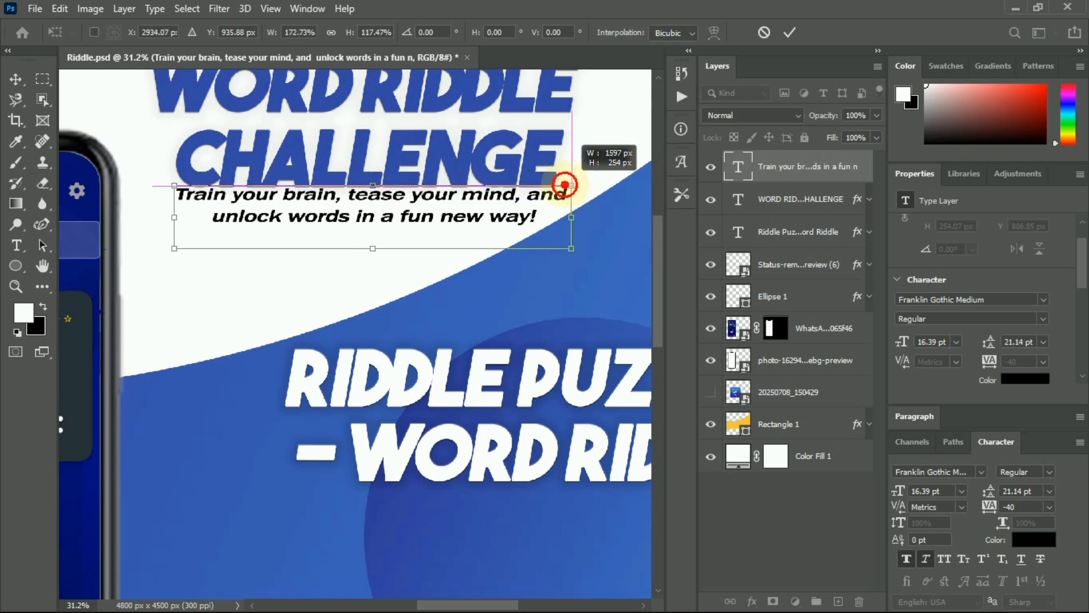
key("ctrl+z")
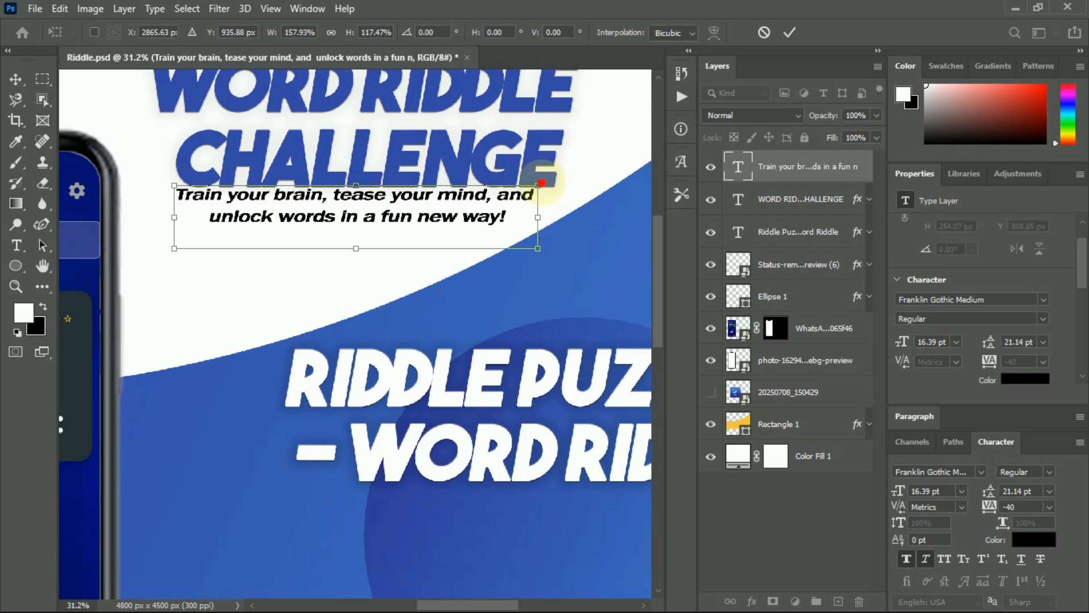
mouse_move(554, 183)
left_mouse_down()
mouse_move(571, 175)
mouse_move(564, 185)
left_mouse_up()
left_click_drag(399, 207, 399, 213)
left_click(793, 35)
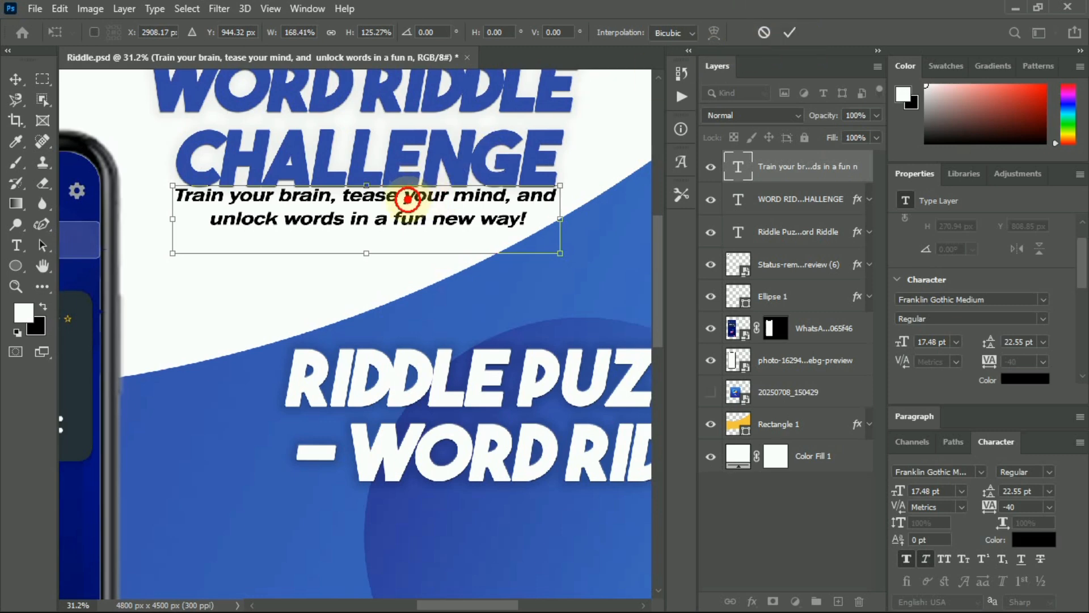
left_click_drag(407, 199, 408, 203)
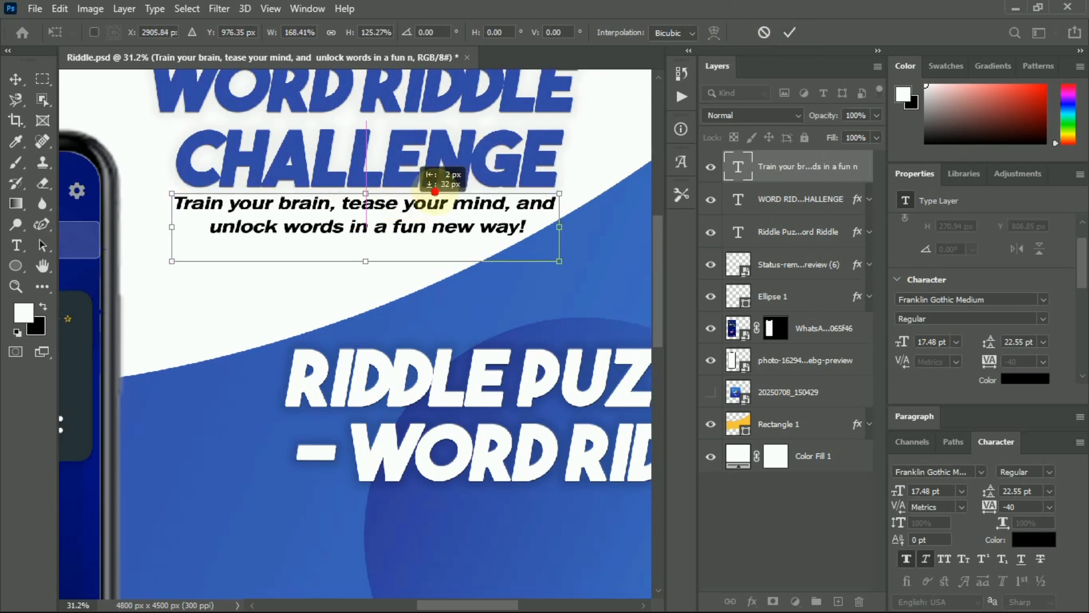
Commit the tagline placement and zoom out to review the full poster layout.
left_click(788, 32)
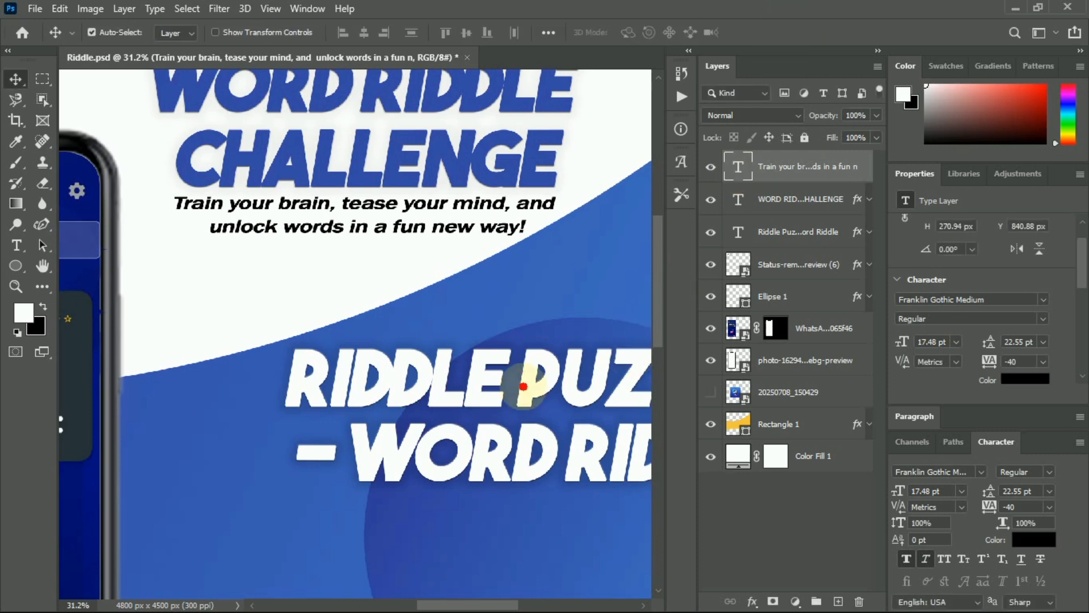
scroll(345, 331, "down", 1)
scroll(345, 332, "down", 5)
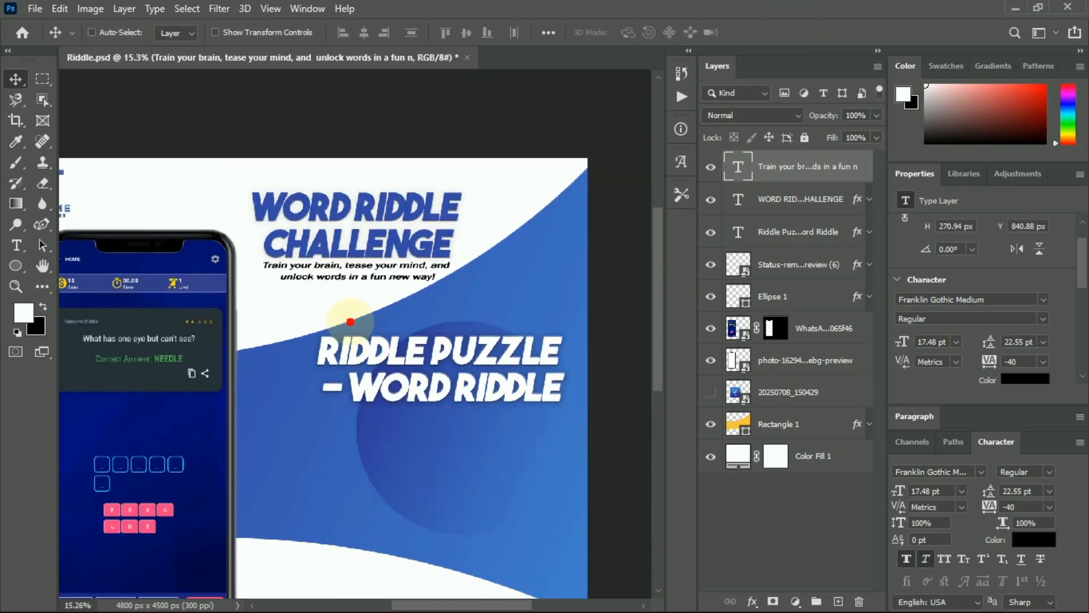
scroll(351, 321, "up", 2)
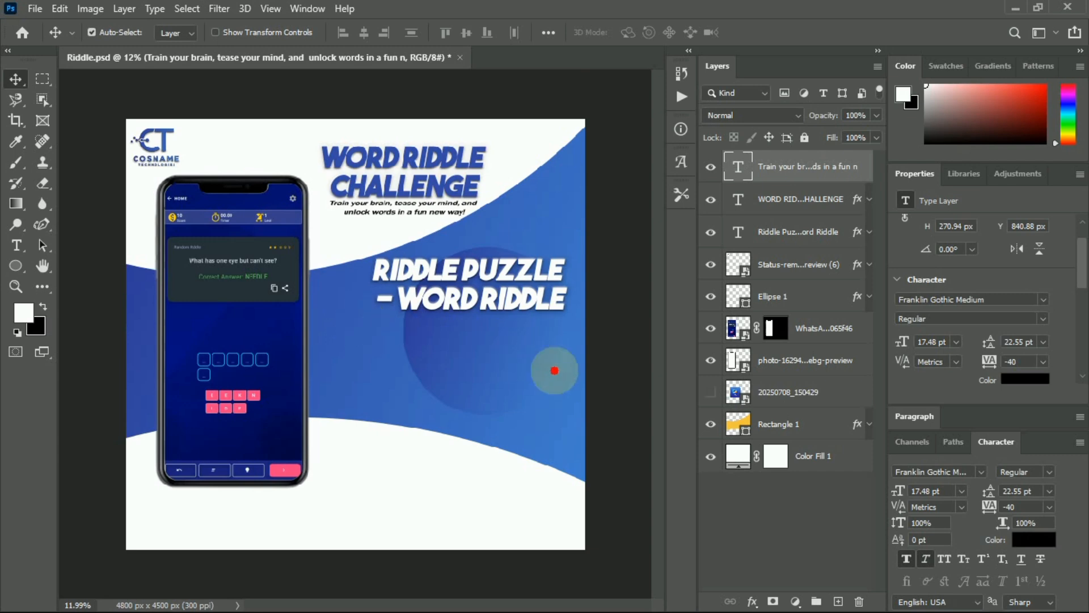
left_click(701, 594)
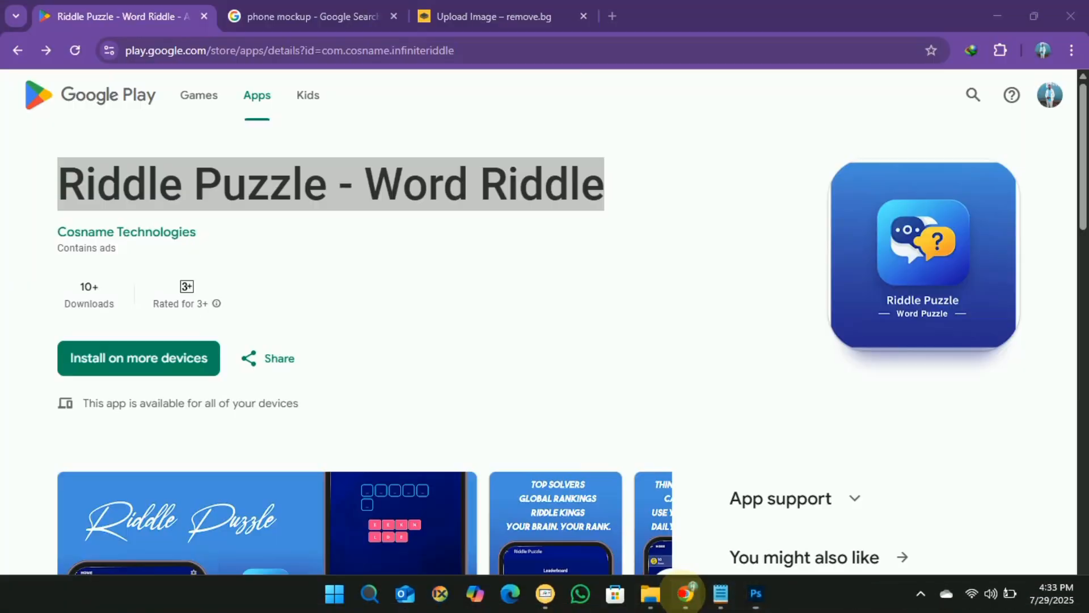
left_click(756, 594)
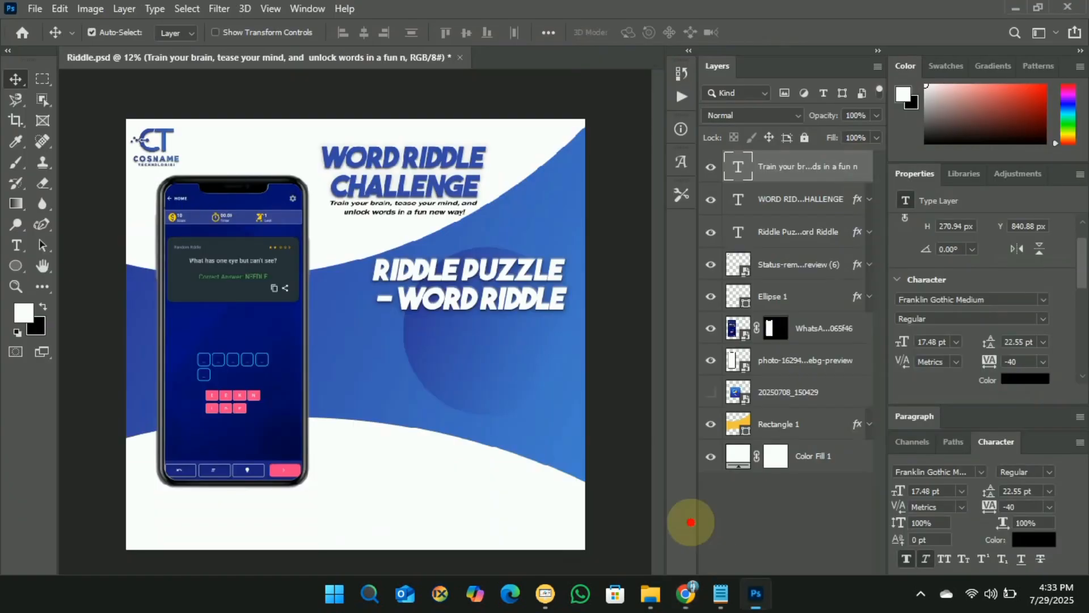
Select the 'How it works:' heading and its four lines in riddle.txt, then switch back to the poster.
left_click(721, 593)
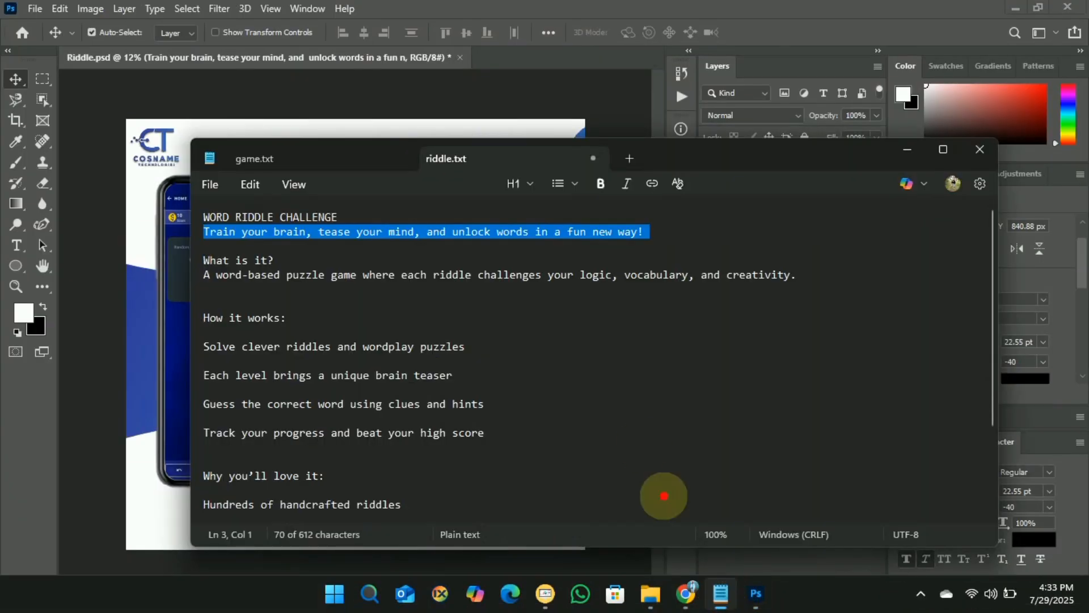
left_click_drag(498, 433, 211, 318)
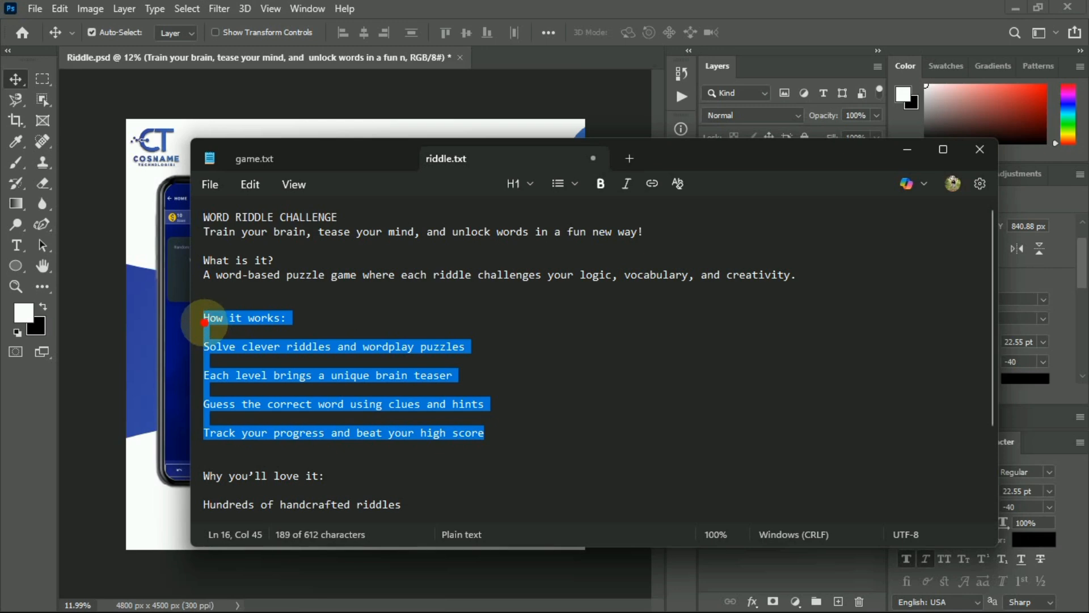
mouse_move(701, 594)
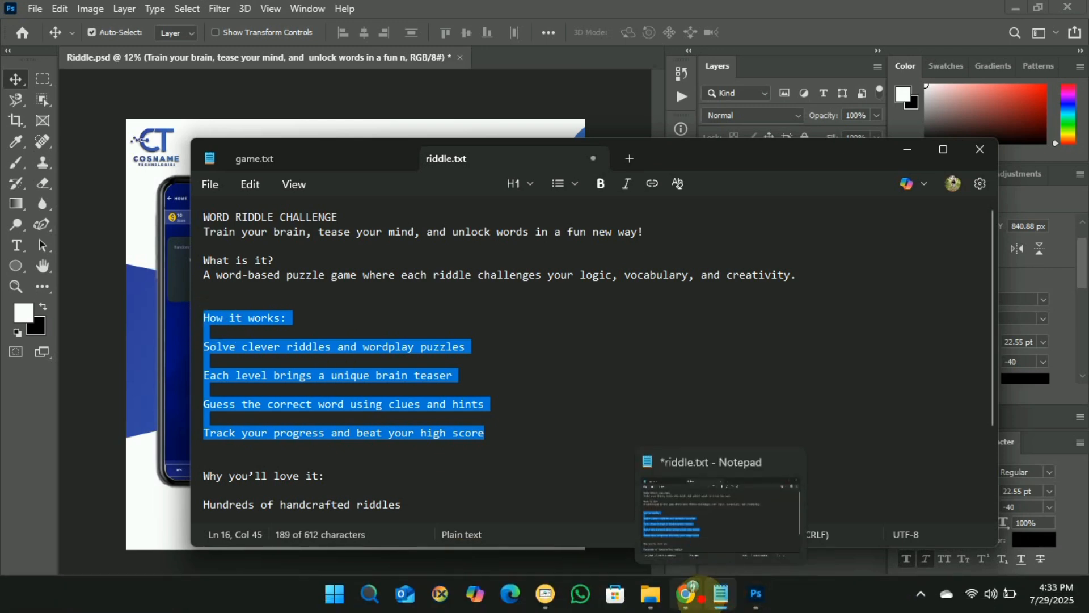
left_click(757, 593)
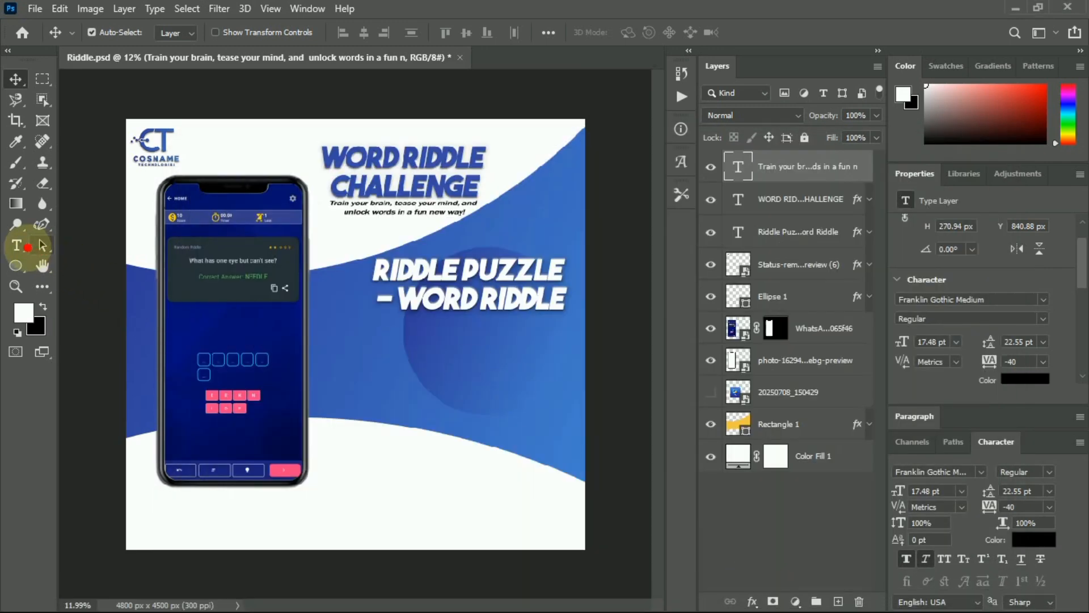
Paste the 'How it works' lines as new text below the headline and colour them white.
left_click(16, 245)
left_click(397, 337)
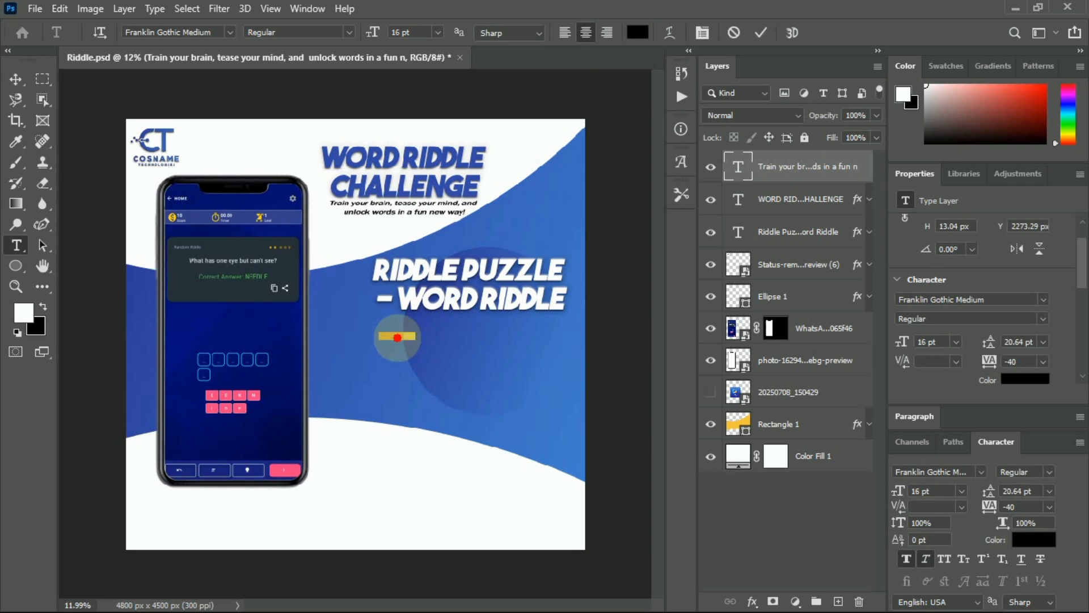
key("ctrl+v")
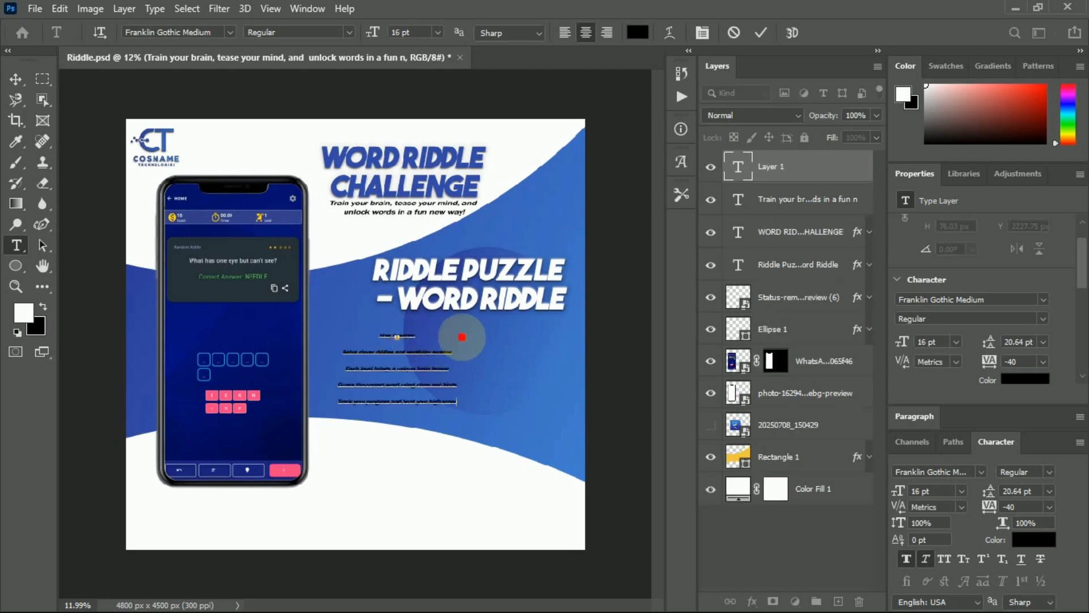
key("ctrl+a")
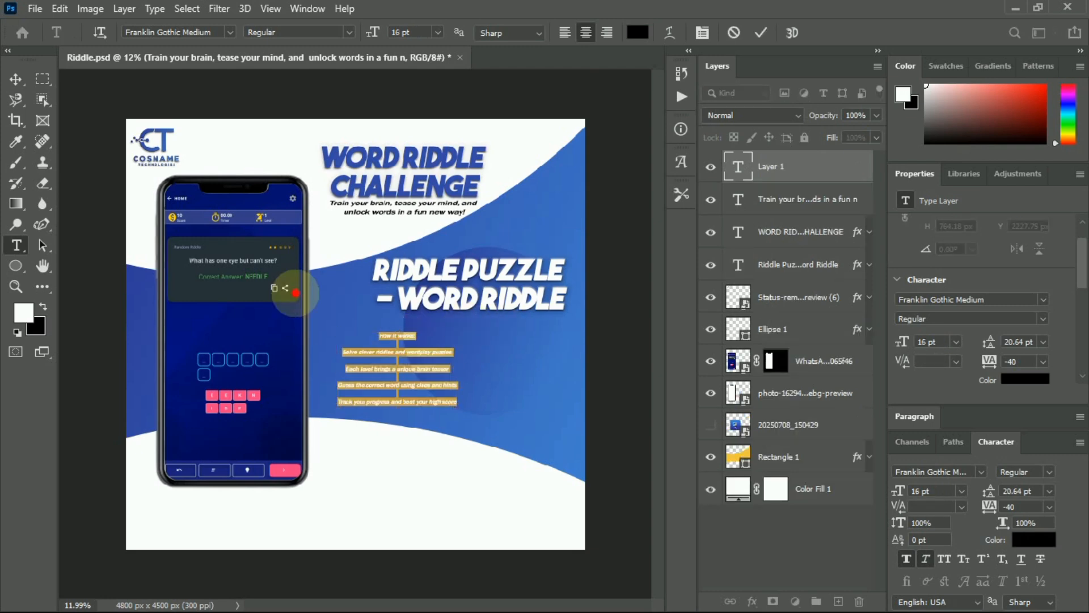
left_click(628, 32)
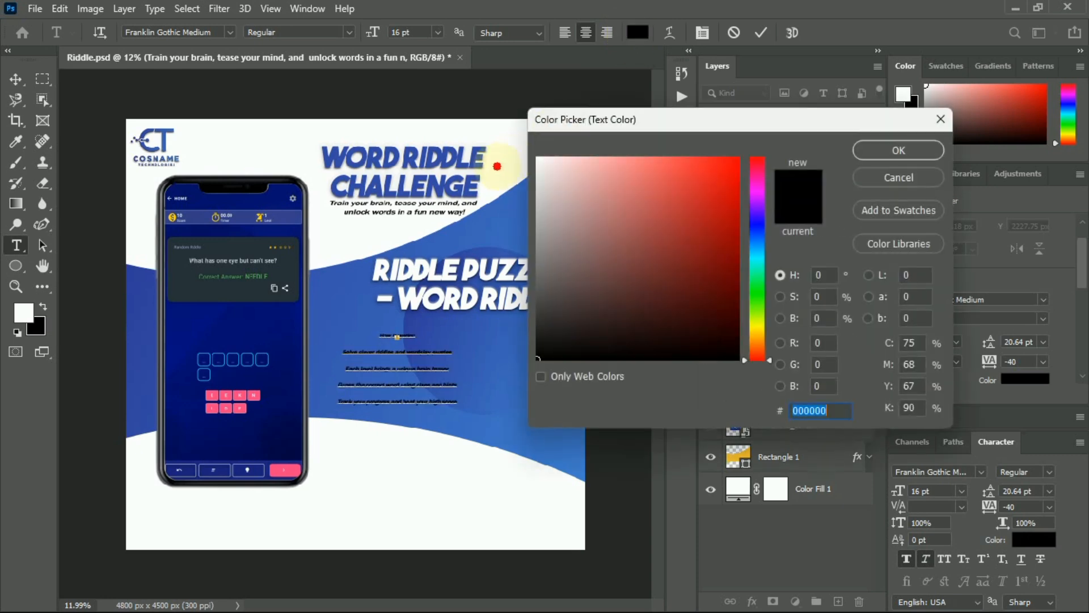
left_click_drag(554, 165, 533, 153)
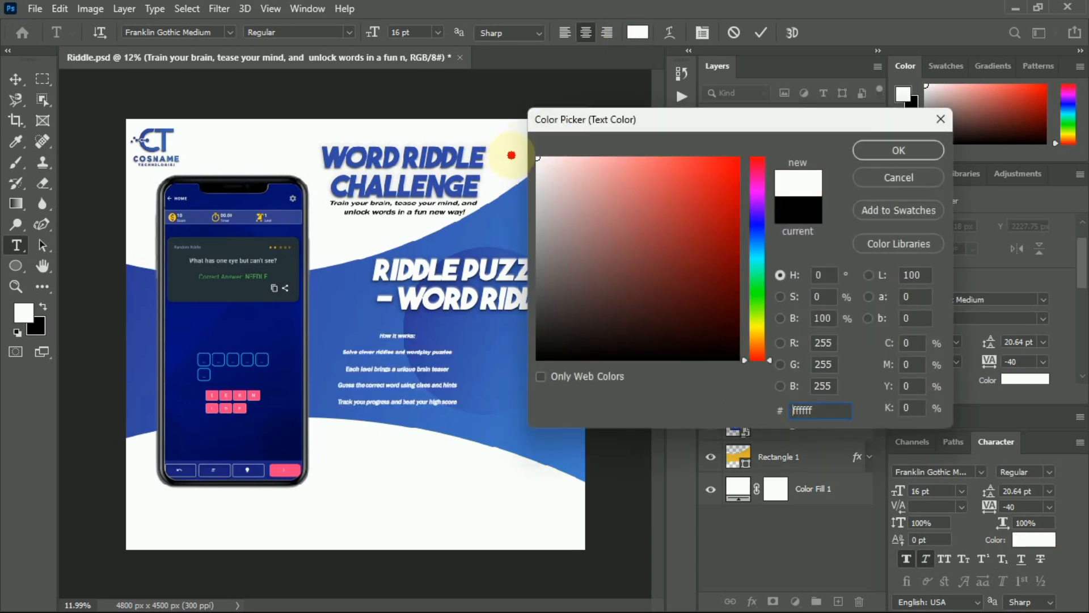
left_click(880, 152)
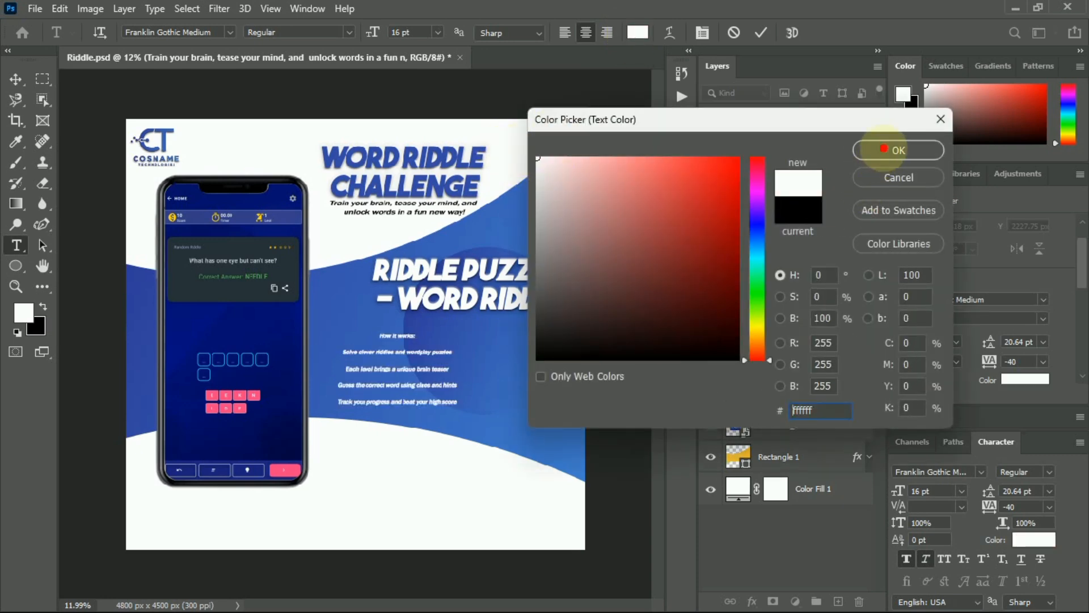
Set the list's leading to 12 pt, left-align it, commit, and save the poster.
left_click(1043, 342)
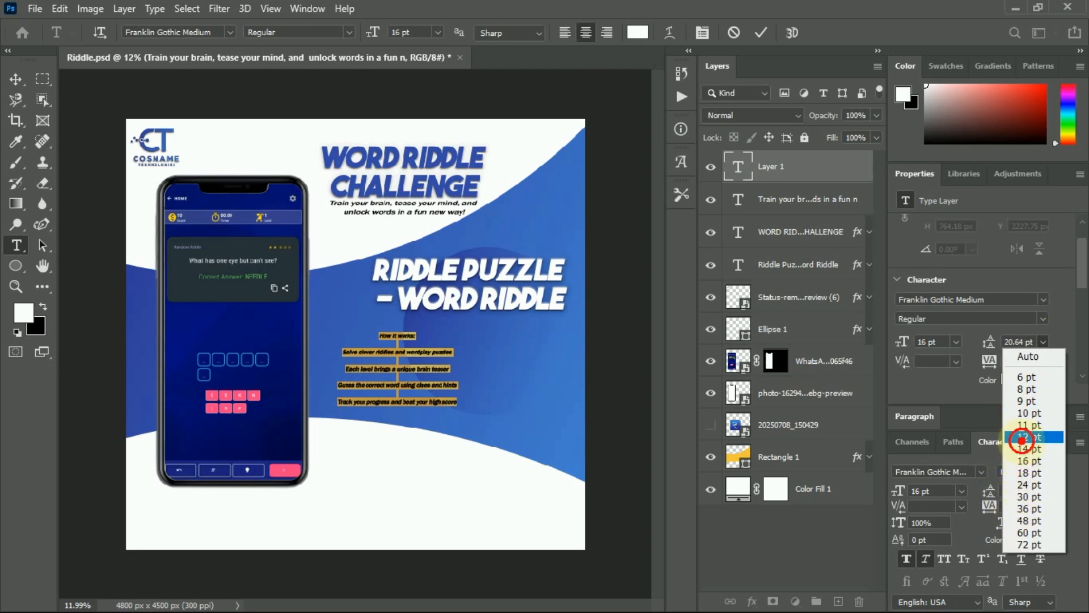
left_click(1023, 437)
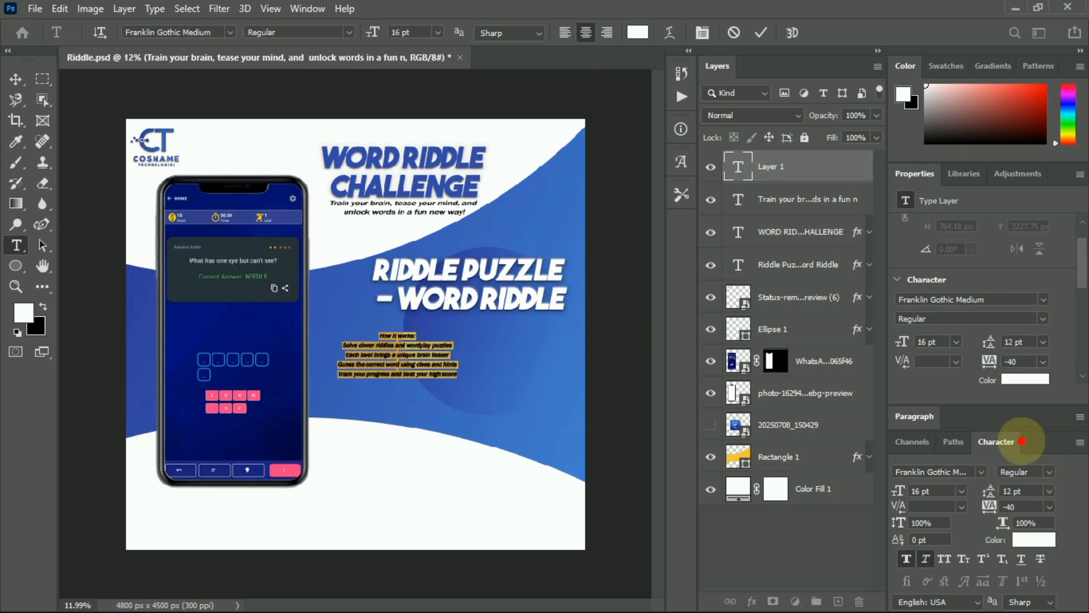
scroll(984, 368, "down", 1)
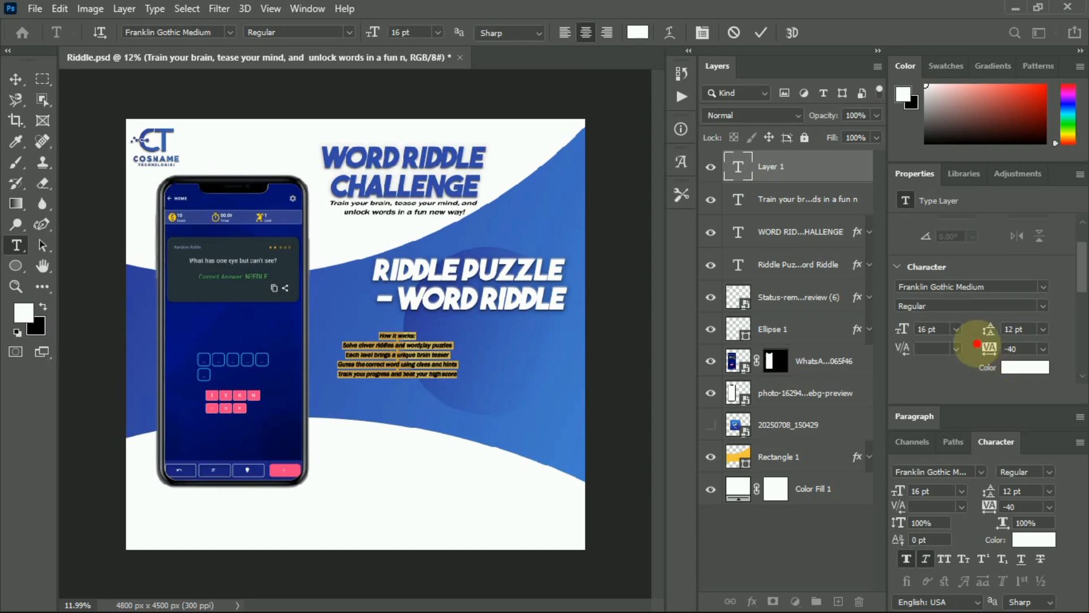
left_click(567, 32)
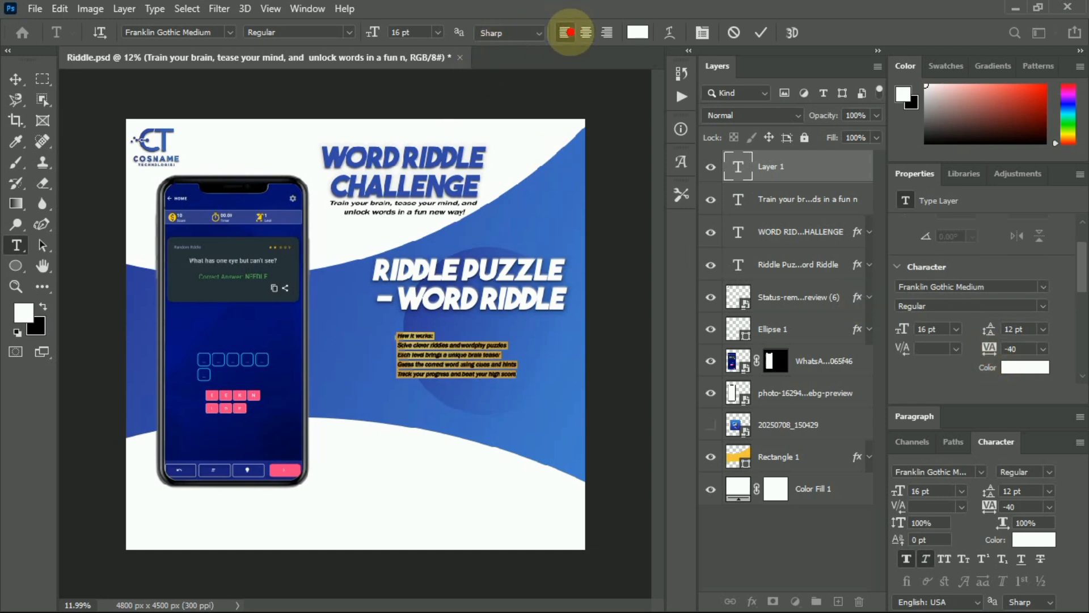
left_click(761, 32)
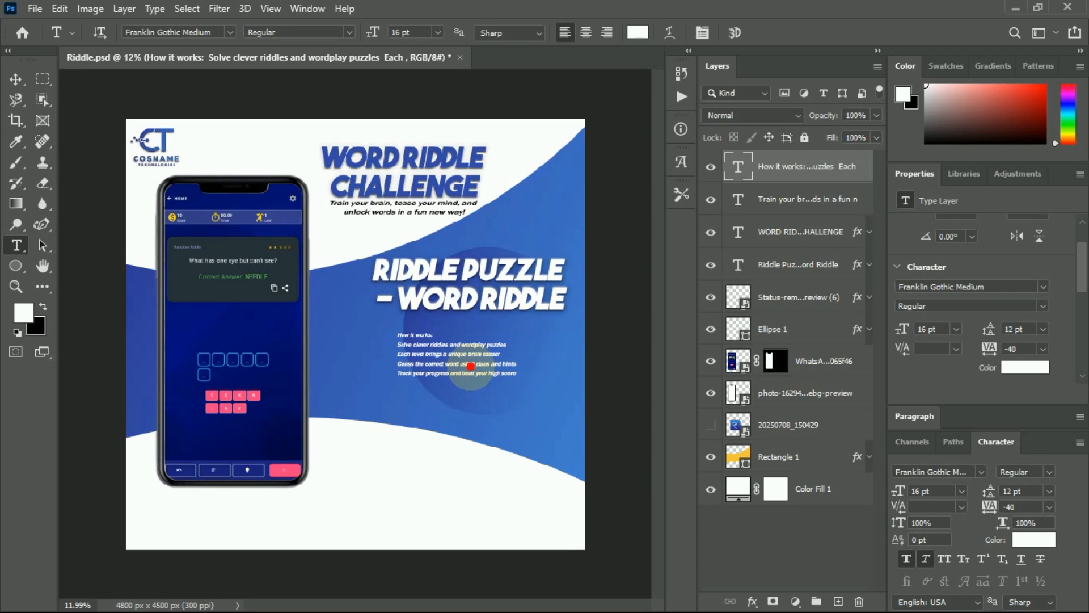
key("ctrl+s")
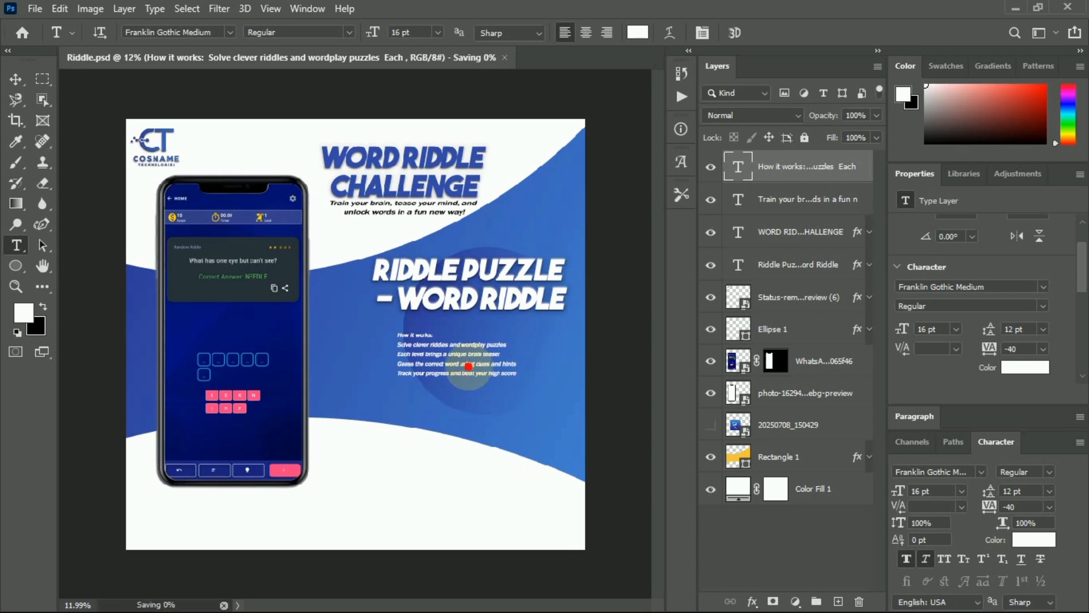
Enlarge the 'How it works' text to 30 pt and move the block further left.
left_click(453, 355)
key("ctrl+a")
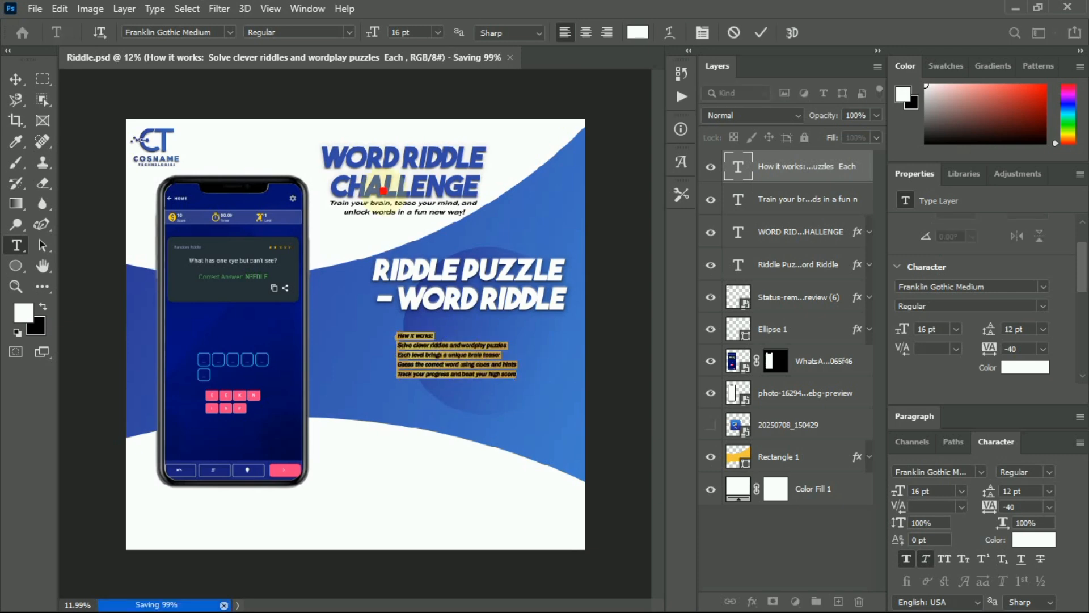
left_click(437, 33)
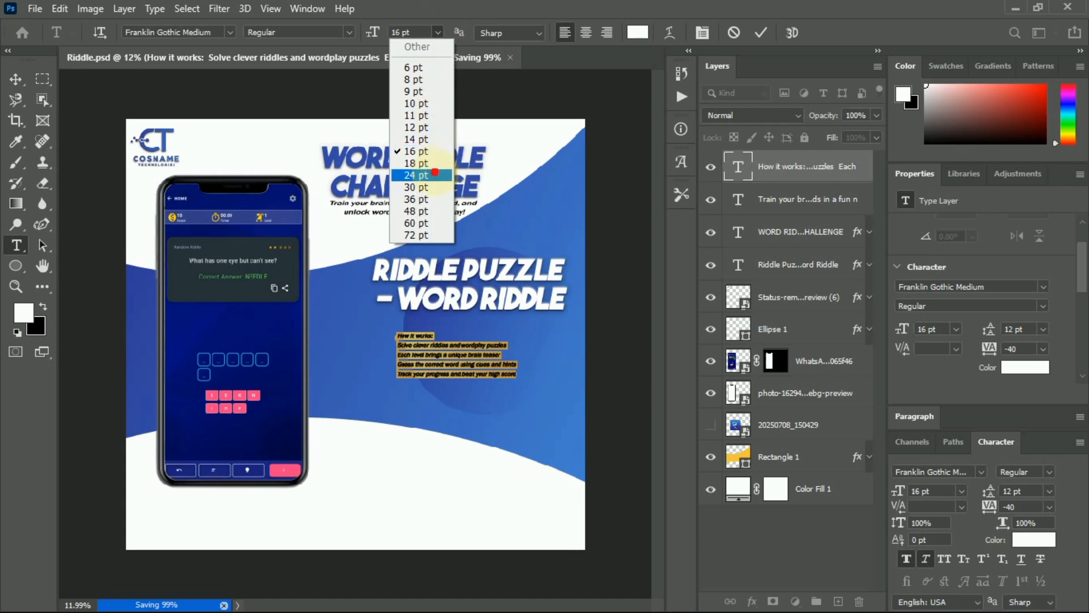
left_click(416, 187)
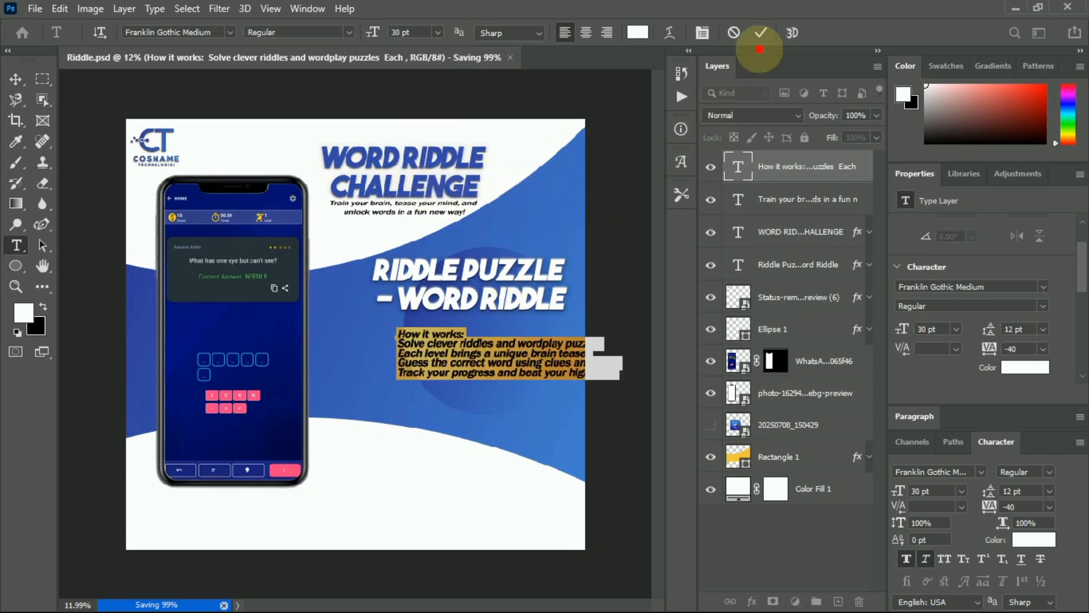
left_click(760, 33)
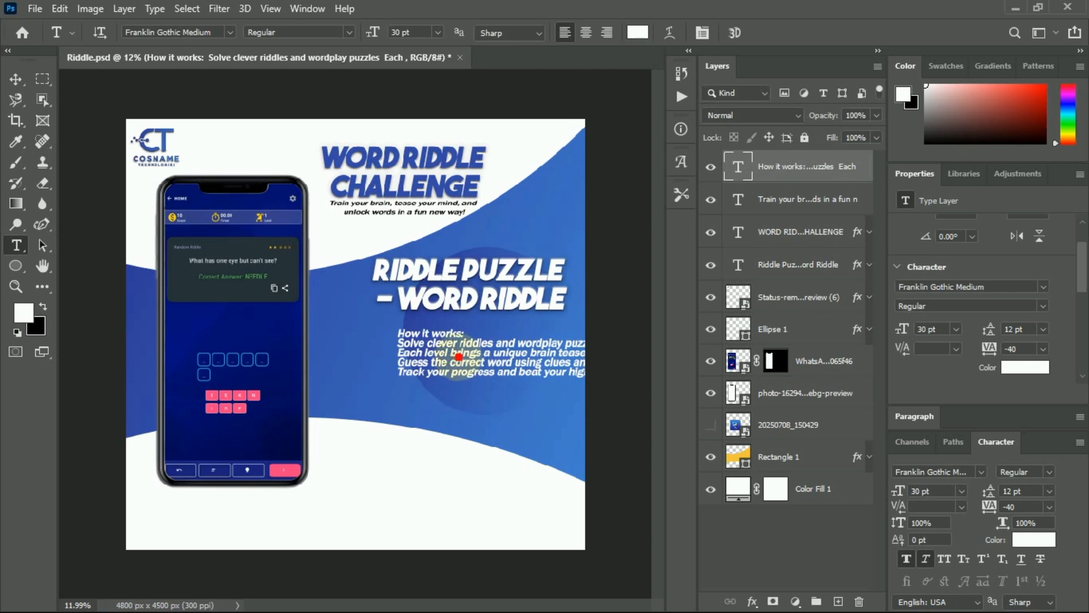
left_click(16, 79)
left_click_drag(459, 343, 414, 343)
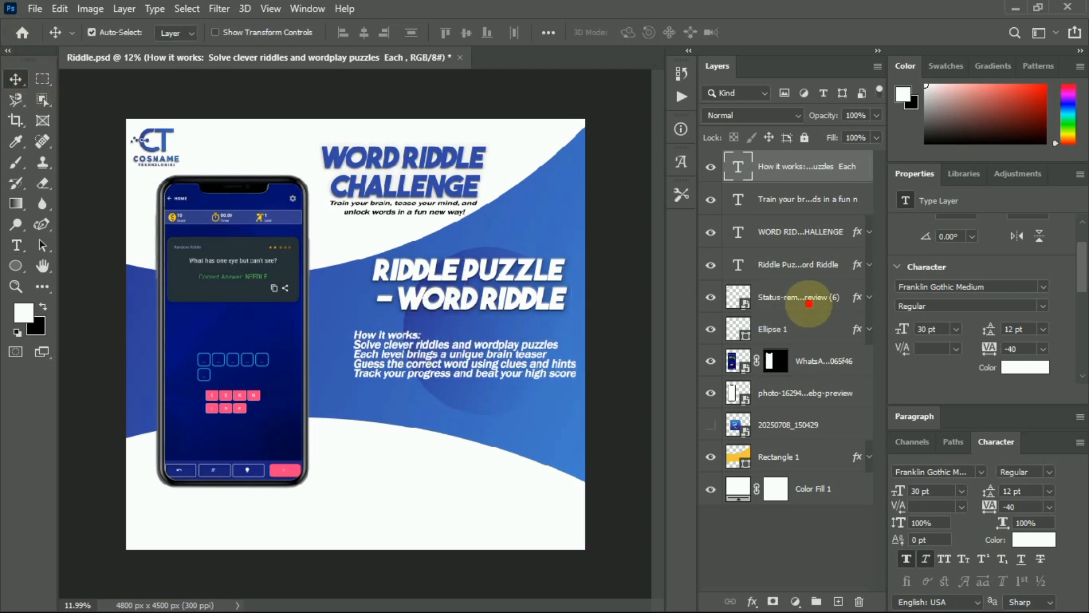
Widen the list's line spacing to 16 pt and remove the blank line after 'wordplay puzzles'.
left_click(1042, 329)
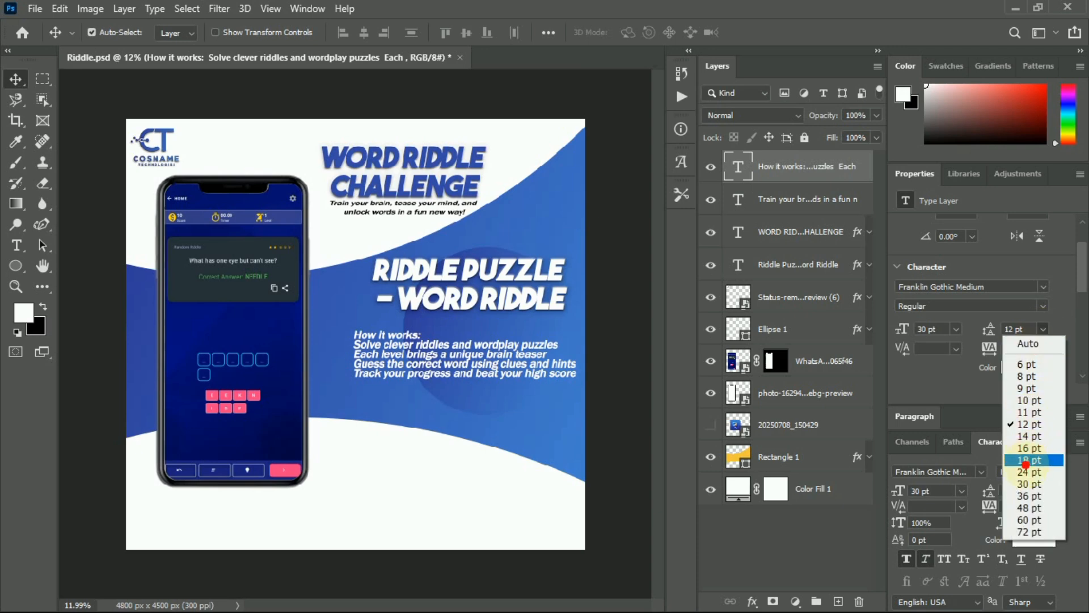
left_click(1026, 447)
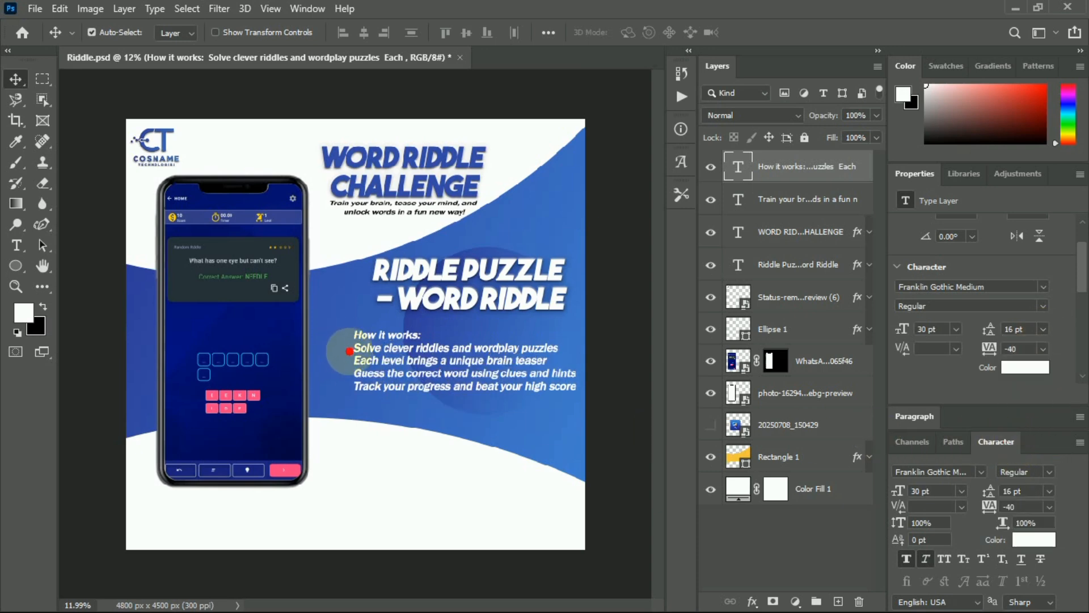
double_click(352, 351)
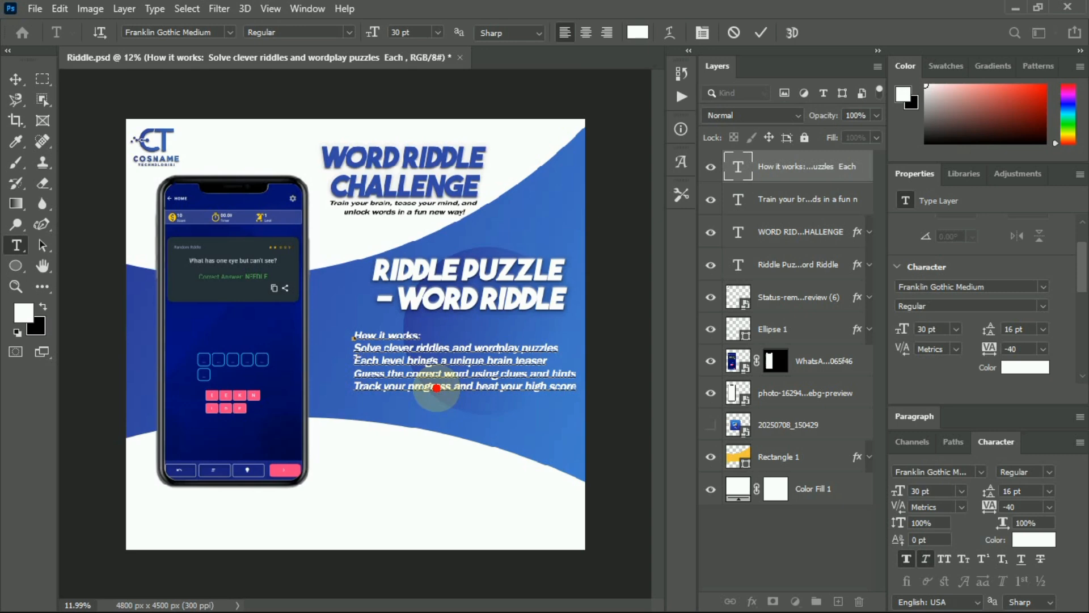
key("BackSpace")
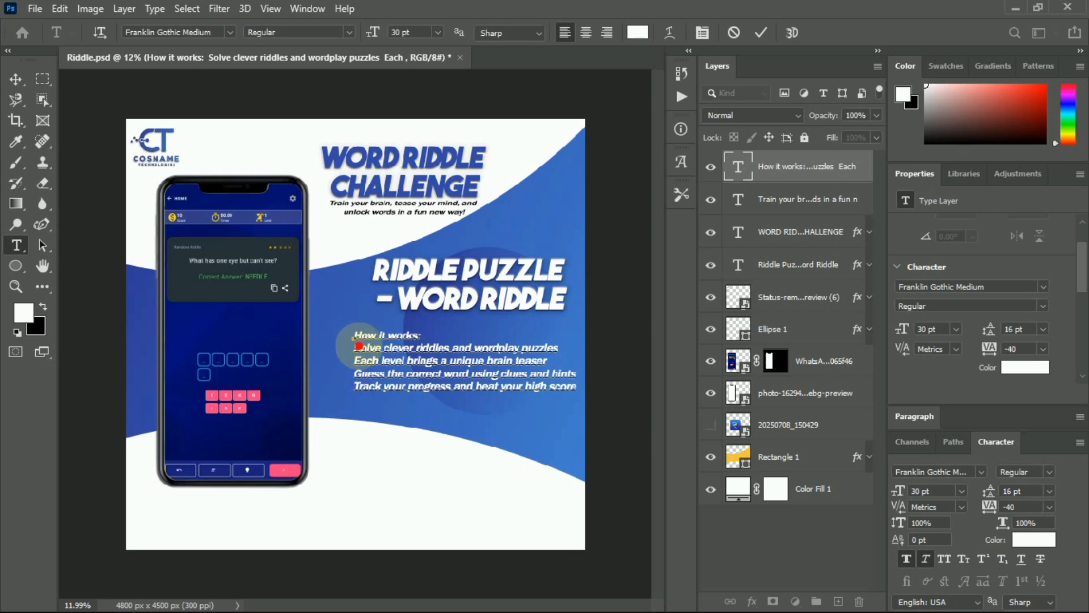
Add '>' markers before the bullet lines, commit, and nudge the block slightly left.
type("•")
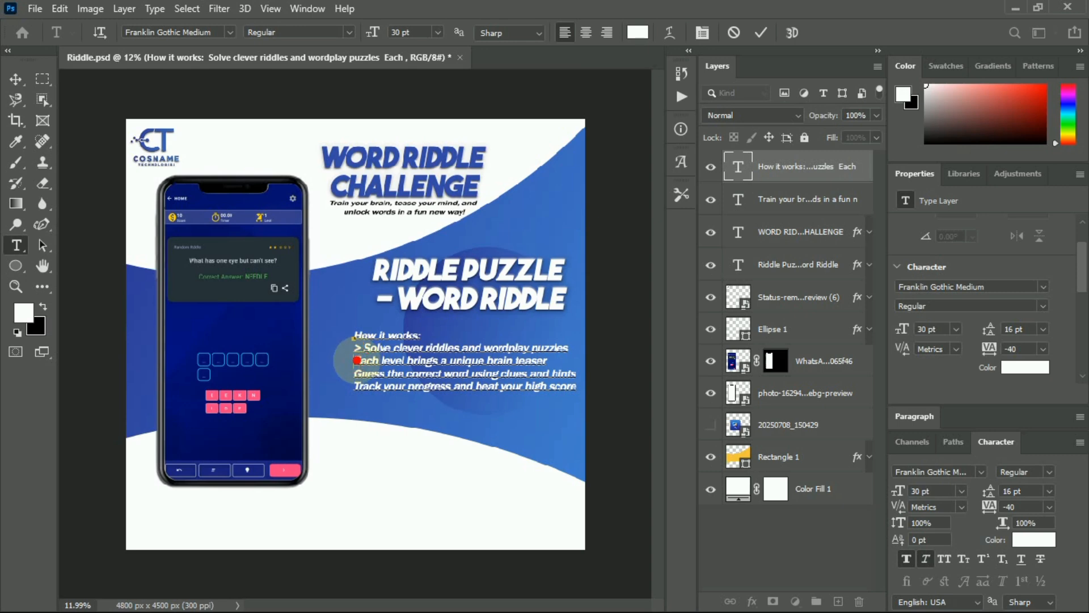
type(" •")
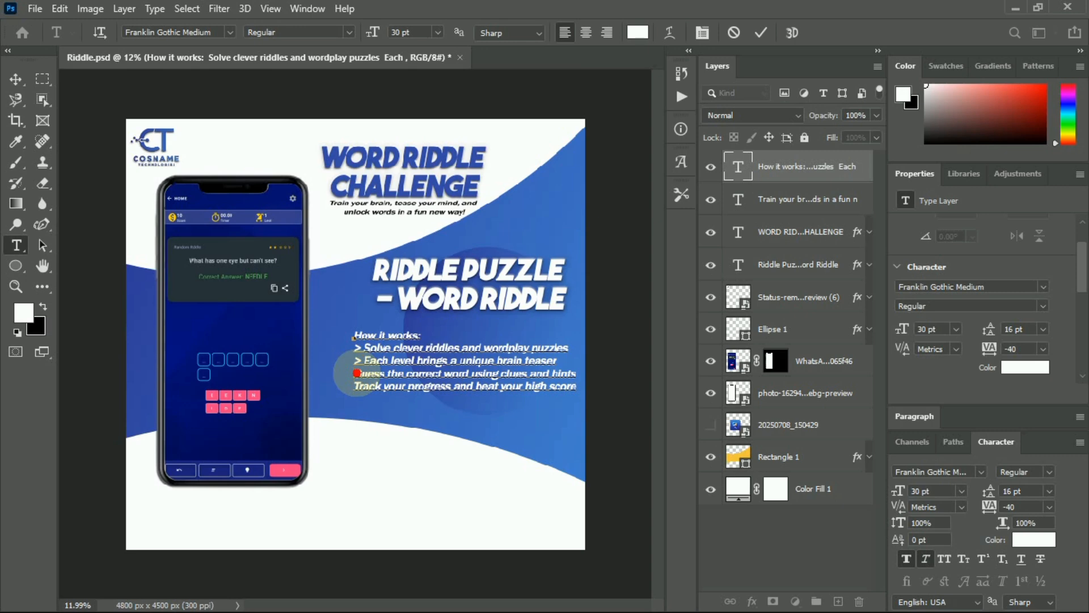
left_click(356, 372)
type(">")
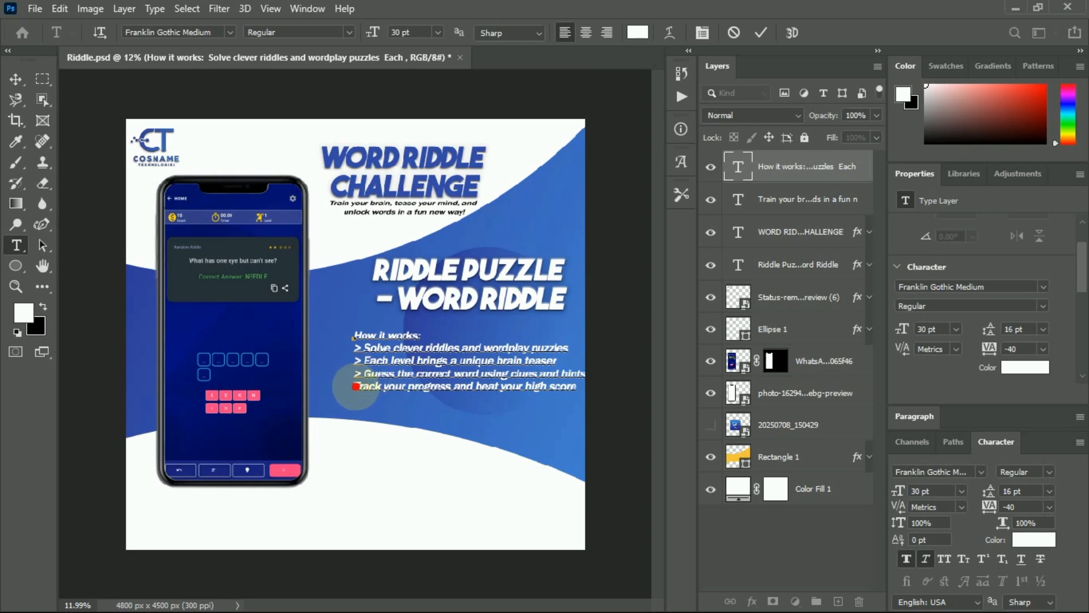
left_click(357, 387)
type(">")
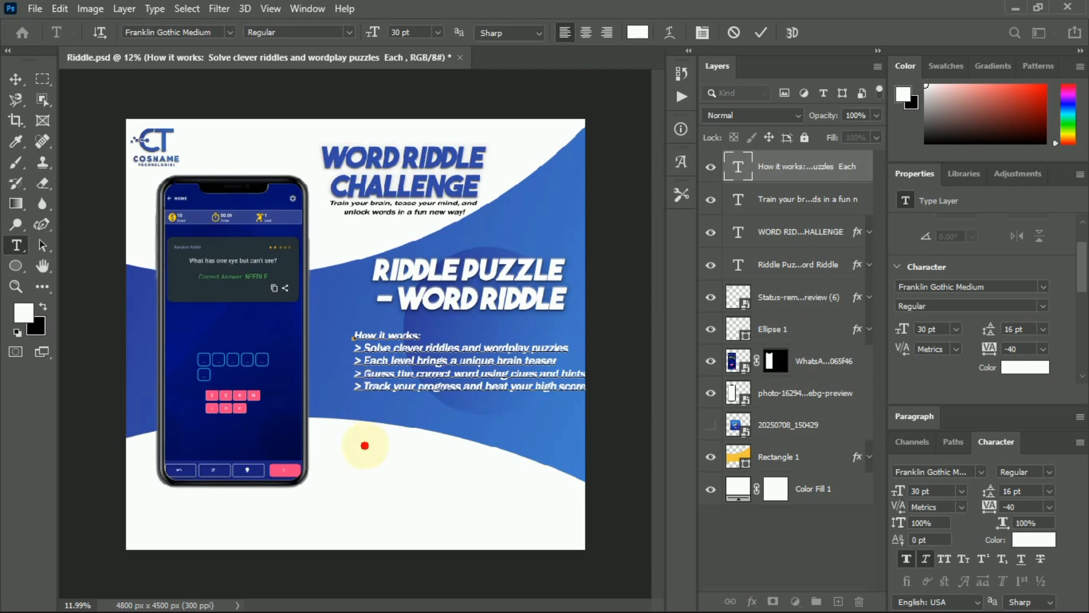
left_click(681, 96)
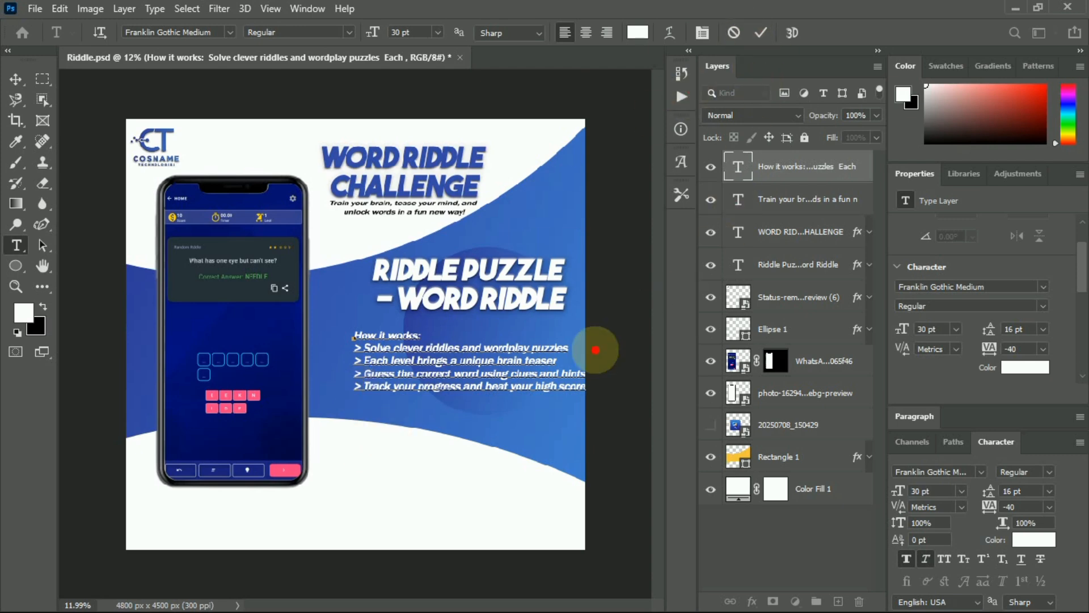
left_click(761, 33)
key("v")
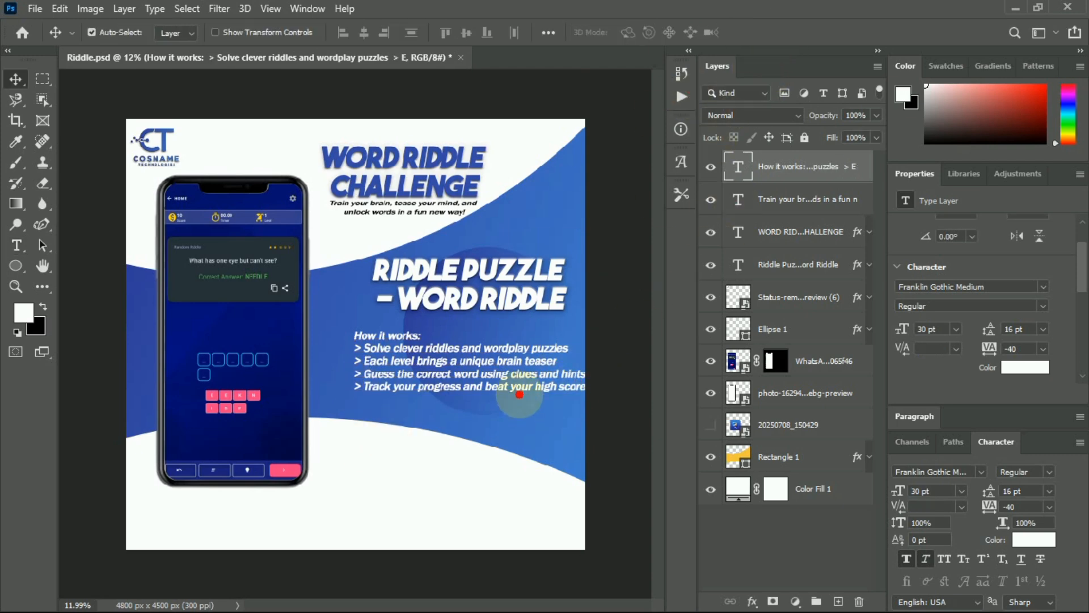
left_click_drag(491, 381, 482, 379)
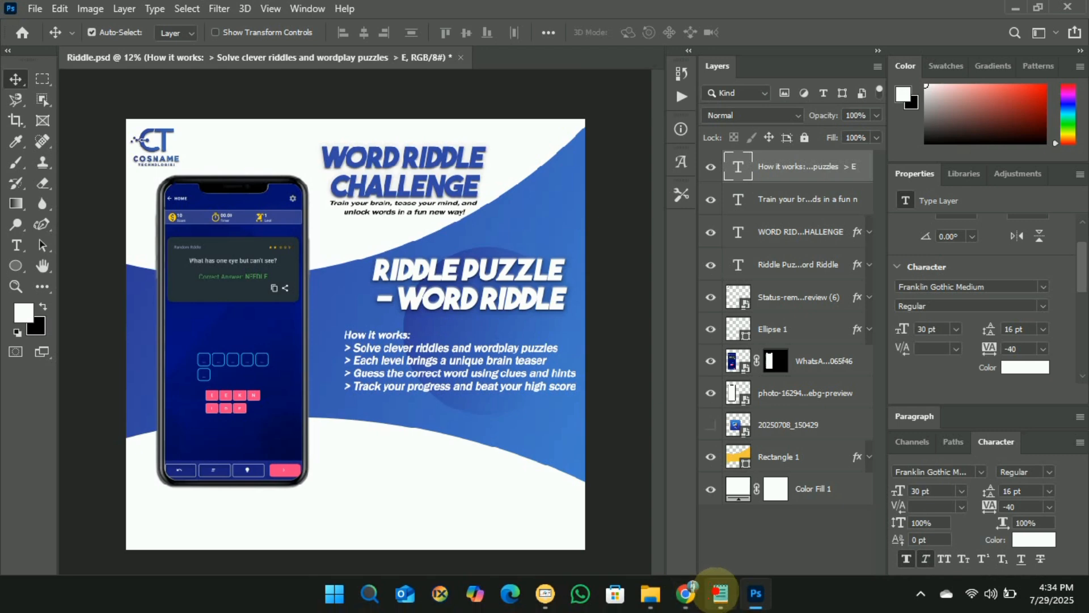
Select the 'Why you'll love it:' heading and its four lines in riddle.txt, then return to Photoshop.
left_click(719, 593)
scroll(544, 374, "down", 3)
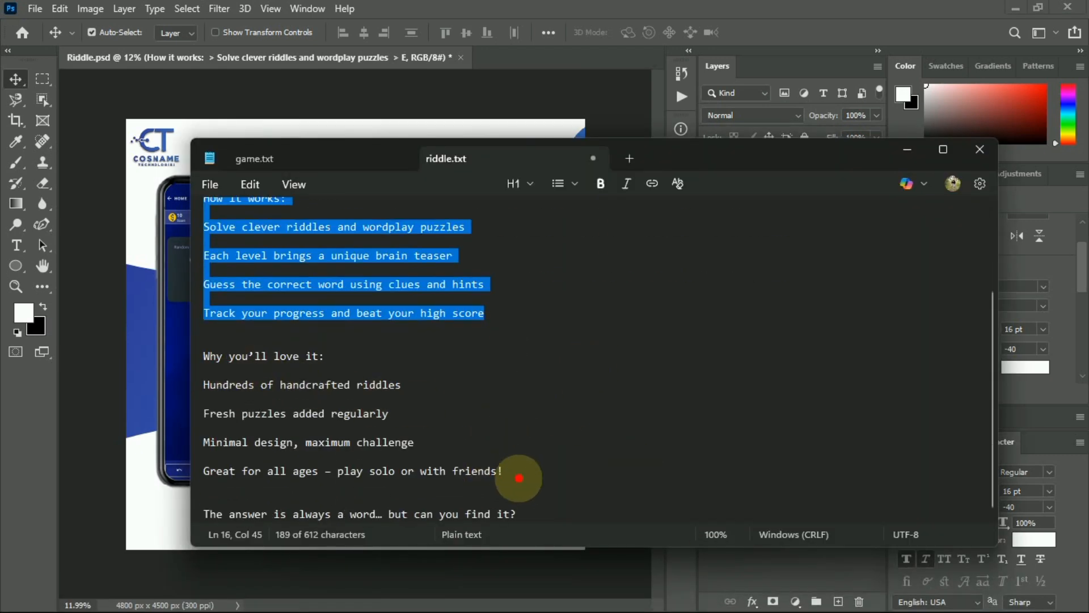
left_click_drag(516, 472, 208, 355)
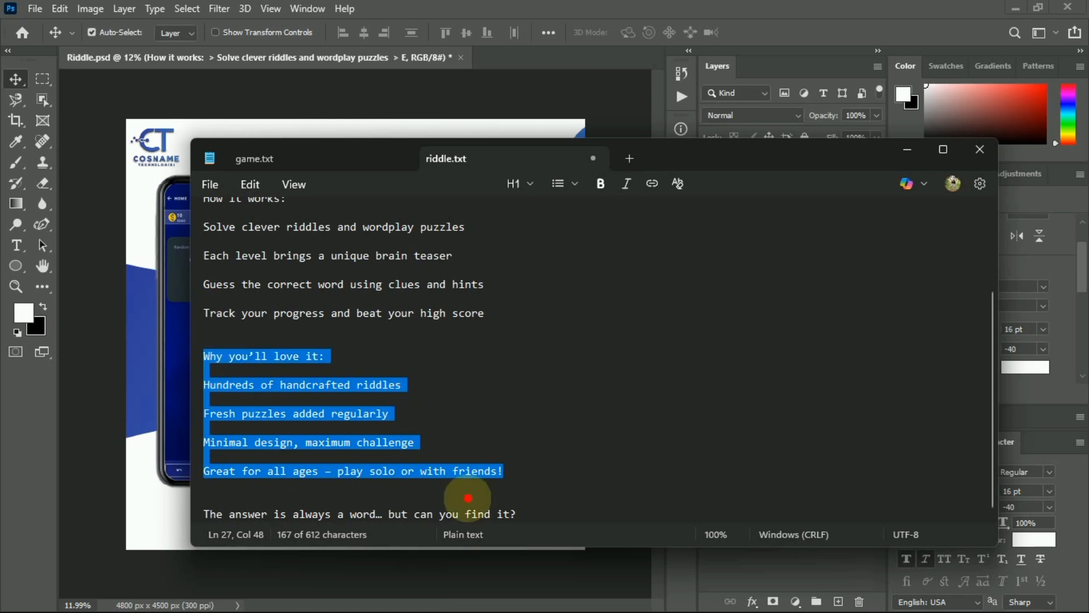
left_click(754, 594)
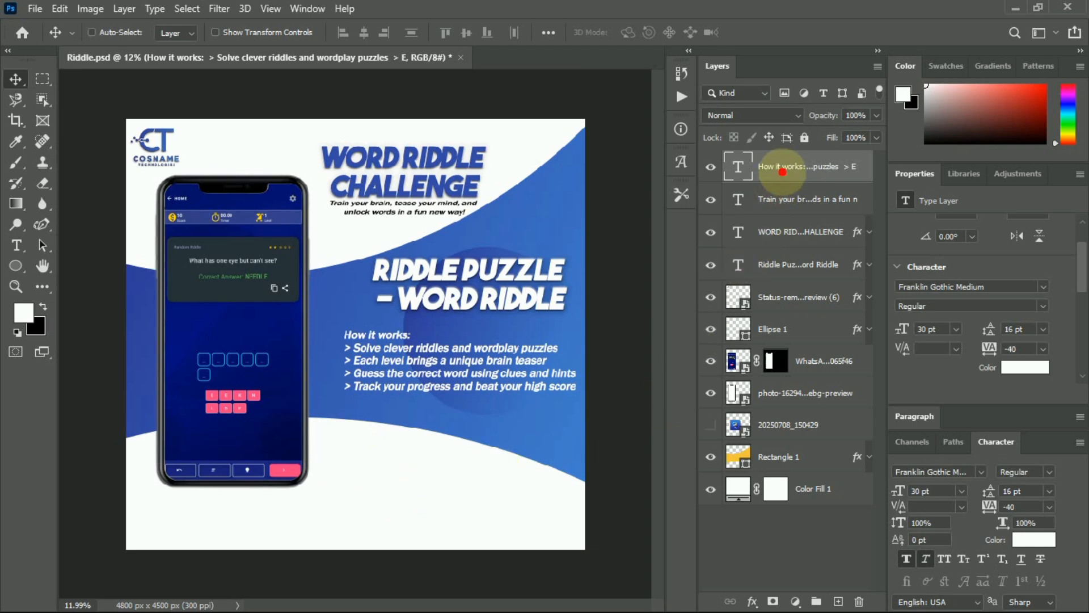
Paste the 'Why you'll love it' lines near the bottom, coloured with the design's blue #385ab3.
left_click(16, 245)
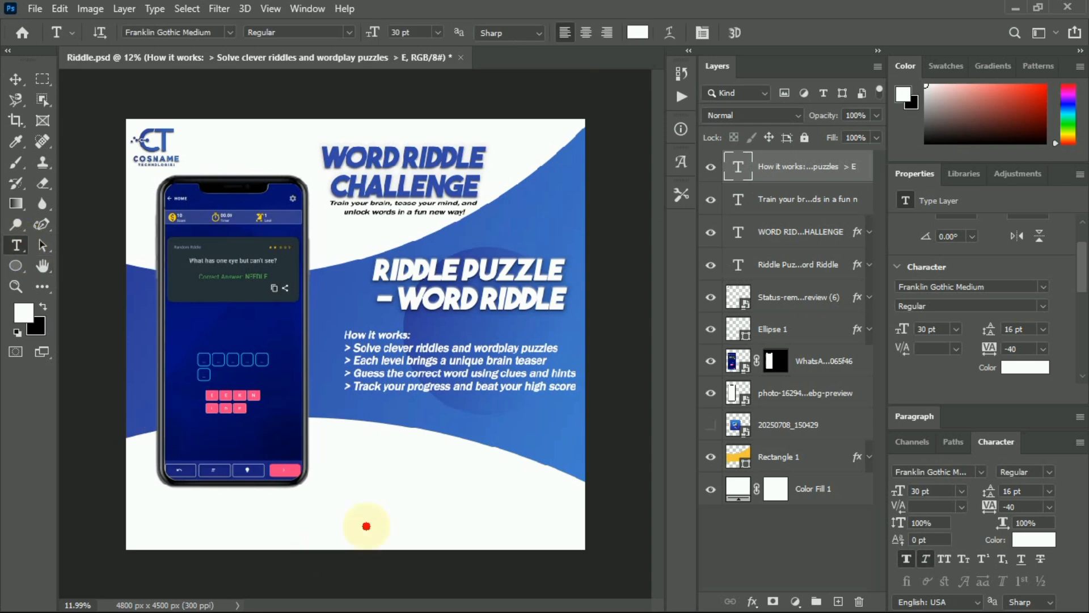
left_click(368, 497)
key("ctrl+v")
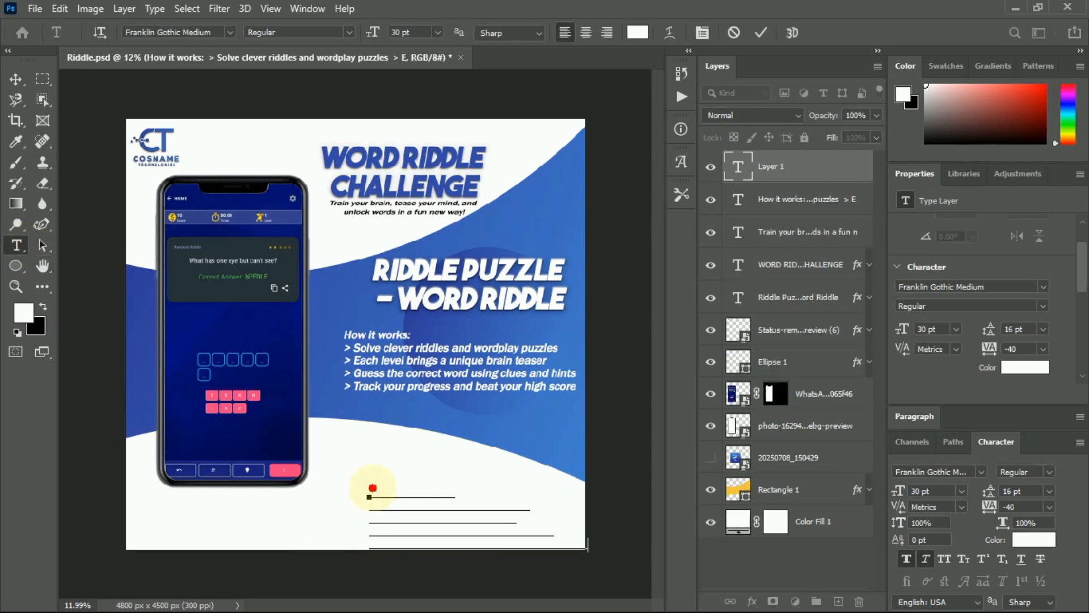
key("ctrl+a")
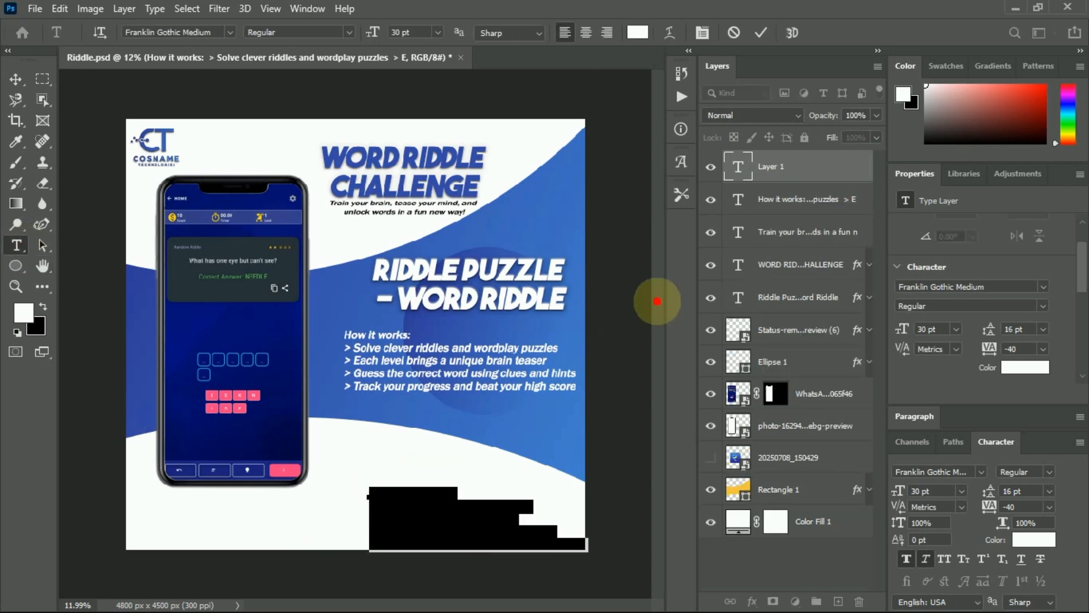
left_click(633, 34)
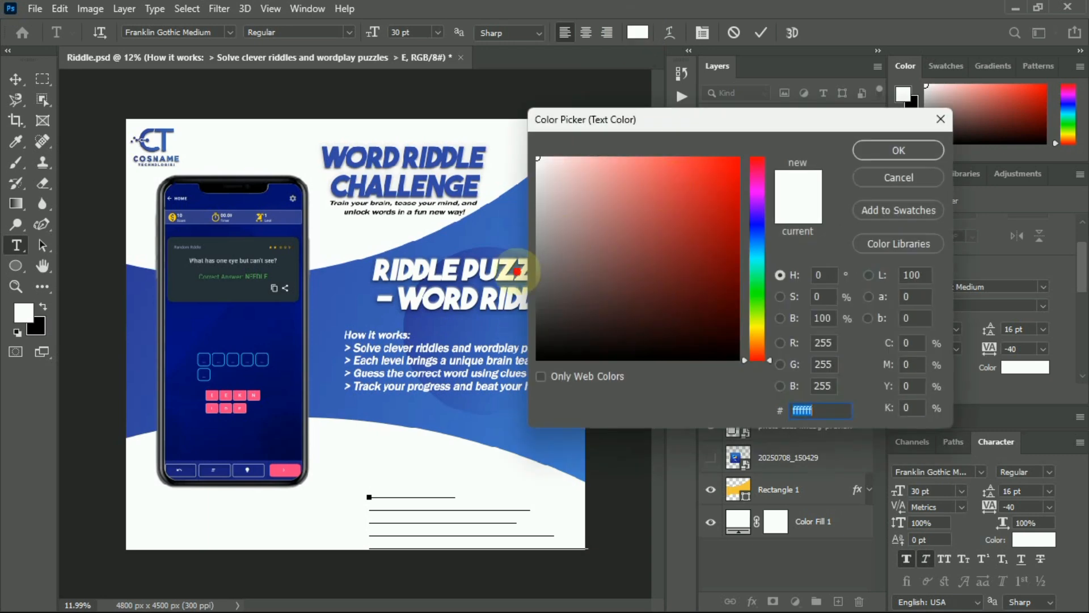
left_click(329, 328)
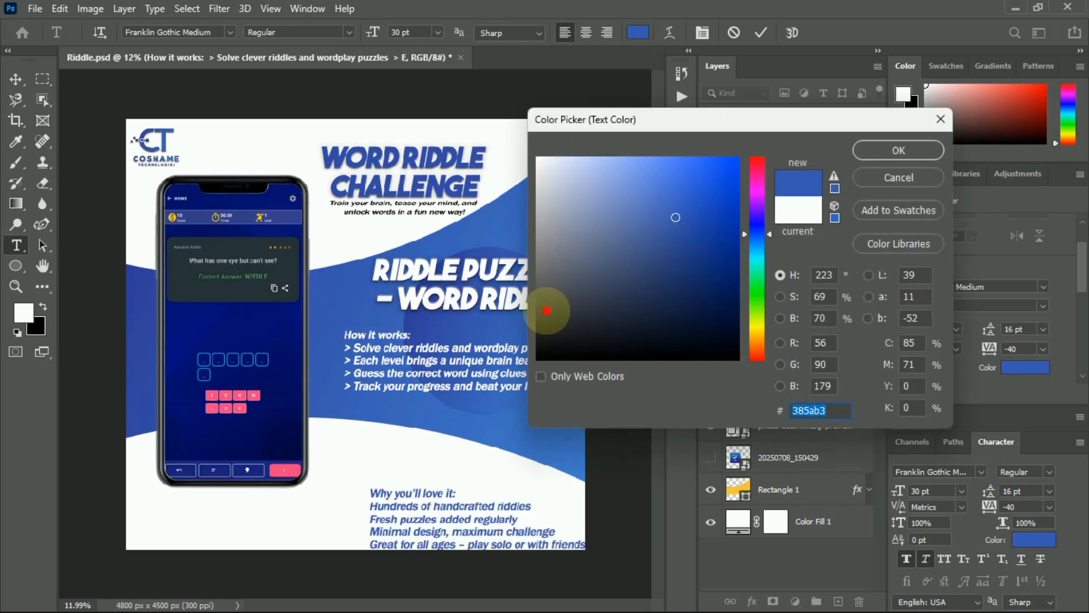
left_click(900, 151)
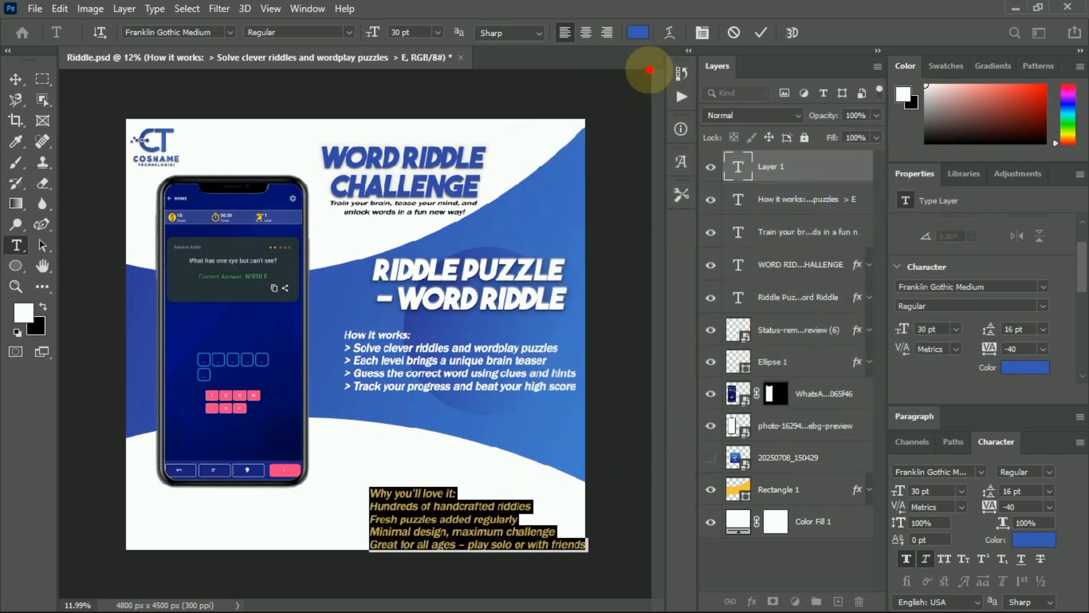
Right-align the list and add a '<' marker after the riddles line.
left_click(607, 32)
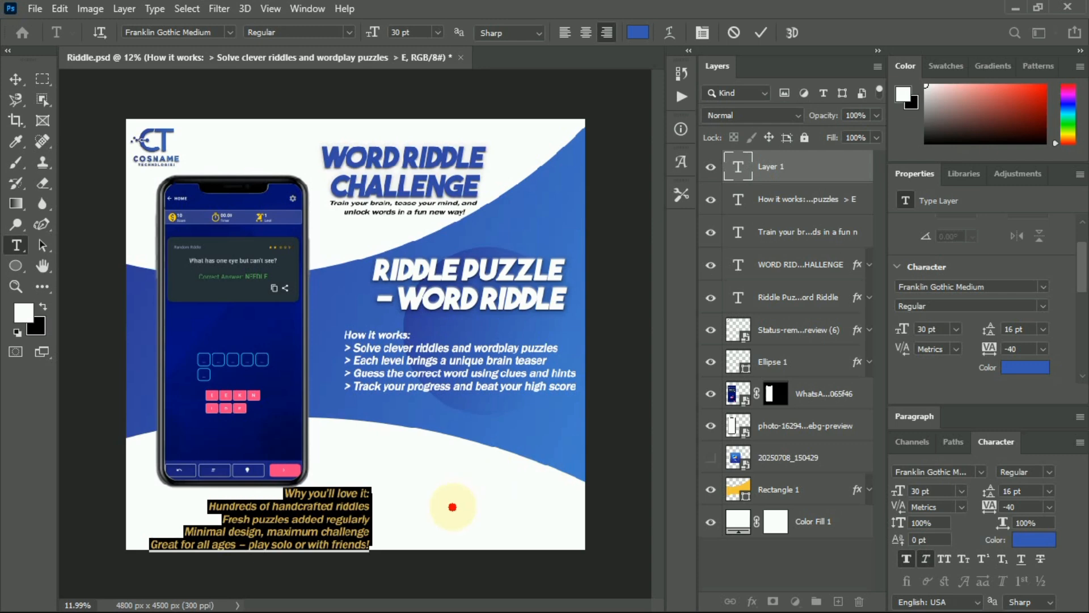
left_click(368, 505)
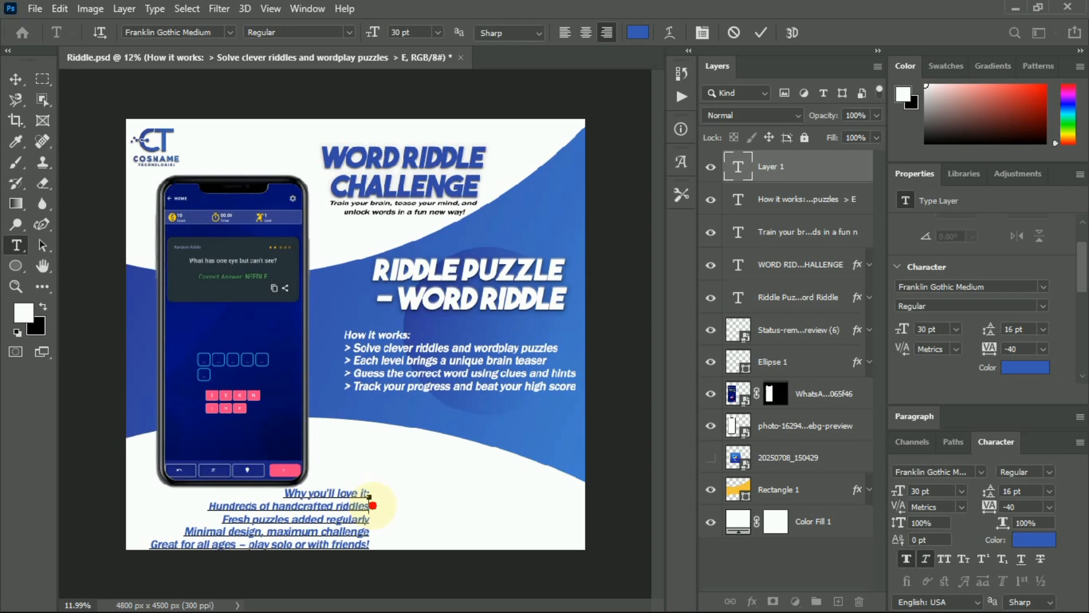
type("<")
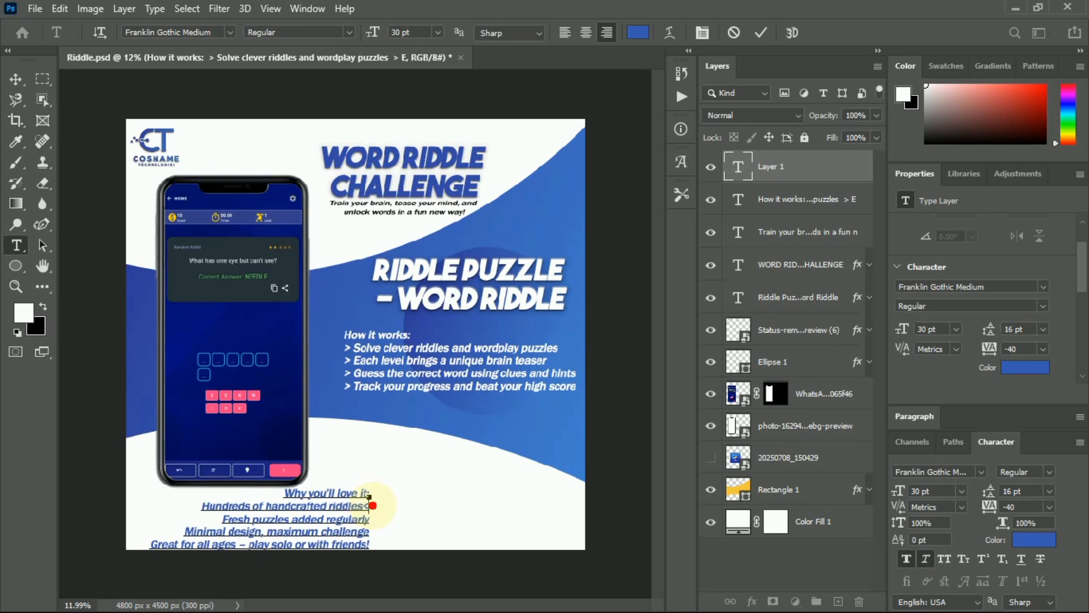
key("BackSpace")
key("BackSpace")
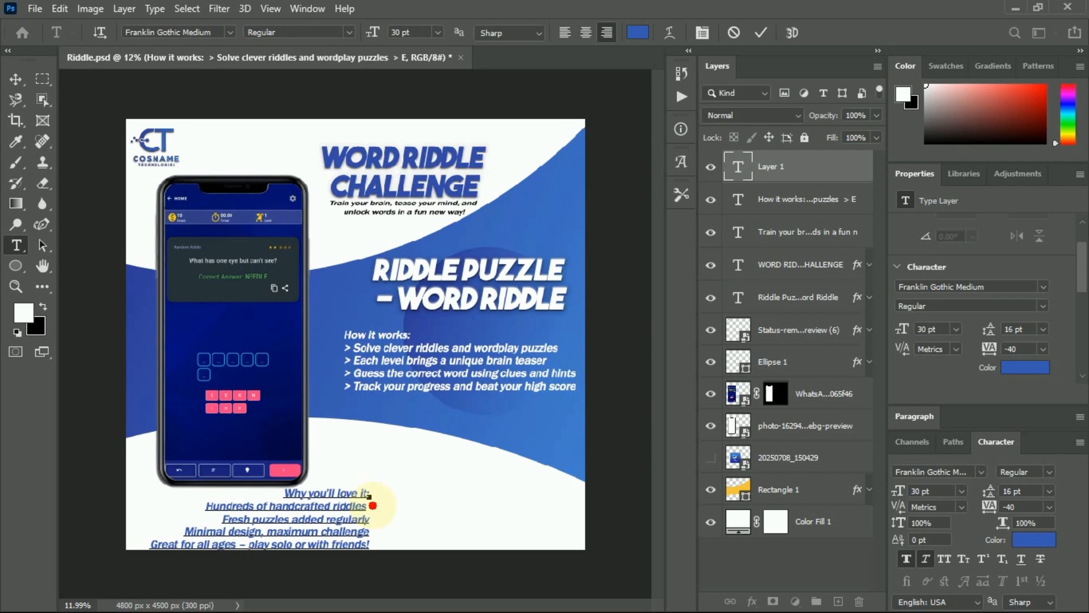
type("<")
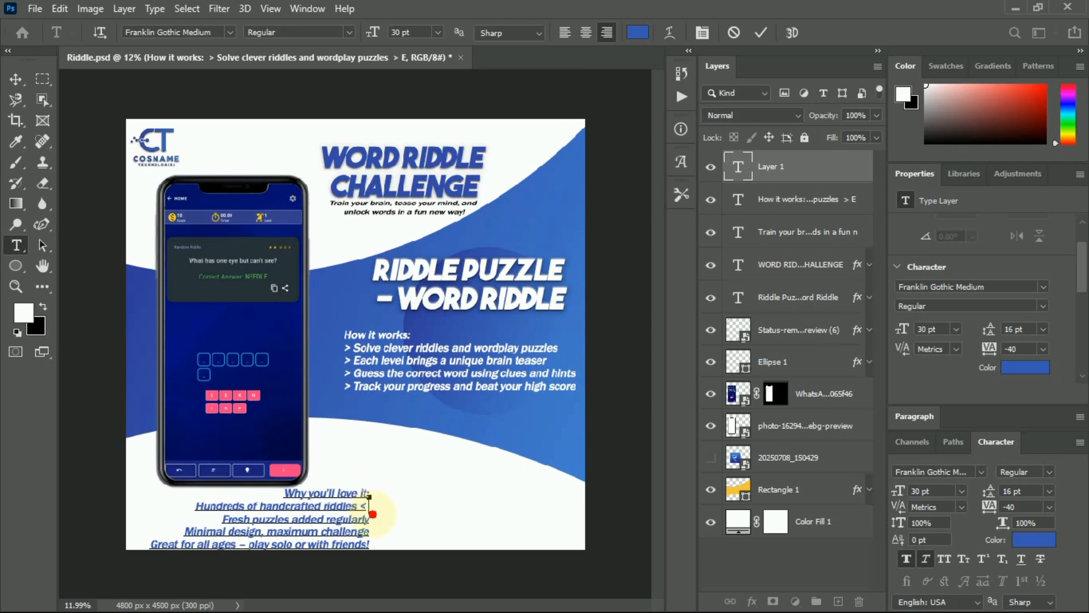
key("BackSpace")
key("BackSpace")
key("BackSpace")
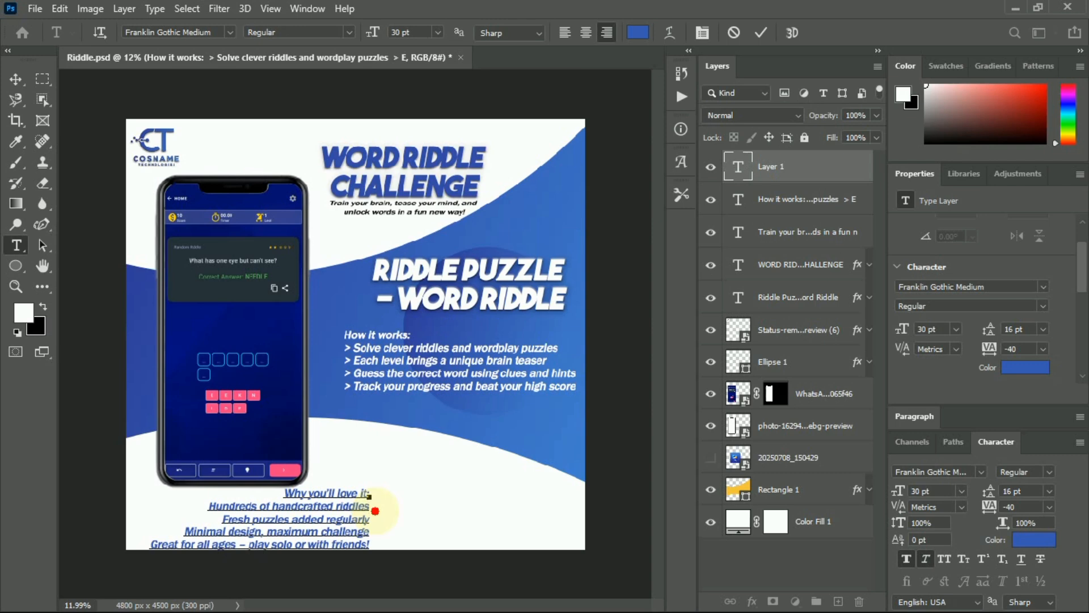
type("<")
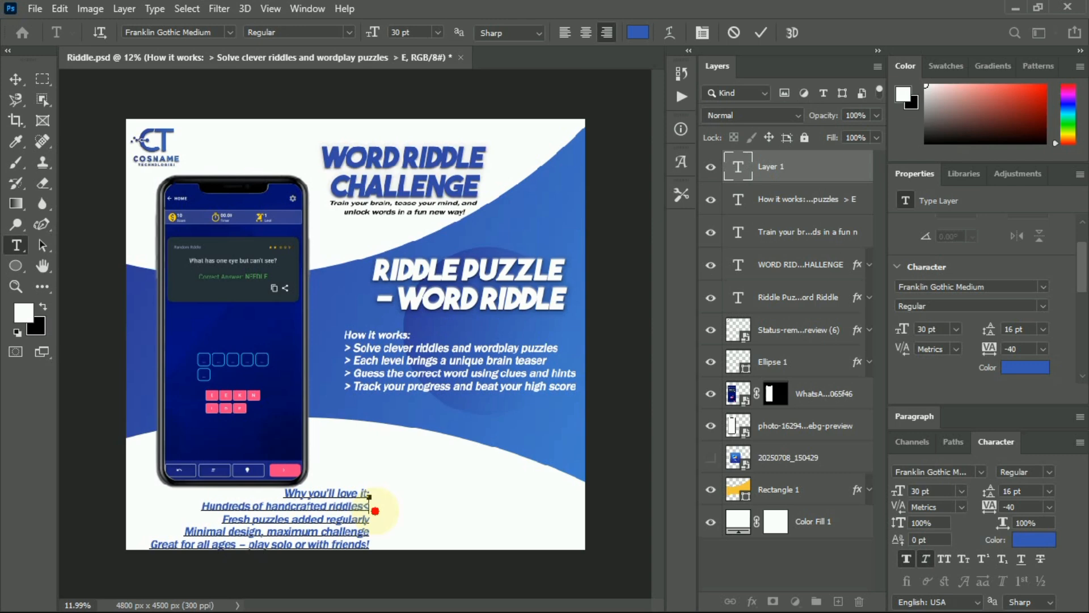
type("a")
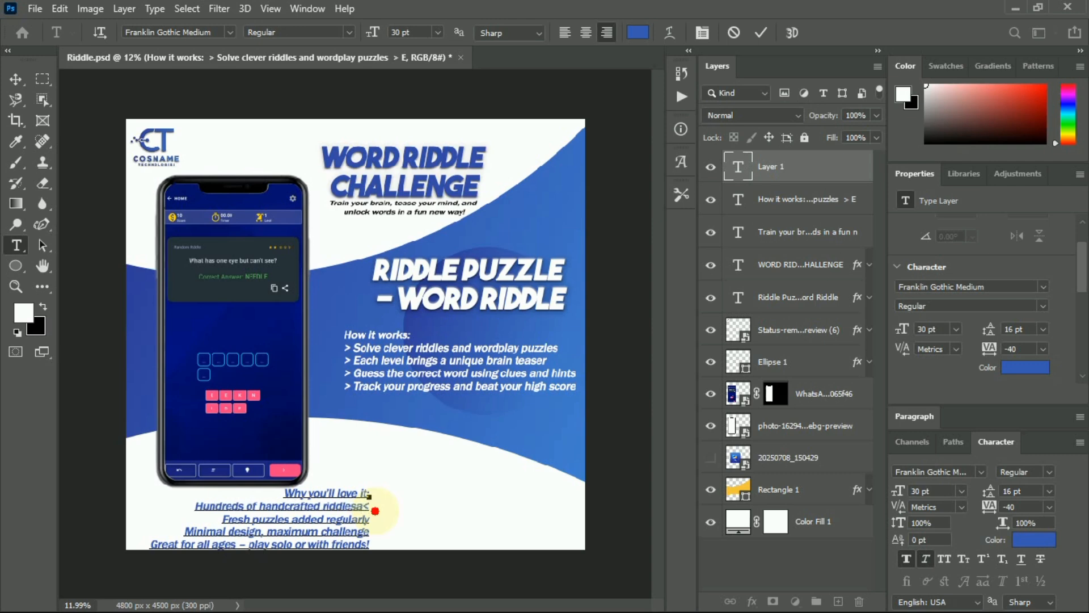
key("BackSpace")
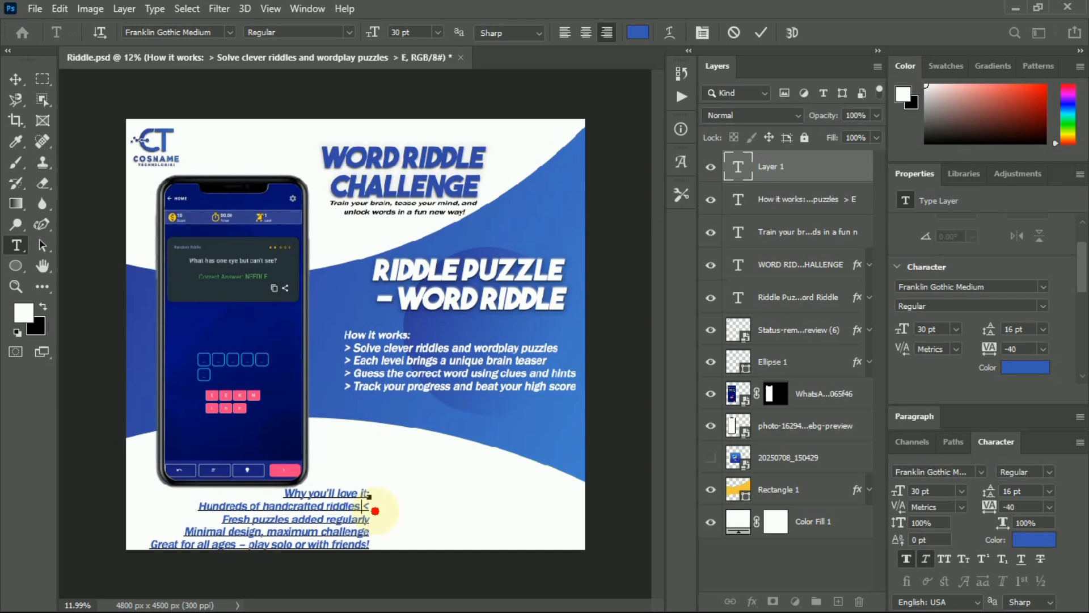
Reapply right alignment to the whole 'Why you'll love it' paragraph.
key("ctrl+a")
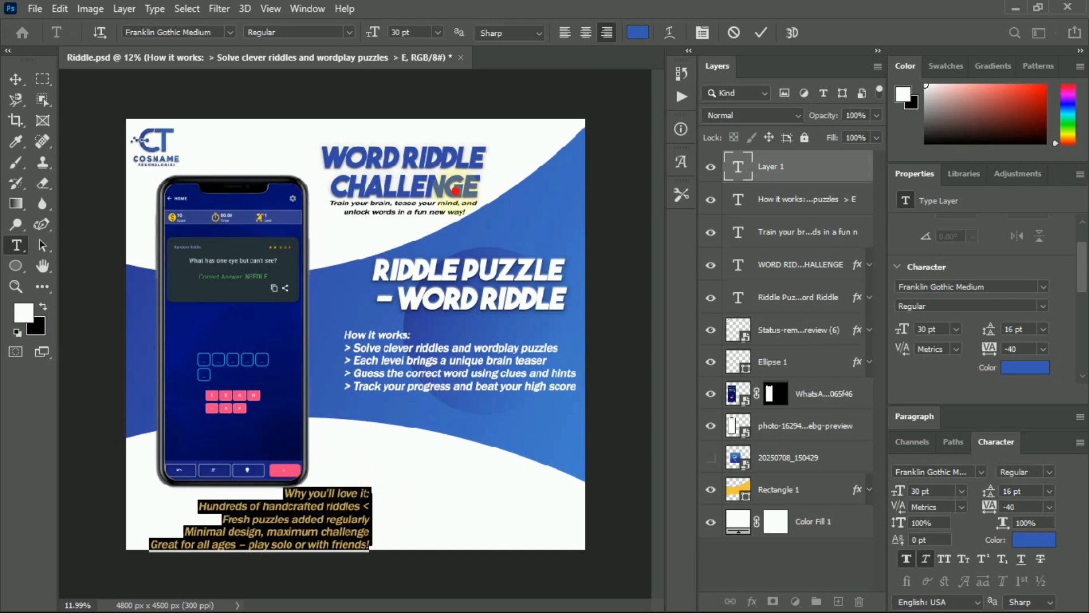
left_click(565, 33)
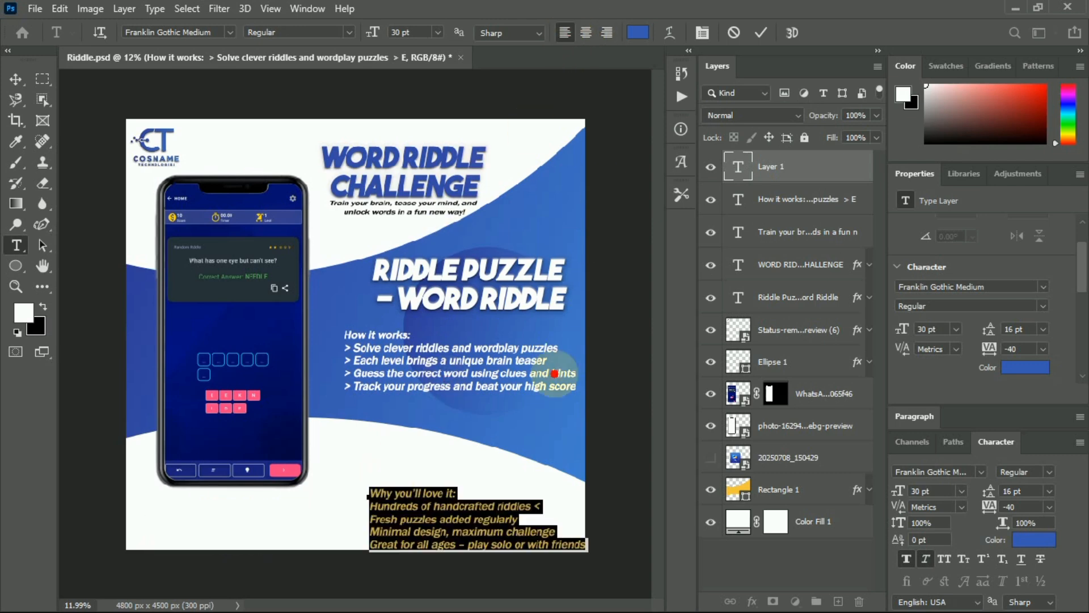
left_click(390, 518)
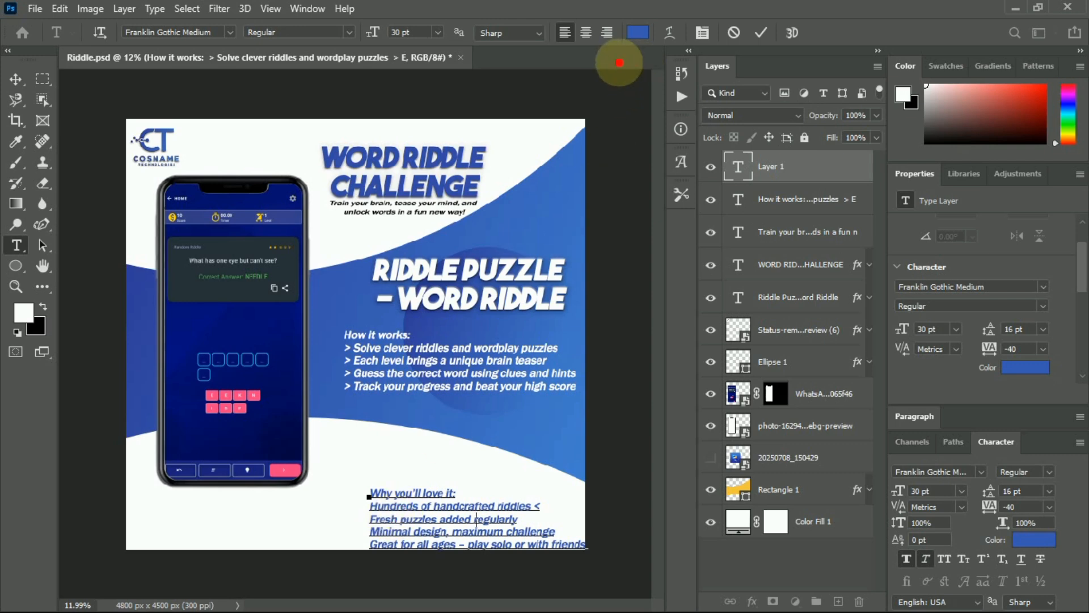
left_click(607, 32)
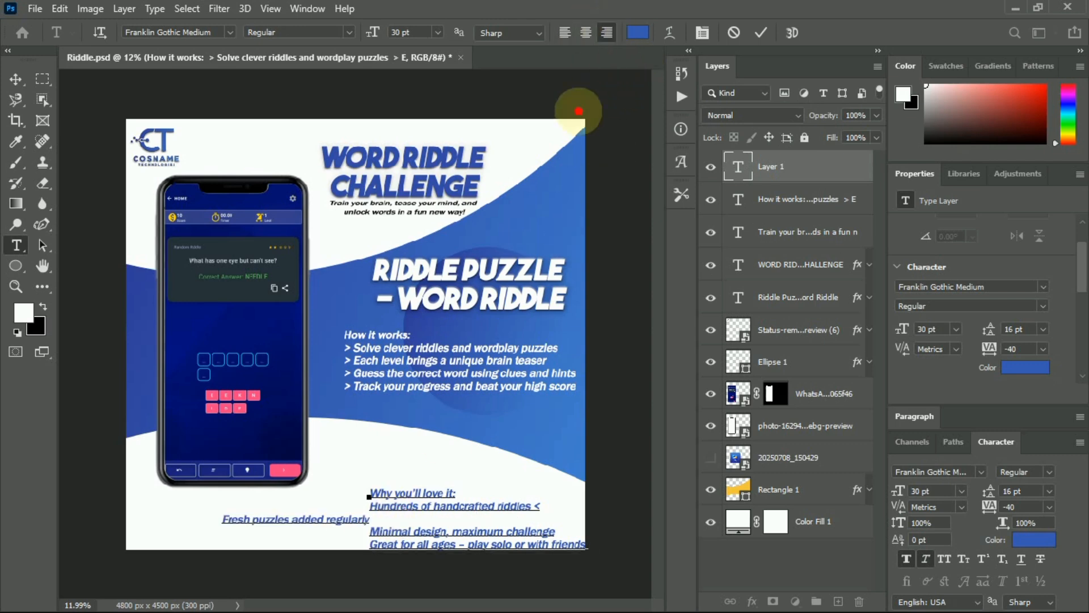
key("ctrl+z")
key("ctrl+a")
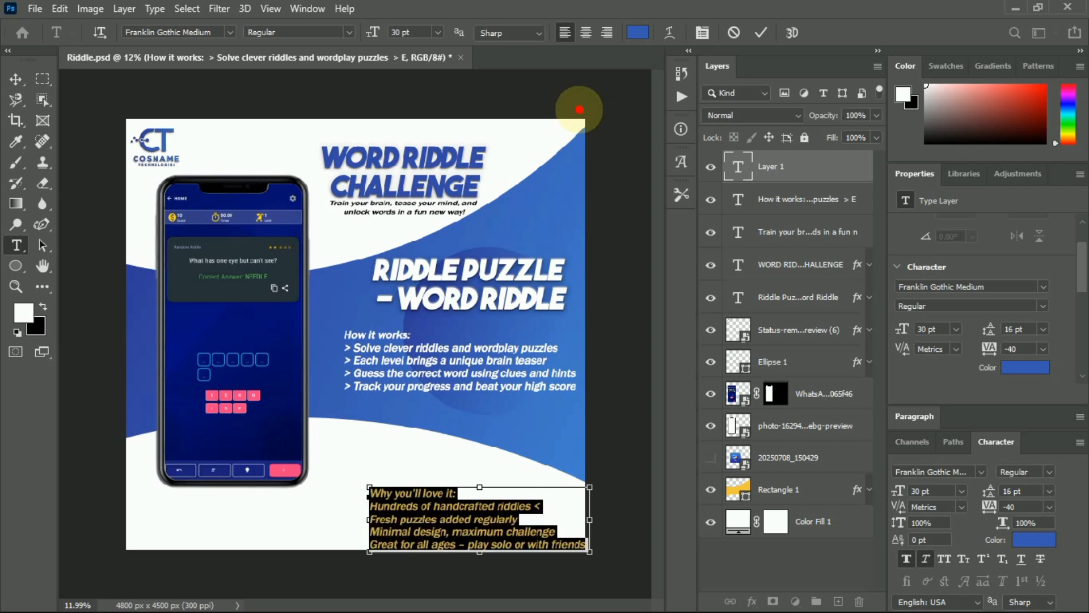
left_click(607, 33)
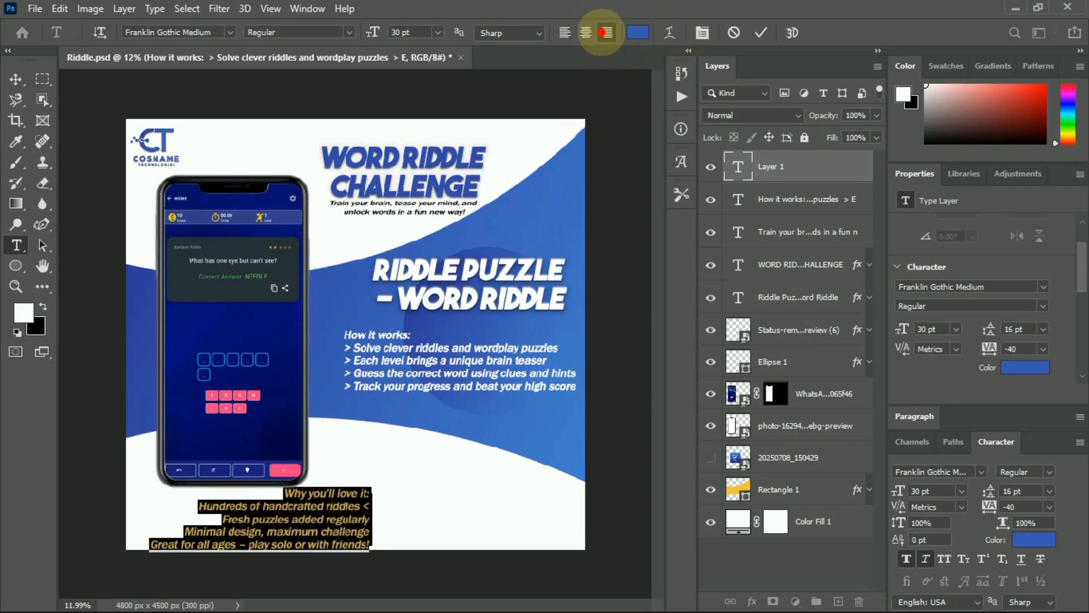
left_click(381, 505)
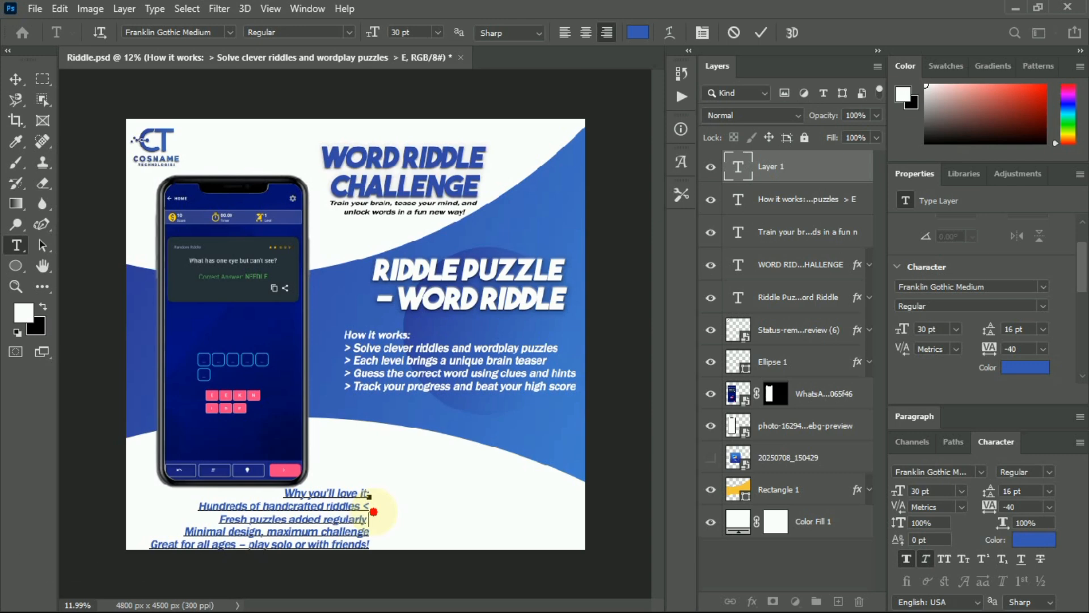
End the remaining bullet lines with '<' markers, including '! <' on the last, and commit.
type("<")
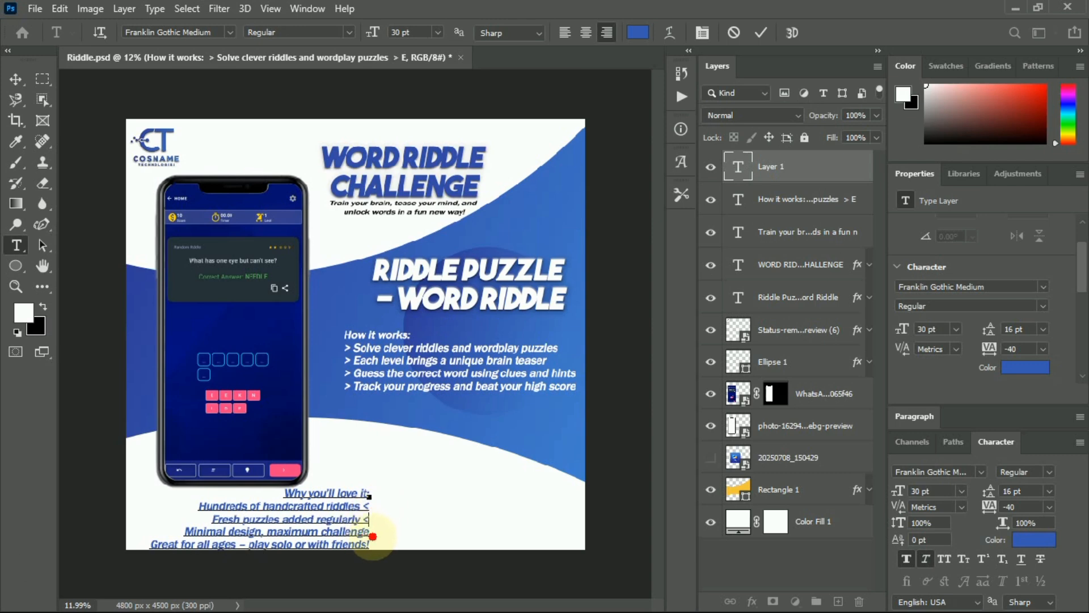
left_click(369, 532)
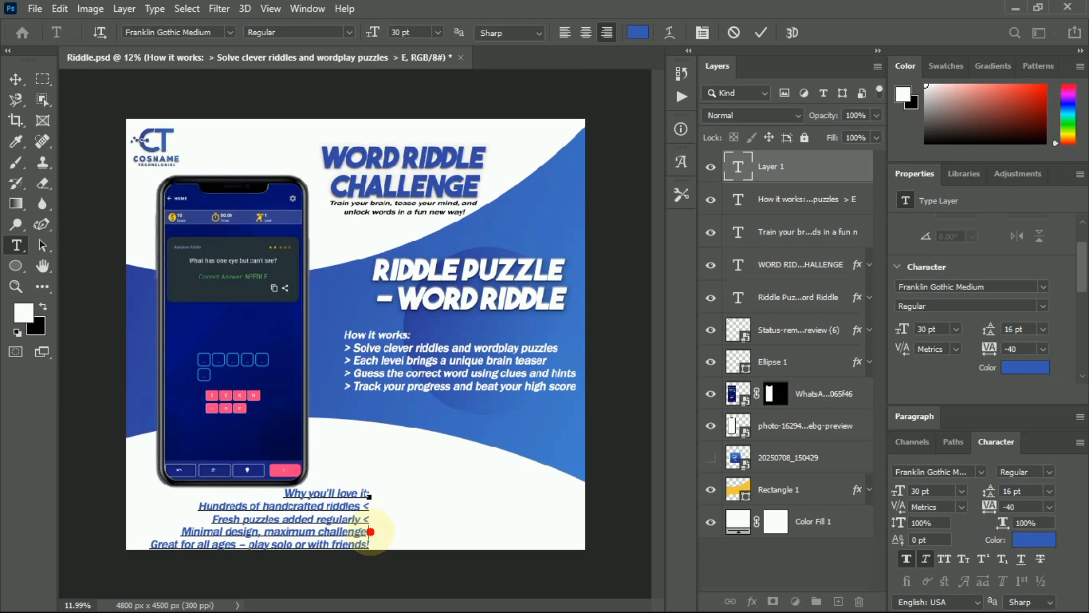
type("<")
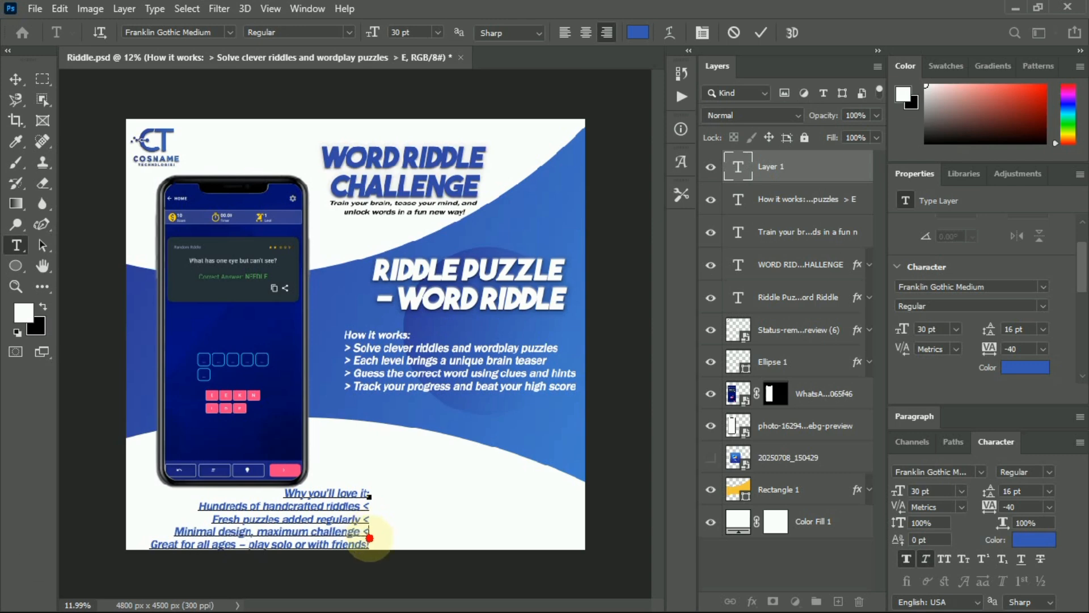
left_click(371, 545)
type("! <")
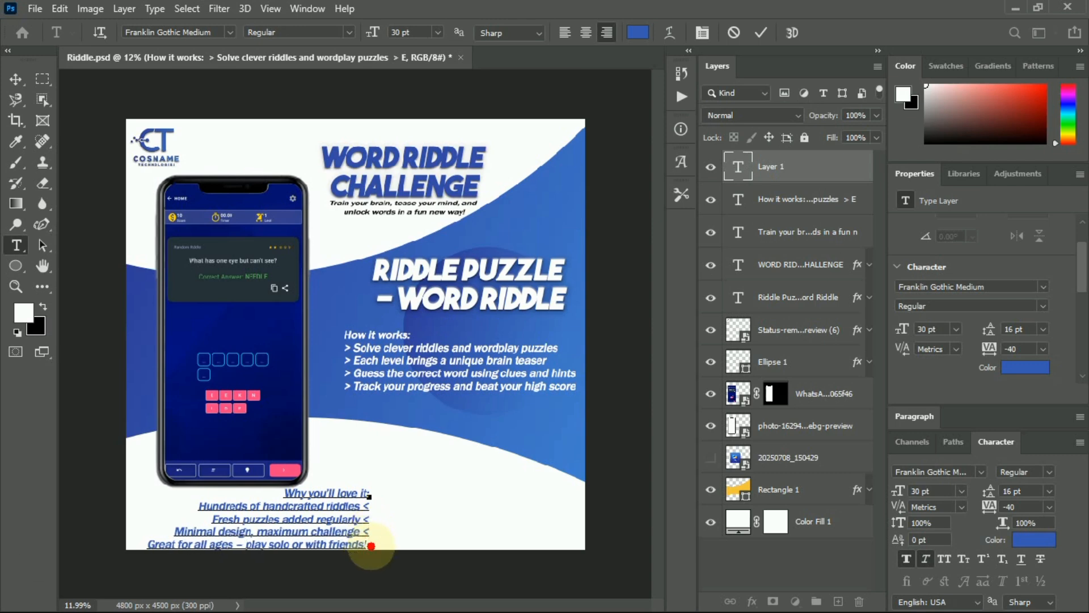
left_click(761, 31)
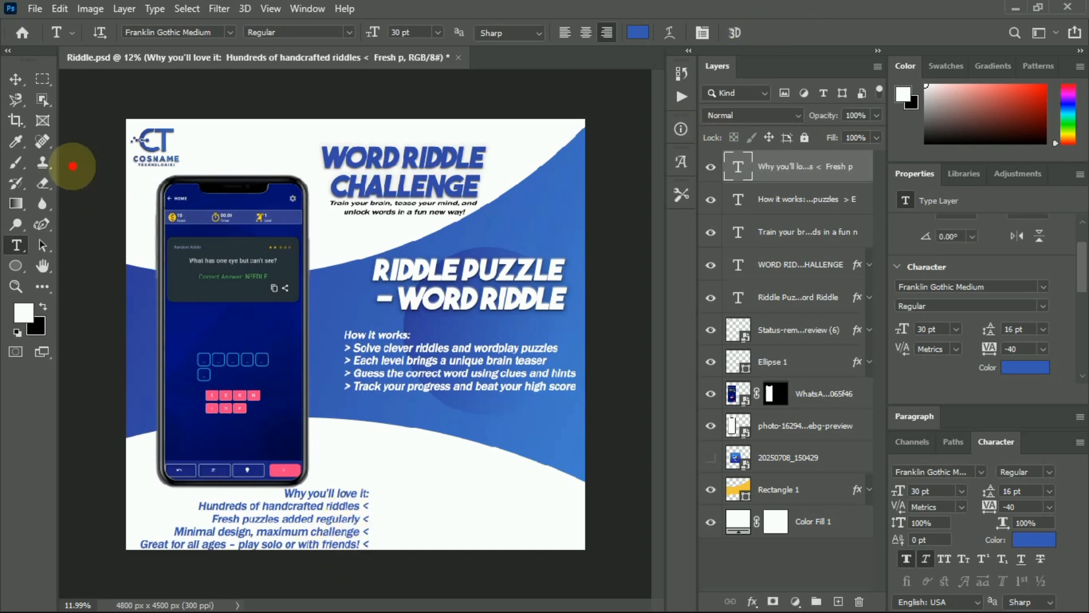
Drag the blue 'Why you'll love it' block into the poster's bottom-right corner, then bring Notepad forward.
left_click(16, 78)
left_click_drag(353, 500, 512, 491)
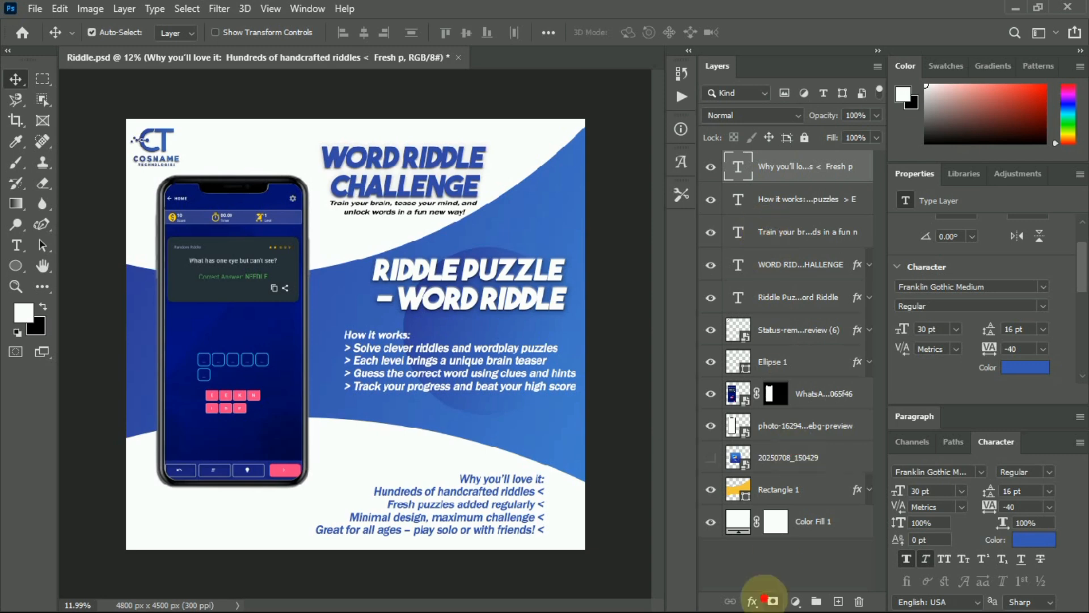
mouse_move(776, 609)
left_click(721, 595)
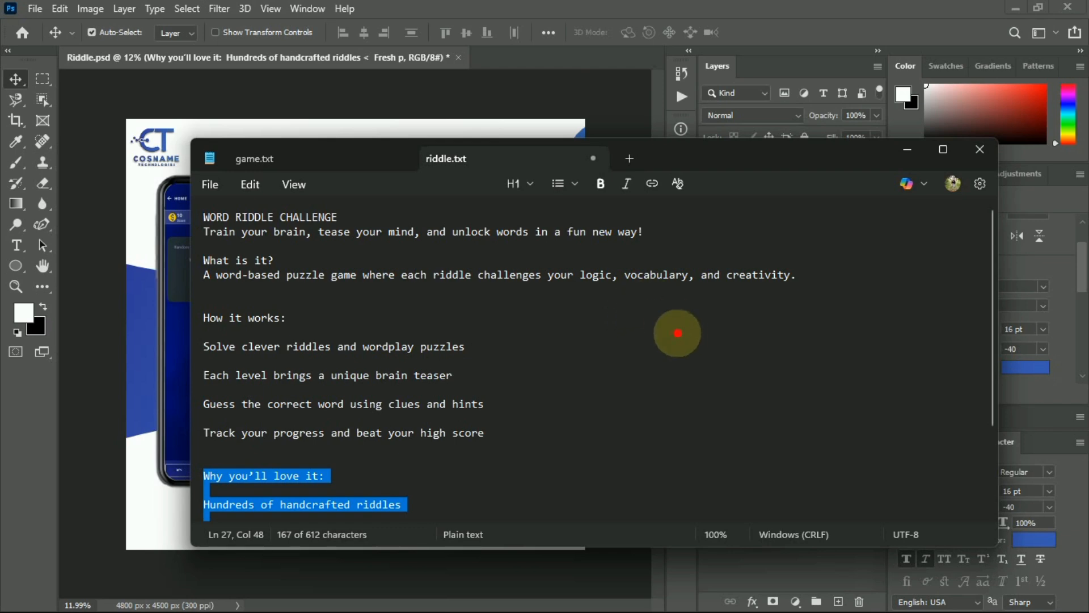
Select the closing line 'The answer is always a word… but can you find it?' in riddle.txt.
scroll(693, 324, "down", 3)
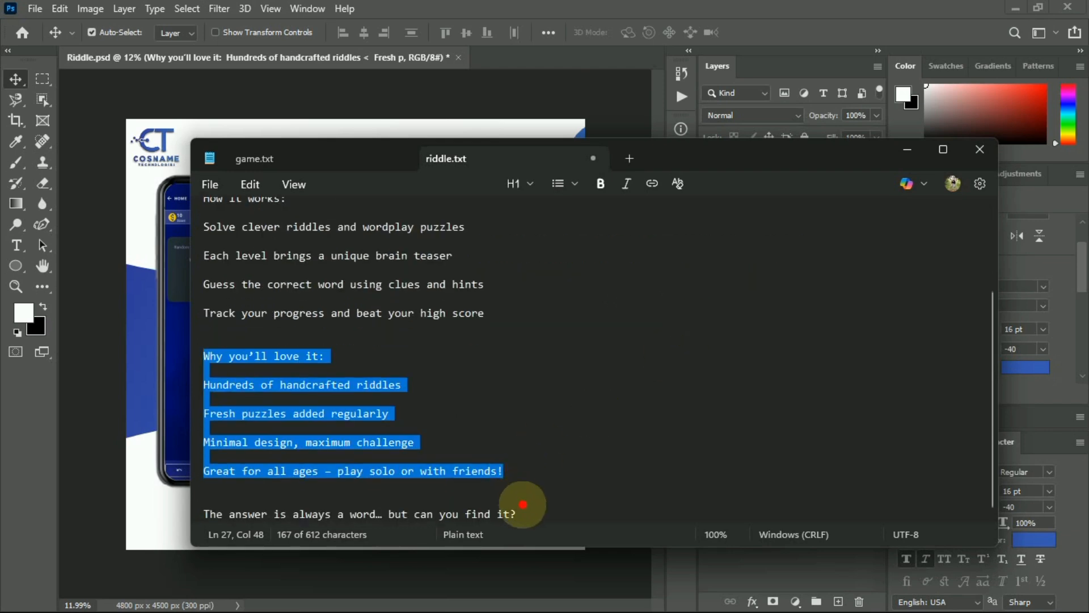
left_click_drag(524, 512, 203, 516)
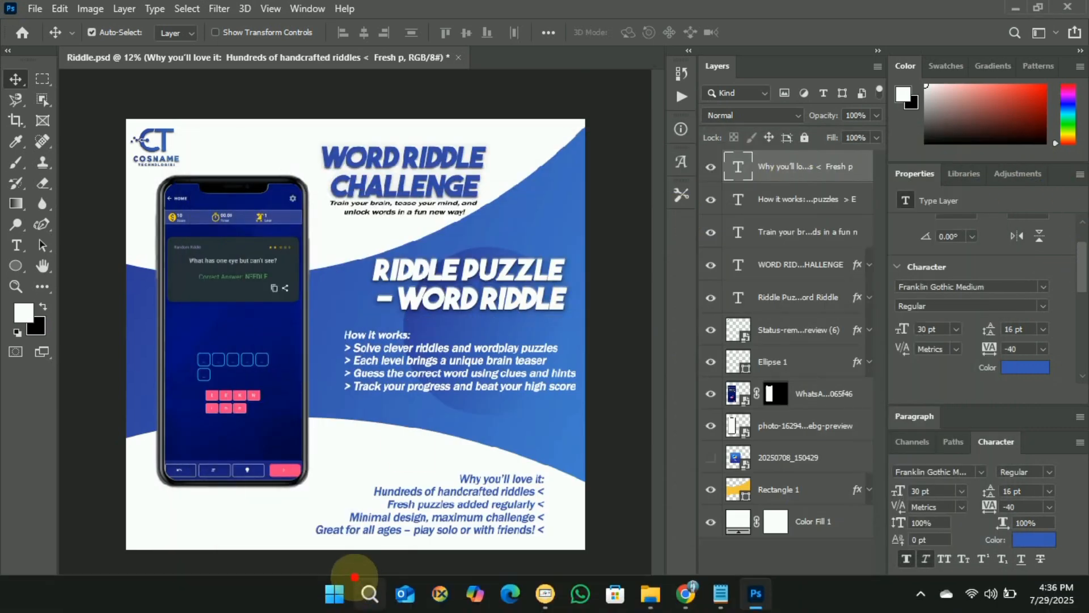
Paste the closing tagline as a new text layer and move it onto the poster.
left_click(15, 245)
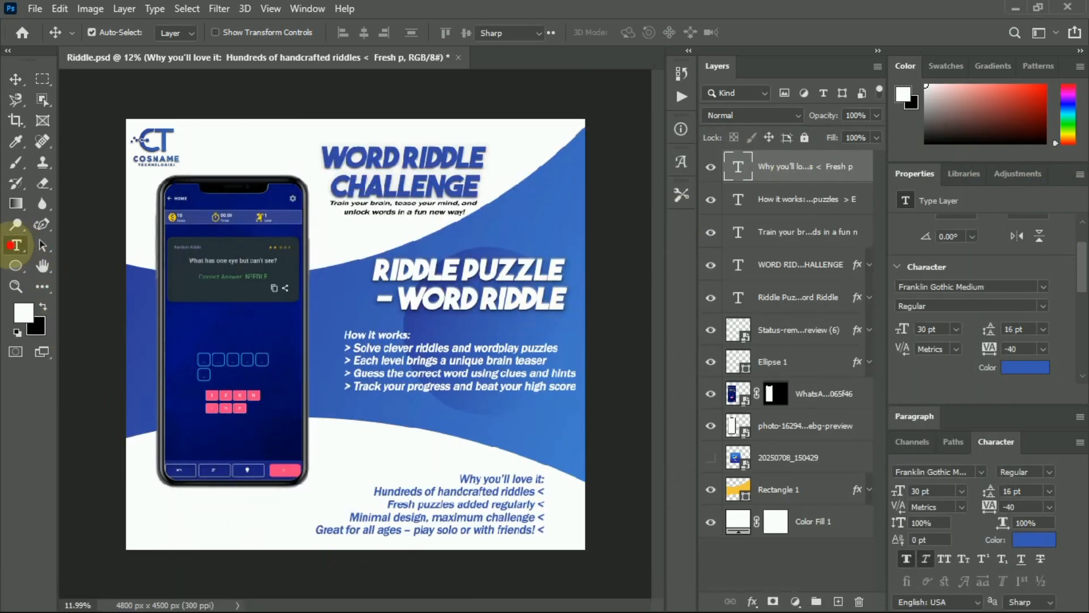
left_click(145, 527)
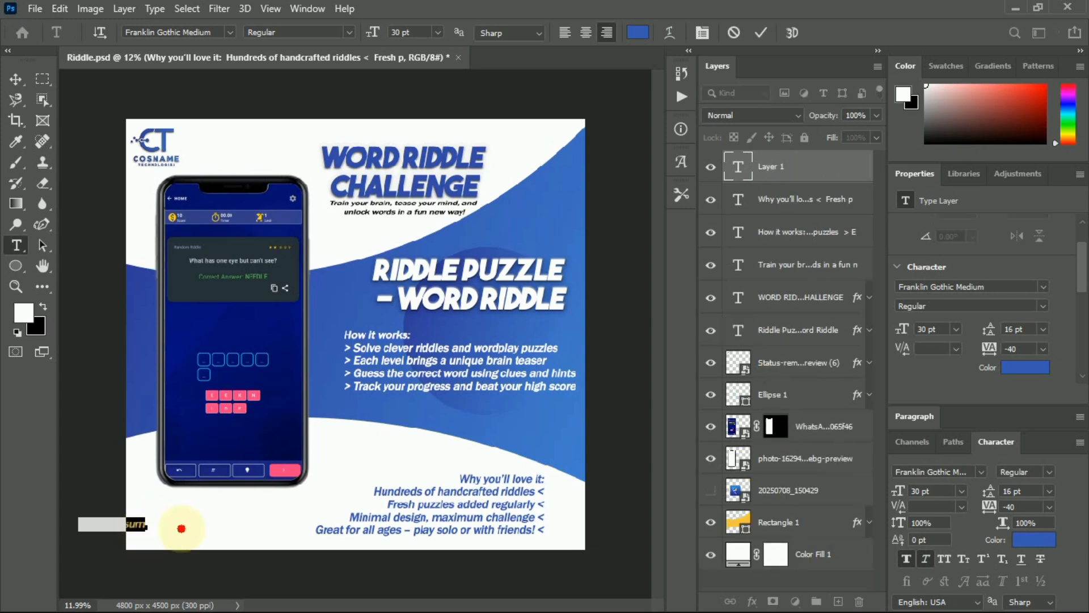
key("ctrl+v")
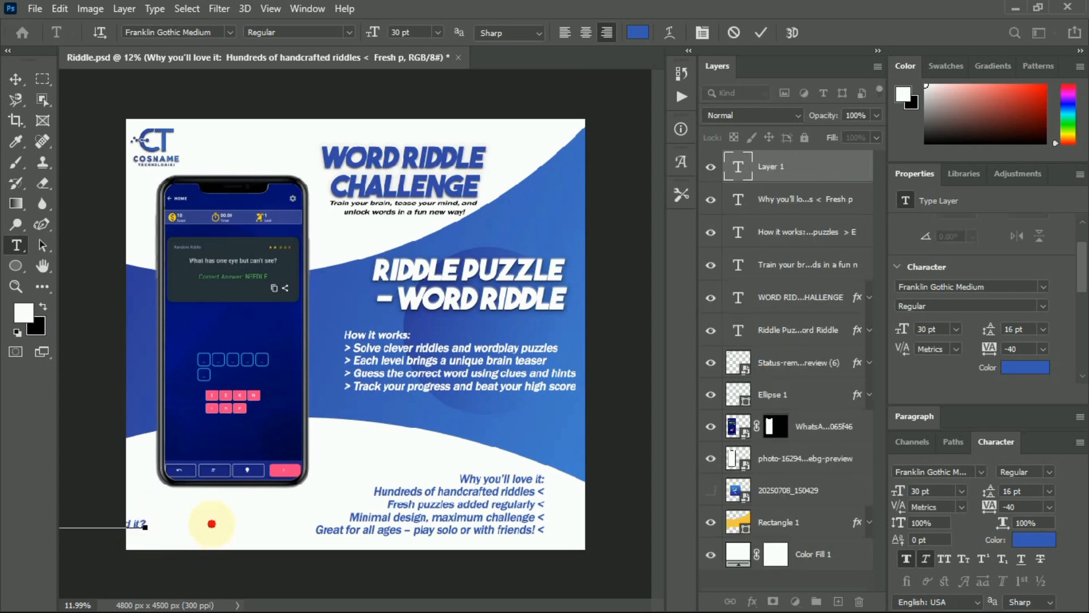
key("ctrl+a")
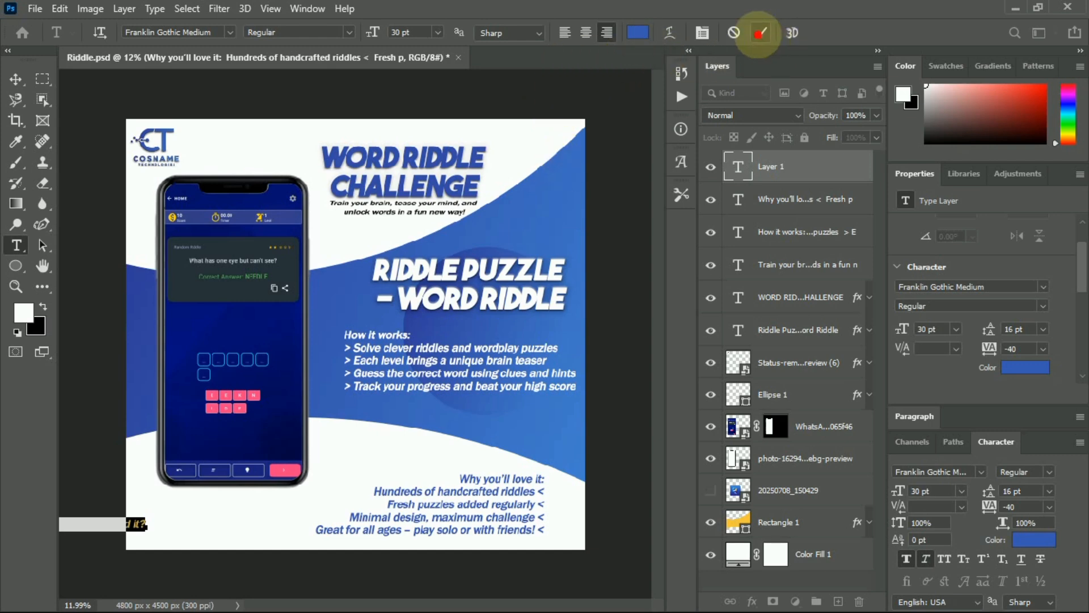
left_click(760, 32)
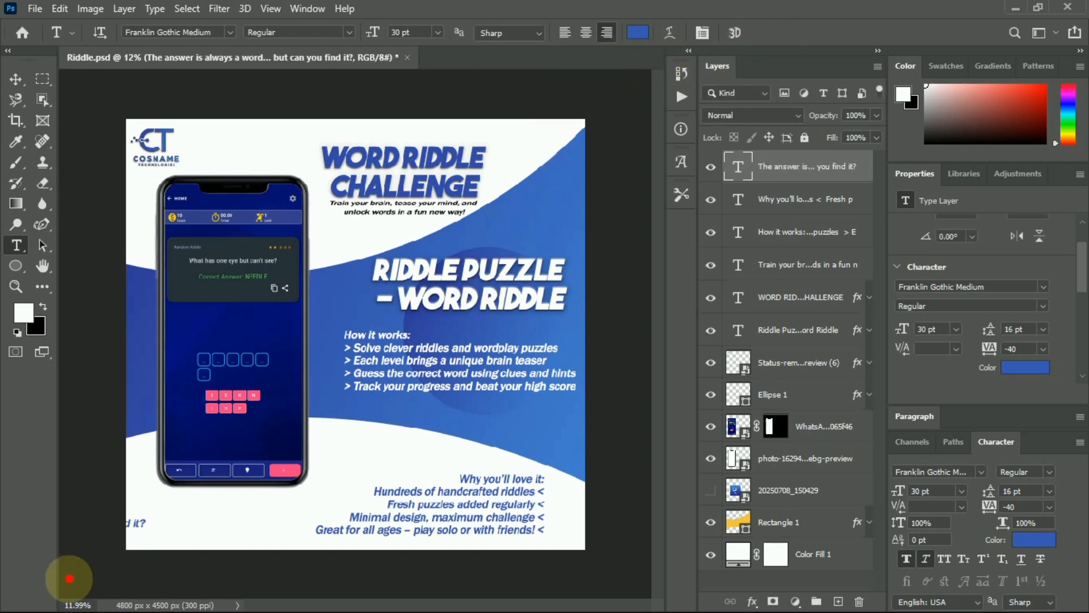
left_click(15, 78)
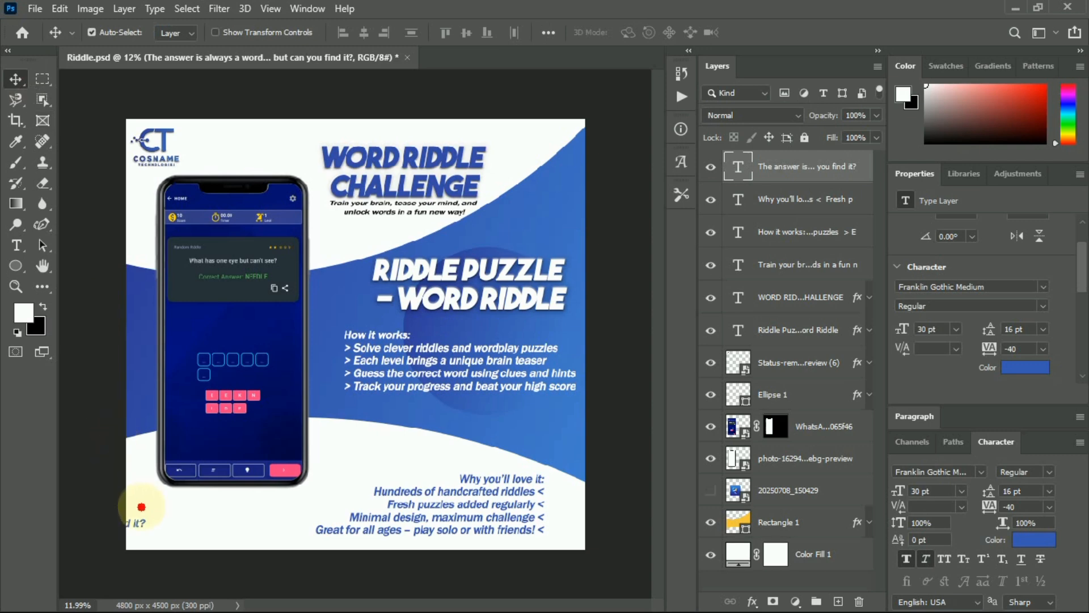
left_click_drag(137, 521, 373, 512)
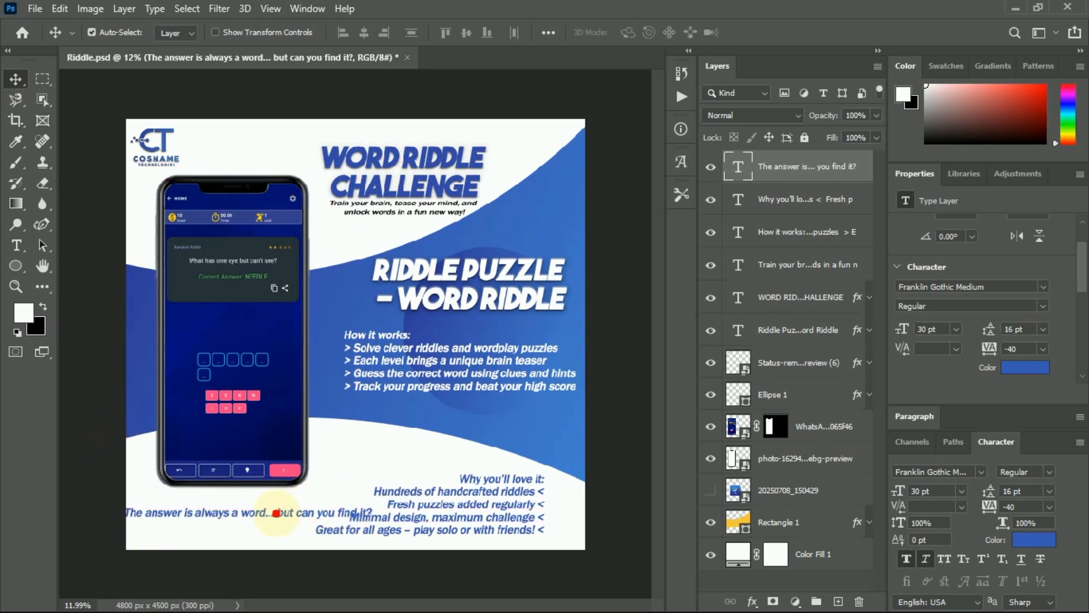
Break the tagline before 'but can you find it?' and centre-align both lines.
double_click(276, 513)
left_click(277, 512)
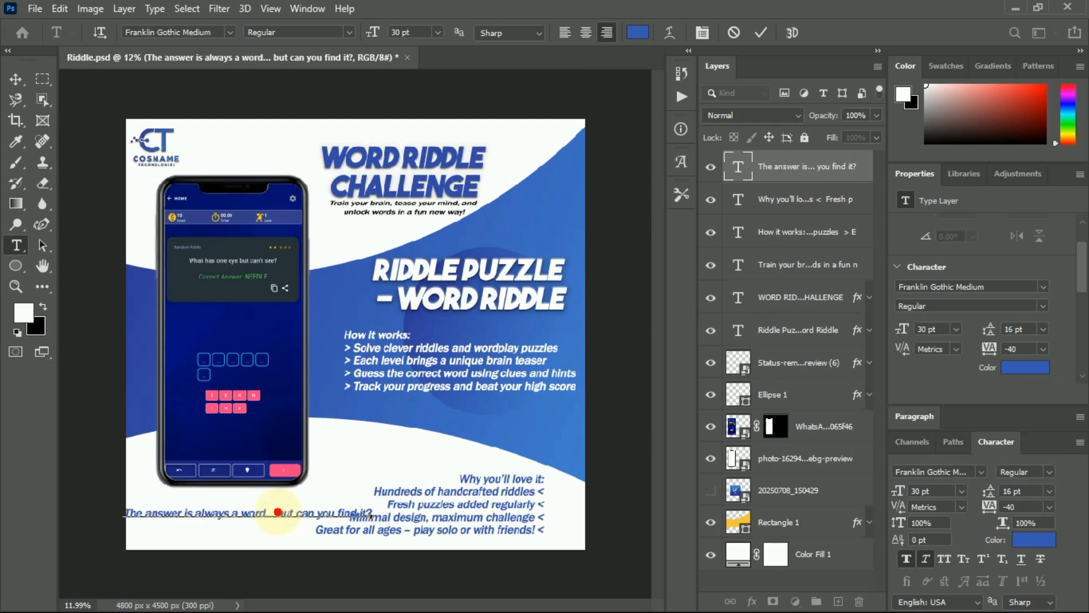
key("Return")
key("ctrl+a")
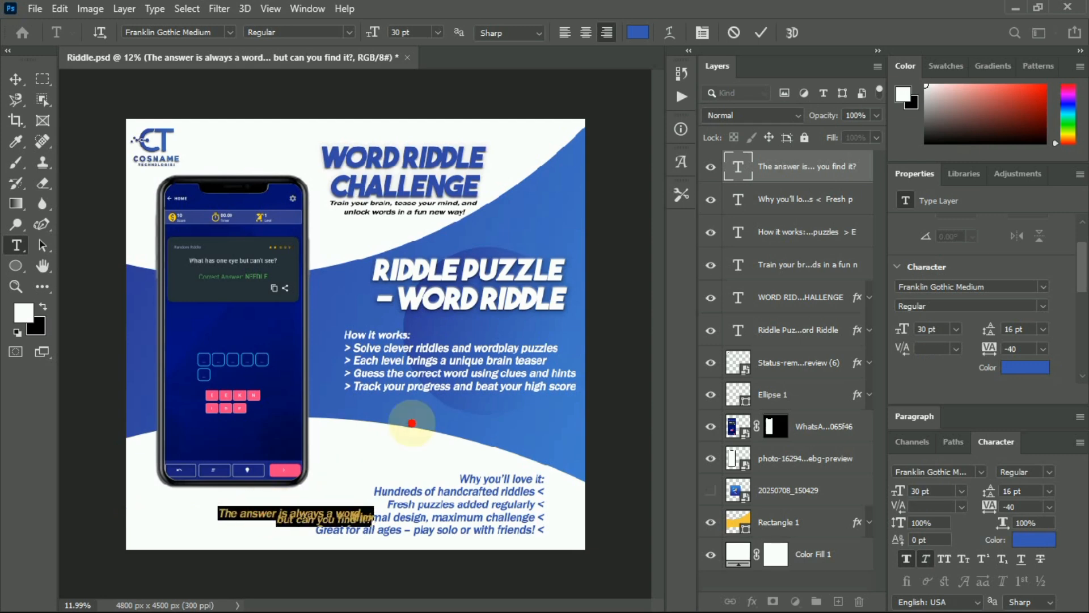
left_click(585, 33)
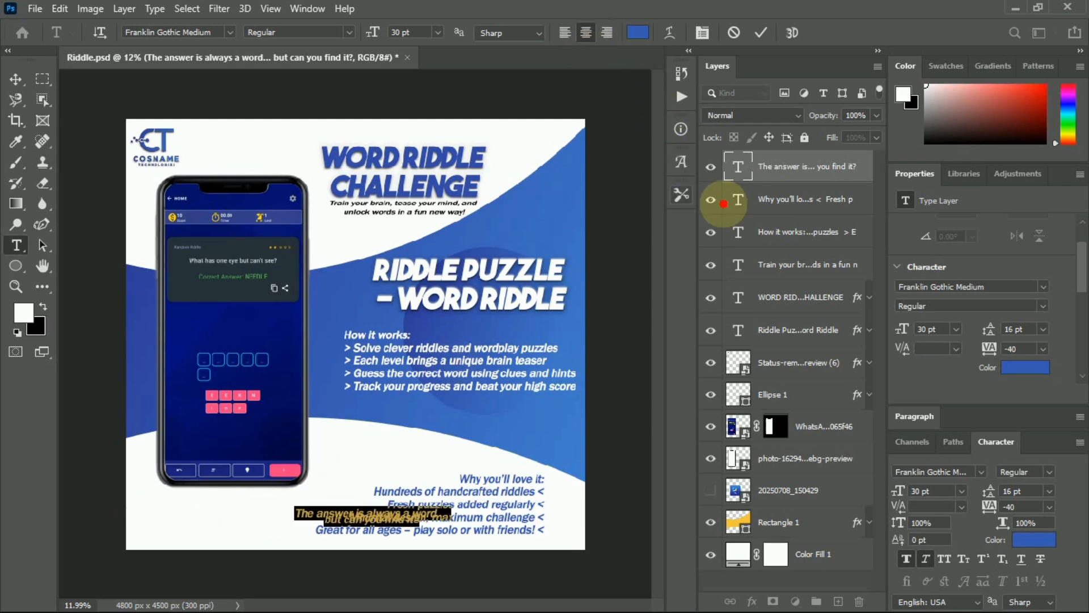
Set the tagline's line spacing to 30 pt and move it into the bottom-left corner.
left_click(1046, 332)
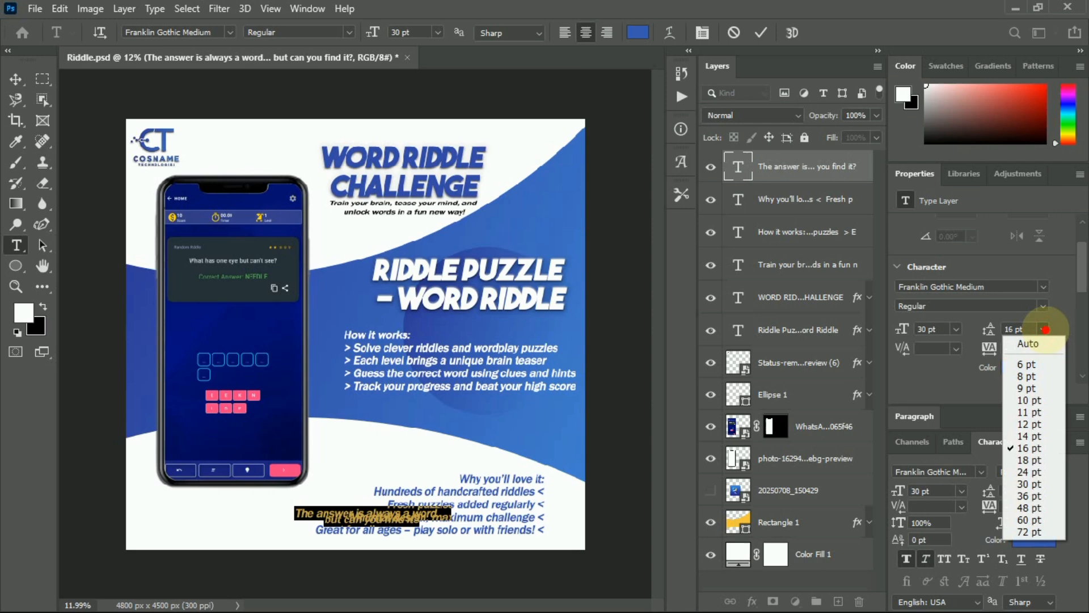
left_click(1034, 486)
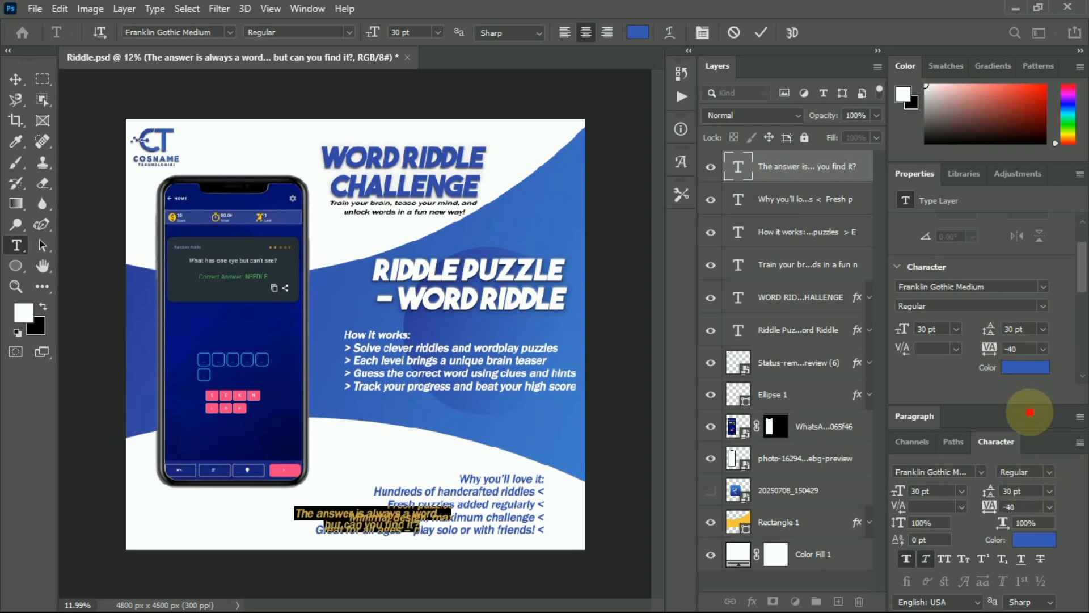
left_click(1044, 326)
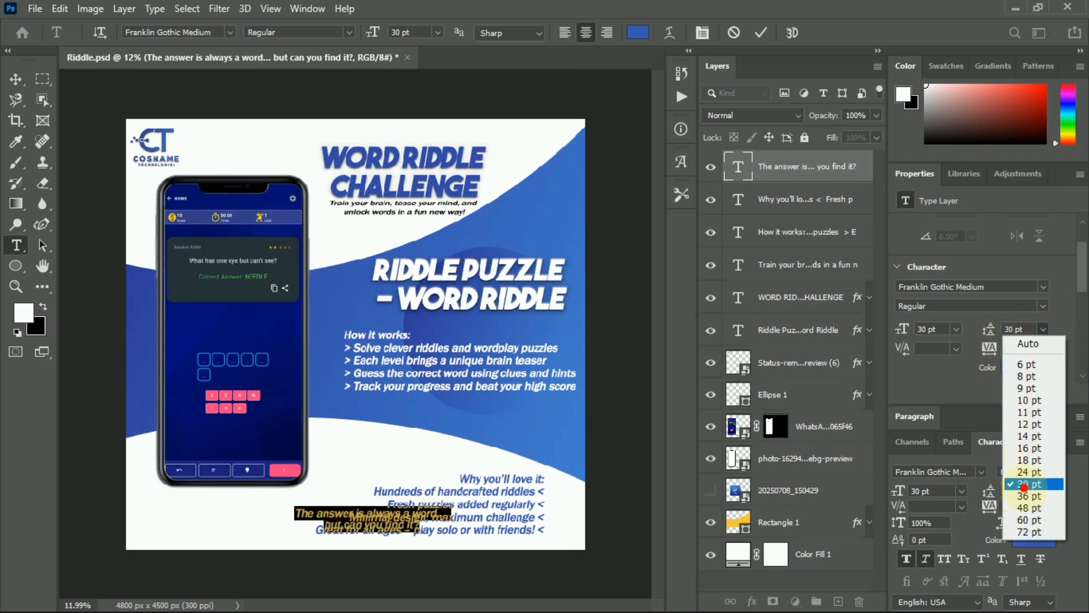
left_click(760, 31)
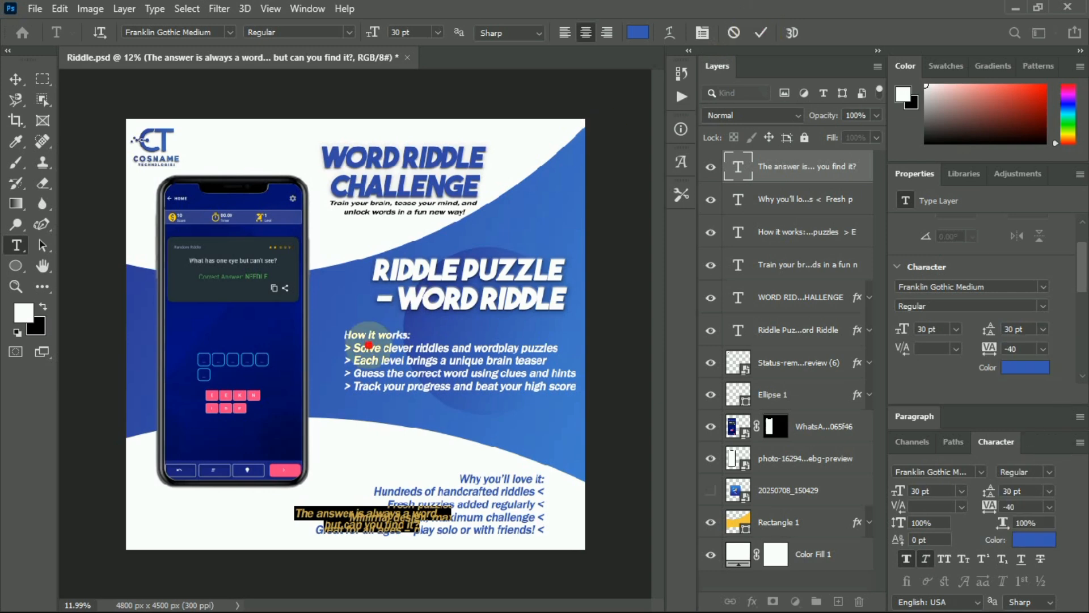
left_click(289, 514)
left_click(15, 77)
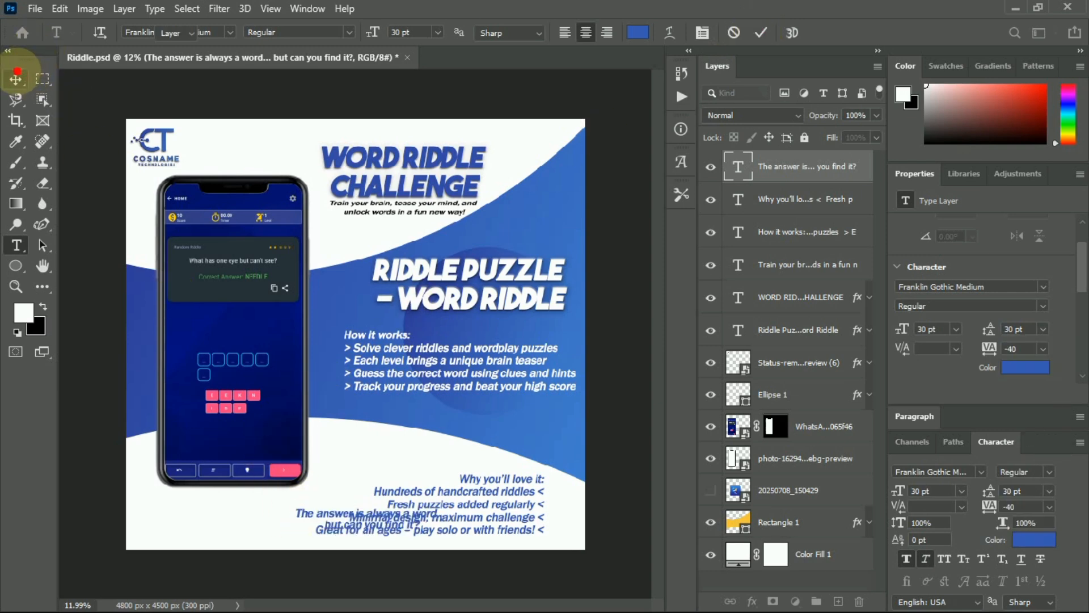
left_click_drag(312, 507, 171, 510)
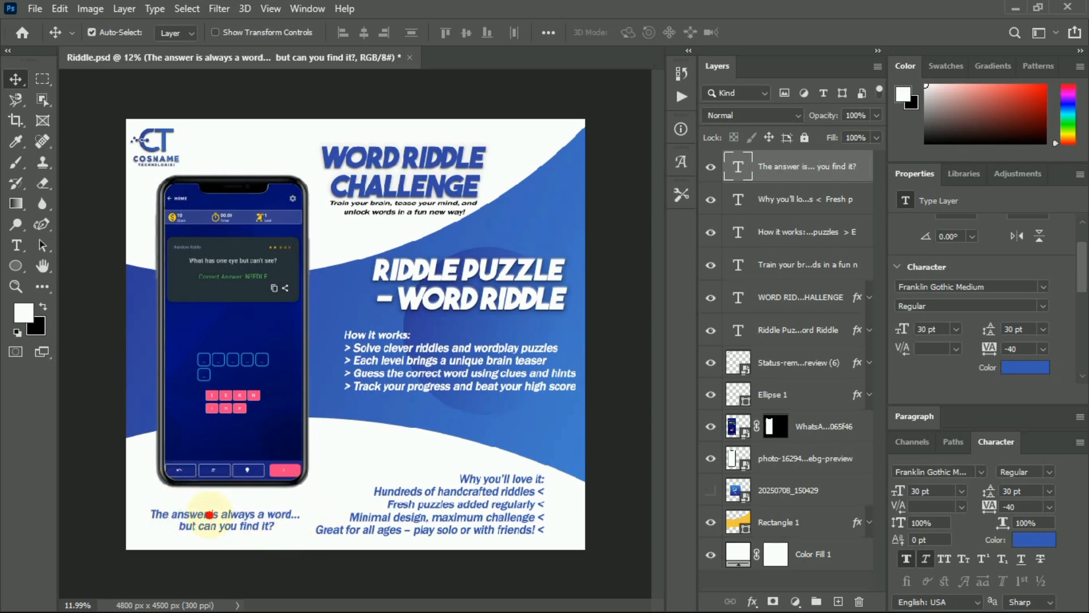
Draw a rounded rectangle around the tagline and set its stroke to 0 px.
left_click(14, 263)
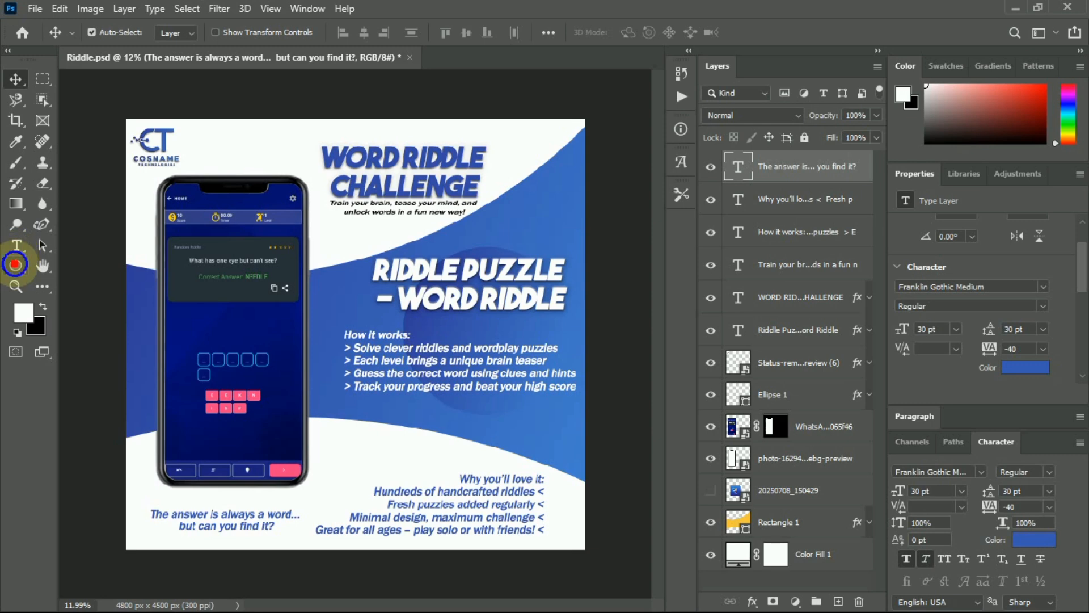
left_click(79, 274)
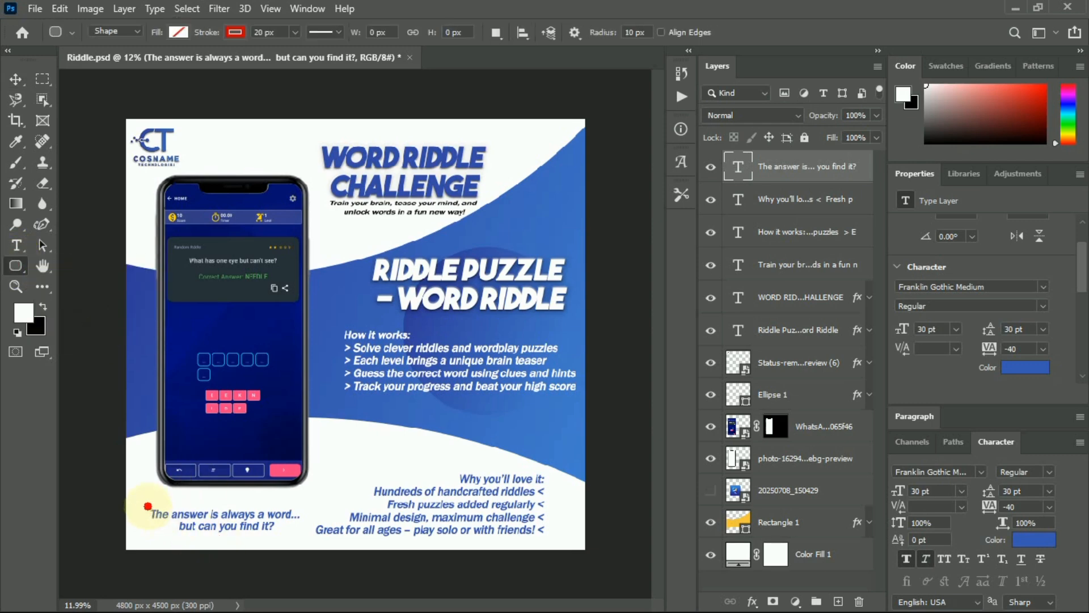
left_click_drag(148, 506, 301, 533)
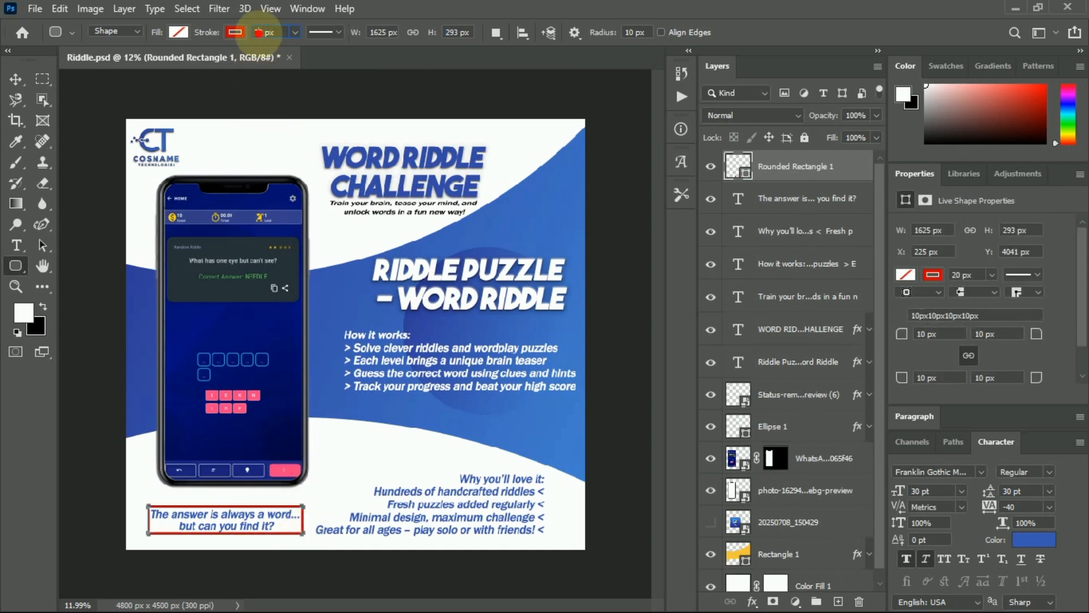
type("0")
key("Return")
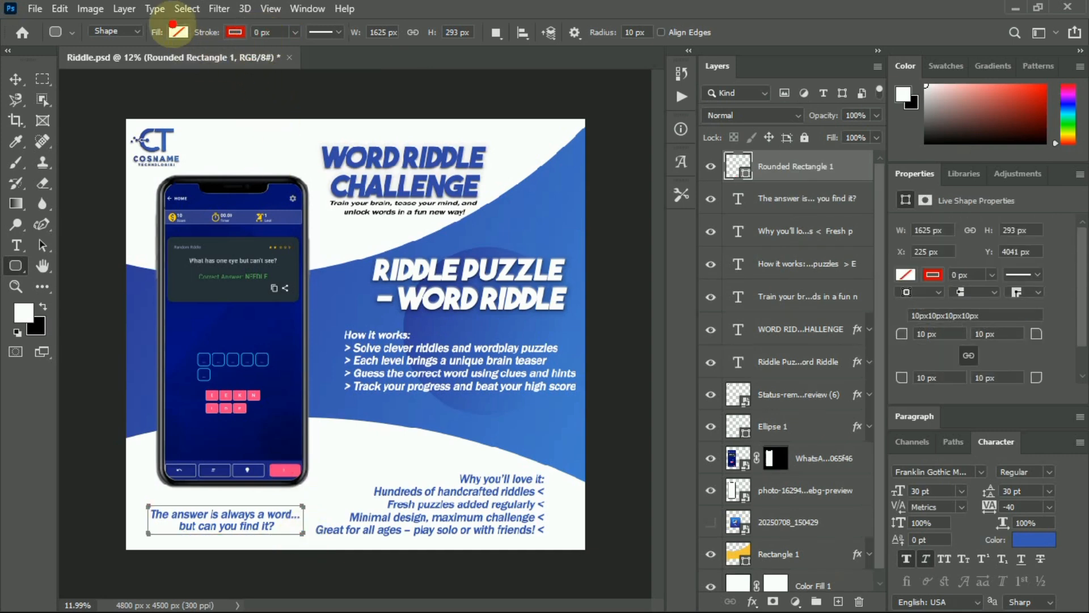
Fill the rounded box behind the caption with the recently used blue swatch.
left_click(178, 32)
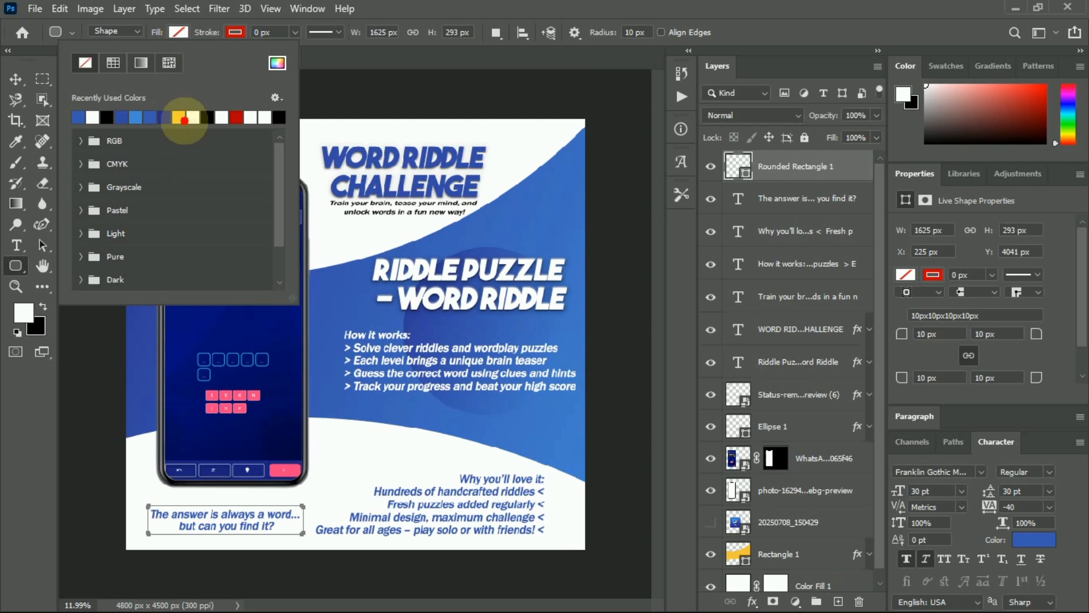
left_click(225, 332)
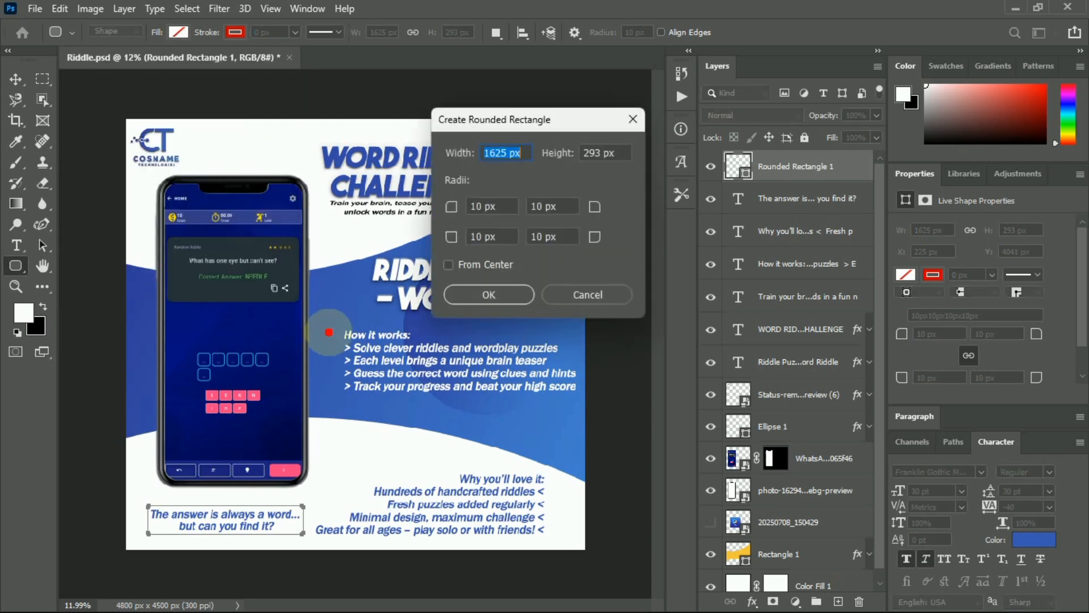
left_click(634, 118)
left_click(178, 32)
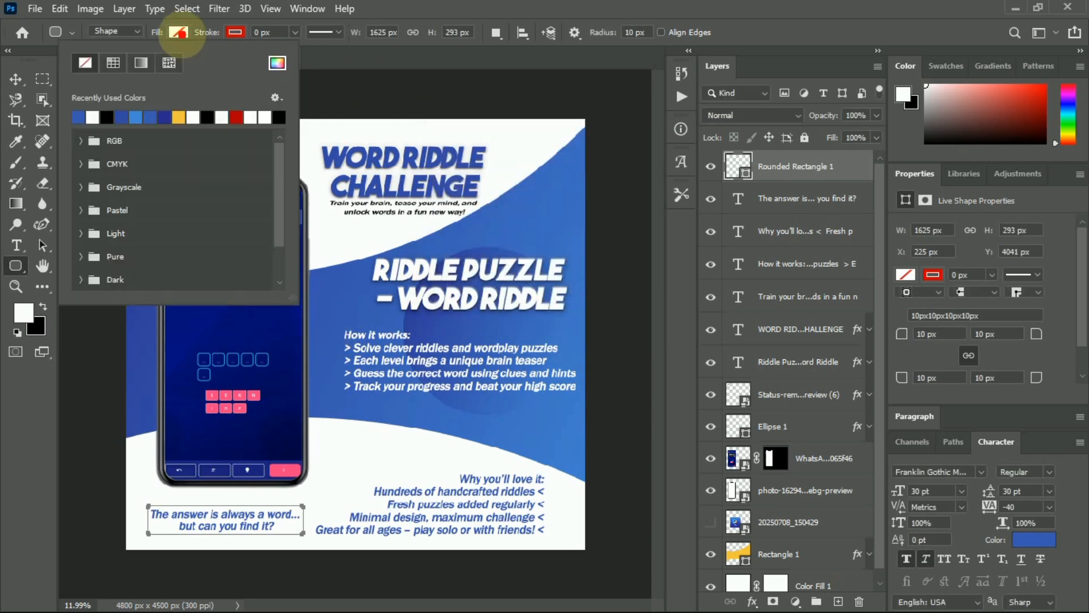
left_click(85, 118)
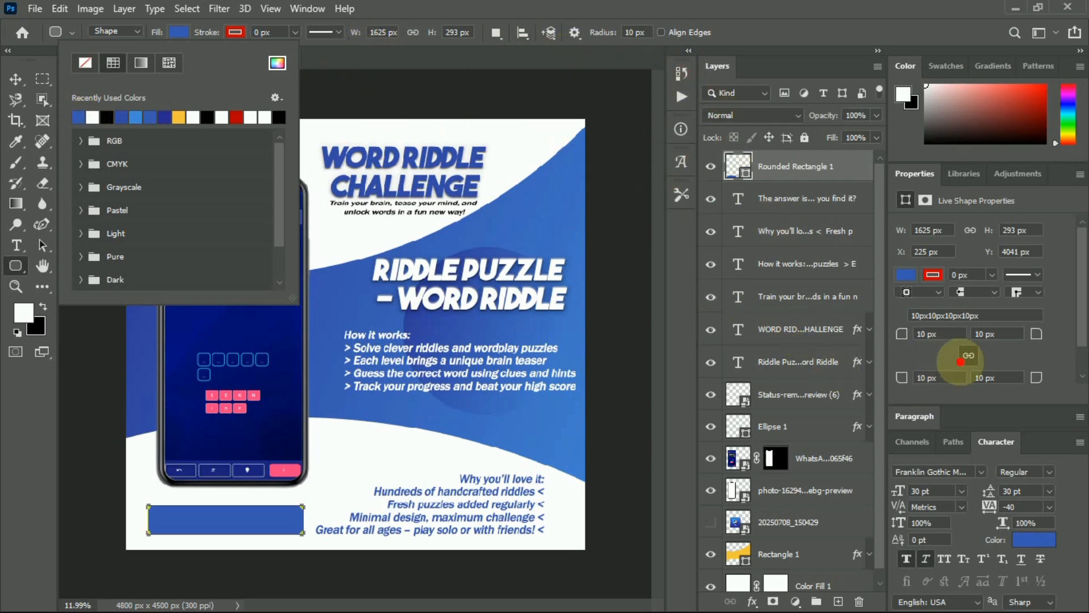
Round the box corners to 30 px and move its layer beneath the caption text.
left_click(922, 333)
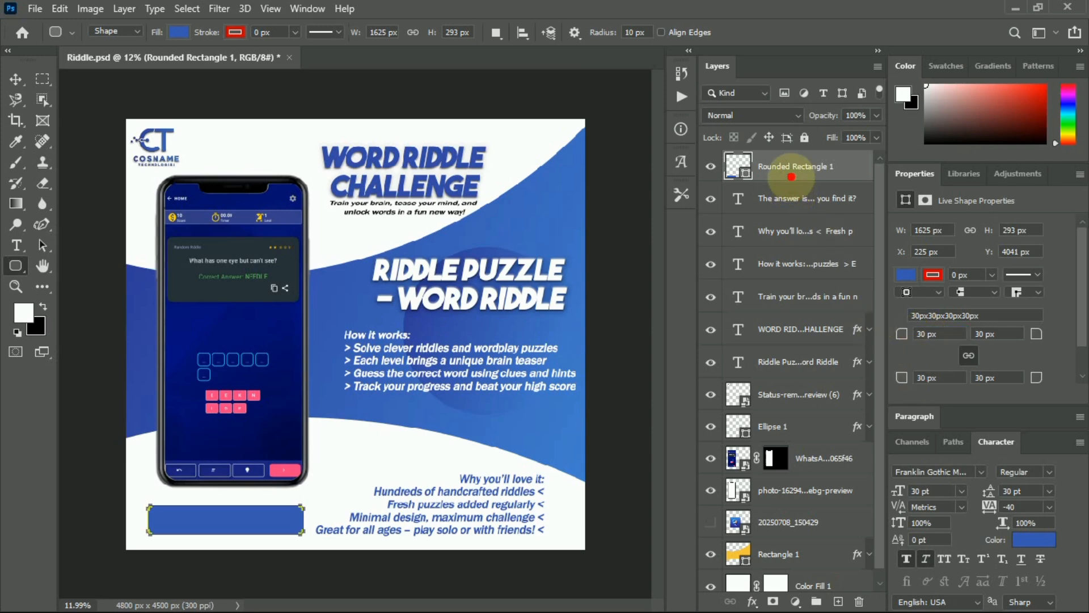
left_click_drag(791, 176, 794, 217)
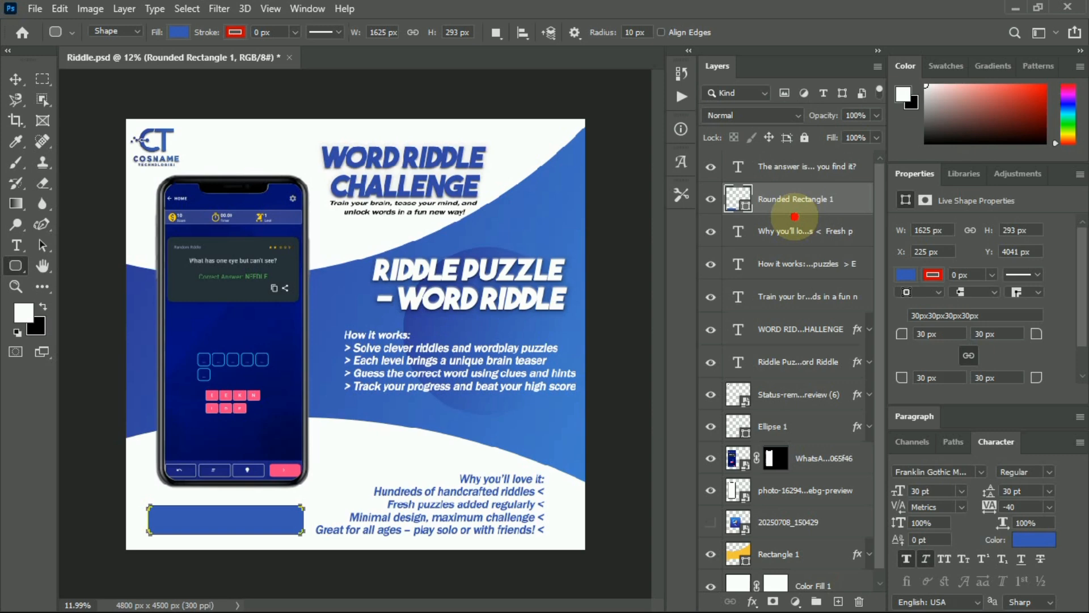
left_click(805, 164)
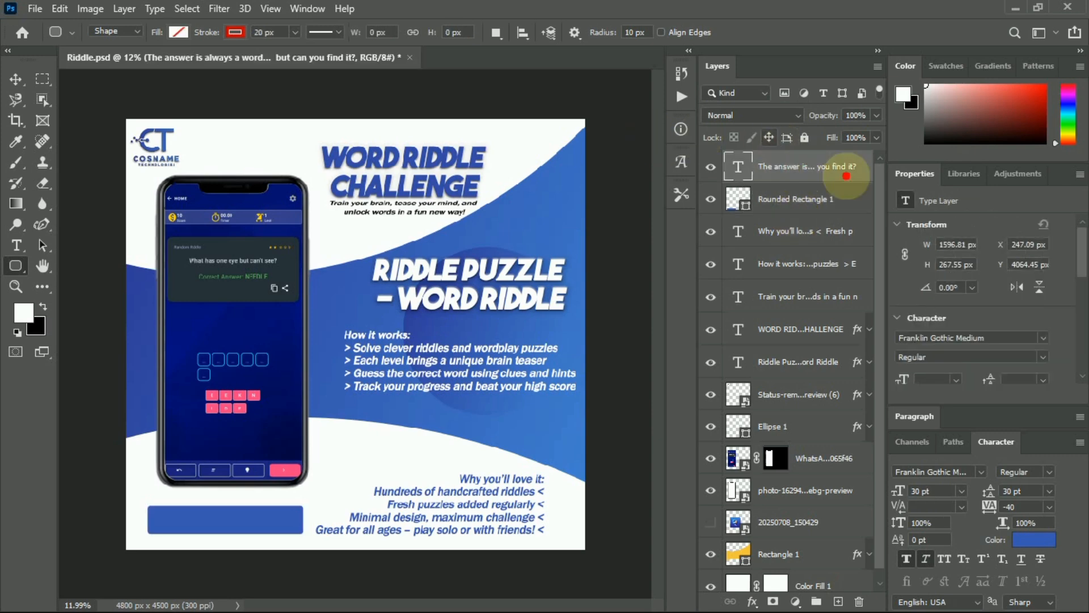
Change the caption text colour to white, sampled in the Character colour picker.
left_click(1033, 540)
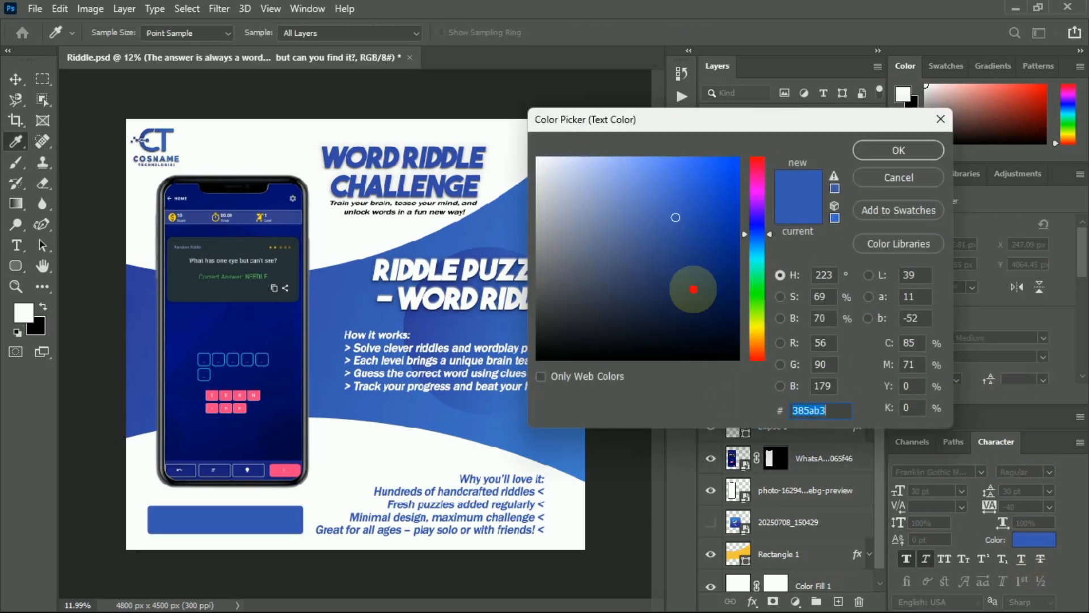
left_click(526, 155)
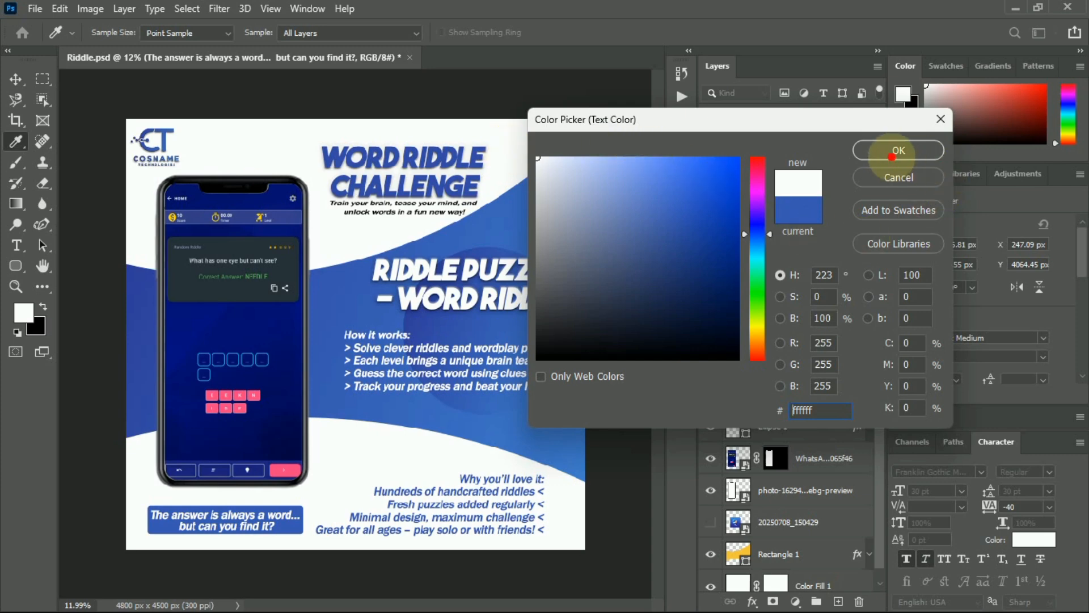
left_click(898, 150)
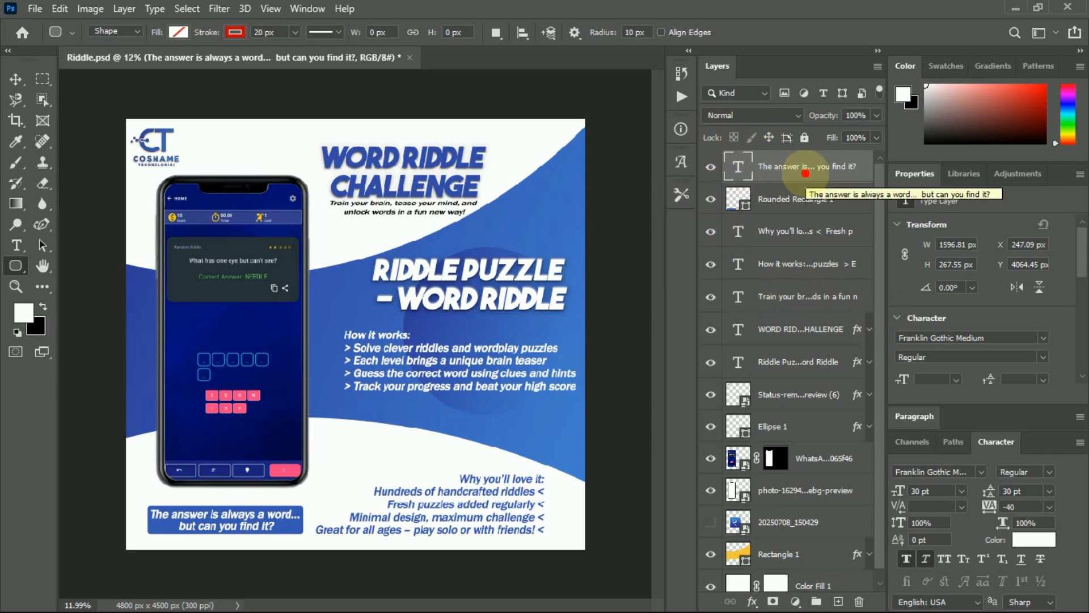
Group the Status-removebg-preview (6) through Color Fill 1 layers into Group 1.
left_click(805, 394)
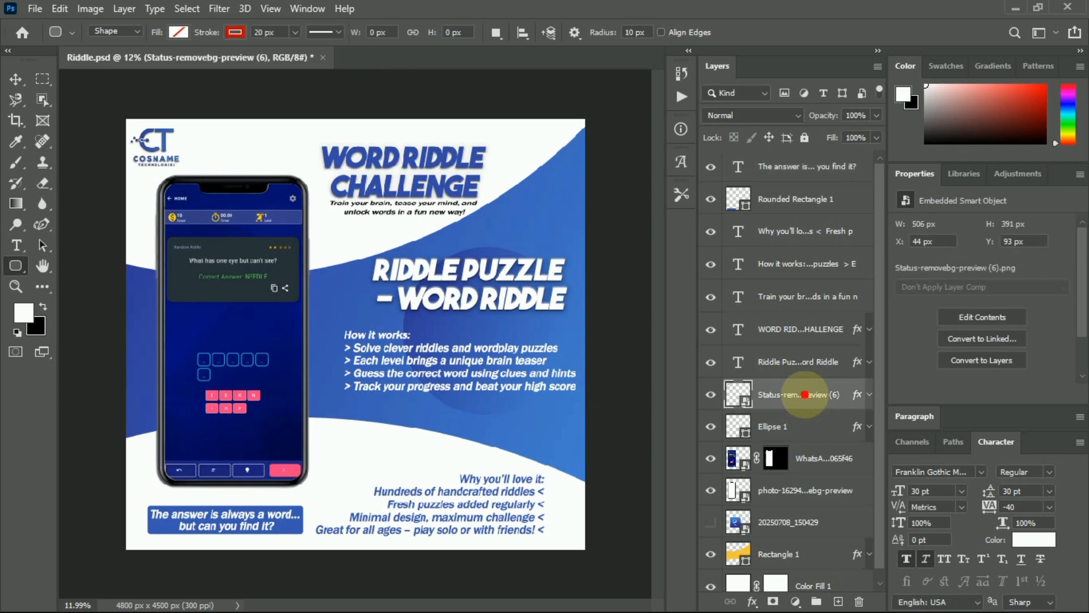
scroll(819, 380, "down", 1)
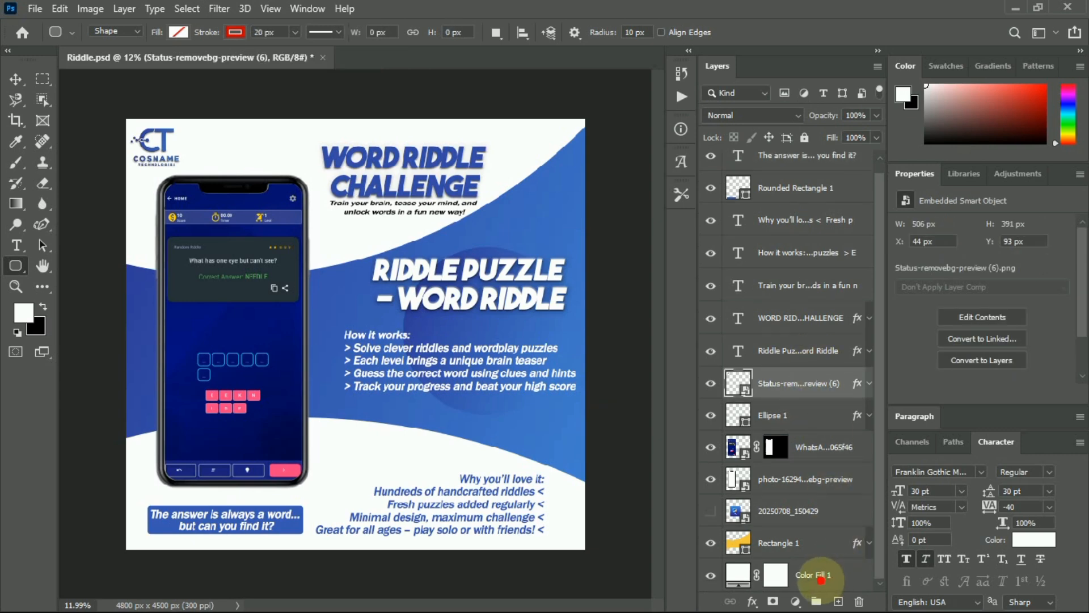
left_click(817, 574, "shift")
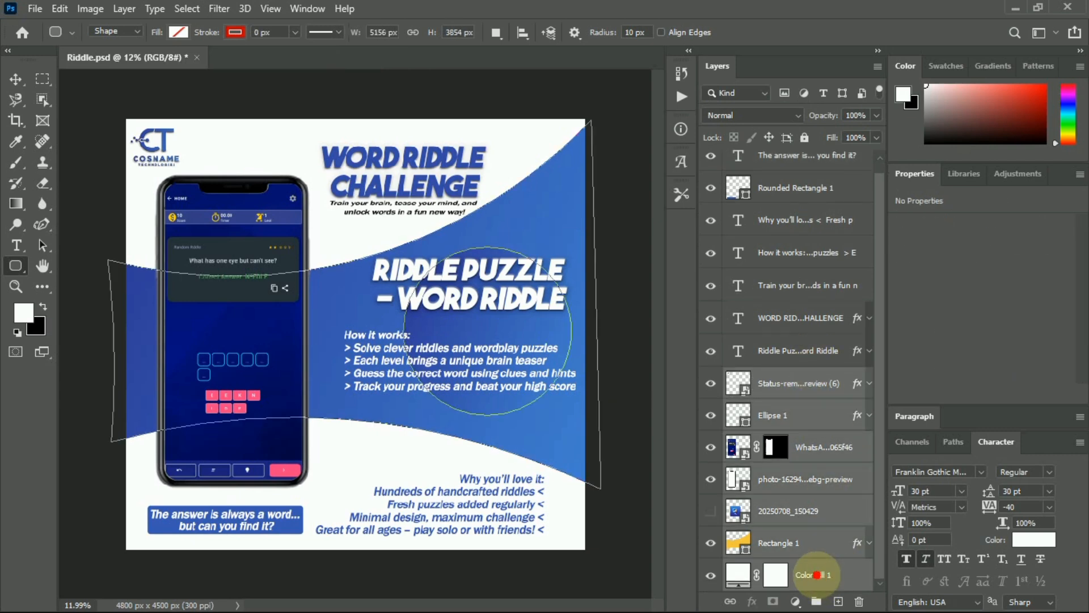
key("ctrl+g")
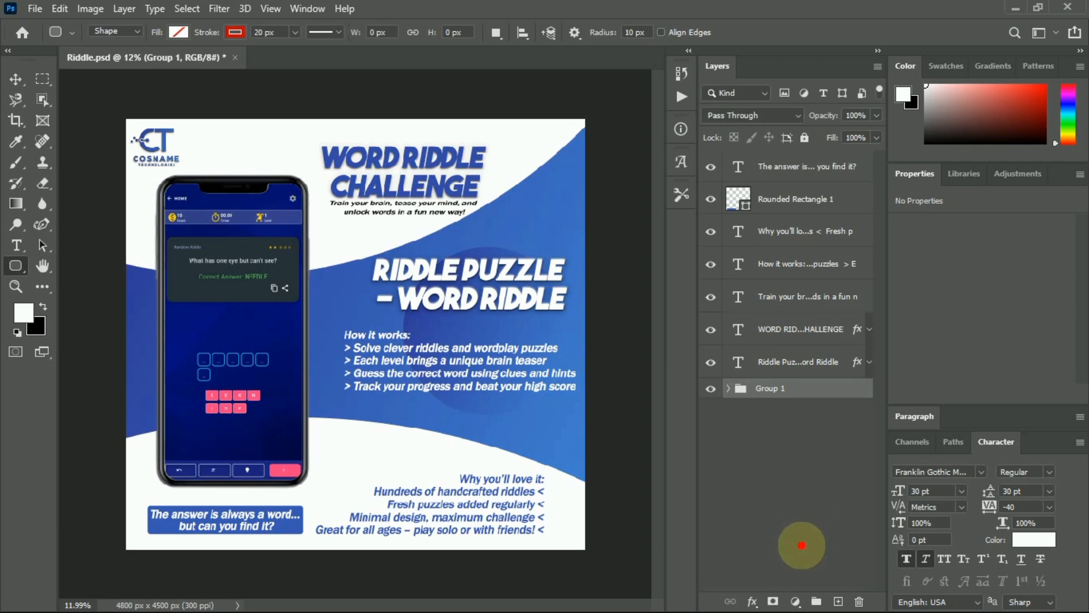
Group the caption text through RIDDLE PUZZLE title layers into Group 2.
left_click(804, 166)
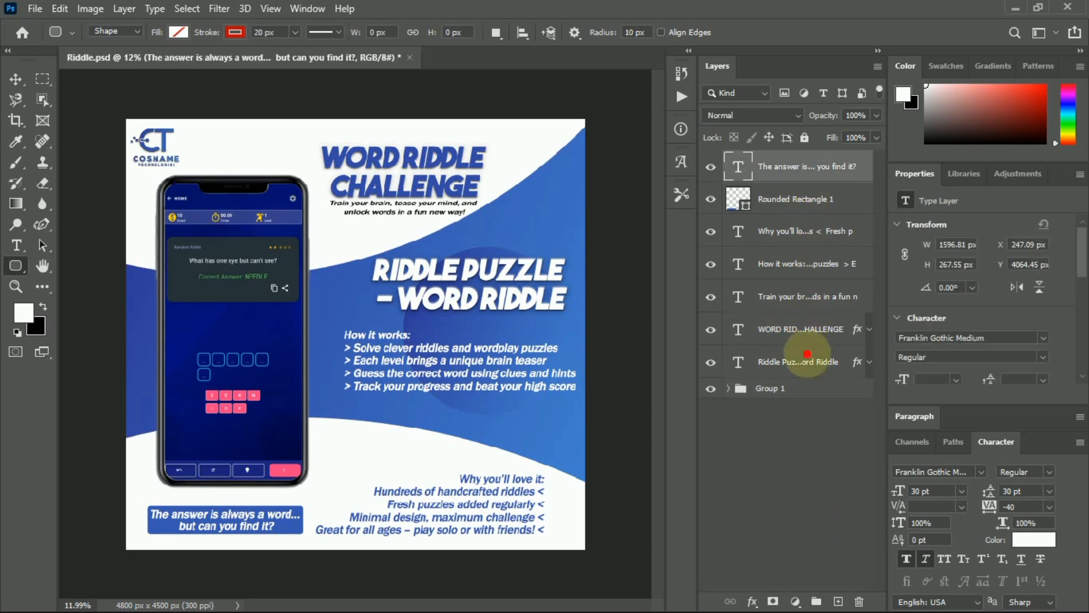
left_click(806, 360, "shift")
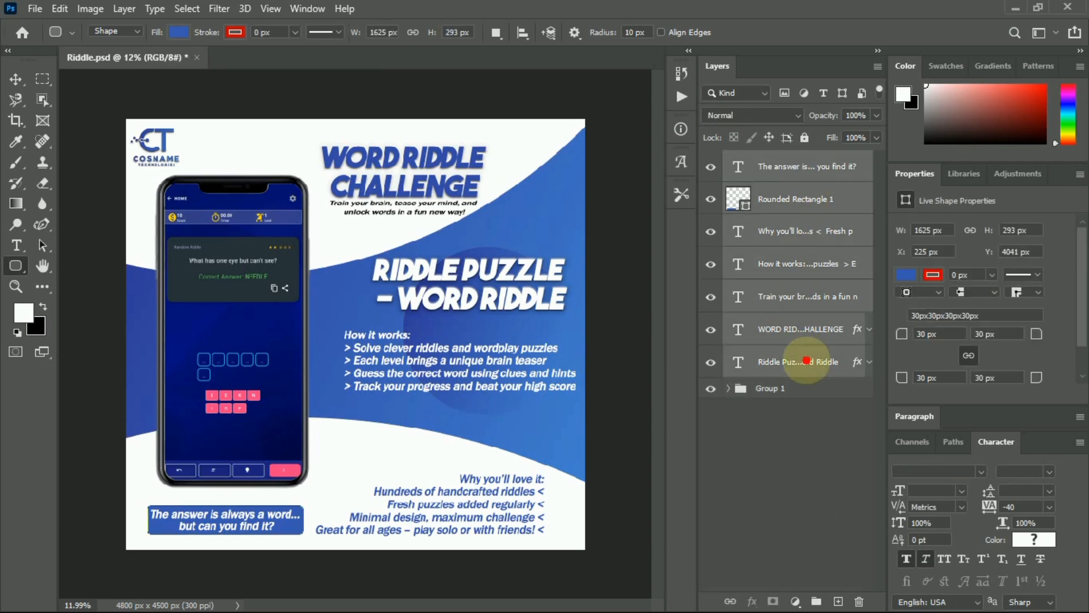
key("ctrl+g")
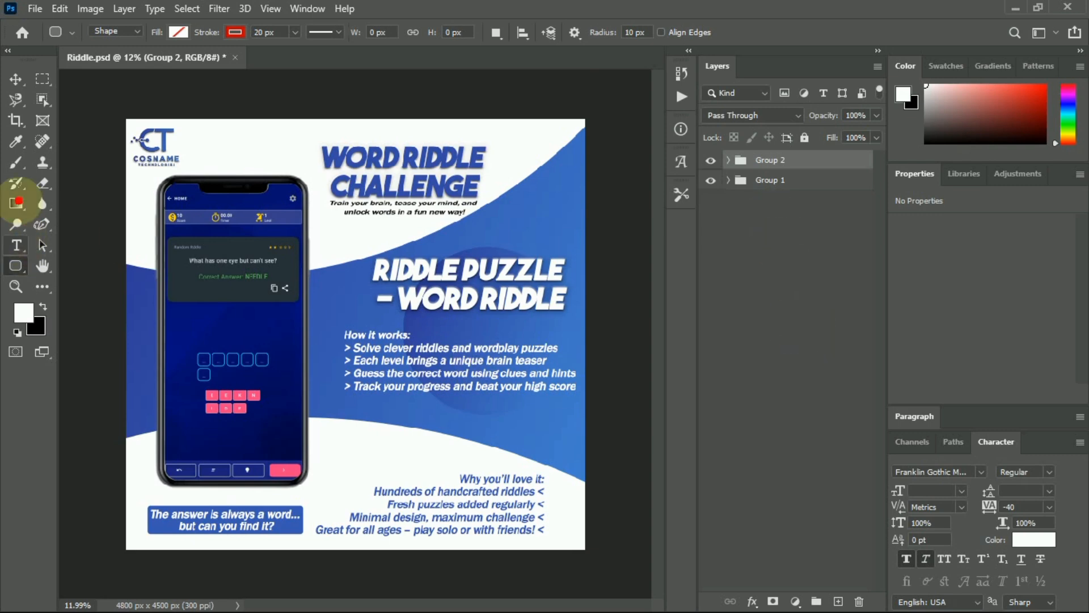
left_click(15, 245)
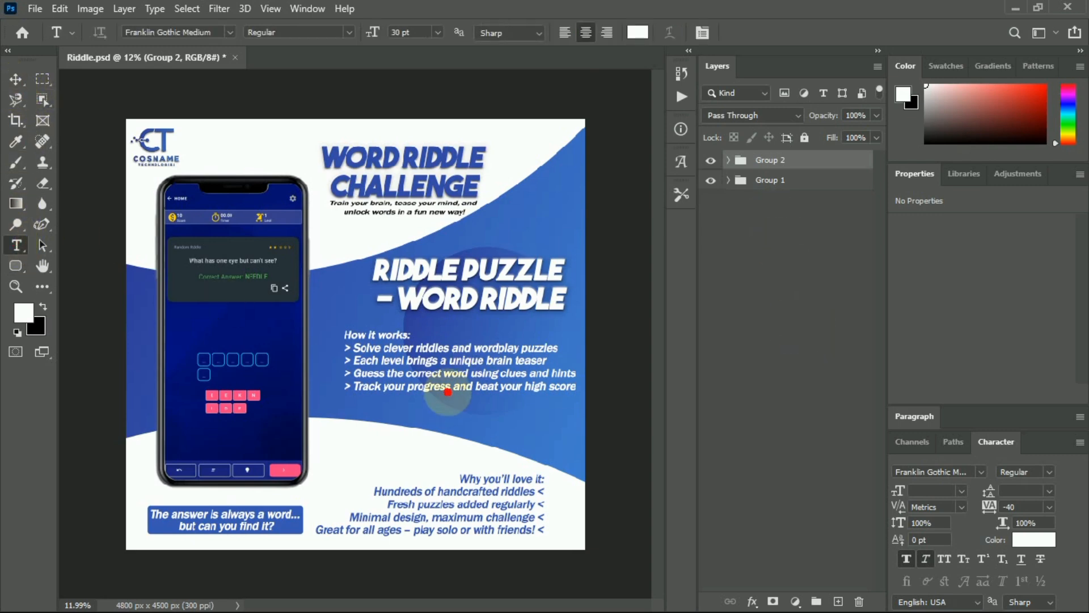
Add a left-aligned phone-number line in The Bold Font below the 'How it works' list.
left_click(459, 414)
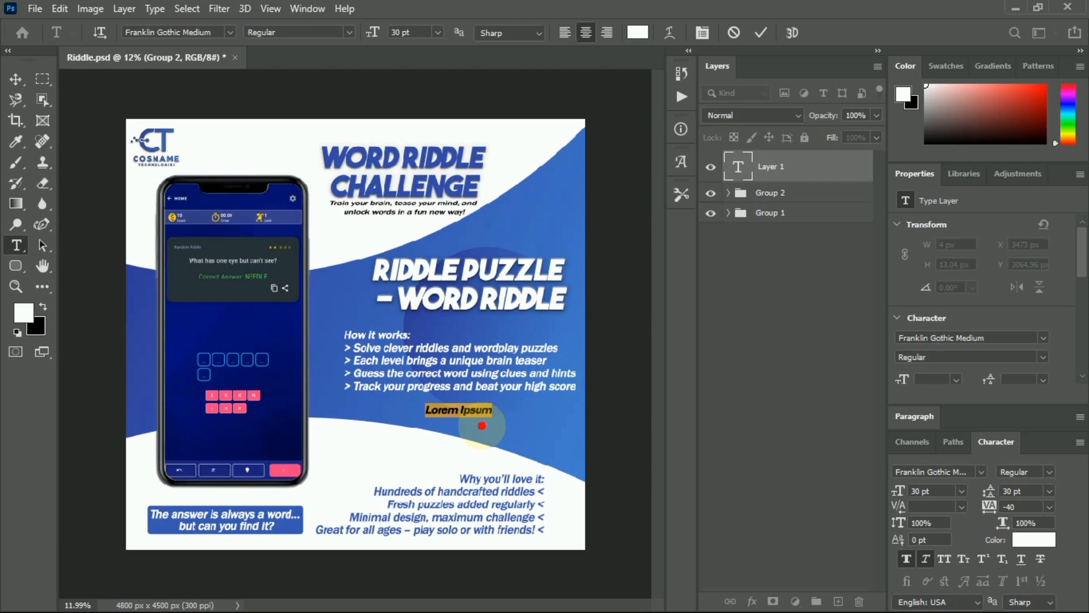
key("BackSpace")
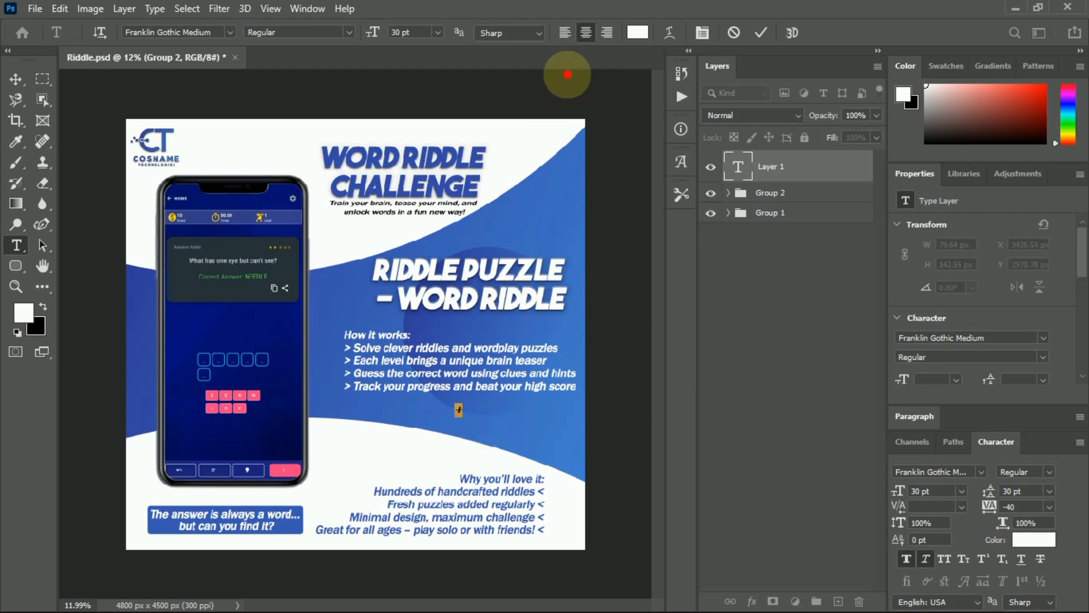
left_click(566, 32)
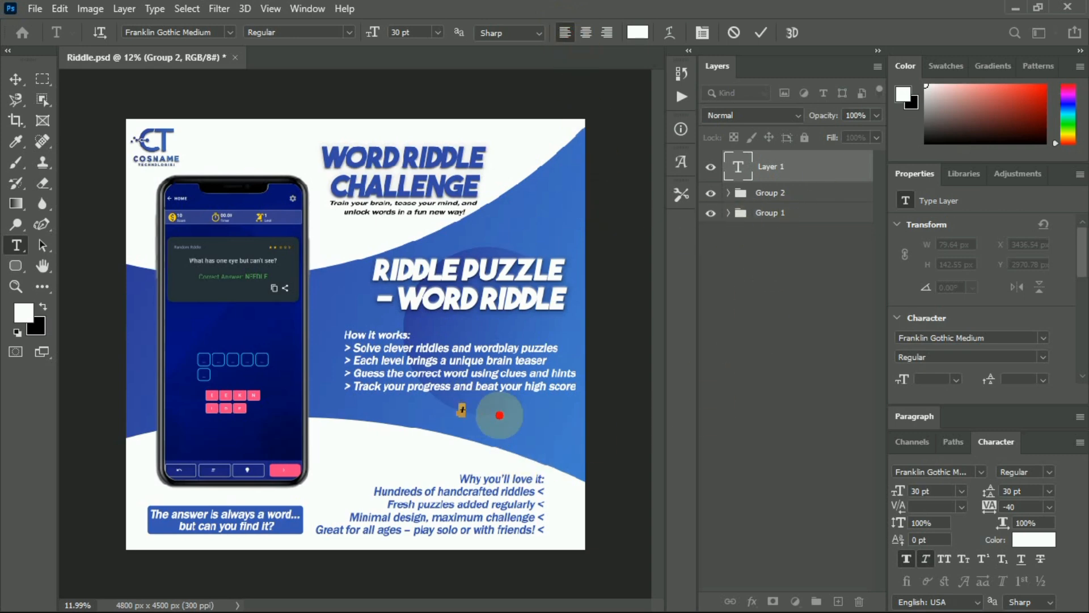
left_click(1045, 338)
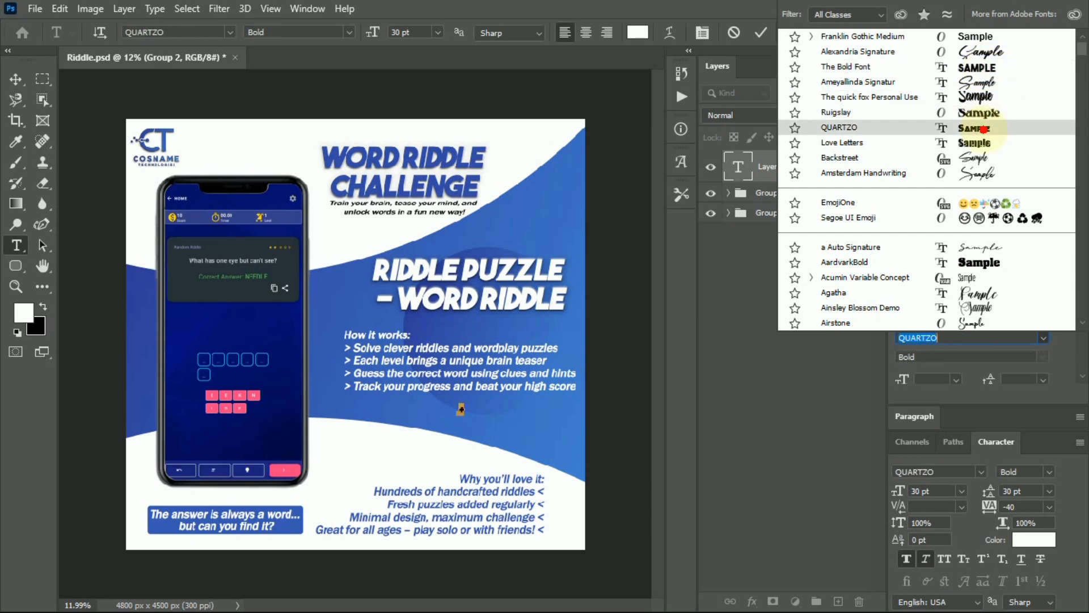
left_click(986, 67)
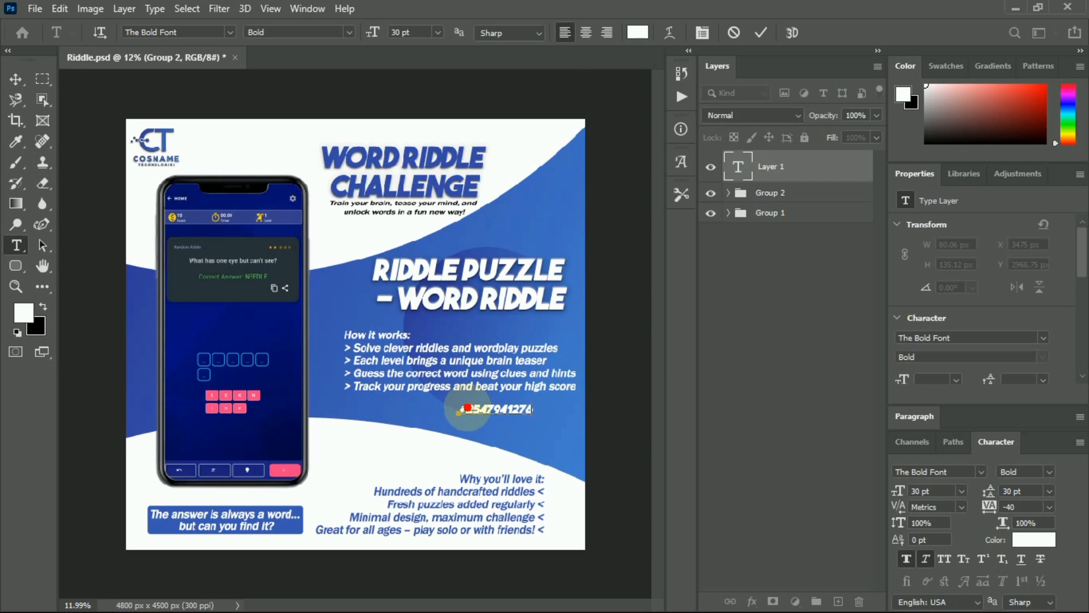
left_click_drag(466, 407, 537, 409)
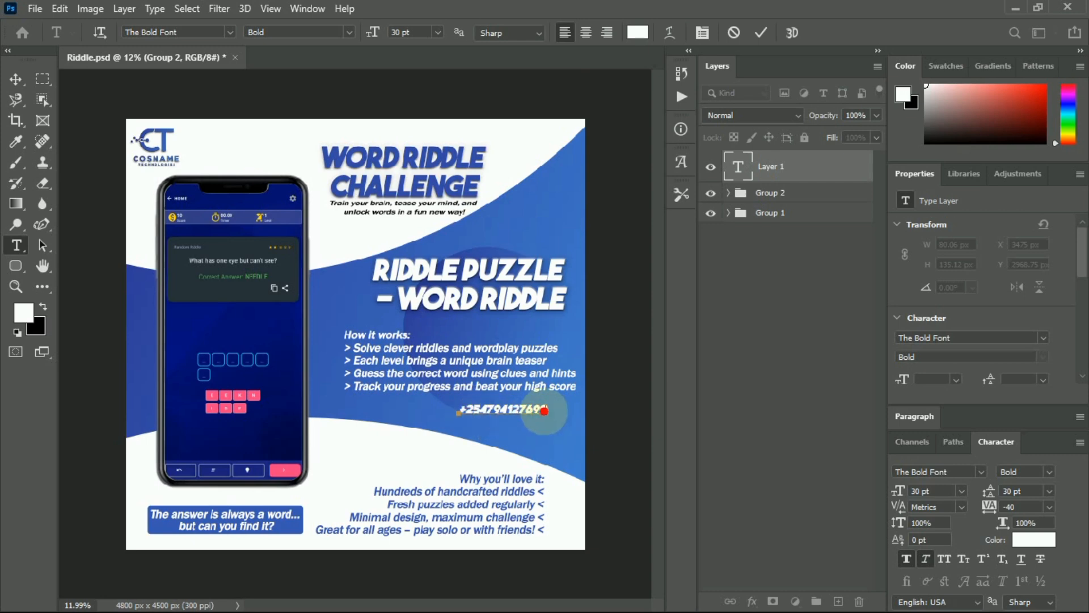
left_click(760, 32)
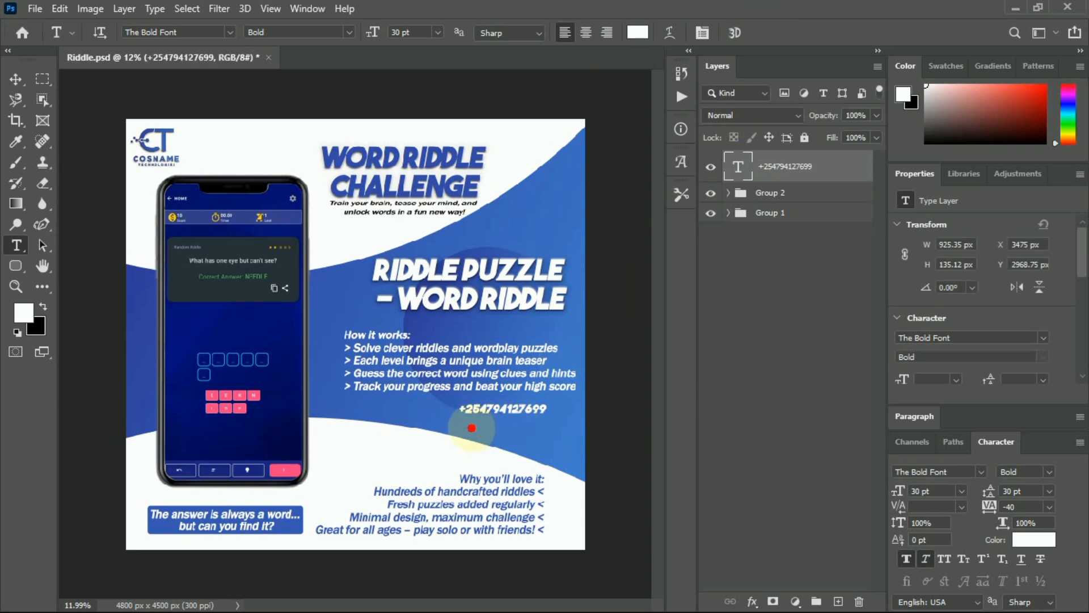
Add the contact e-mail address in Franklin Gothic Medium as a new line under the phone number.
left_click(465, 428)
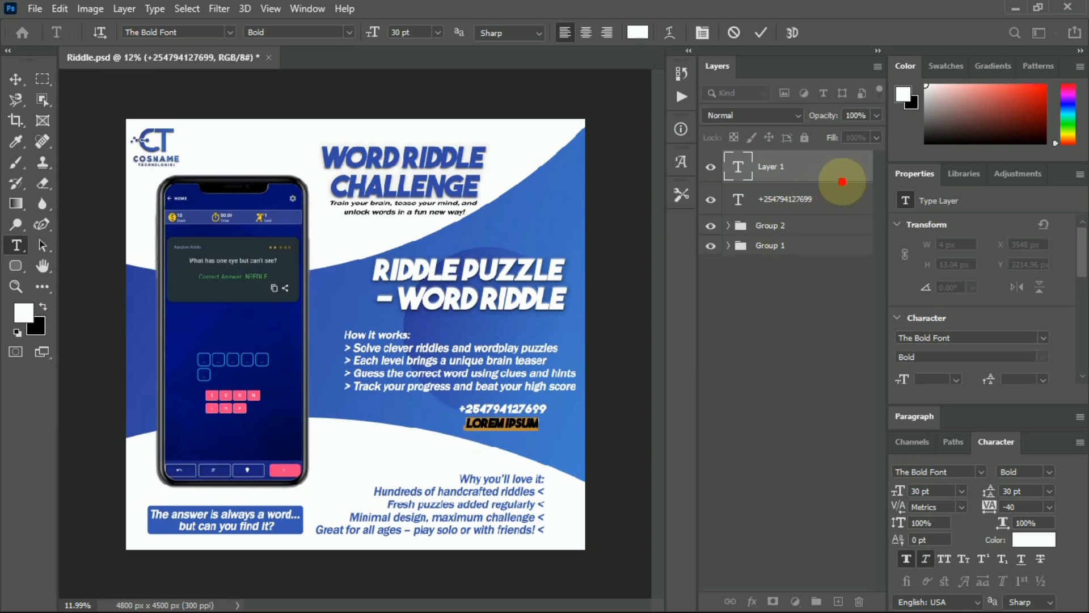
left_click(1037, 336)
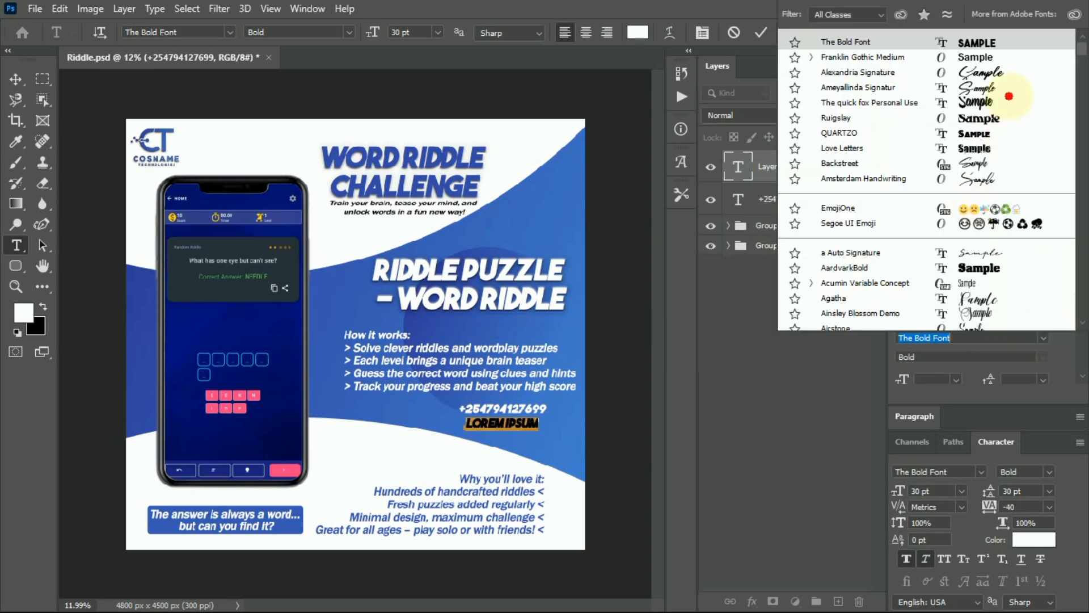
left_click(975, 56)
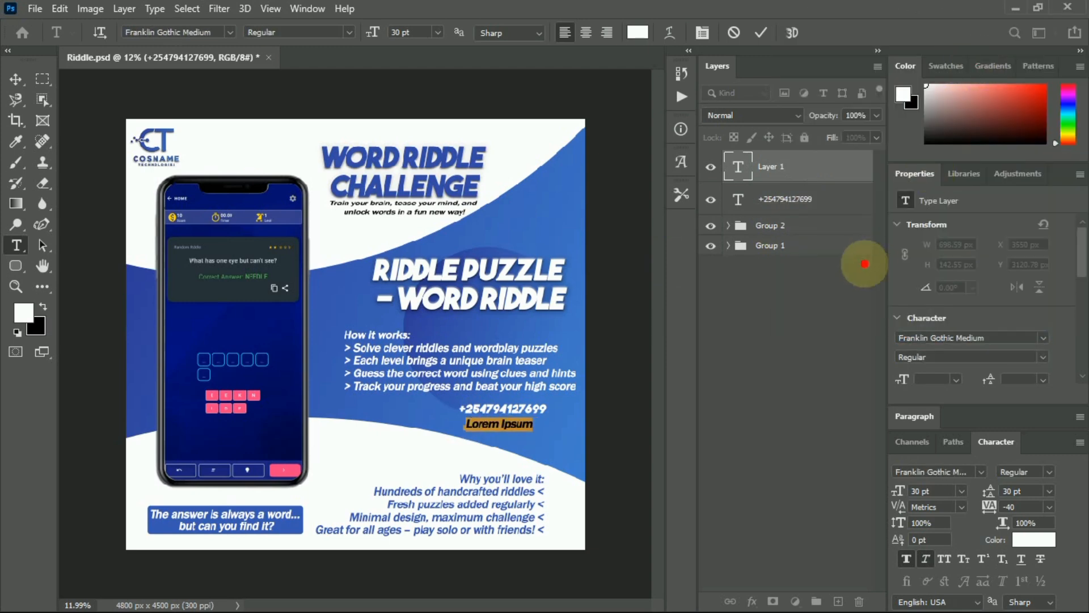
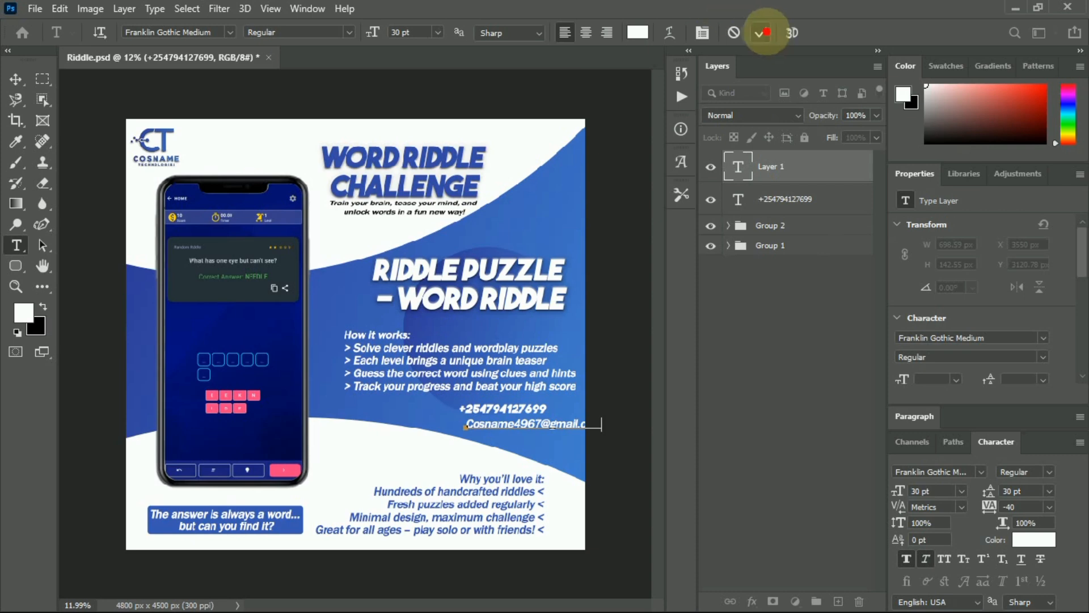
left_click(761, 32)
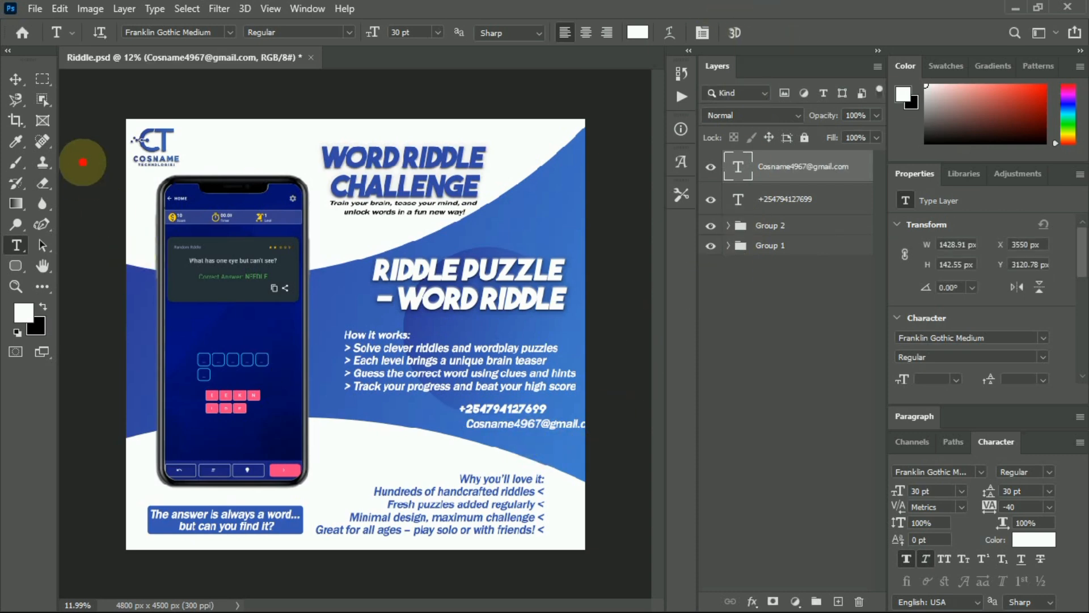
Align the e-mail line directly beneath the phone number with the Move tool.
left_click(16, 79)
left_click_drag(524, 415, 496, 416)
left_click(496, 412)
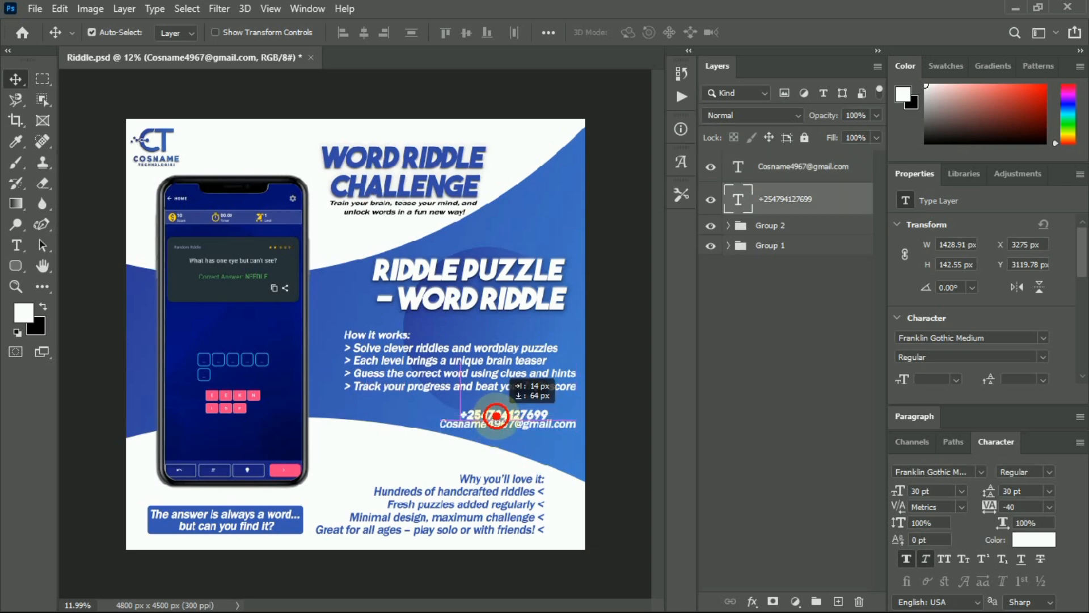
left_click_drag(496, 416, 495, 411)
Set the phone number text colour to white, sampled from the canvas.
left_click(811, 313)
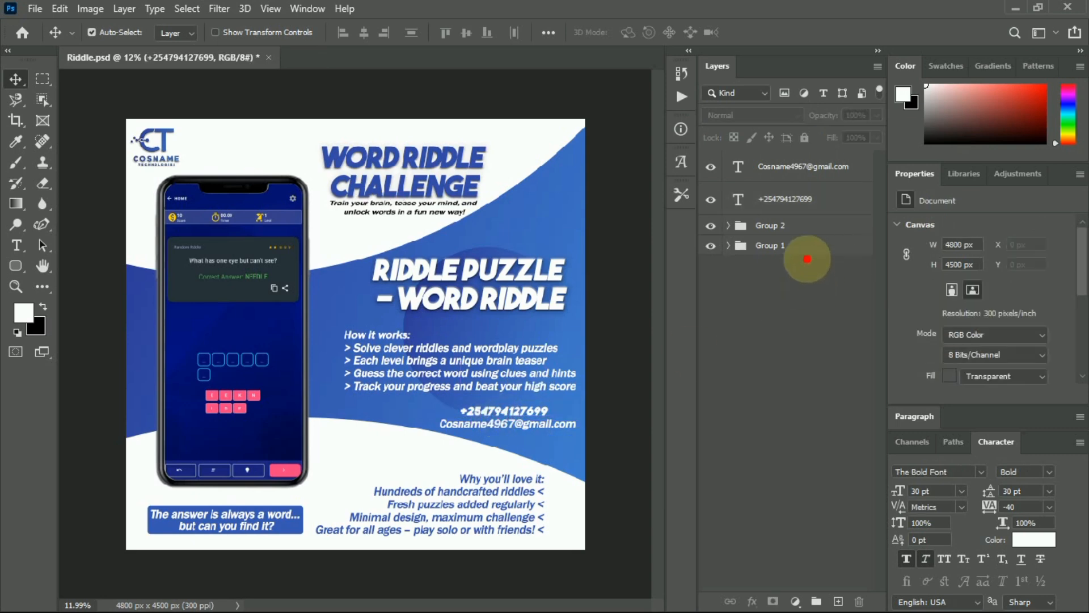
left_click(800, 205)
left_click(1028, 545)
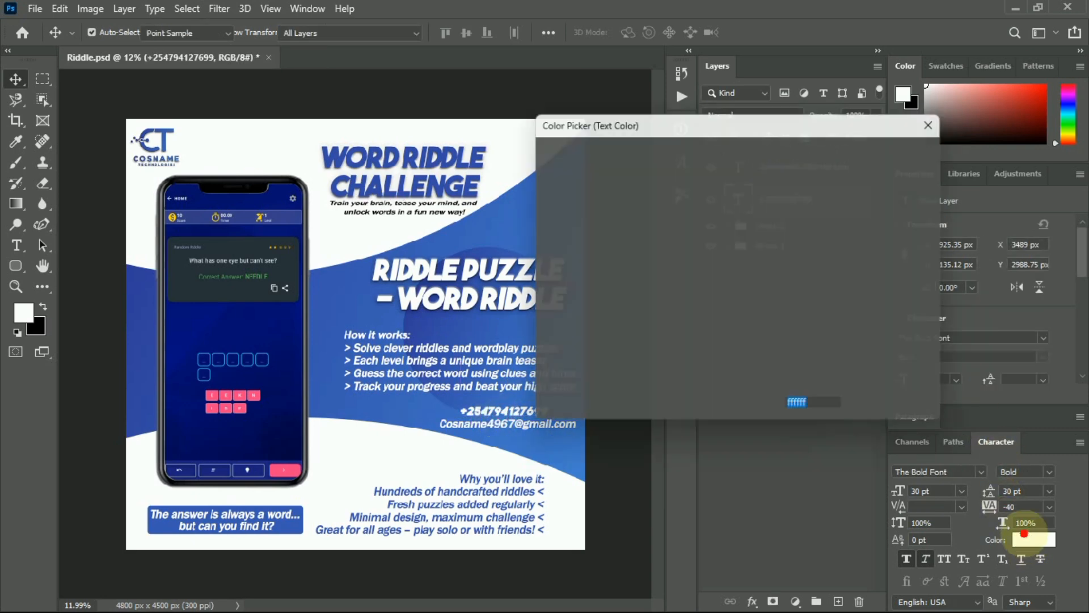
left_click_drag(686, 297, 764, 148)
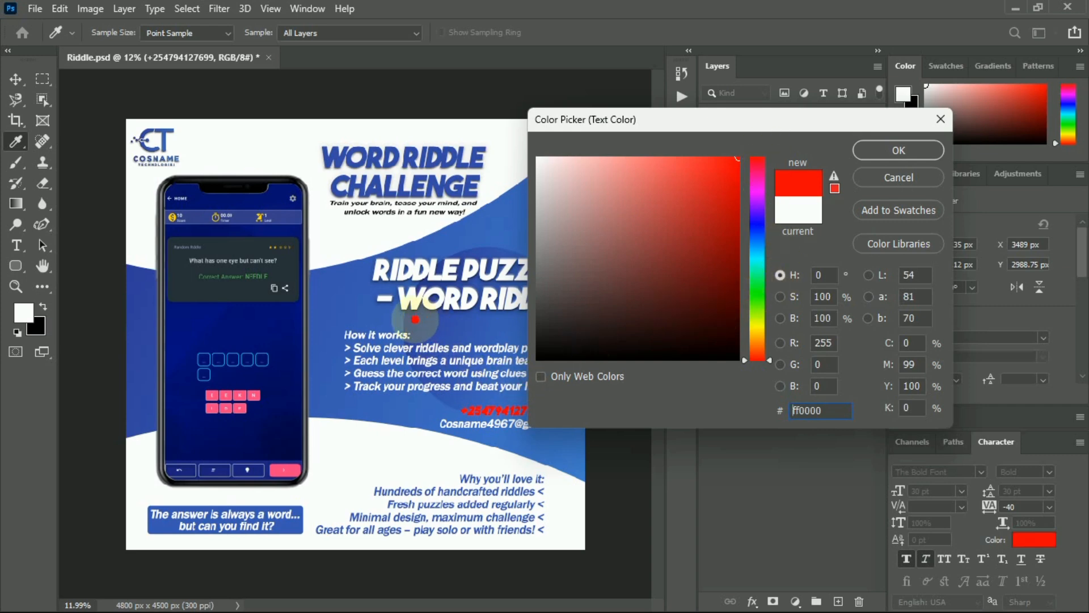
left_click(414, 320)
left_click_drag(415, 319, 507, 142)
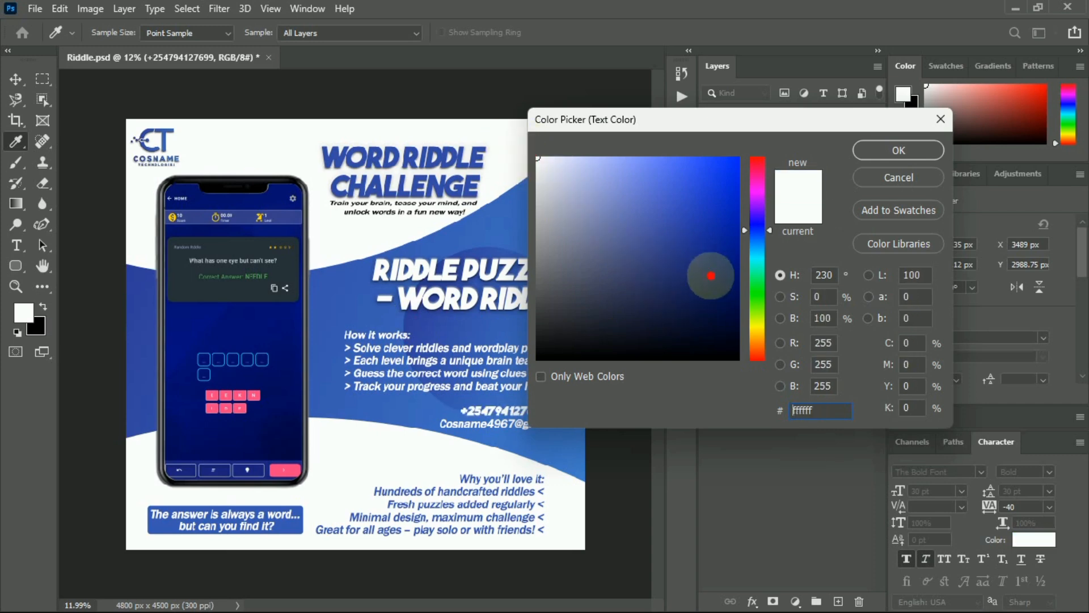
left_click(899, 150)
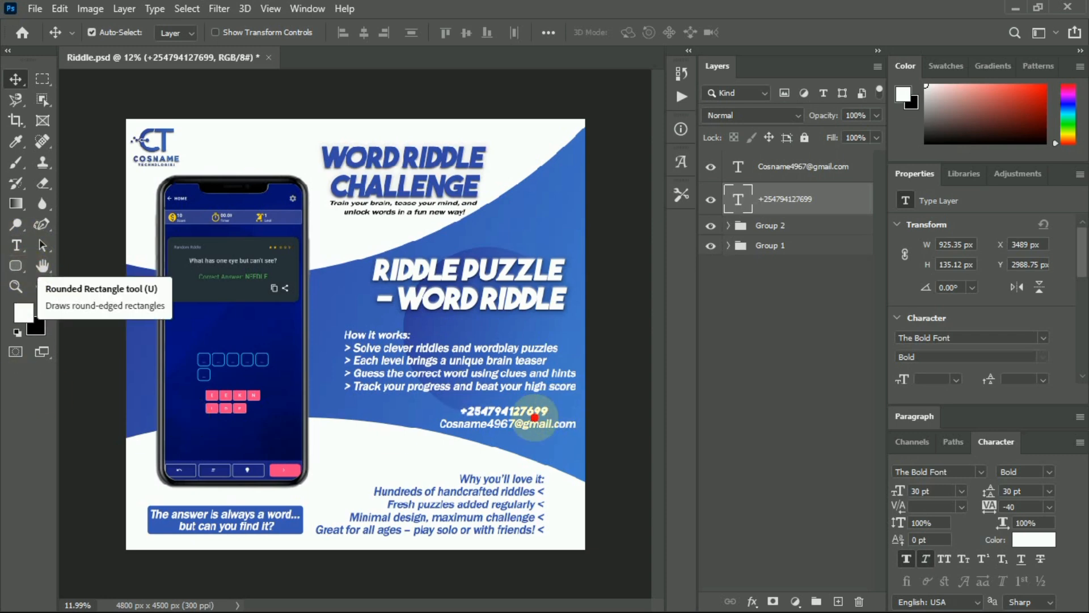
Draw a rounded rectangle around the phone and e-mail lines.
right_click(16, 265)
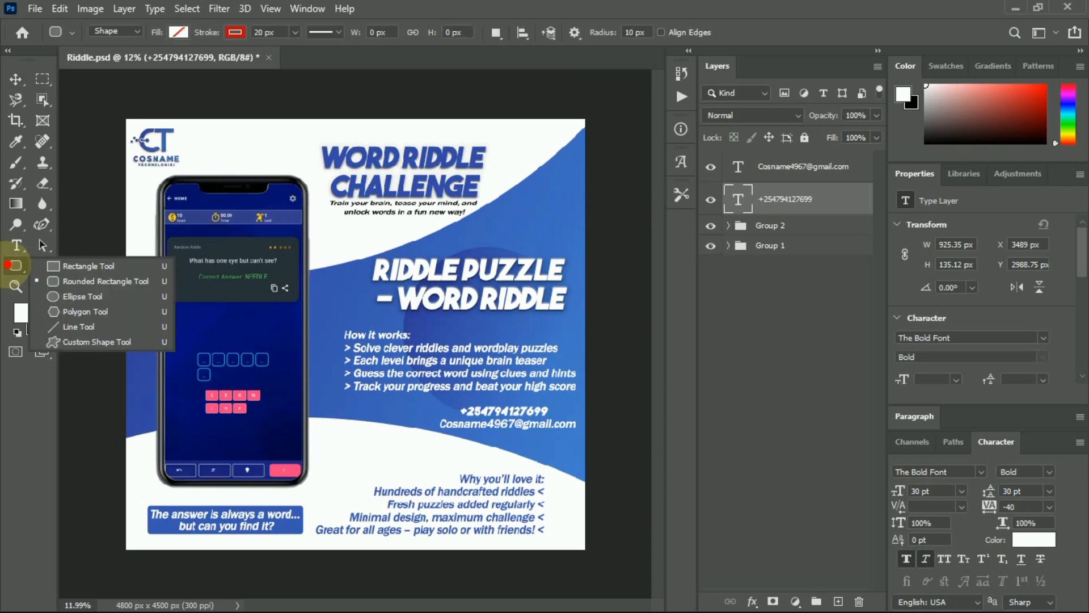
left_click(62, 266)
right_click(16, 265)
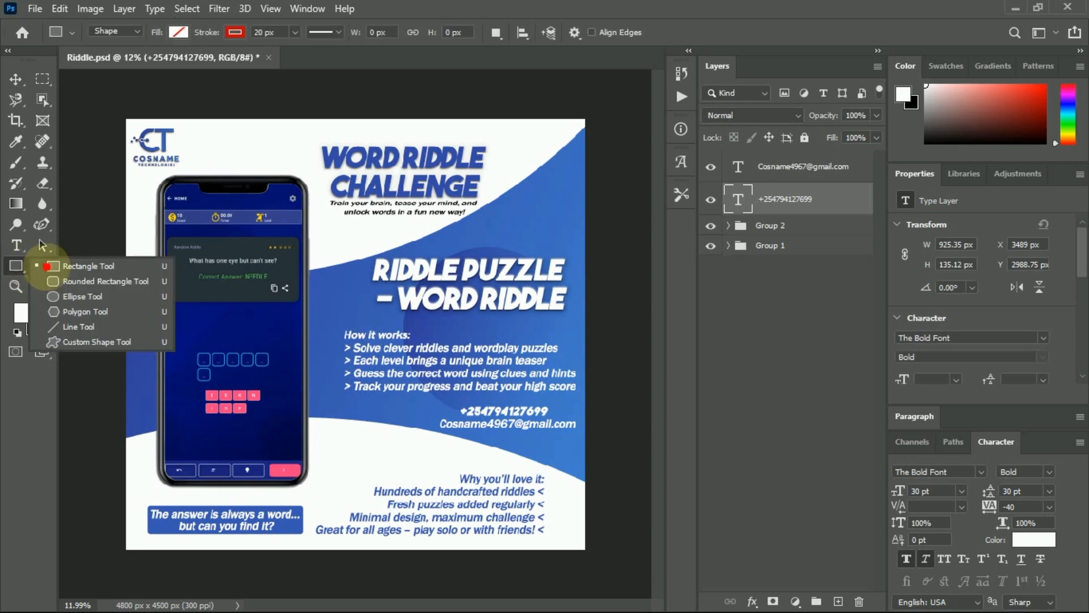
left_click(91, 282)
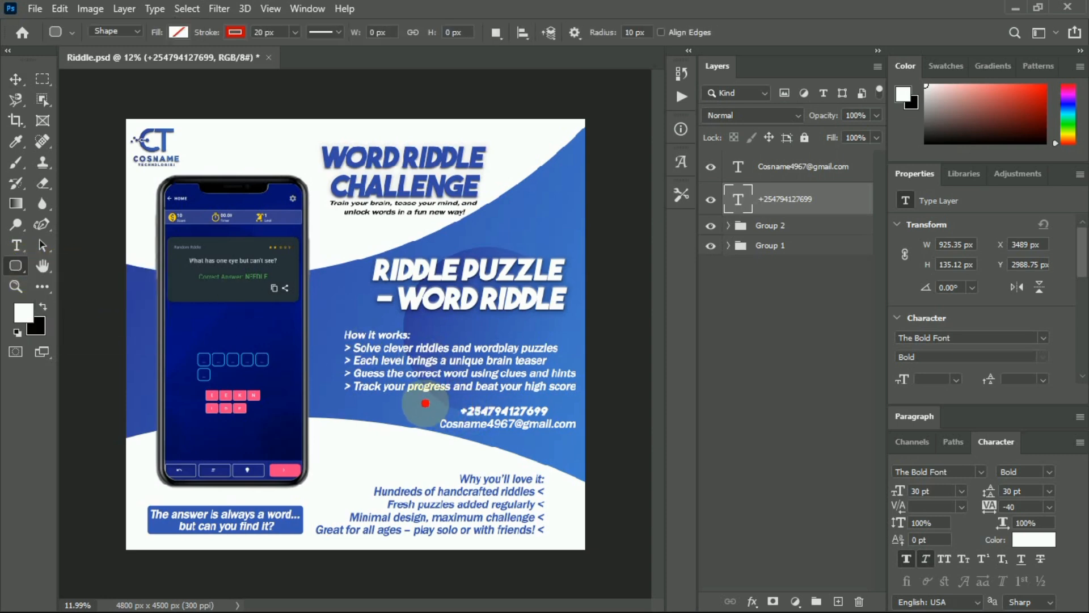
left_click_drag(425, 399, 577, 445)
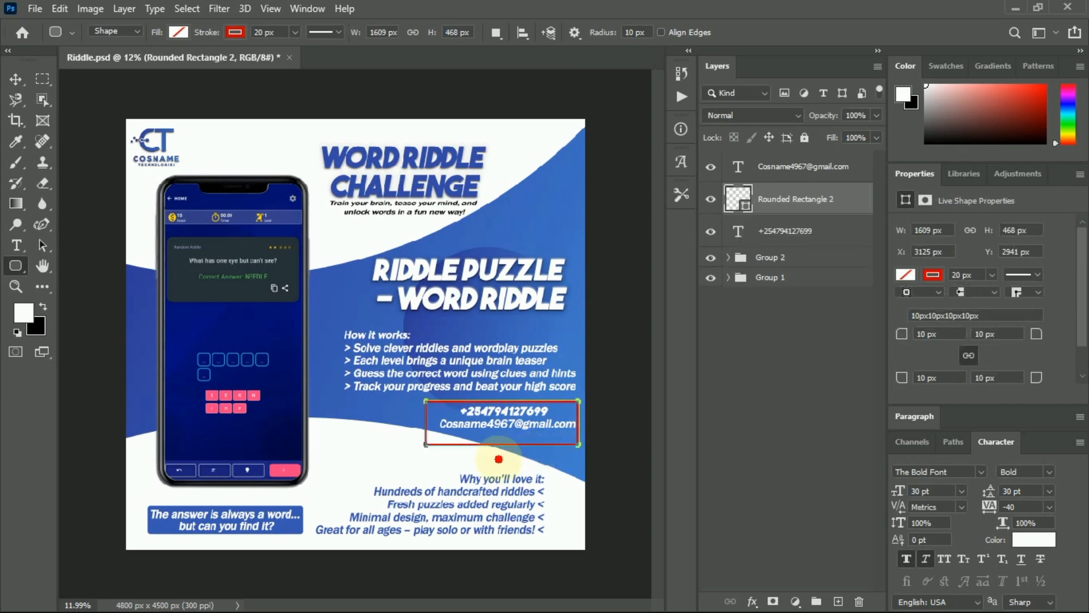
scroll(483, 450, "up", 3)
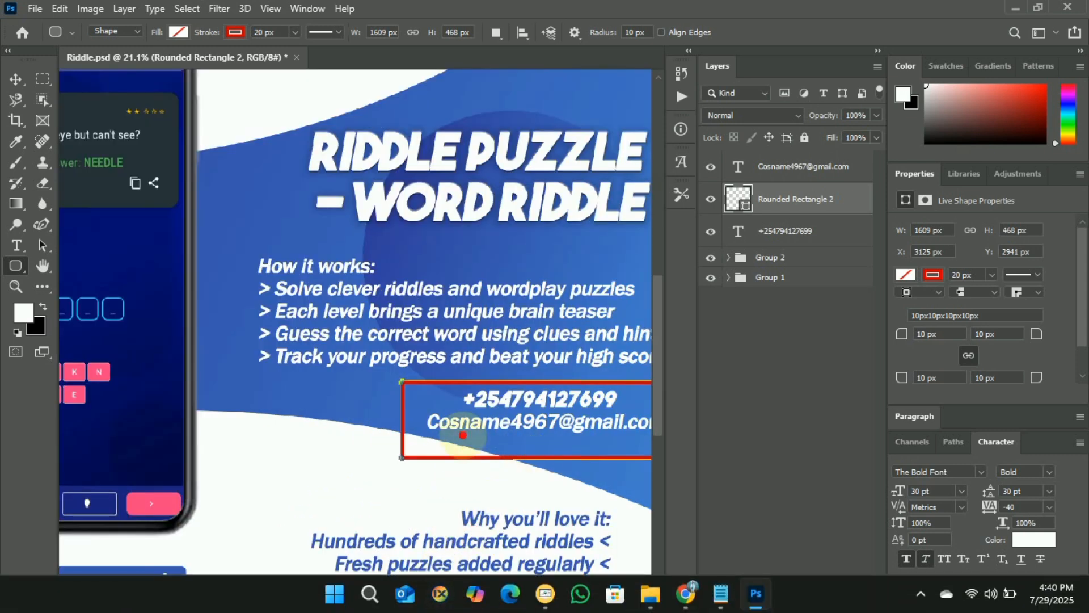
scroll(506, 390, "left", 3)
scroll(506, 391, "right", 3)
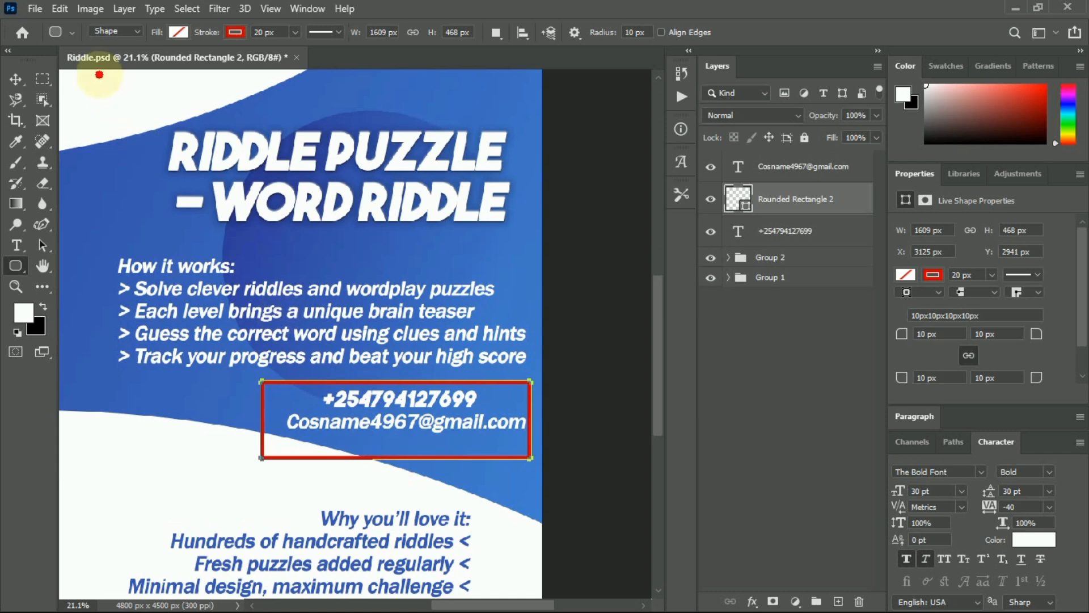
Reposition and resize the rounded box to fit snugly around the two contact lines.
left_click(16, 79)
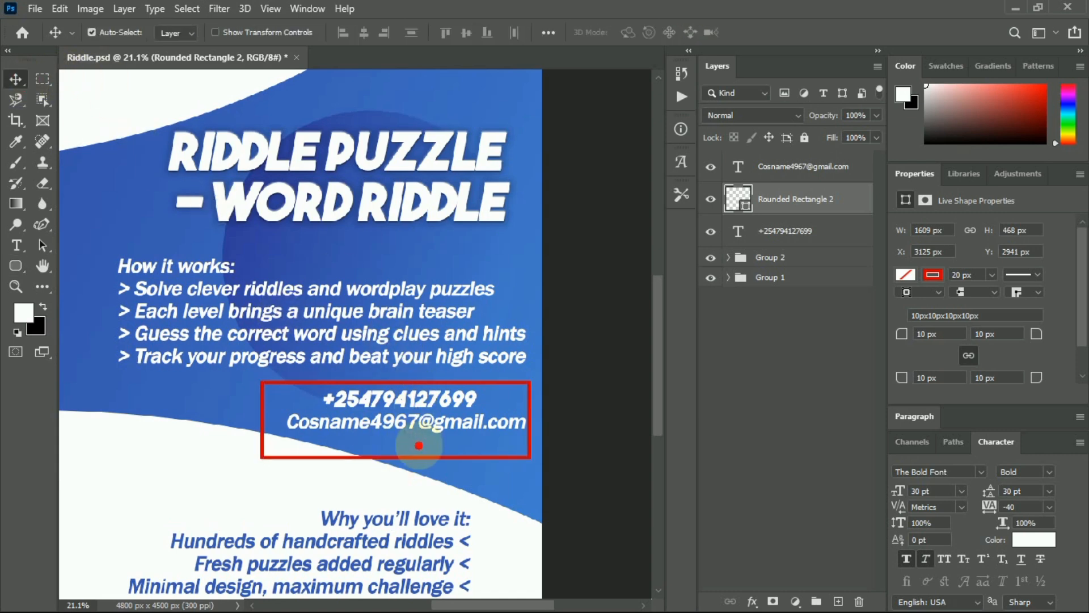
left_click_drag(420, 446, 418, 440)
key("ctrl+t")
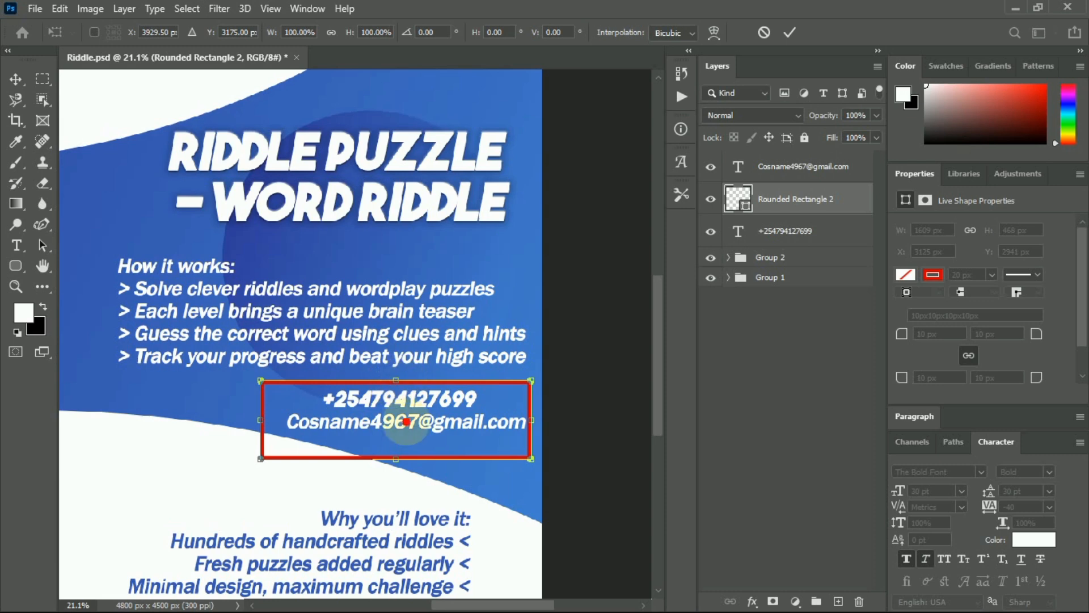
left_click_drag(394, 458, 395, 453)
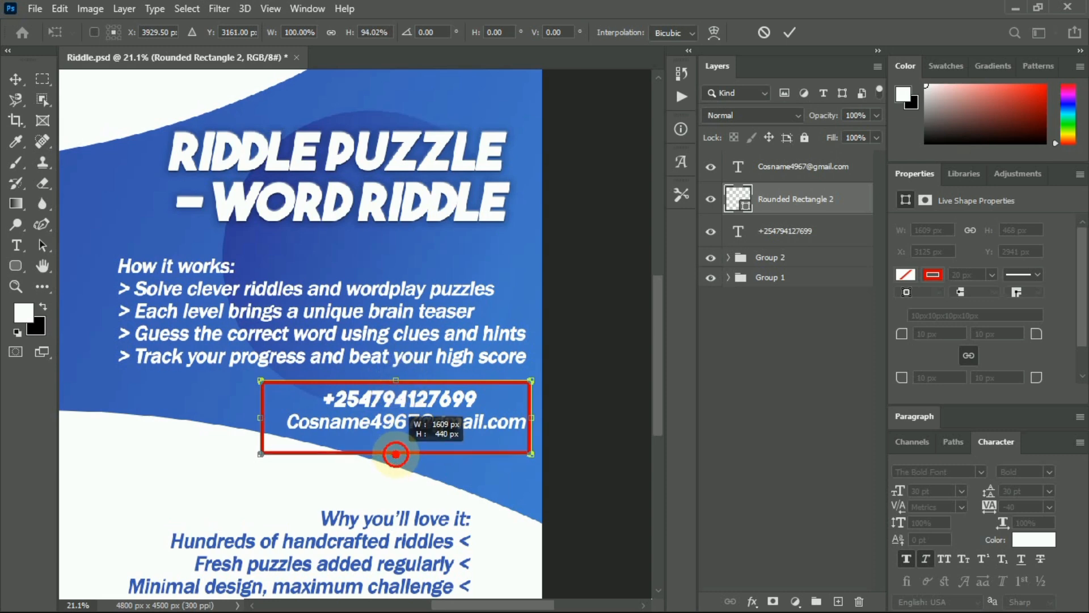
left_click_drag(397, 380, 396, 390)
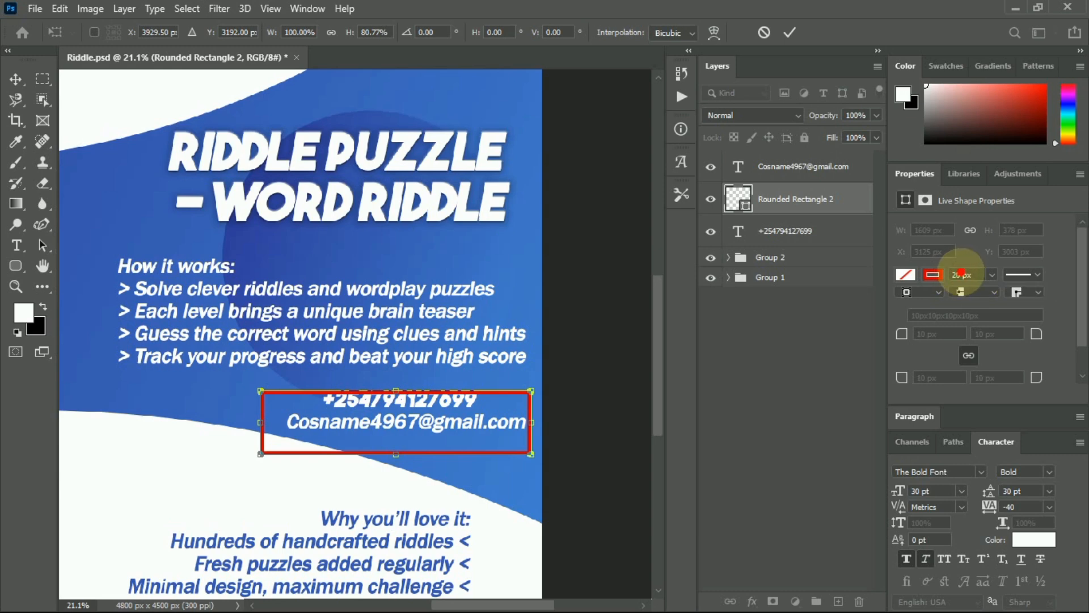
key("Left")
key("Left")
key("Left")
key("Left")
key("Left")
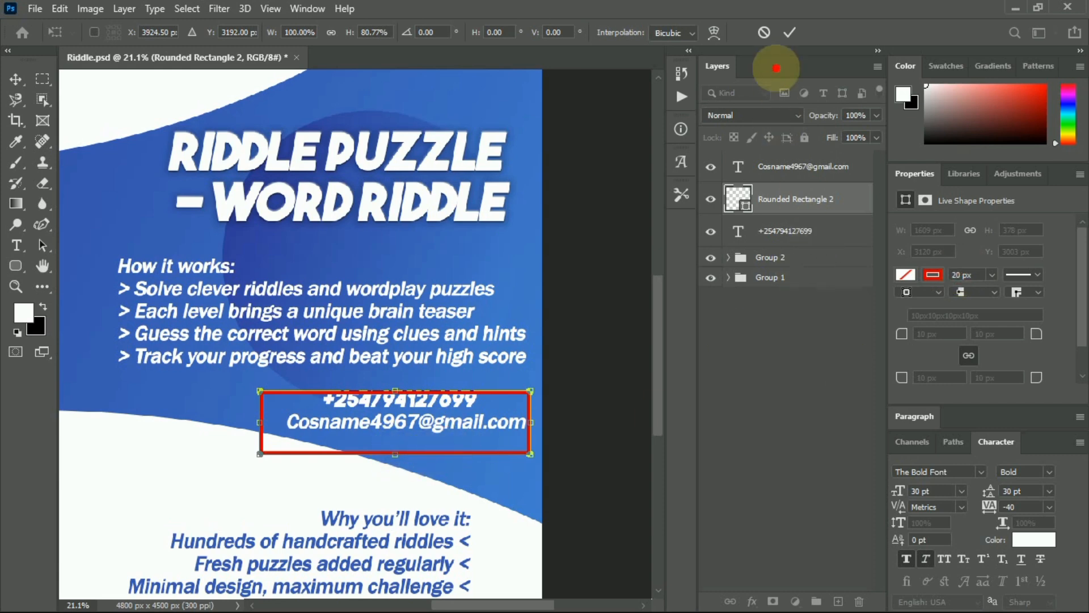
left_click(789, 35)
left_click(959, 275)
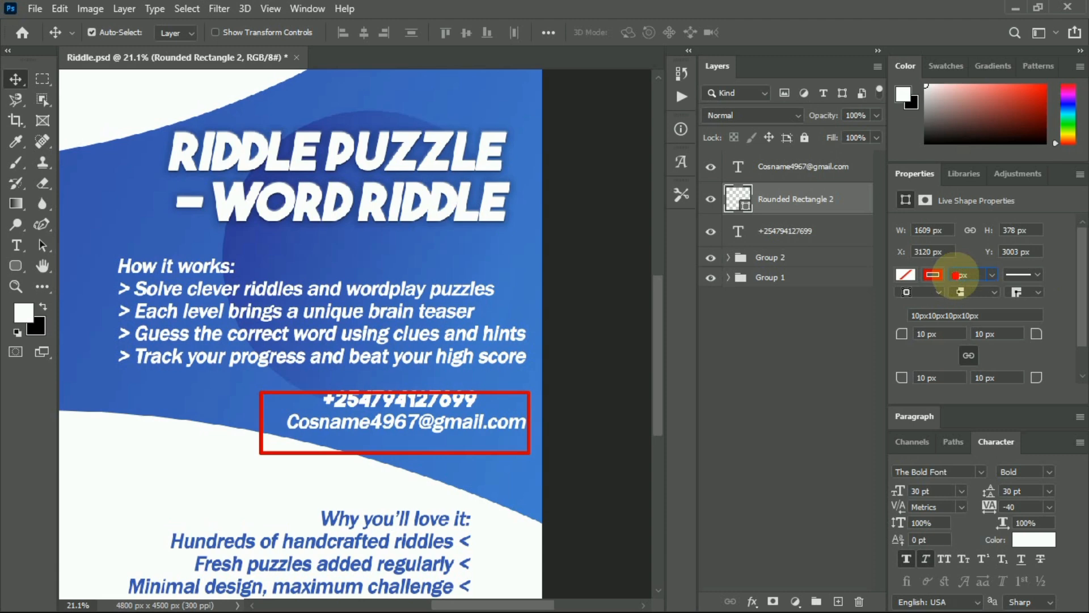
Give the contact box a thin white outline and a light-blue fill.
key("Return")
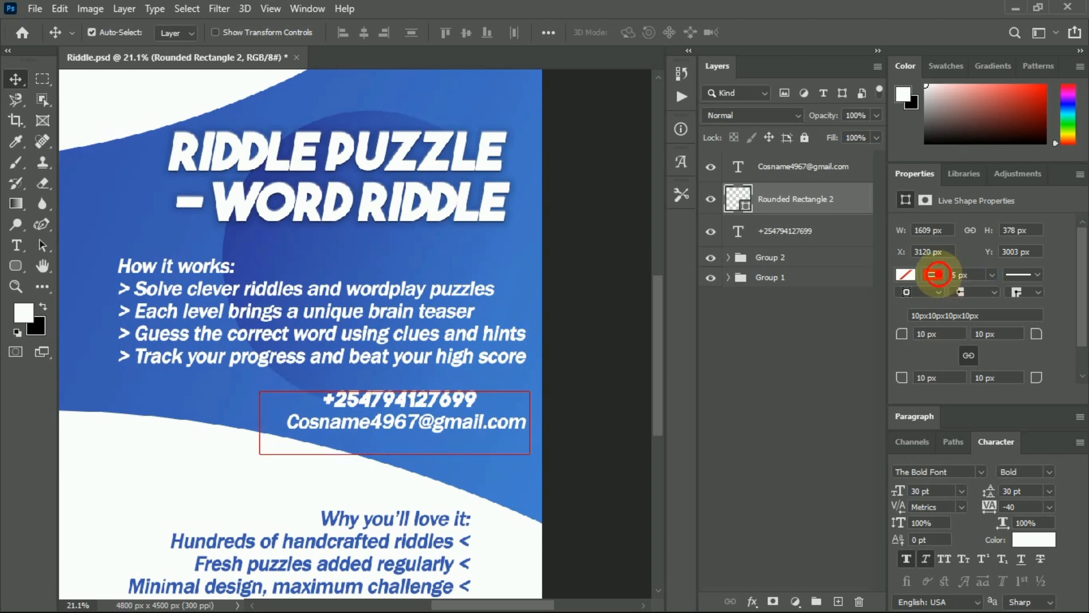
left_click(933, 275)
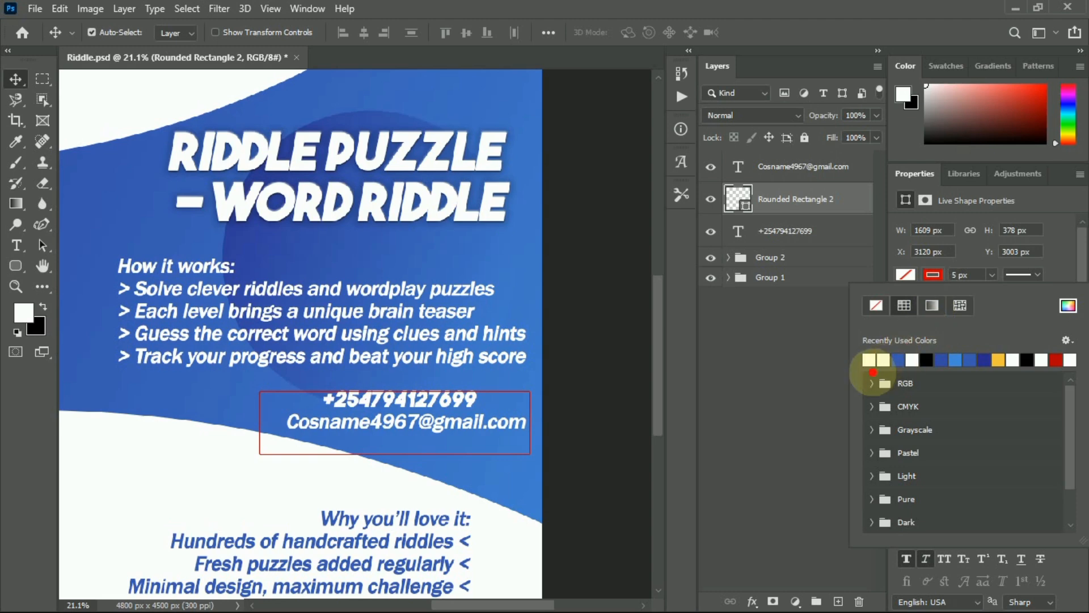
left_click(870, 360)
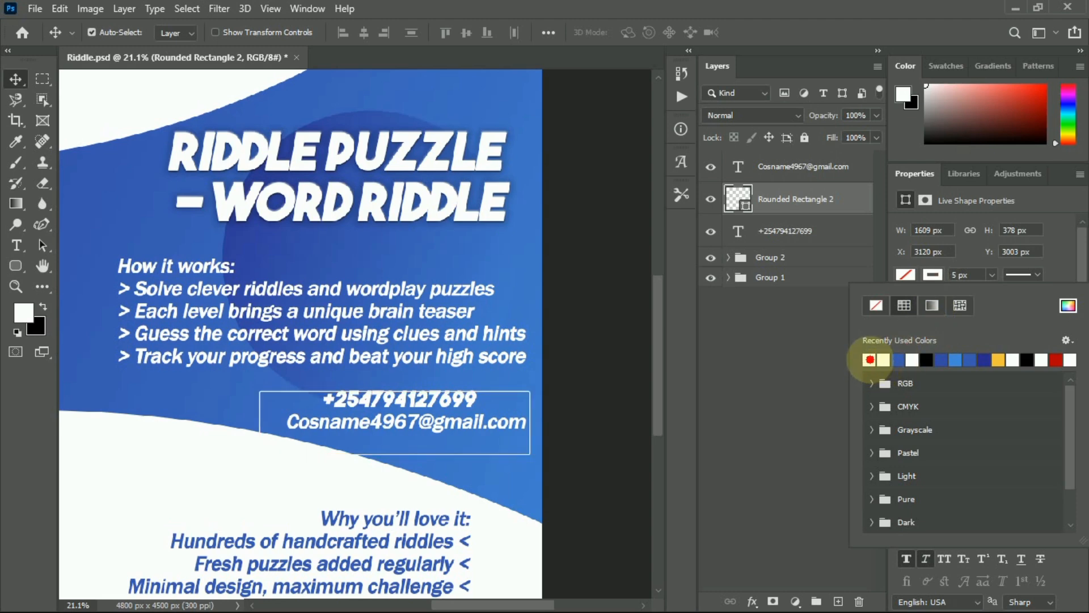
left_click(906, 274)
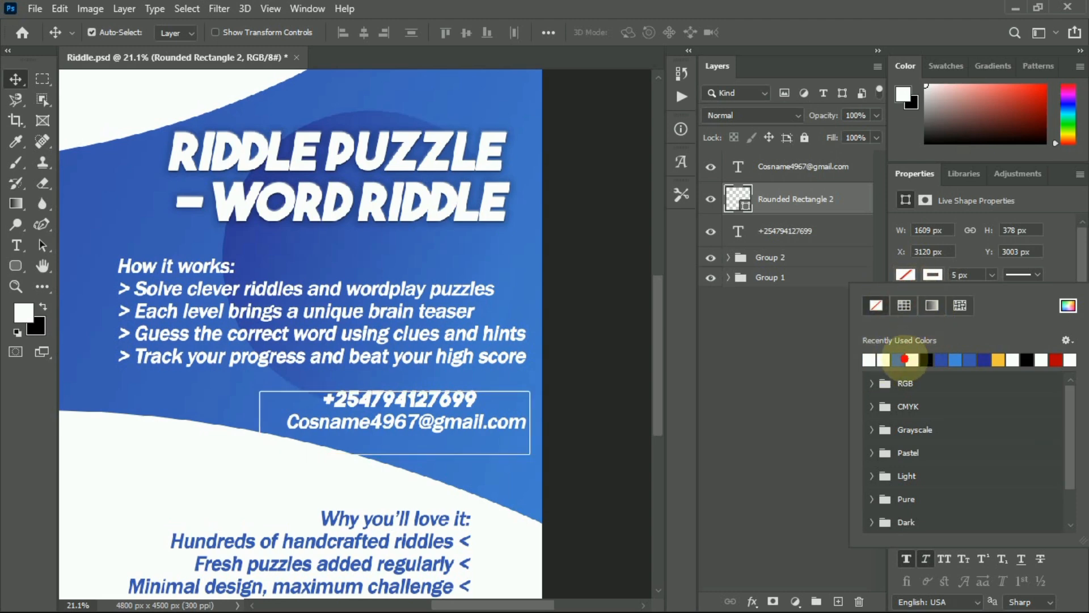
left_click(899, 362)
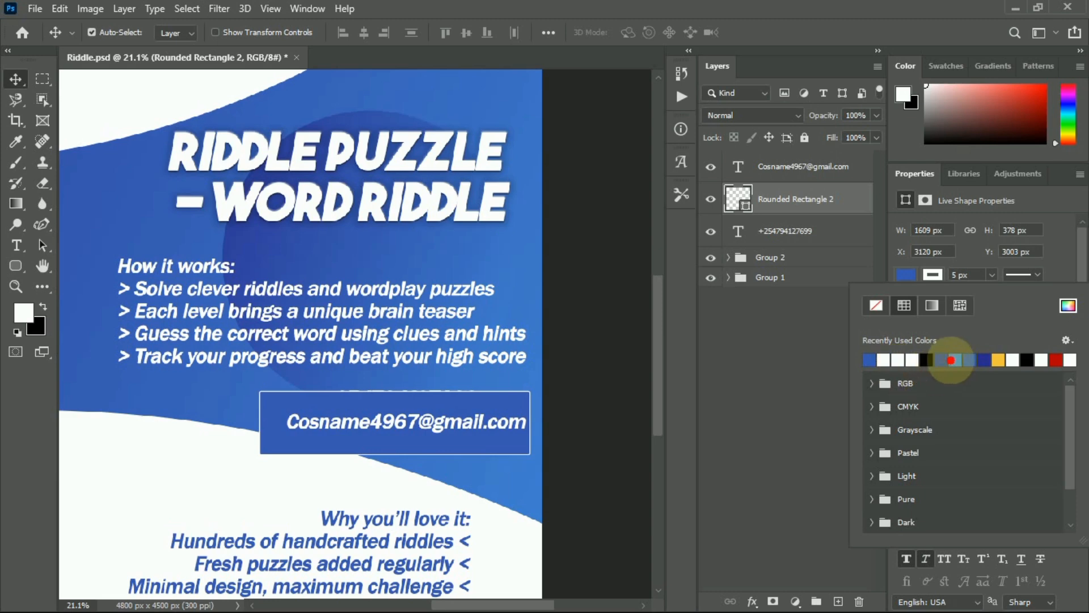
left_click(953, 361)
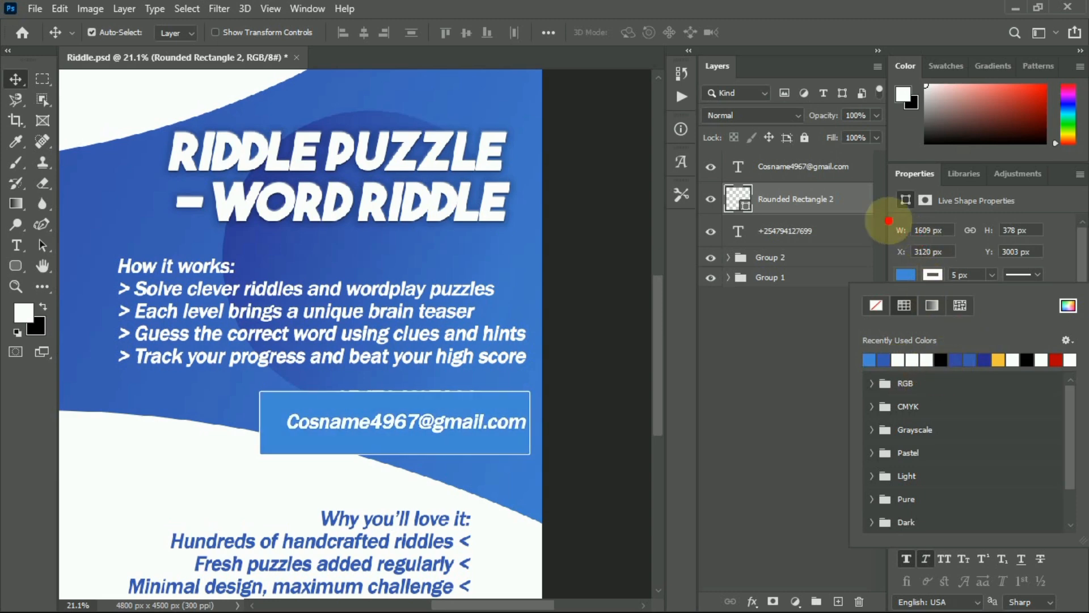
left_click(1041, 202)
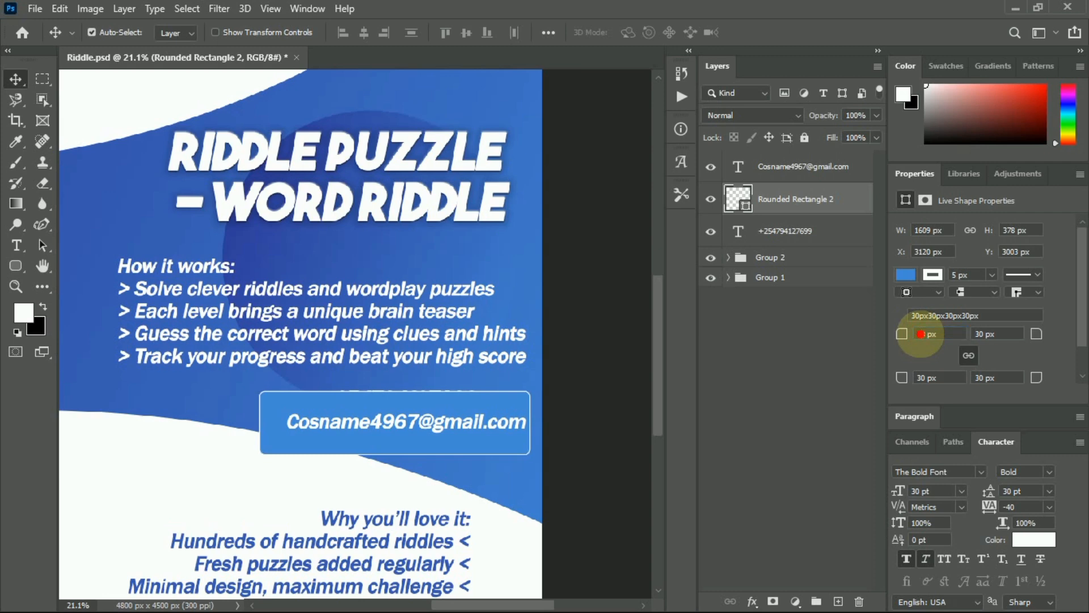
Move the contact text layers above the rounded box and settle the text inside it.
mouse_move(782, 169)
left_mouse_down()
mouse_move(794, 216)
mouse_move(795, 172)
left_mouse_up()
left_click_drag(787, 234, 780, 189)
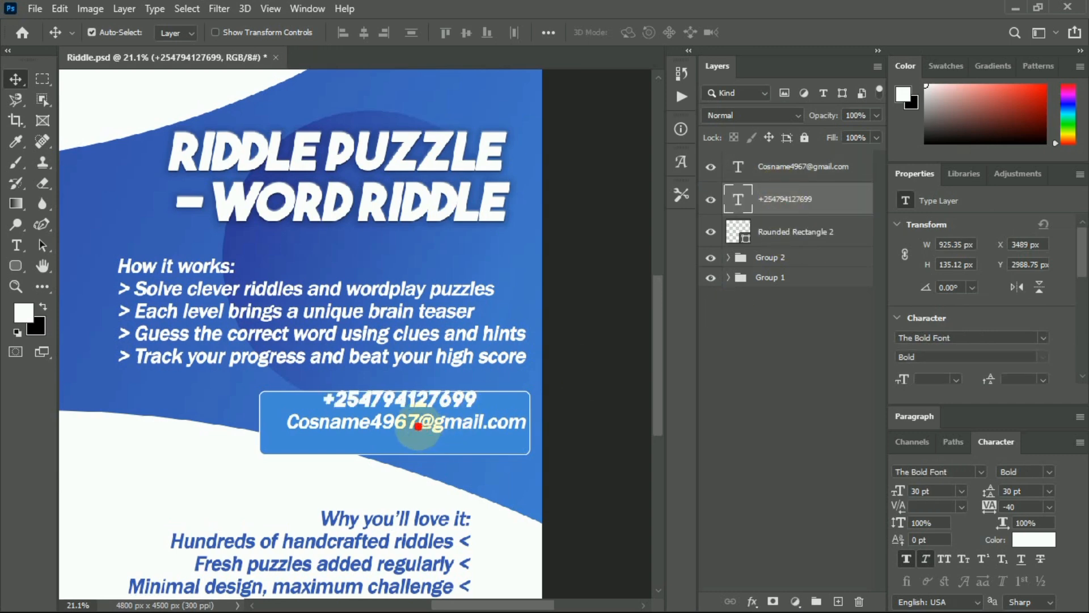
mouse_move(405, 423)
left_mouse_down()
mouse_move(399, 440)
mouse_move(404, 412)
left_mouse_up()
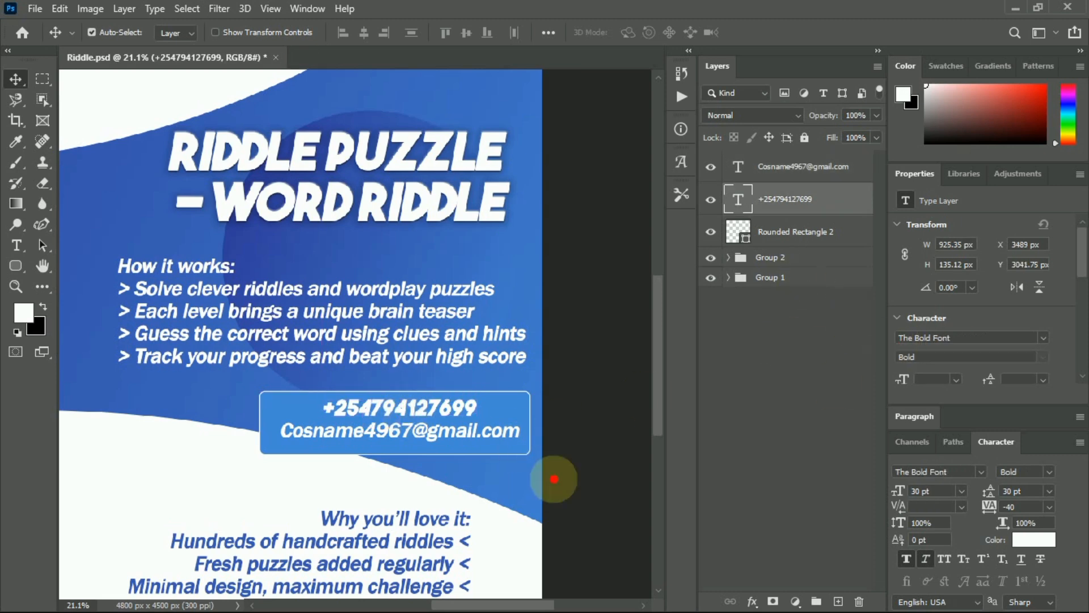
Make the contact box white with a blue outline.
left_click(480, 452)
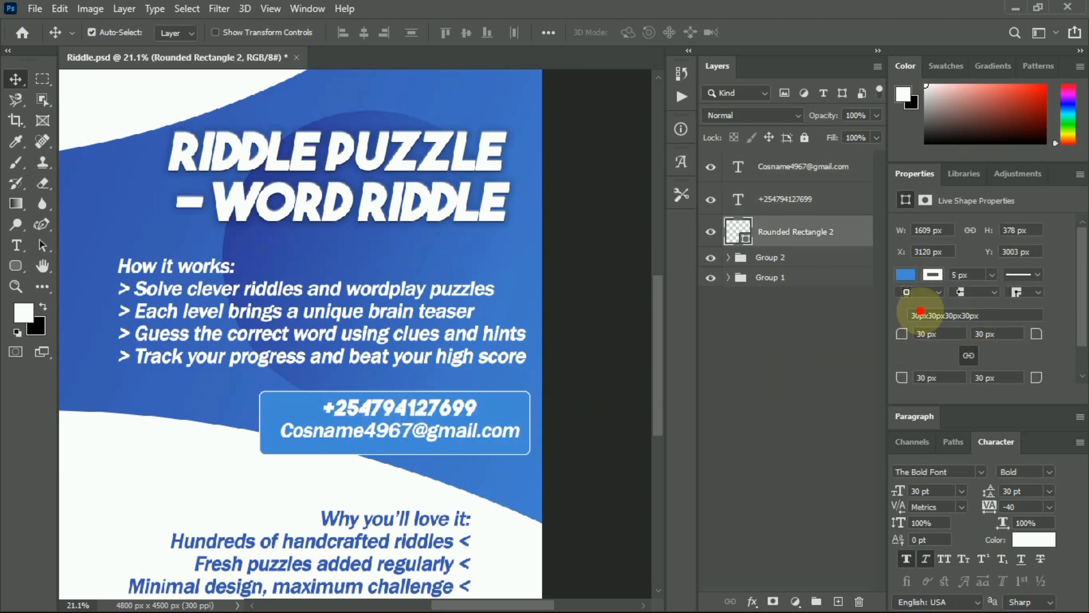
left_click(902, 275)
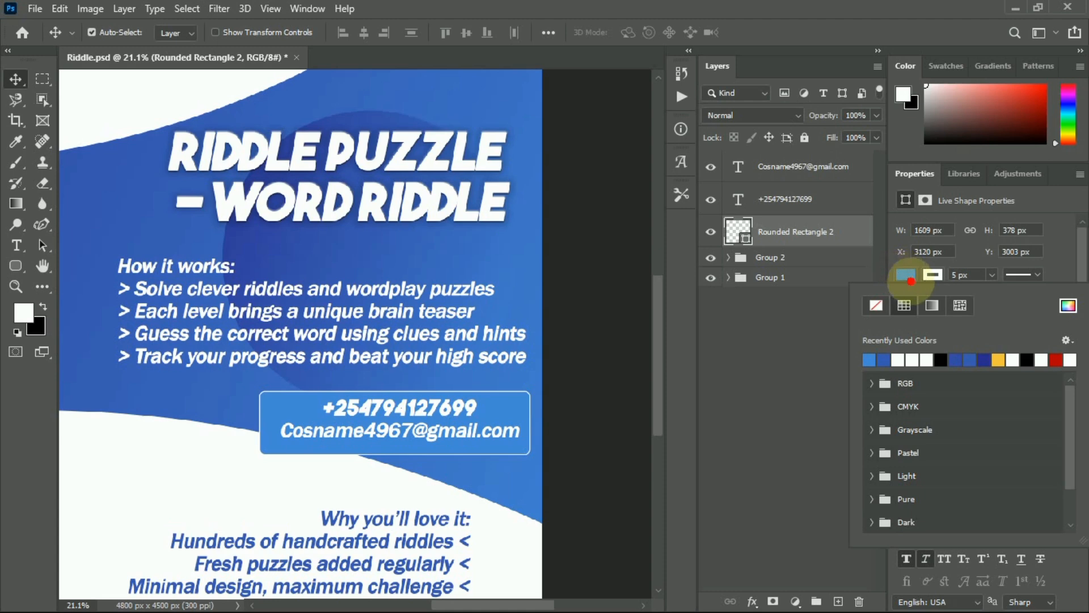
left_click(898, 360)
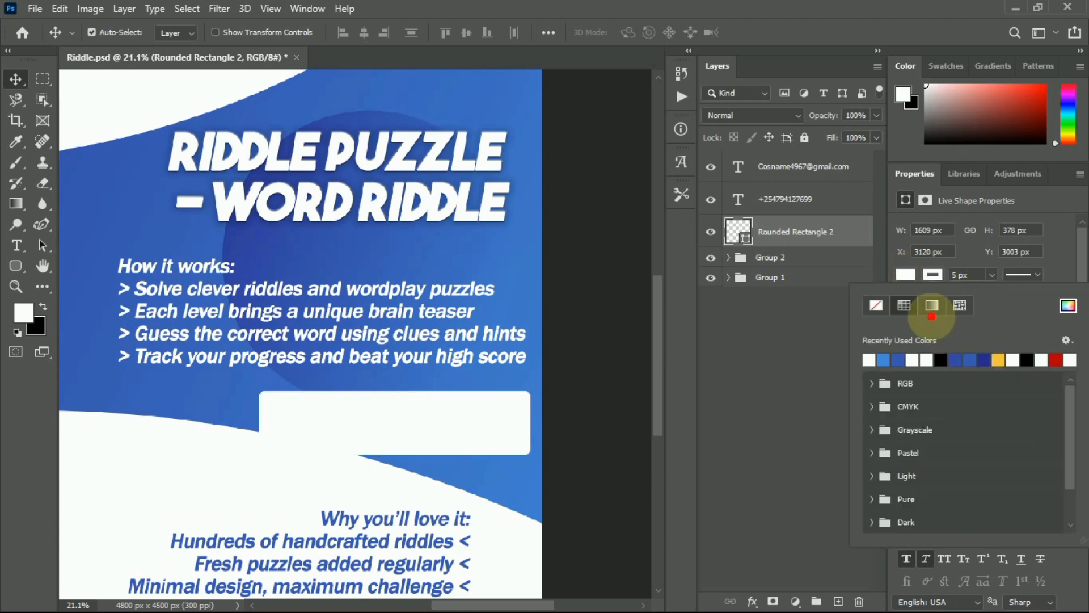
left_click(883, 361)
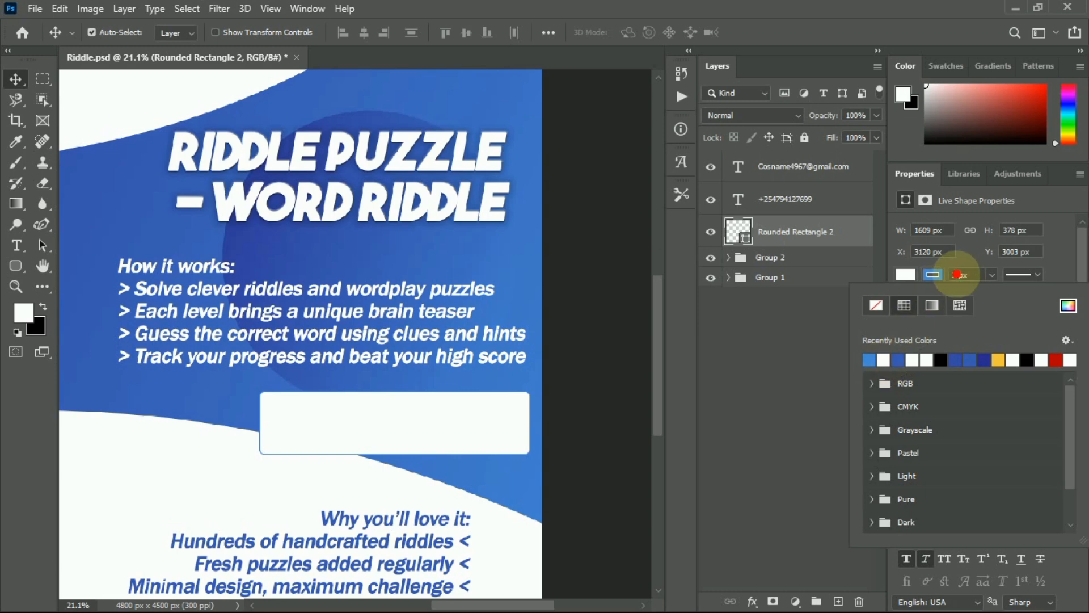
left_click(958, 275)
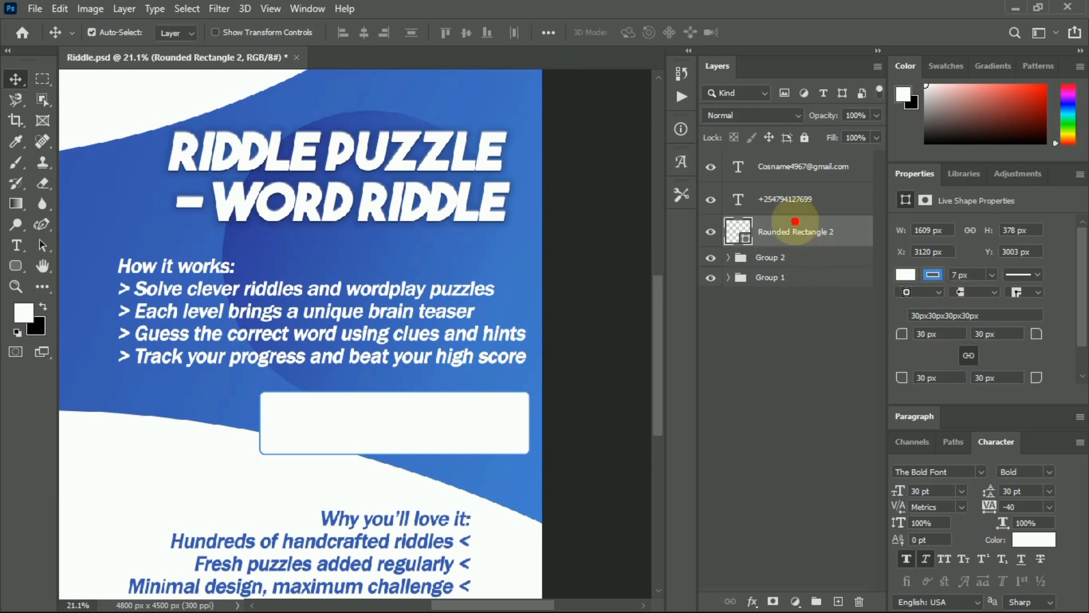
Turn the phone number and e-mail text blue by sampling the poster's blue.
left_click(796, 198)
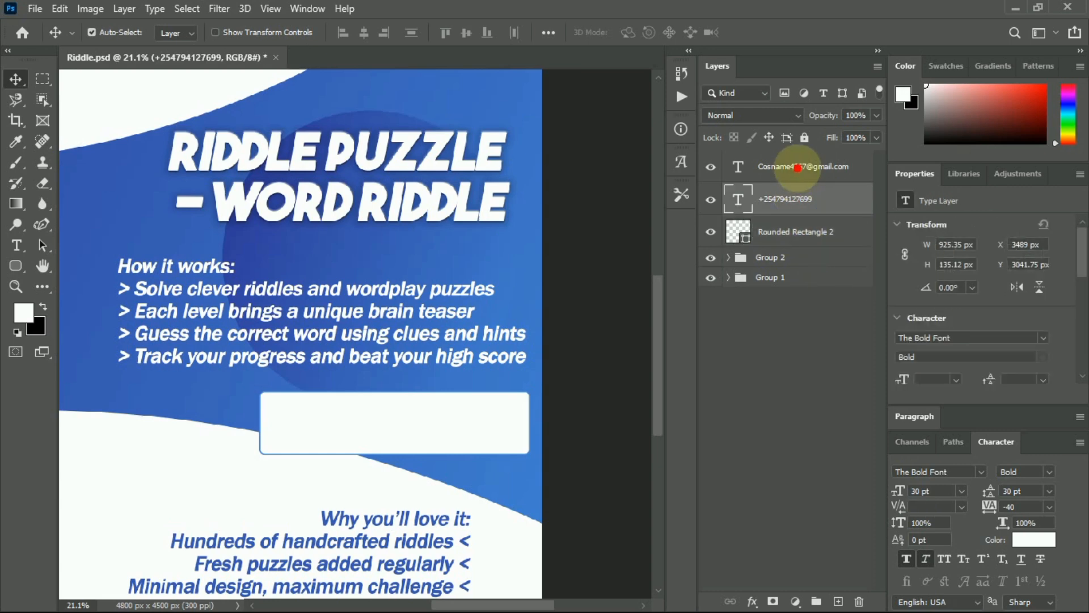
scroll(1010, 323, "down", 2)
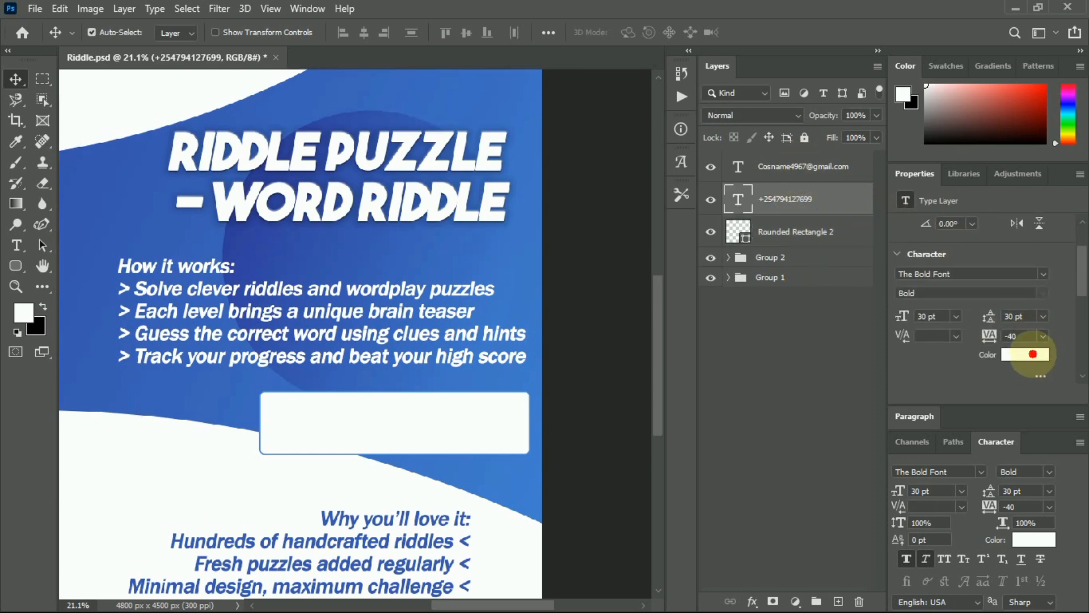
left_click(1030, 354)
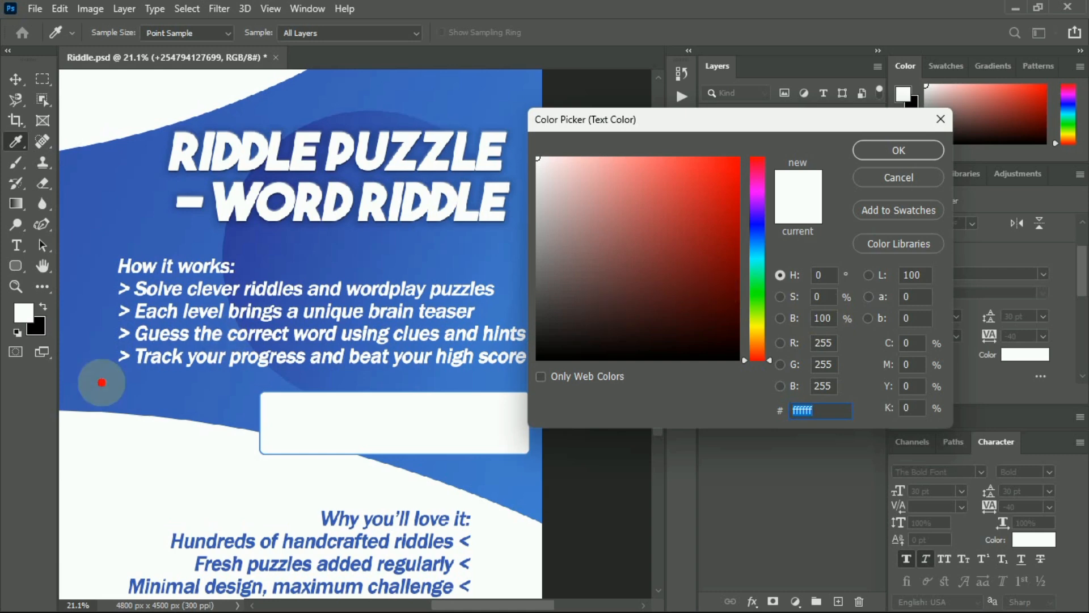
left_click(124, 378)
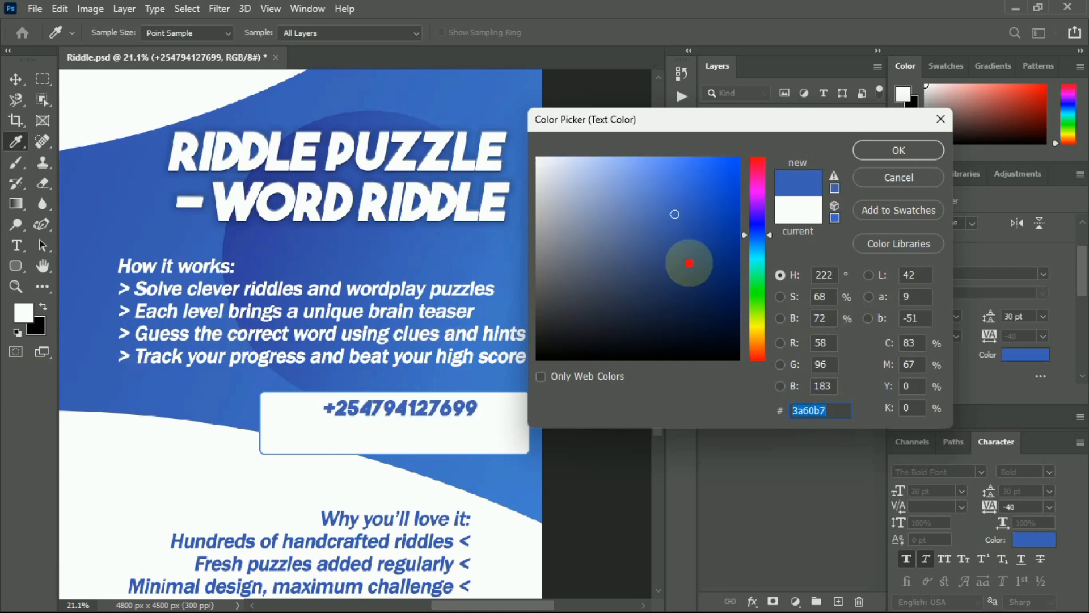
left_click(898, 150)
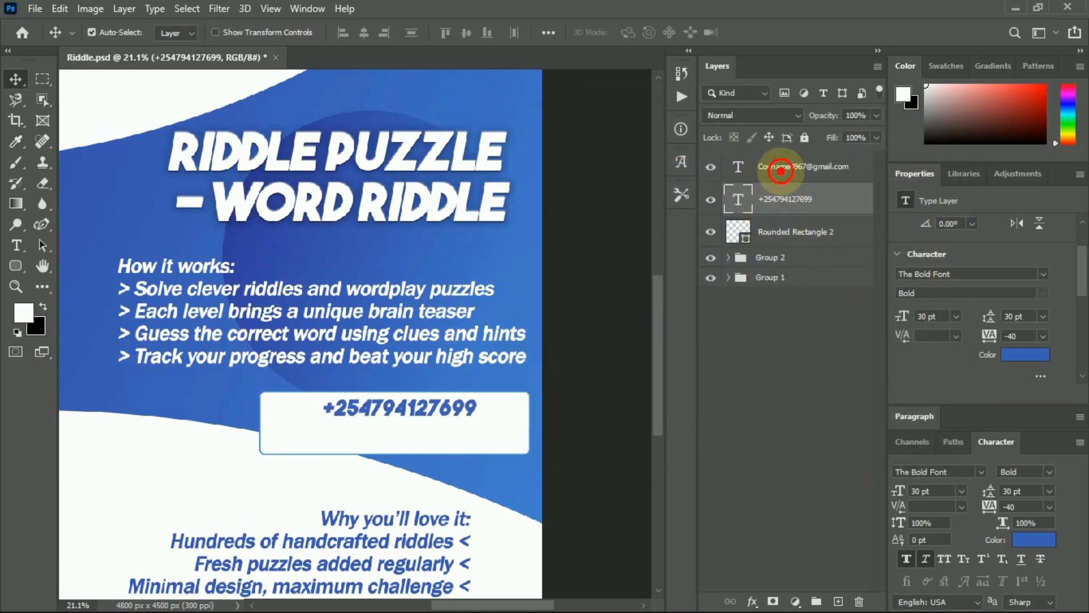
left_click(794, 167)
left_click(1021, 354)
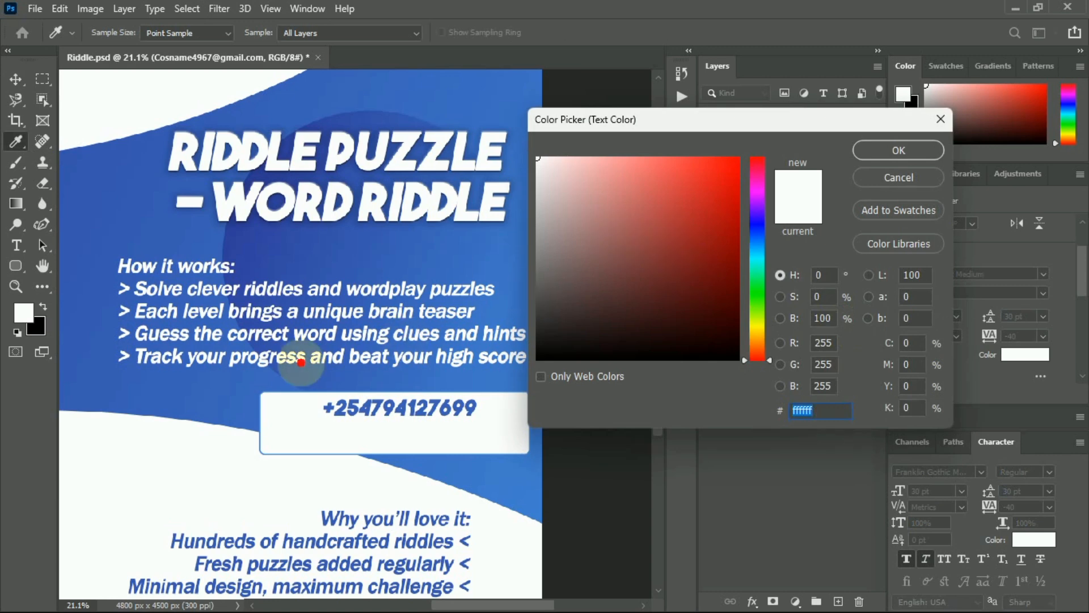
left_click(253, 236)
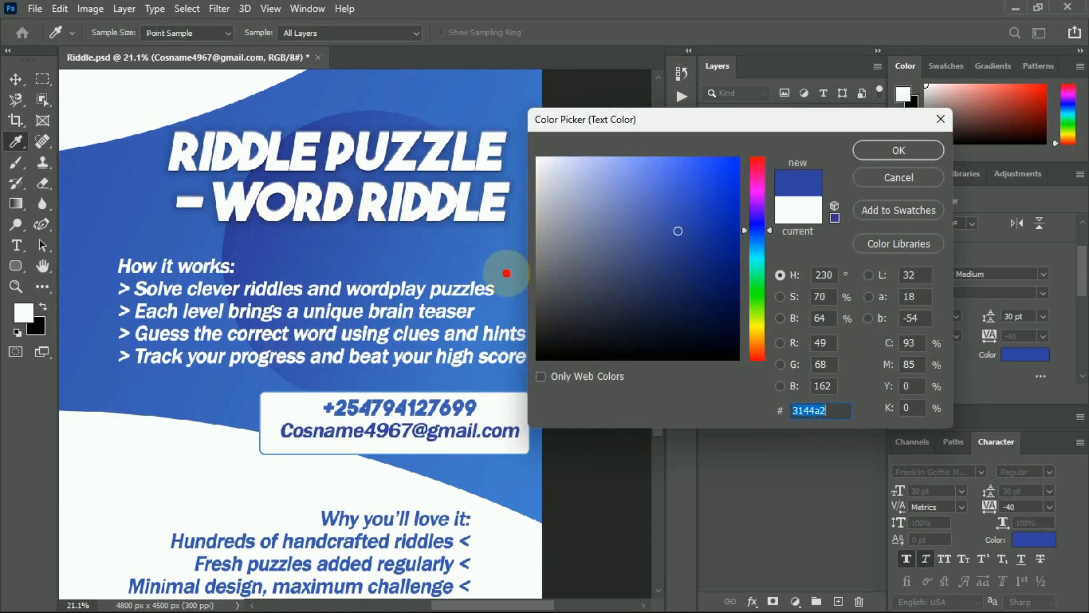
left_click(872, 151)
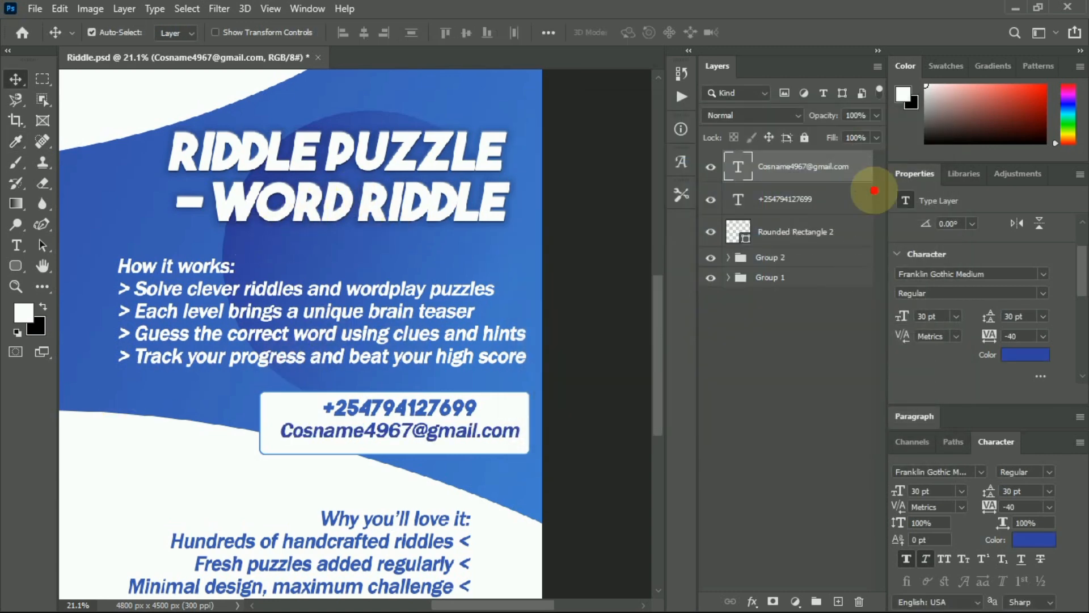
Shorten the Rounded Rectangle 2 contact box by pulling its top edge down.
left_click(758, 344)
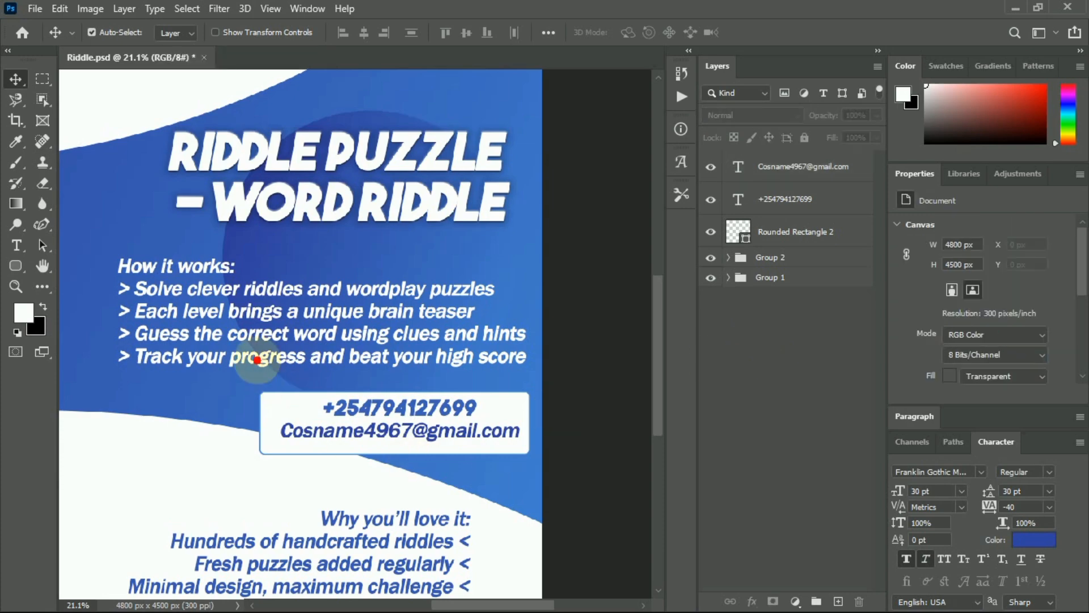
scroll(320, 289, "down", 5)
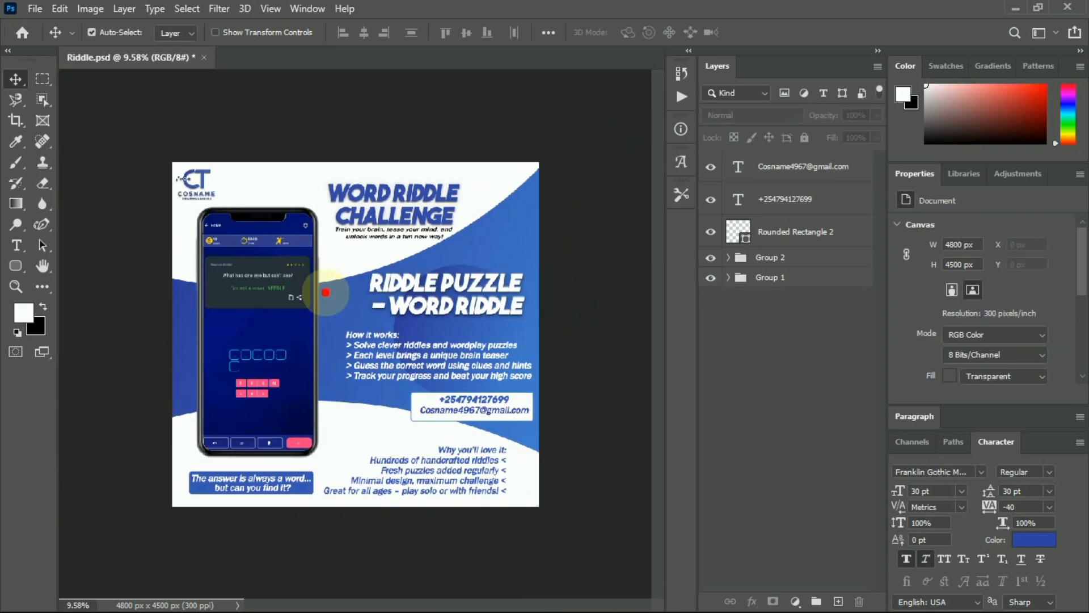
scroll(432, 392, "up", 5)
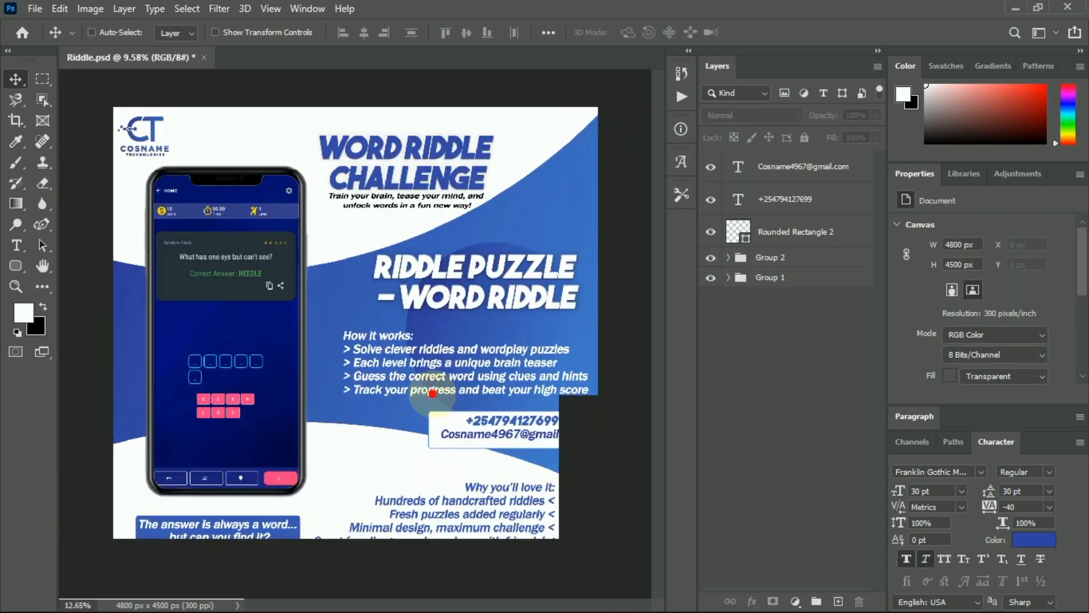
scroll(465, 499, "right", 4)
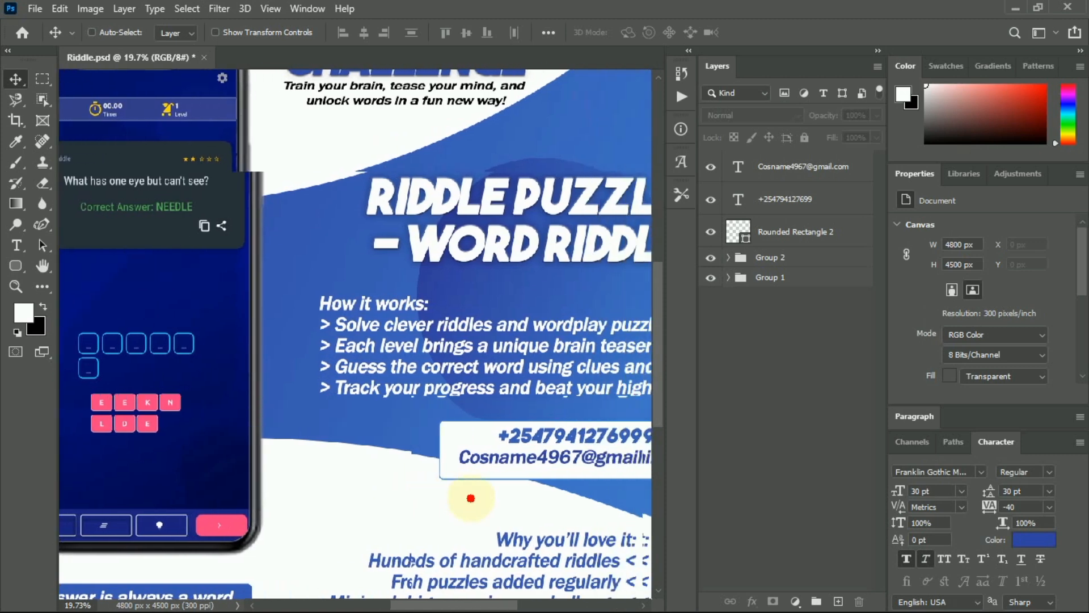
scroll(474, 498, "right", 2)
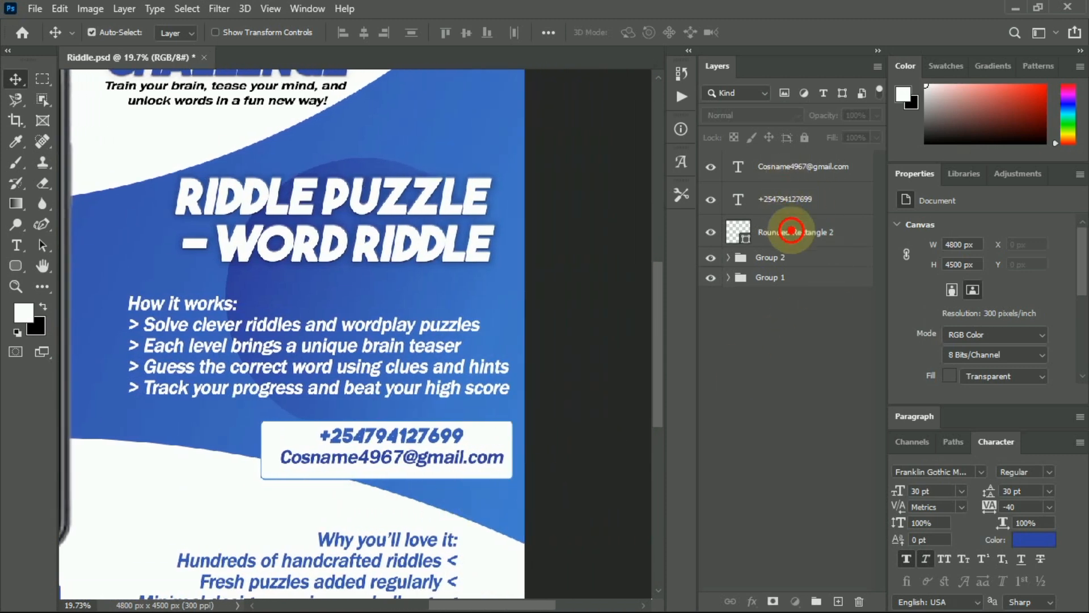
left_click(790, 230)
key("ctrl+t")
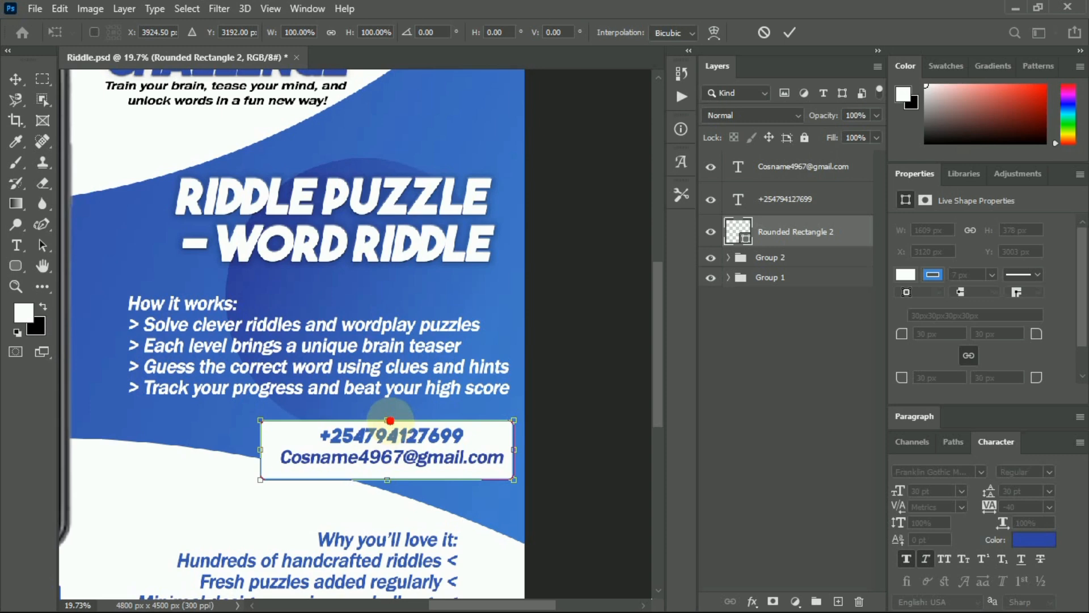
left_click_drag(386, 419, 386, 429)
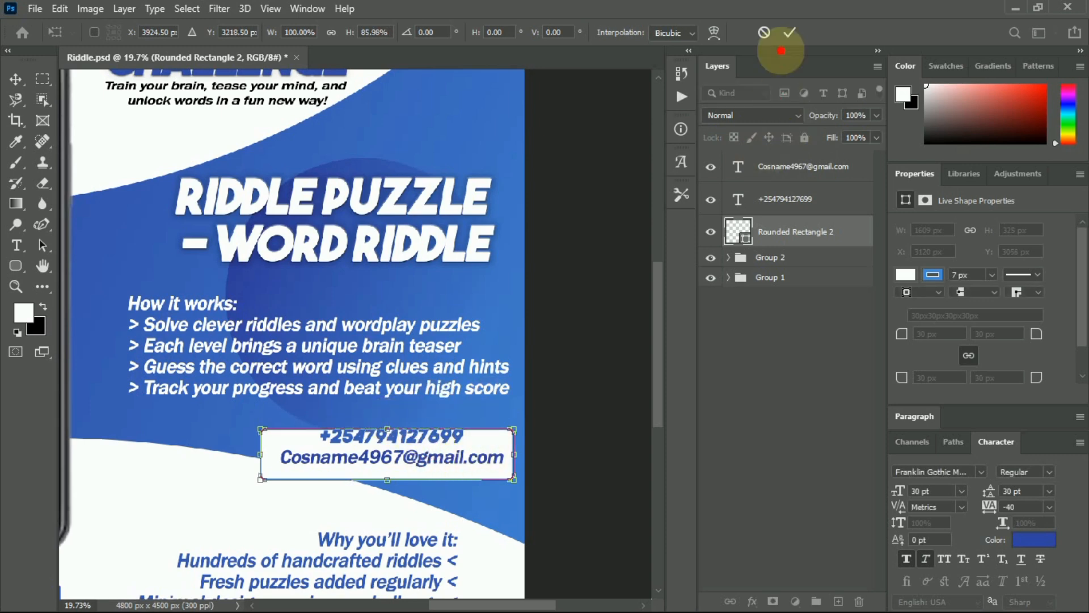
left_click(789, 32)
Nudge the e-mail and phone number lines down to sit inside the box.
left_click(429, 457)
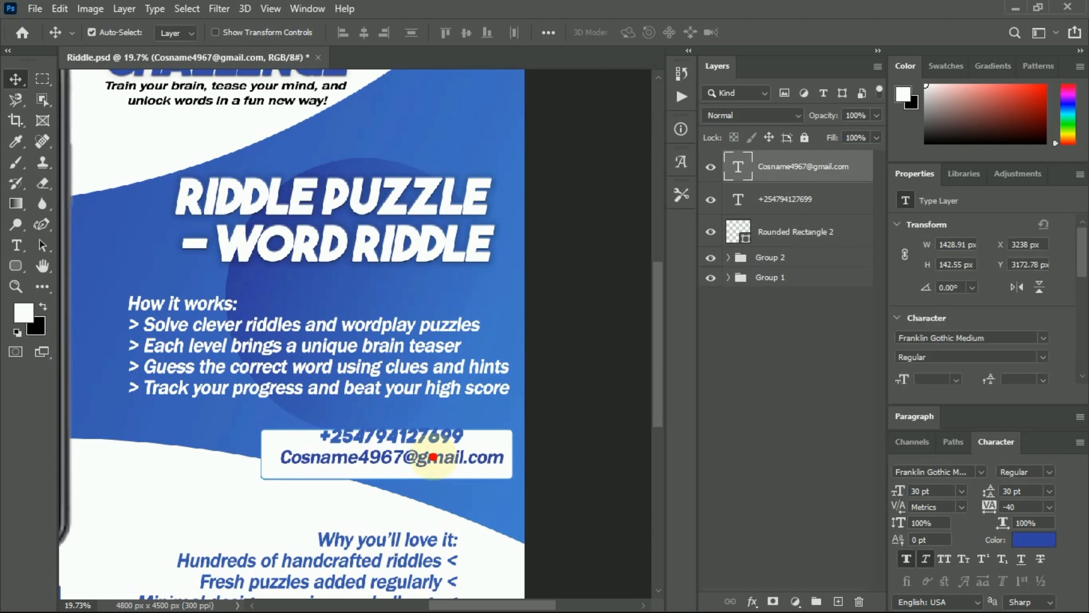
key("shift+Down")
key("shift+Down")
key("shift+Down")
key("shift+Down")
key("shift+Down")
key("Down")
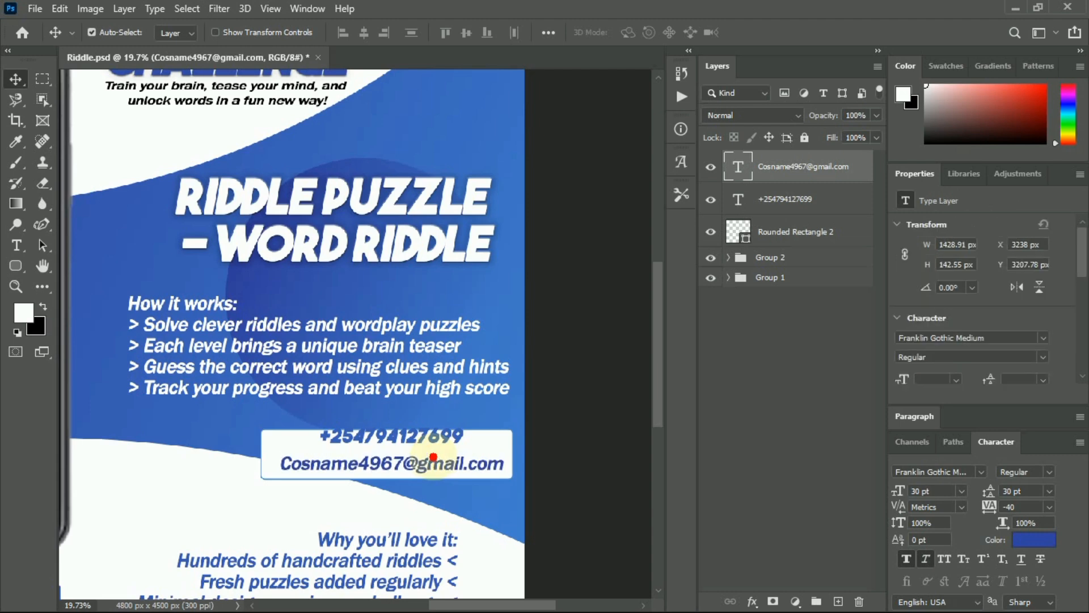
left_click(405, 437)
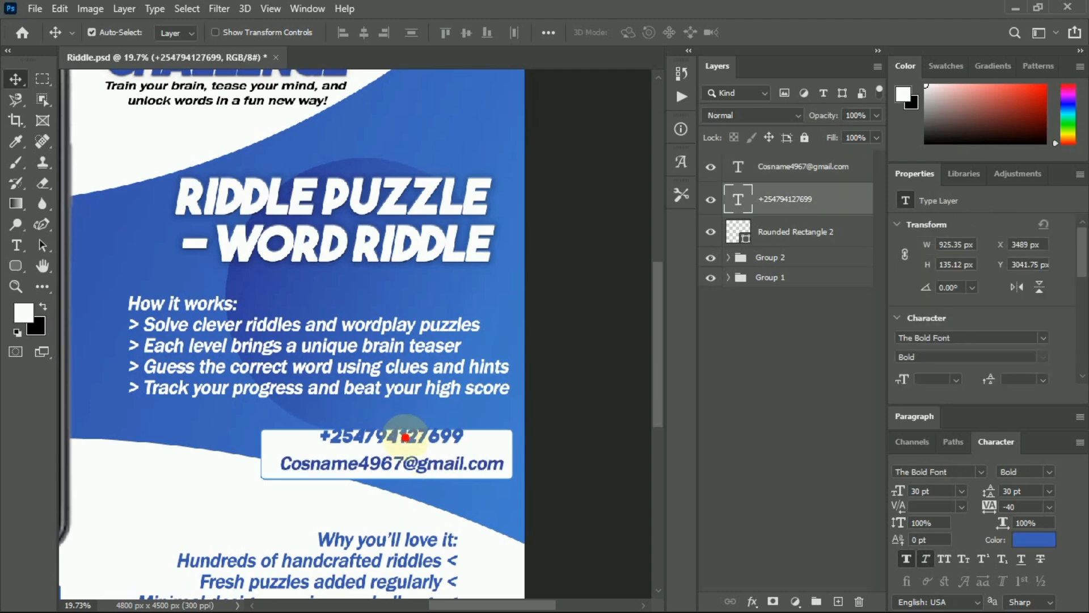
key("shift+Down")
key("Down")
key("Down")
key("Down")
key("Down")
key("Down")
key("Down")
key("Down")
key("Down")
key("Down")
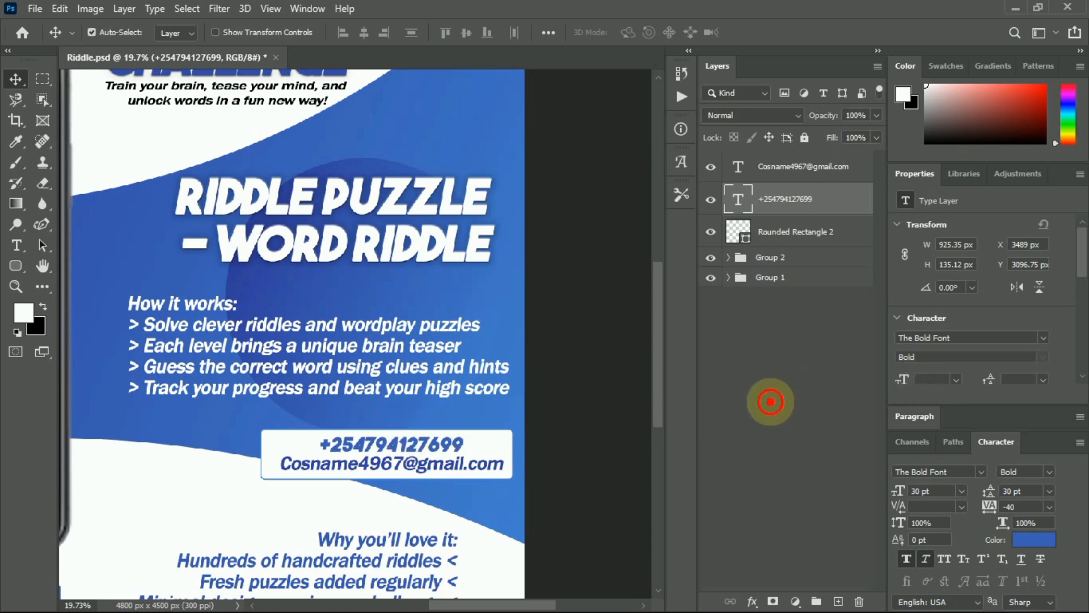
Deselect the phone number layer and zoom out to show the entire poster with the contact box.
left_click(766, 403)
scroll(312, 340, "down", 4)
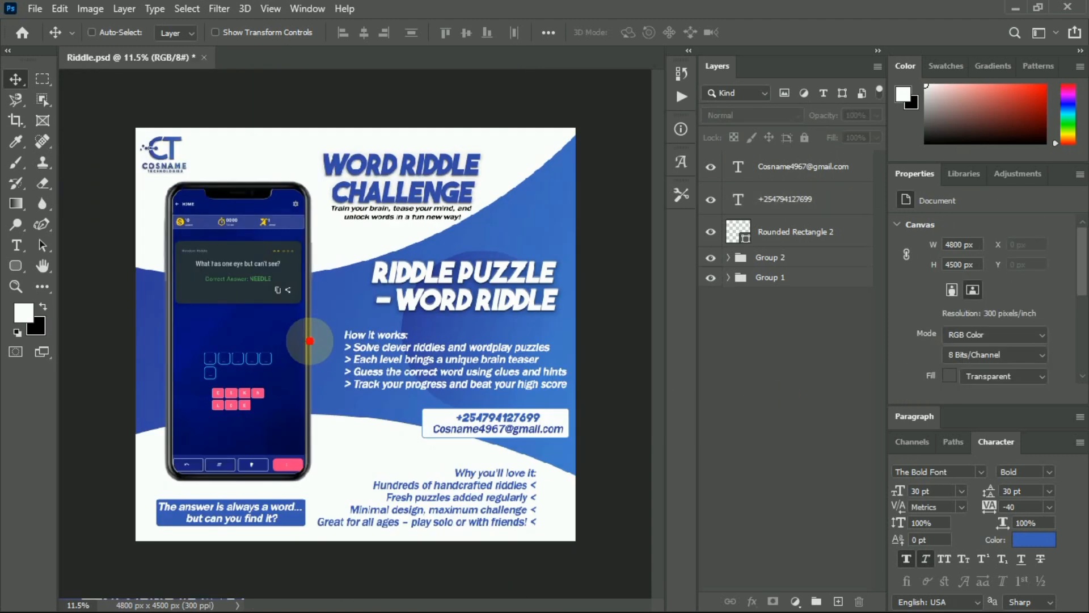
scroll(315, 341, "up", 2)
scroll(315, 340, "down", 1)
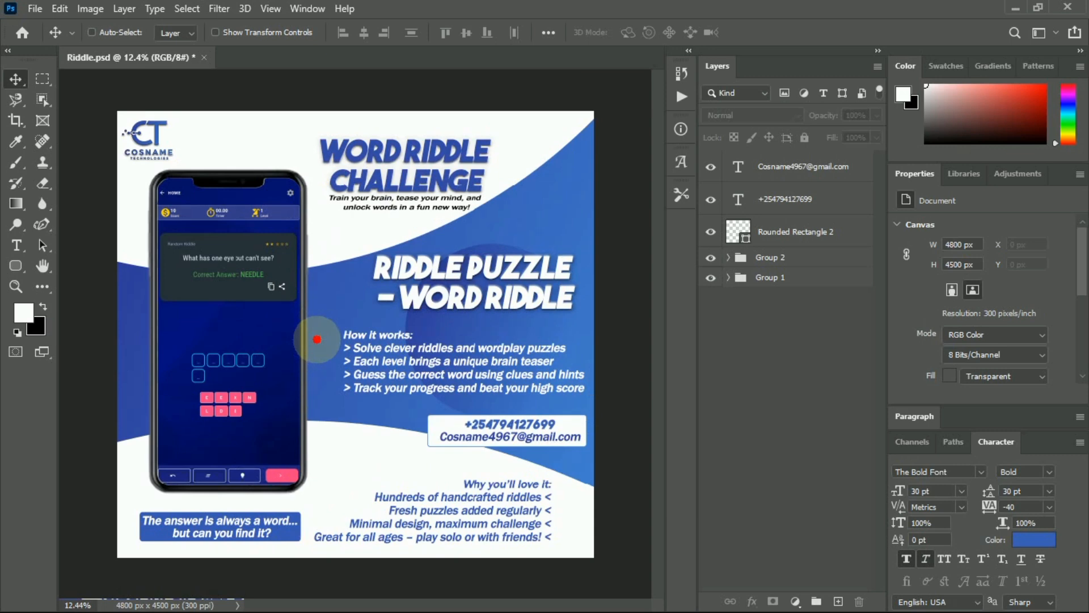
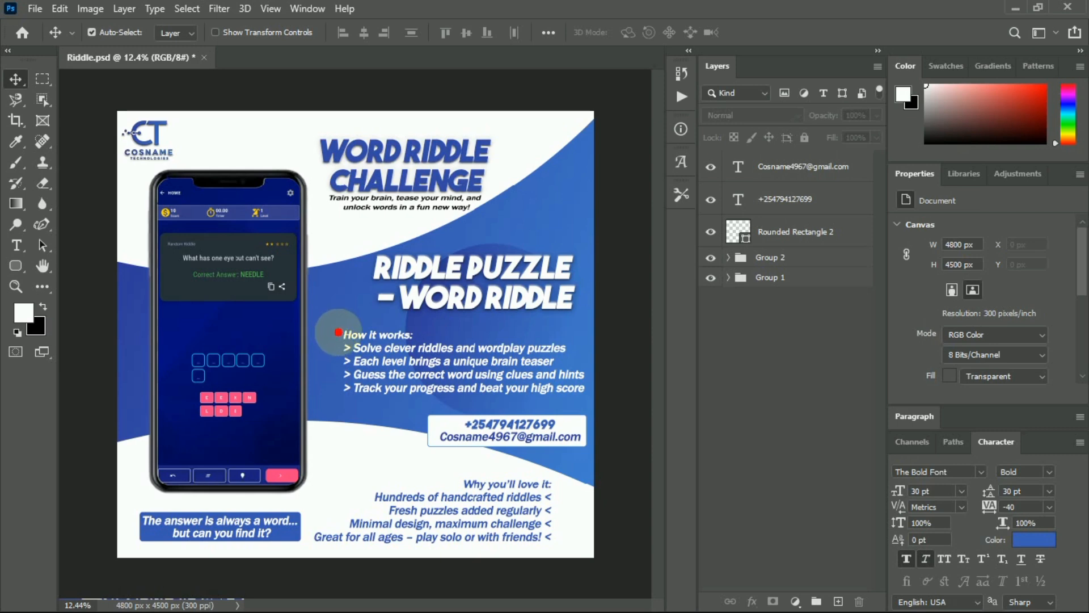
Expand Group 1, make the 20250708_150429 app icon visible, and check the phone screenshot layer.
left_click(729, 277)
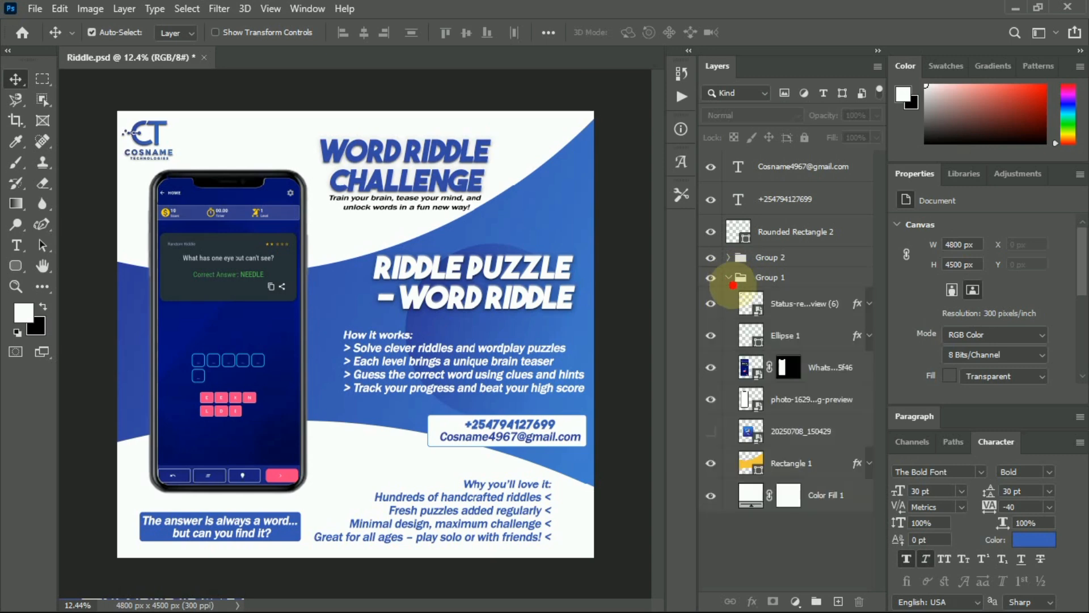
left_click(713, 433)
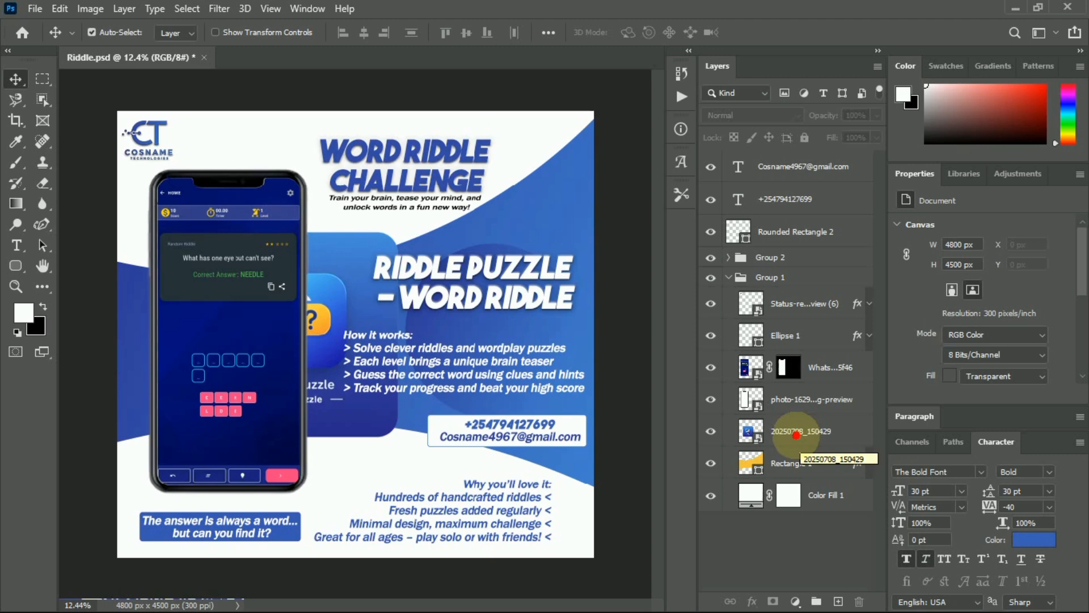
left_click(711, 367)
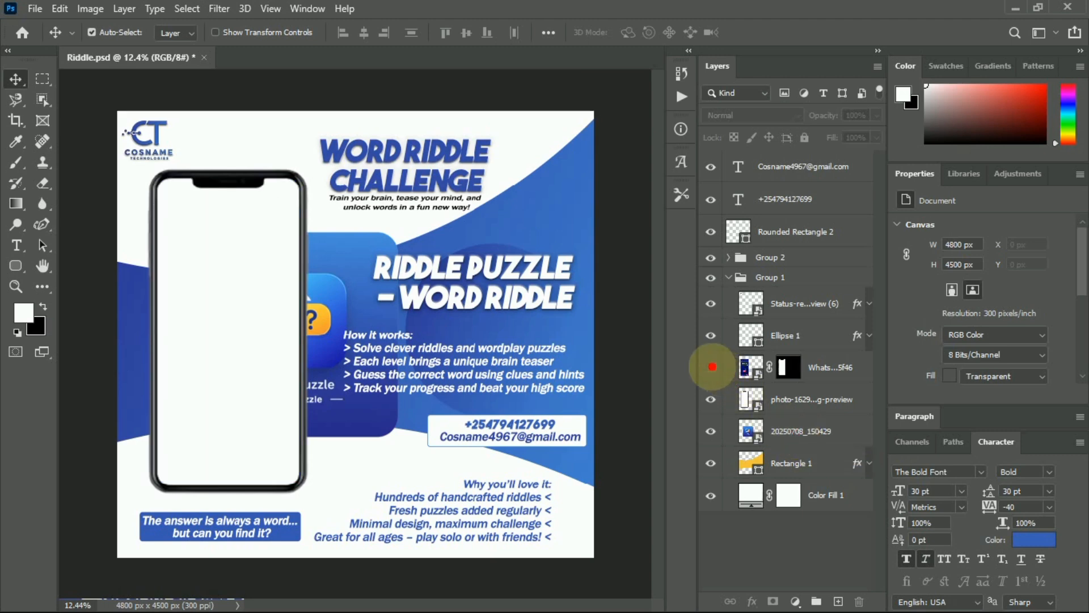
left_click(711, 367)
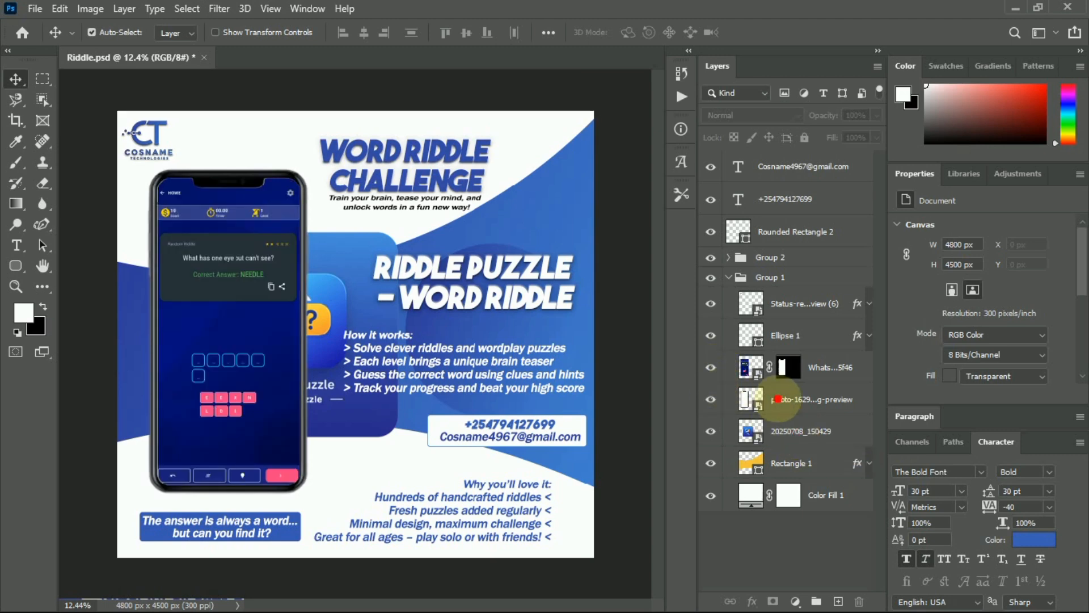
Convert the WhatsApp phone frame and screenshot into one smart object, then hide it.
left_click(802, 398)
left_click(817, 367, "ctrl")
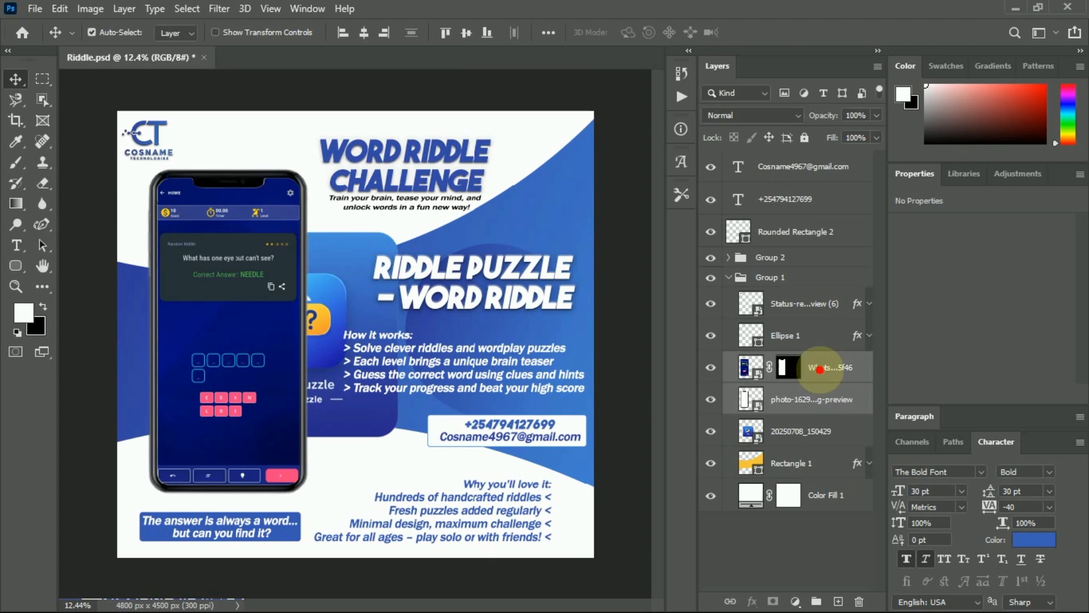
right_click(818, 368)
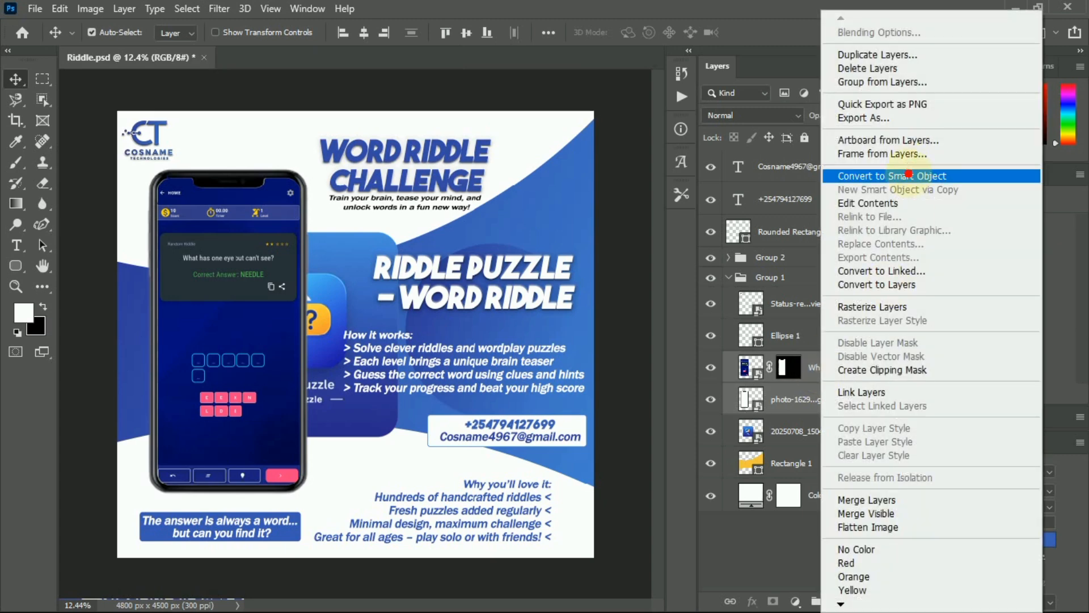
left_click(909, 176)
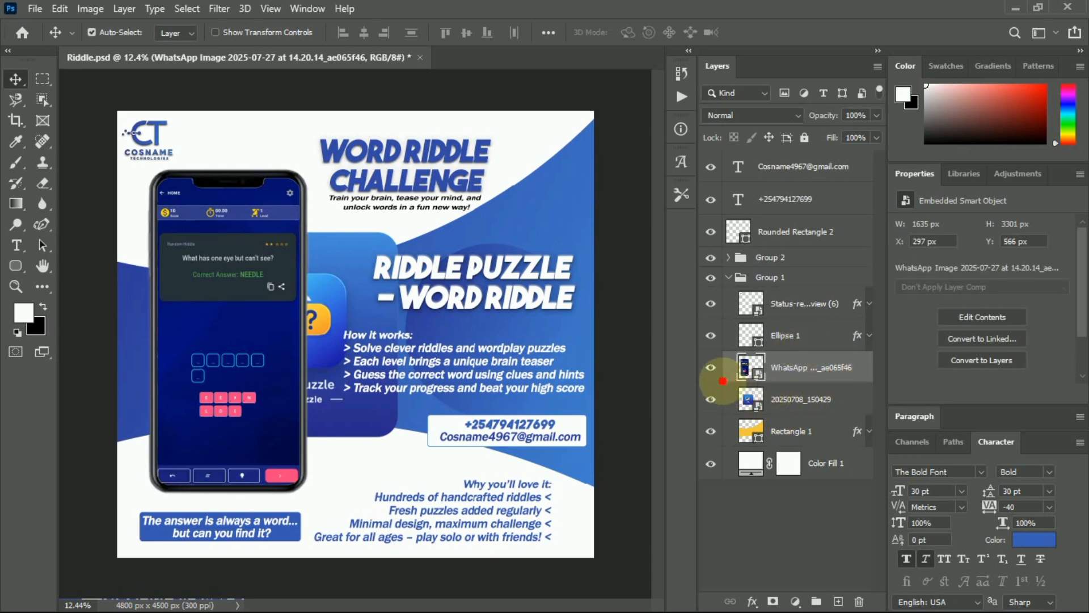
left_click(707, 367)
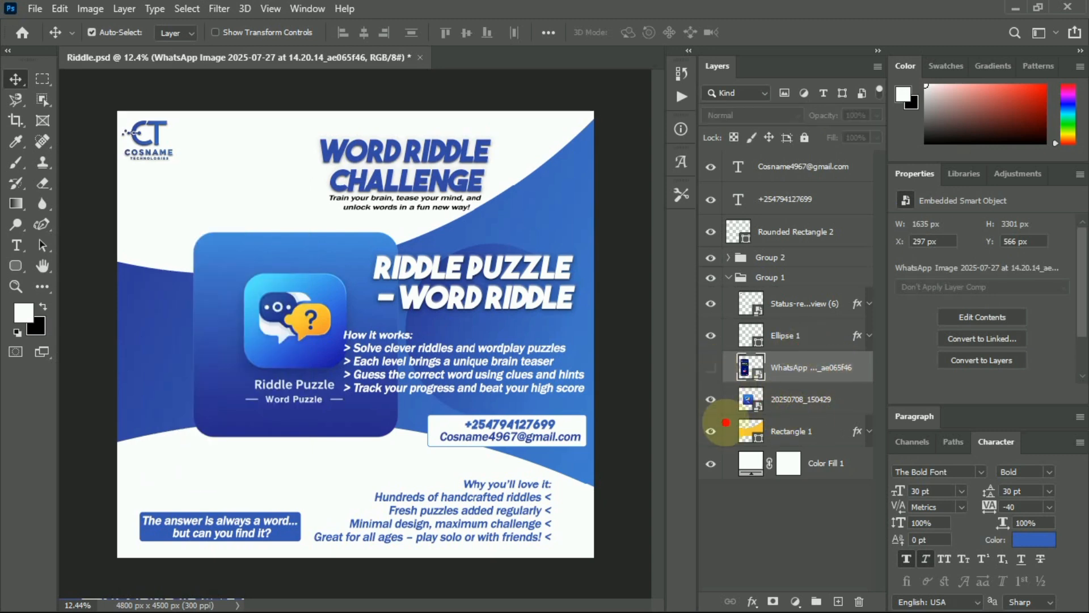
Scale the app card to 43.88% at top left, tilt it -14°, and fade to 15%.
left_click(799, 403)
left_click_drag(273, 293, 208, 216)
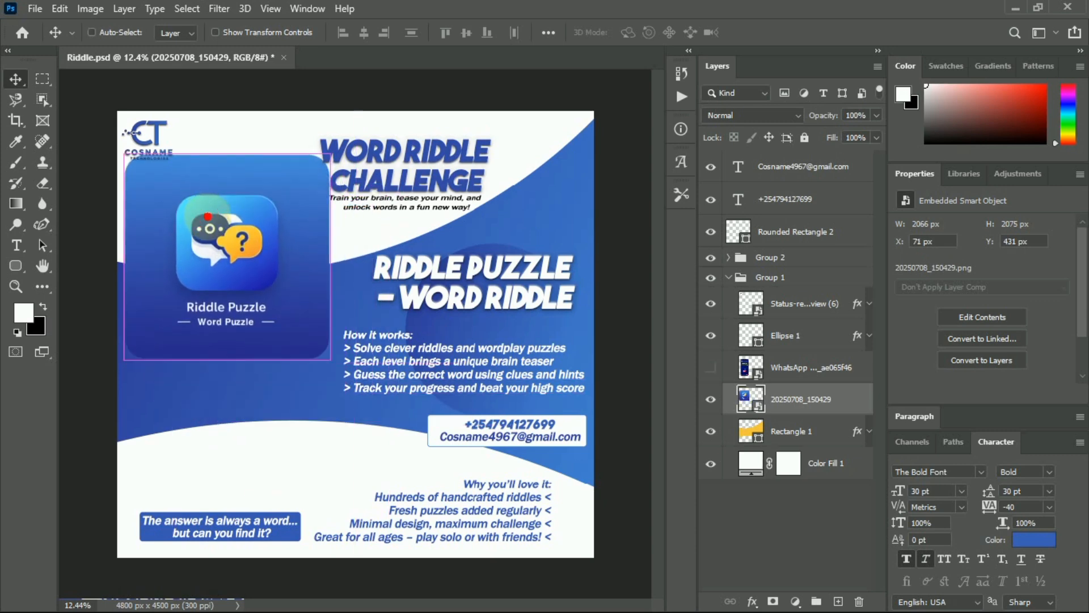
key("ctrl+t")
left_click_drag(335, 364, 241, 207)
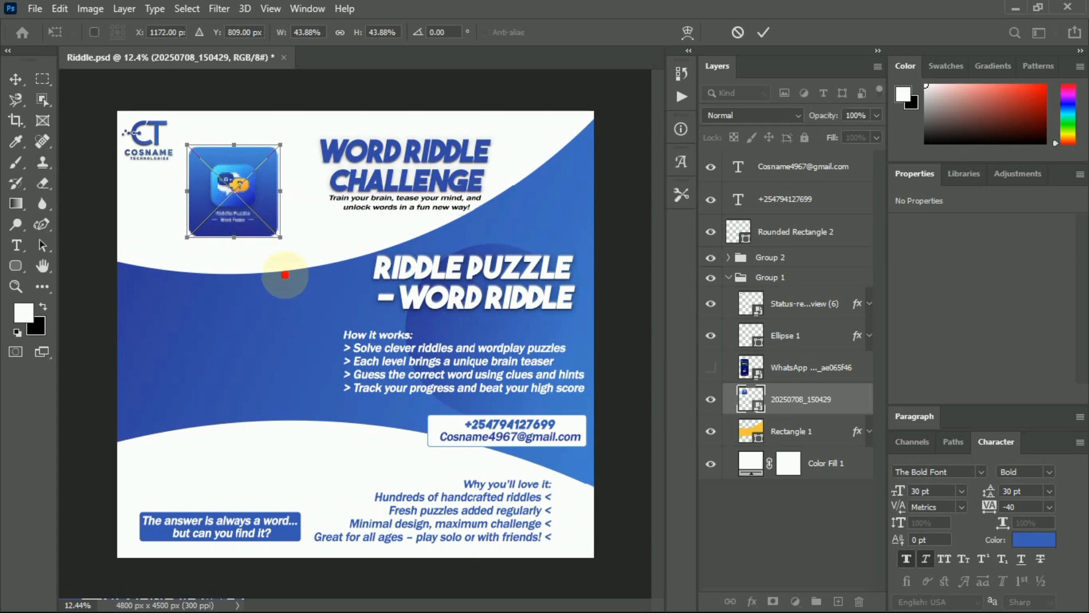
left_click_drag(284, 270, 313, 268)
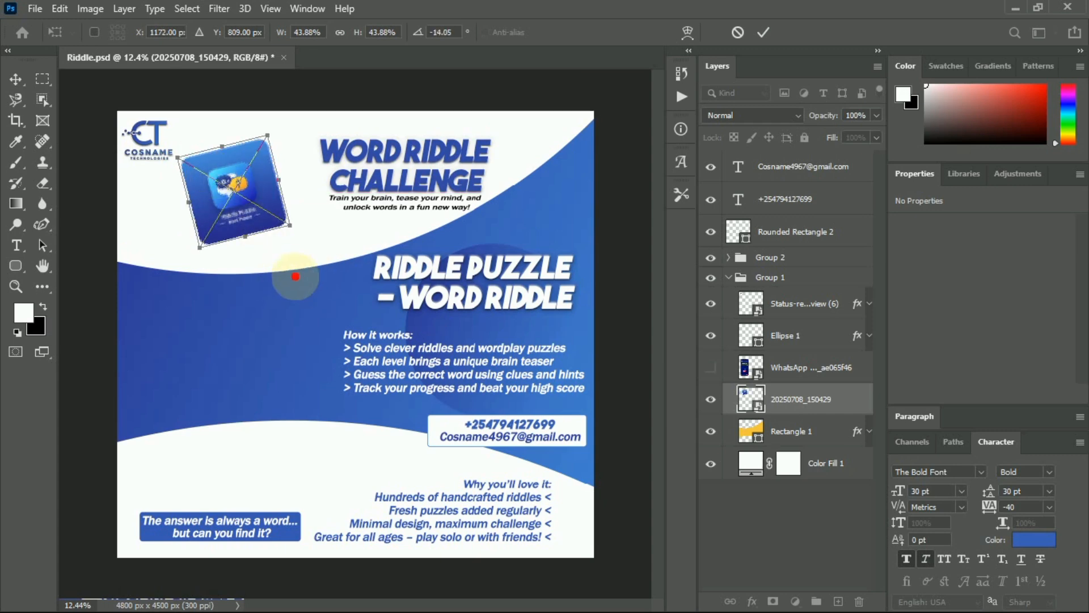
key("Return")
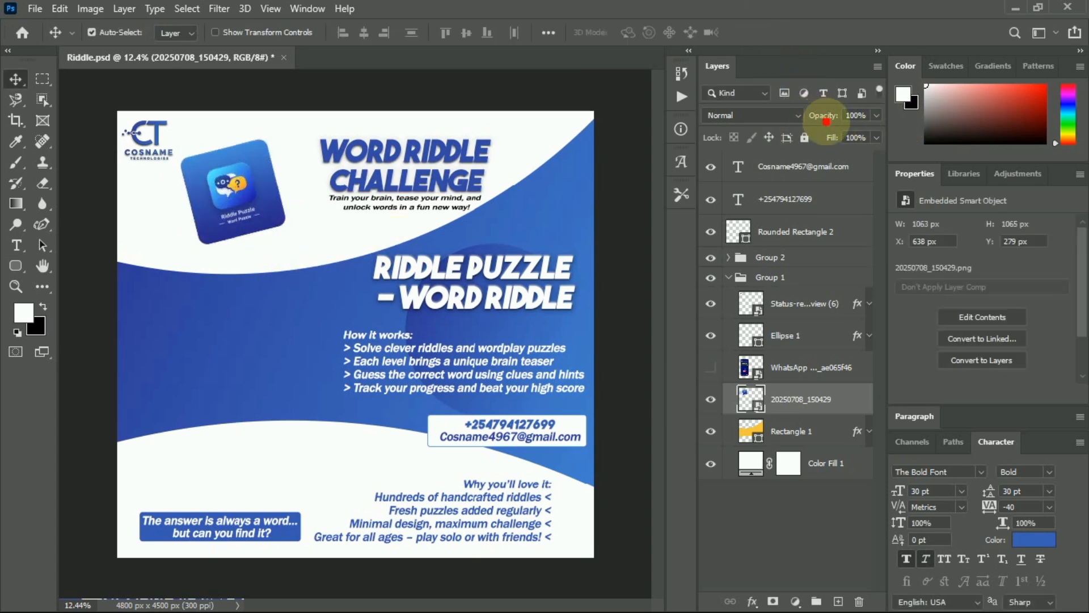
left_click_drag(825, 115, 757, 130)
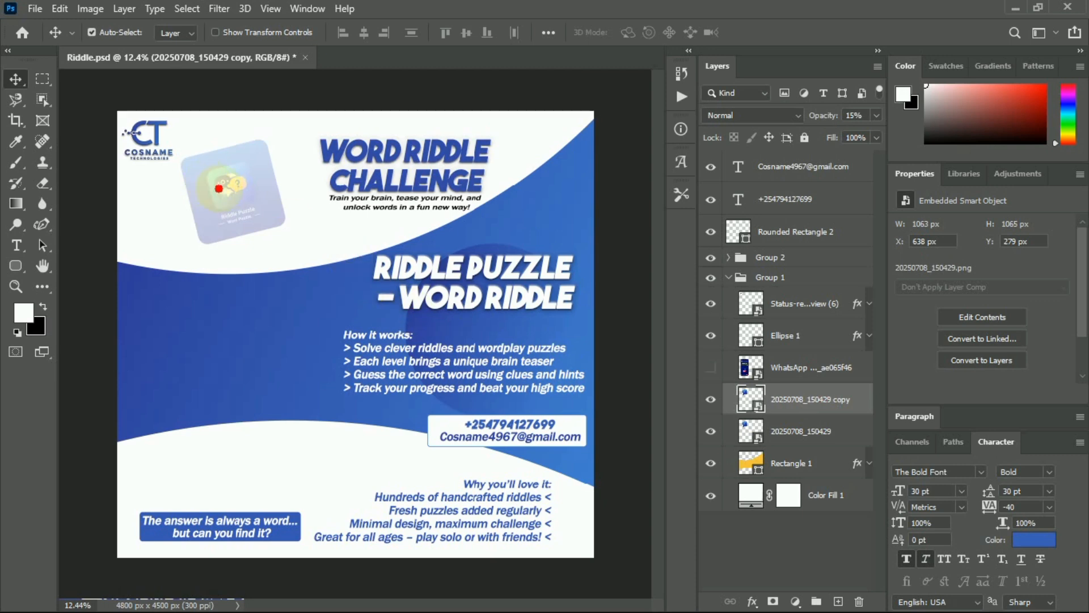
Duplicate the faded card, rotate the copy about 37°, and shrink it to 23% near top right.
left_click_drag(235, 187, 456, 206)
key("ctrl+t")
left_click_drag(510, 238, 436, 274)
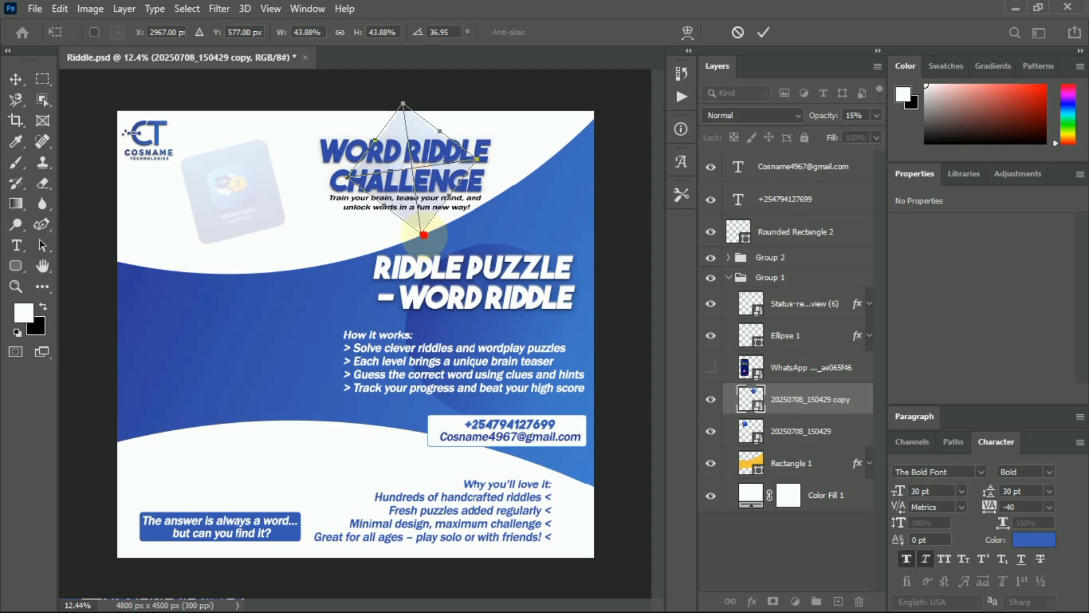
left_click_drag(424, 234, 534, 135)
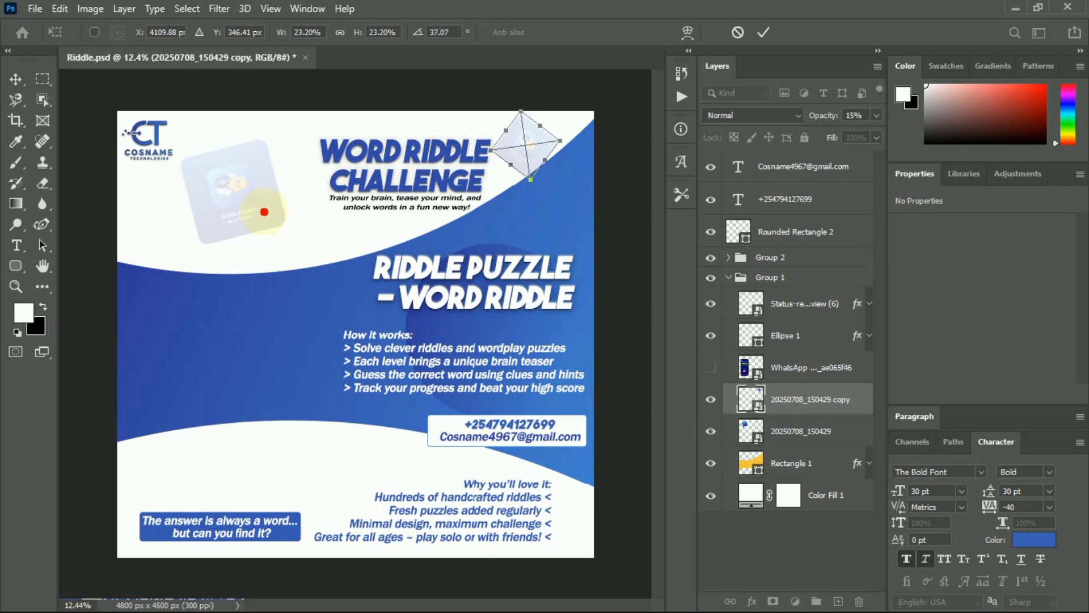
Duplicate the original faded app card and move the copy to the lower left.
left_click(804, 430)
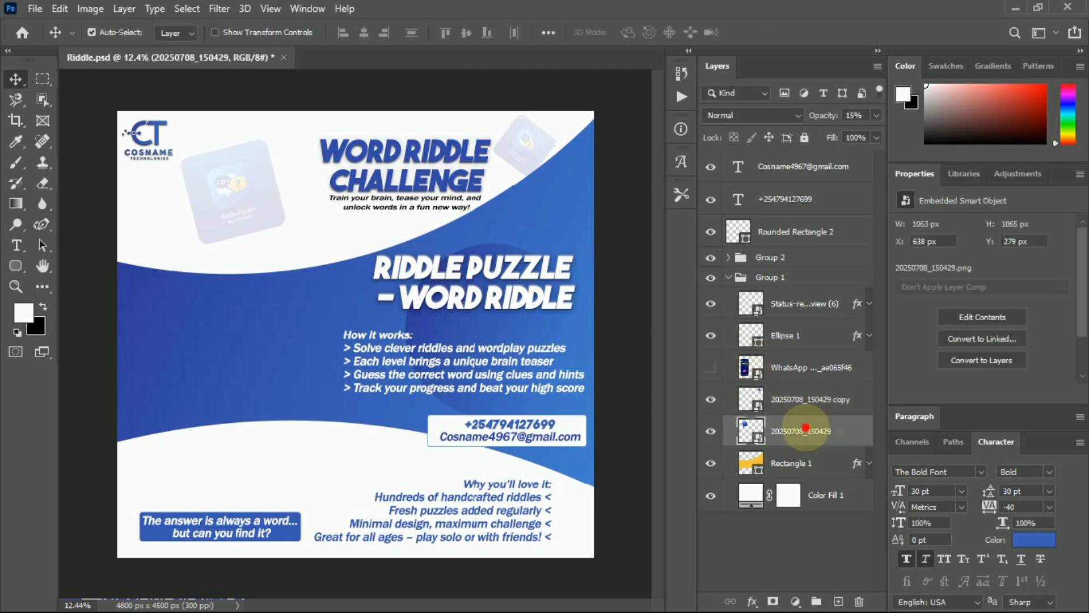
key("ctrl")
key("ctrl+j")
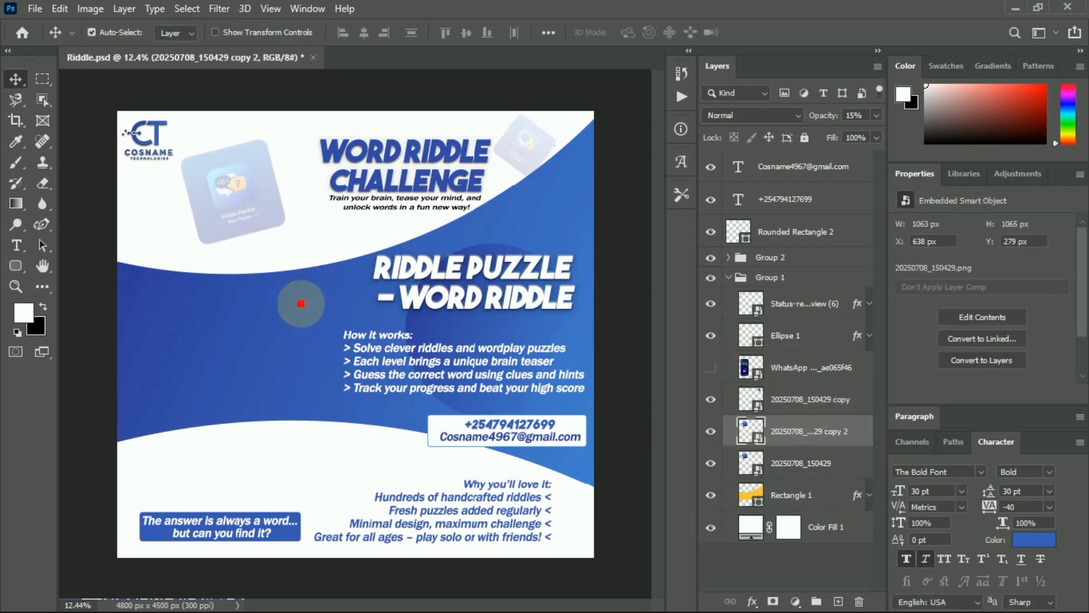
left_click_drag(250, 212, 347, 494)
key("ctrl+z")
left_click_drag(261, 289, 342, 493)
Shrink the lower faded icon near the bottom list, commit it, and show the phone mockup again.
key("ctrl+t")
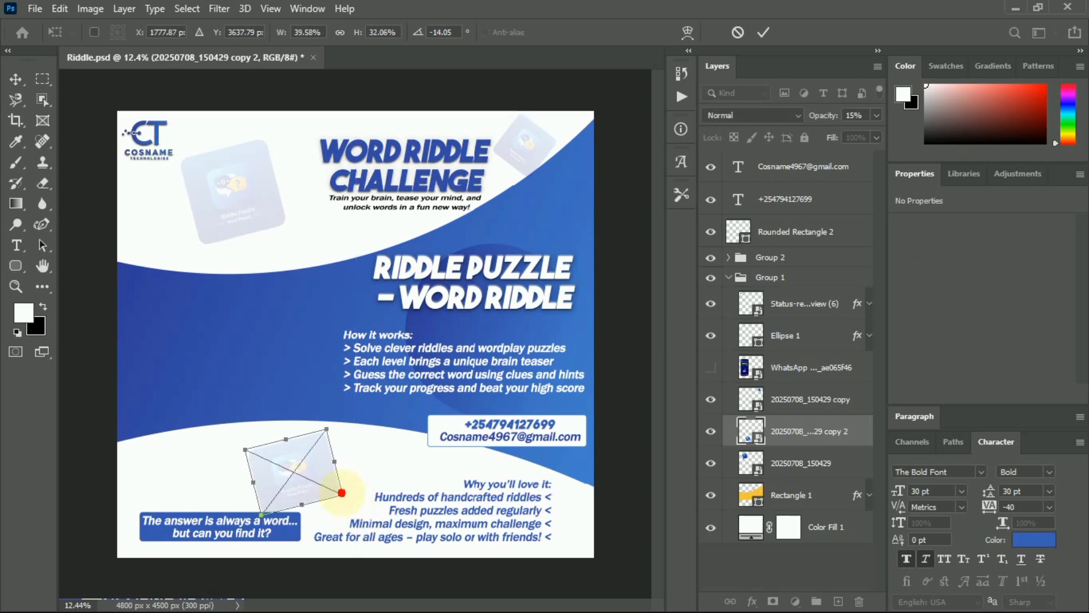
key("ctrl+s")
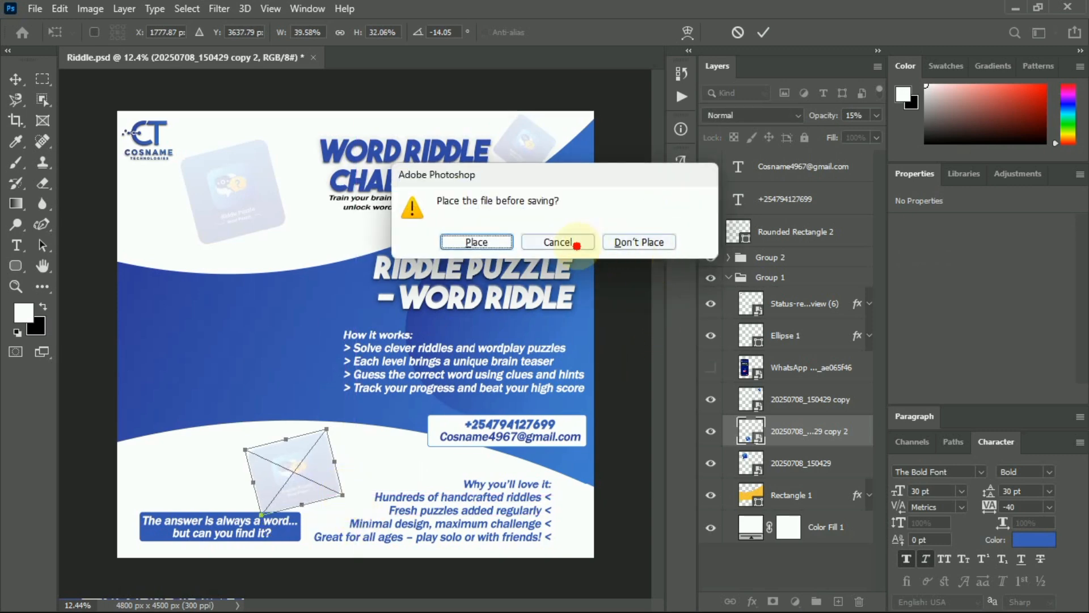
left_click(576, 243)
key("ctrl+z")
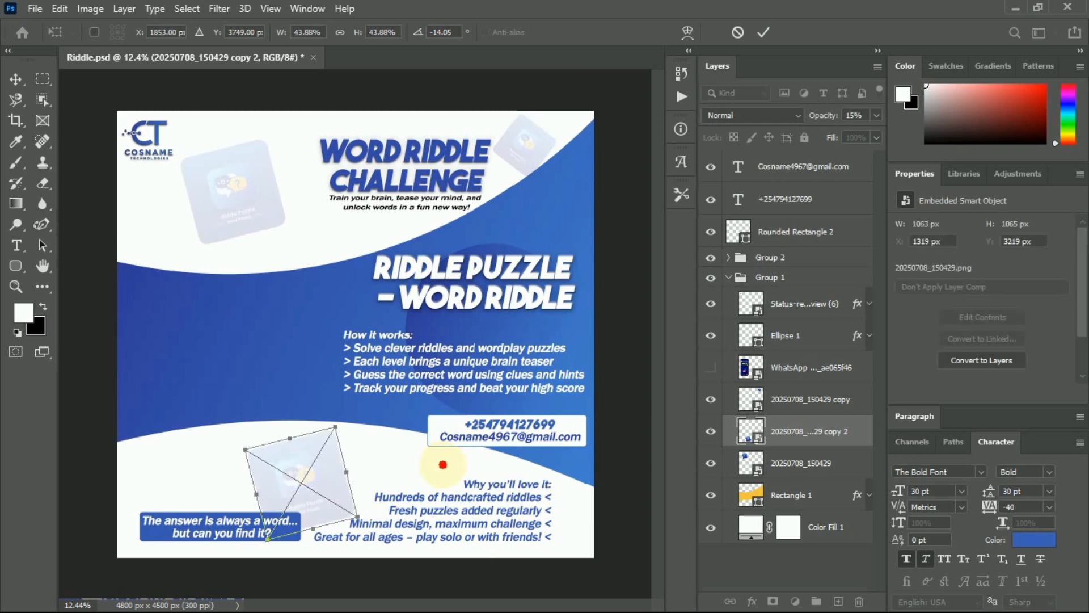
left_click_drag(357, 514, 339, 488)
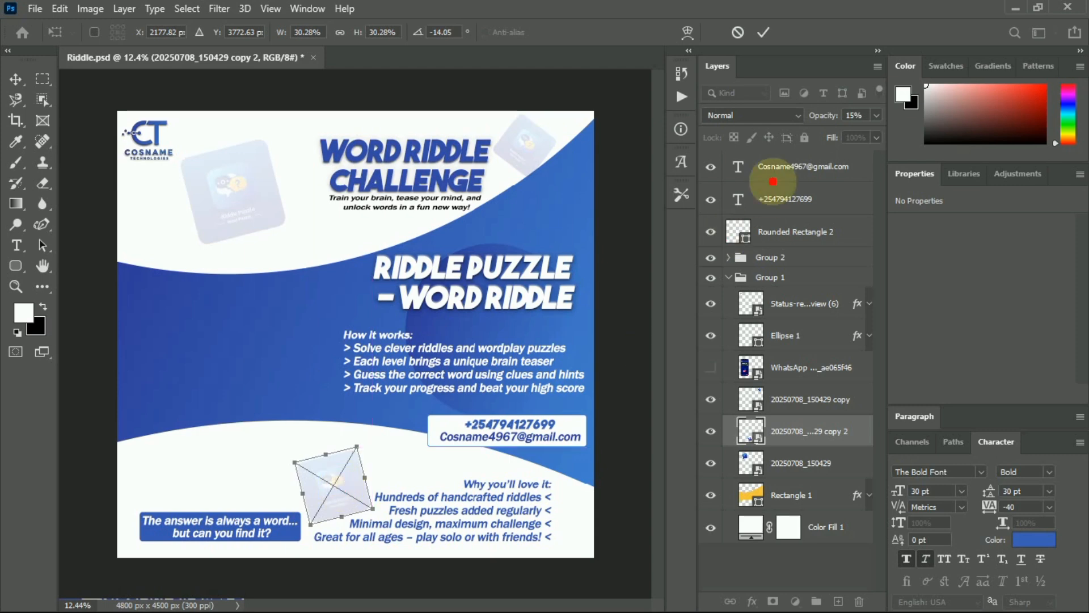
left_click(763, 32)
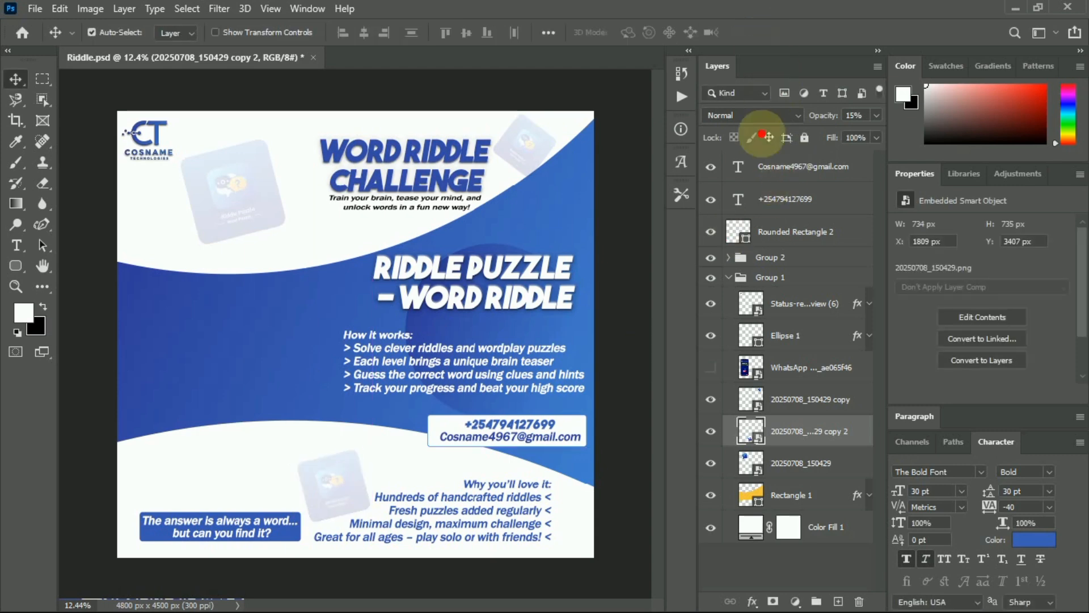
left_click(709, 367)
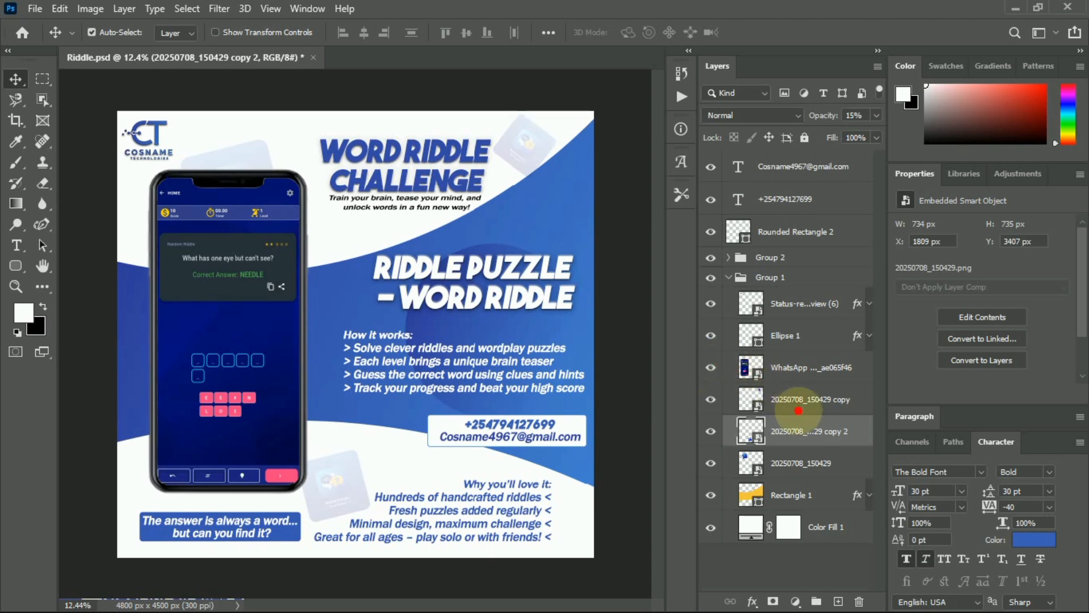
Nudge the top-left faded icon up behind the phone and collapse Group 1.
left_click(794, 463)
left_click_drag(262, 150, 261, 125)
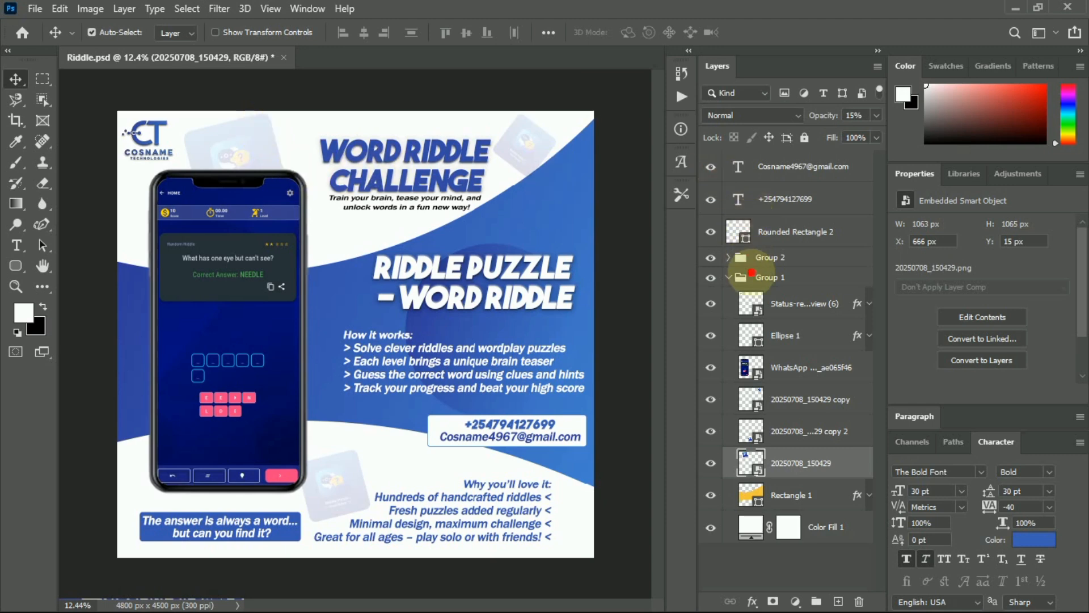
left_click(728, 278)
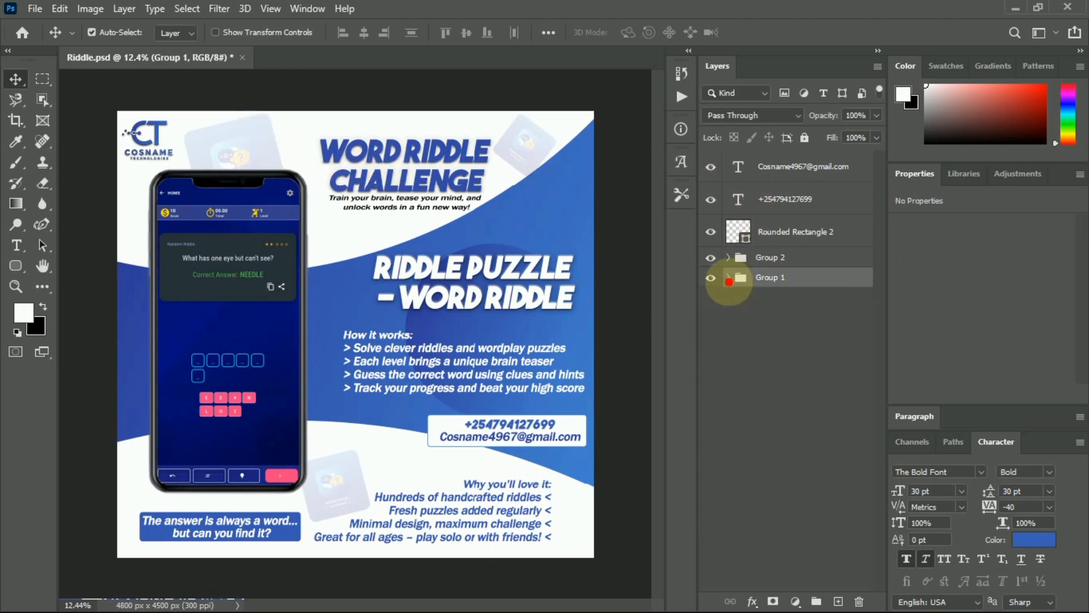
Move the contact box rectangle plus phone and e-mail text layers into Group 2.
left_click(729, 257)
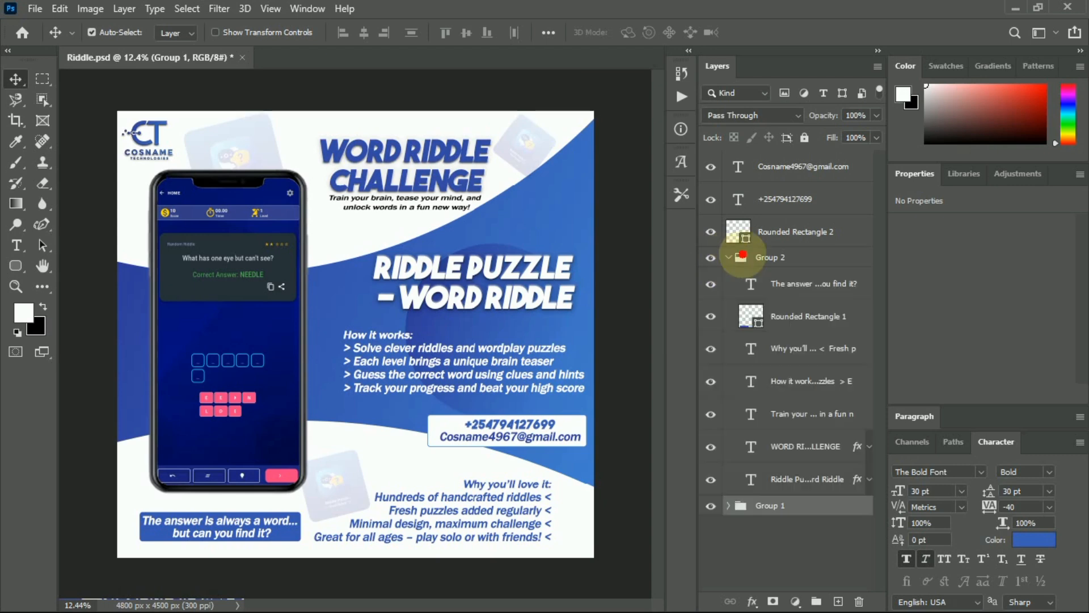
left_click(812, 232)
left_click(809, 172, "shift")
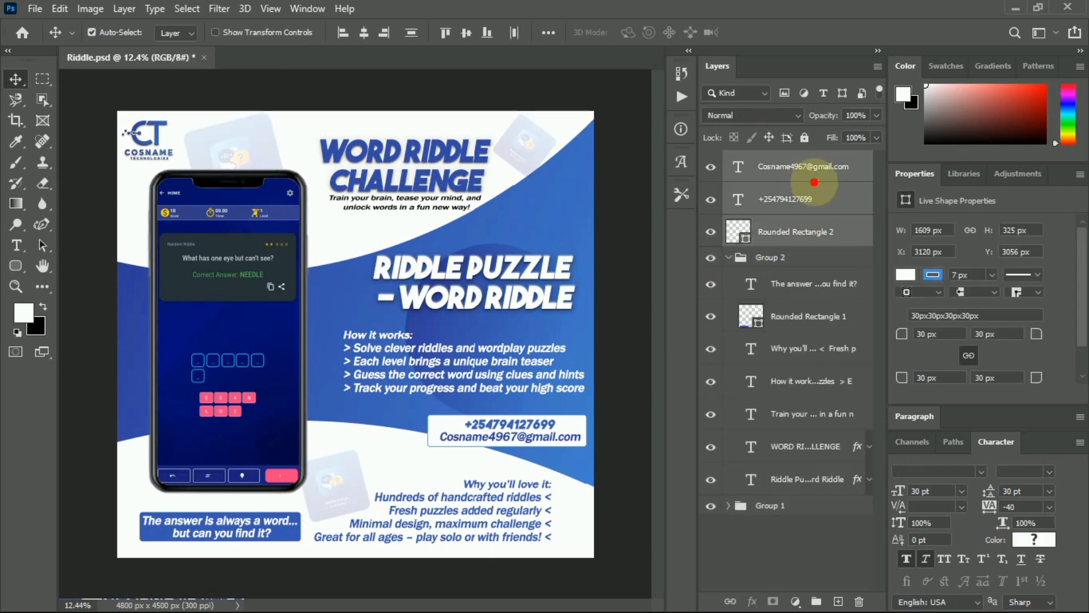
left_click_drag(817, 178, 817, 278)
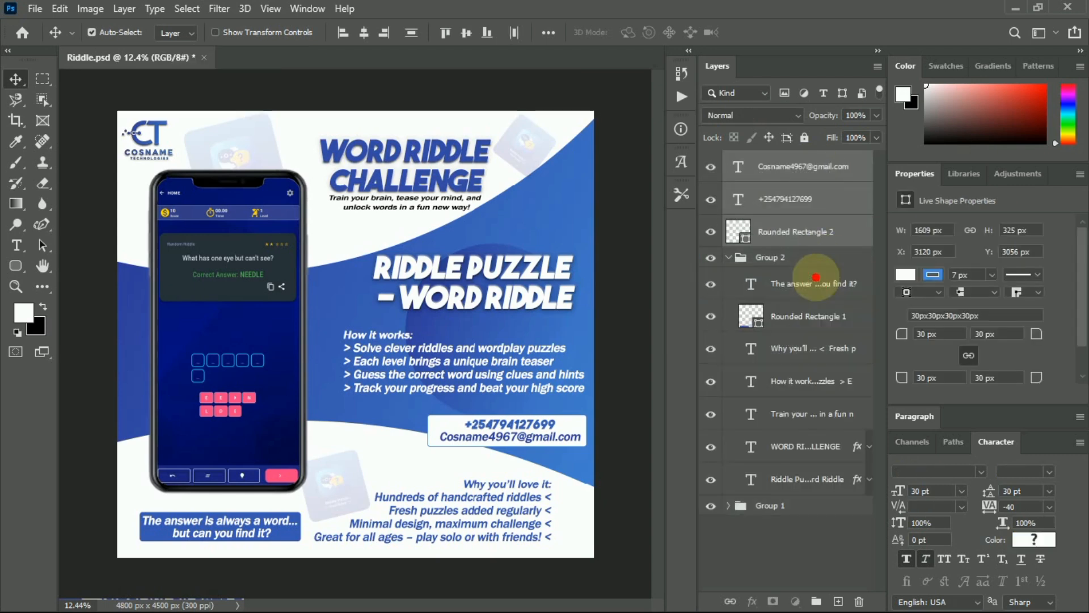
left_click(729, 160)
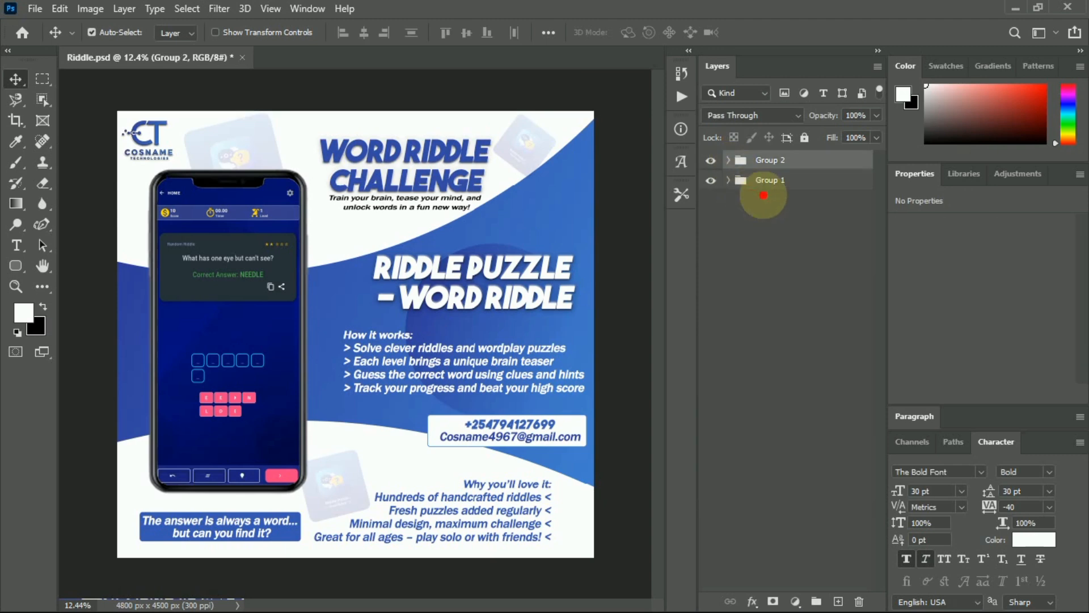
Lock All on Group 2 and Group 1, saving Riddle.psd.
key("ctrl+s")
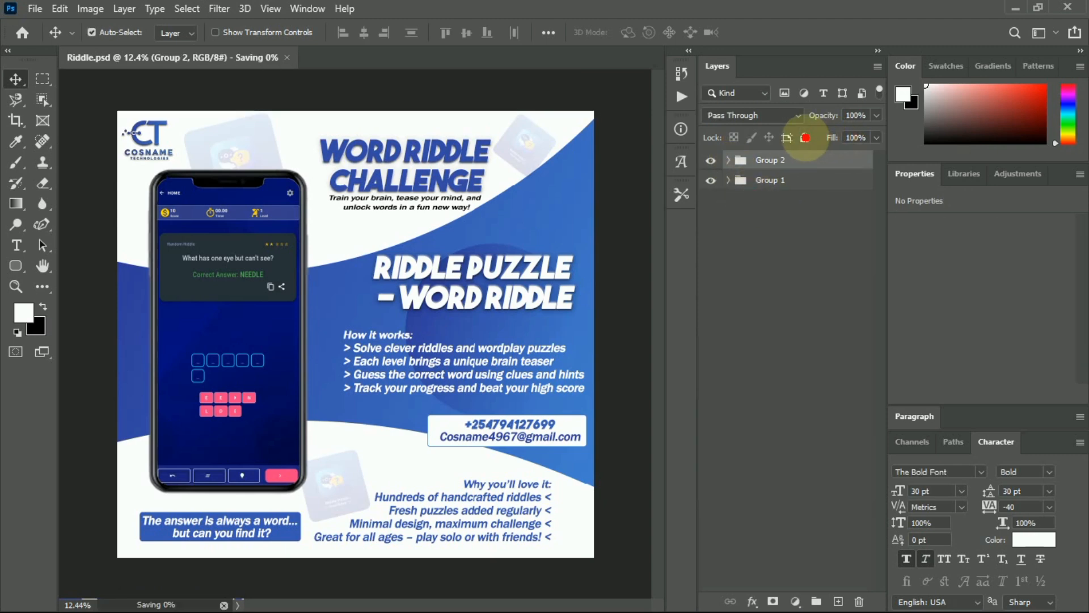
left_click(805, 137)
left_click(834, 180)
left_click(804, 137)
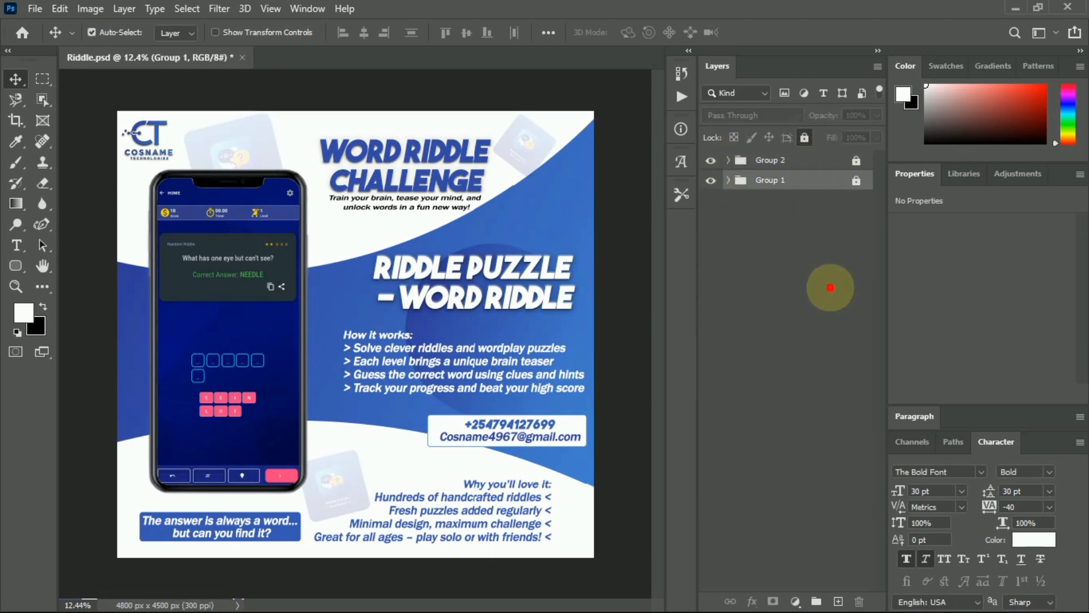
key("ctrl+s")
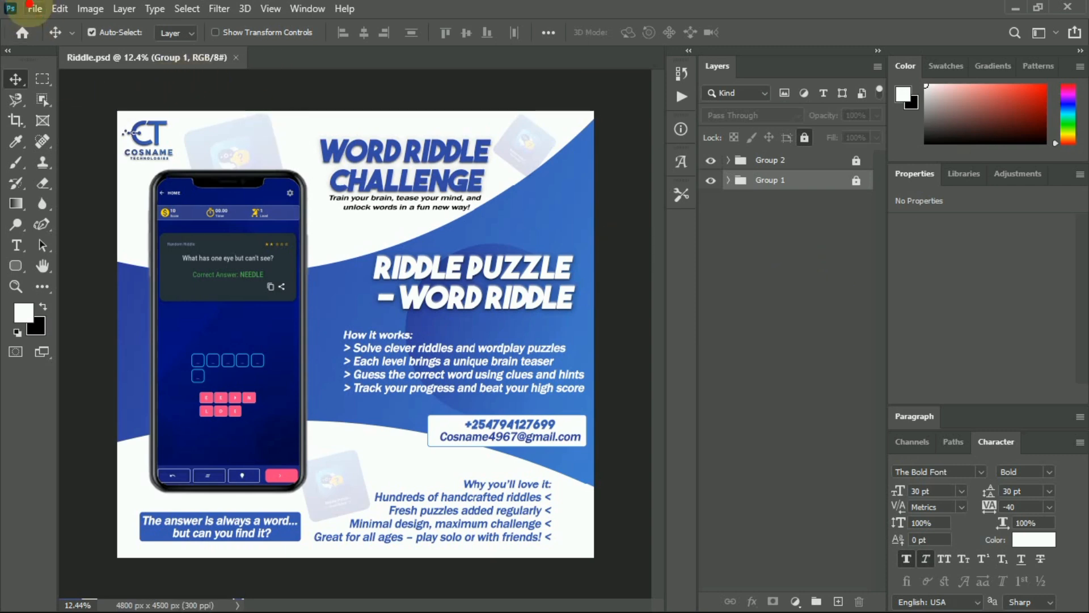
Quick Export the poster as PNG, saving it as Riddle.png.
left_click(59, 8)
mouse_move(36, 14)
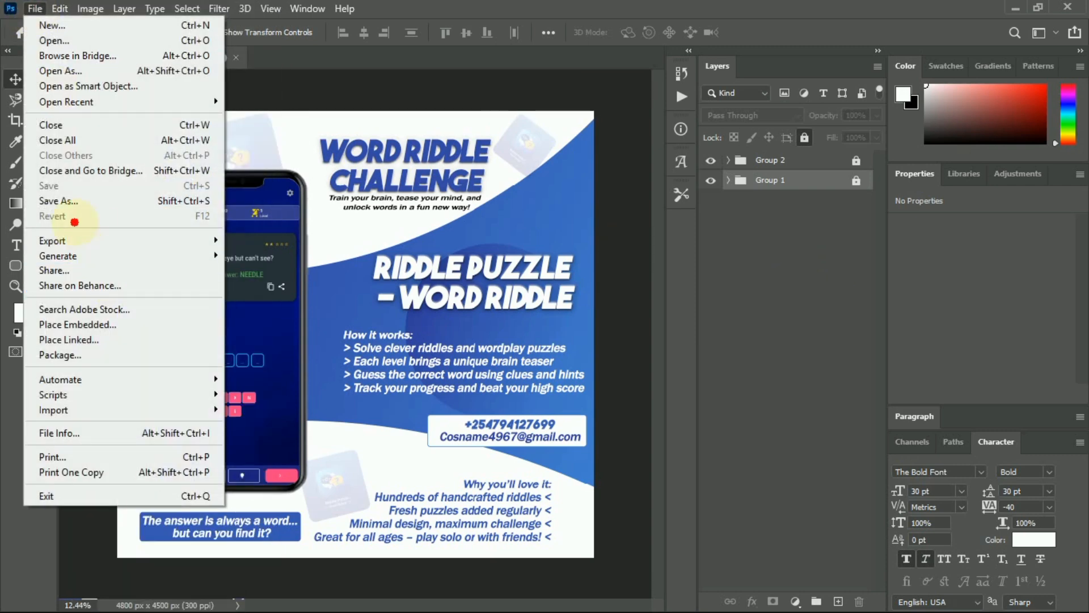
mouse_move(224, 231)
left_click(284, 240)
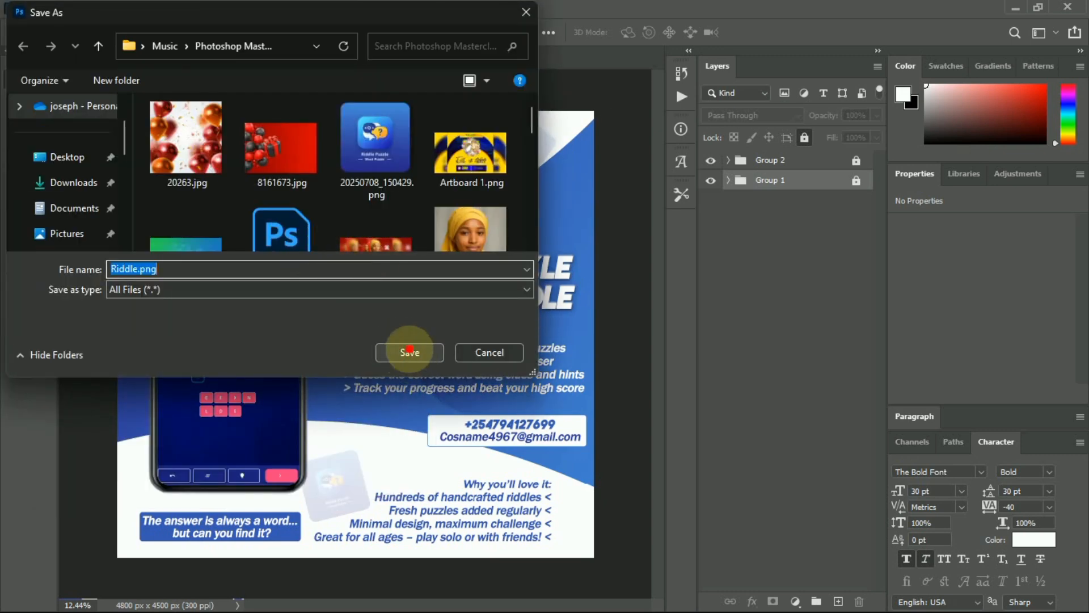
left_click(409, 351)
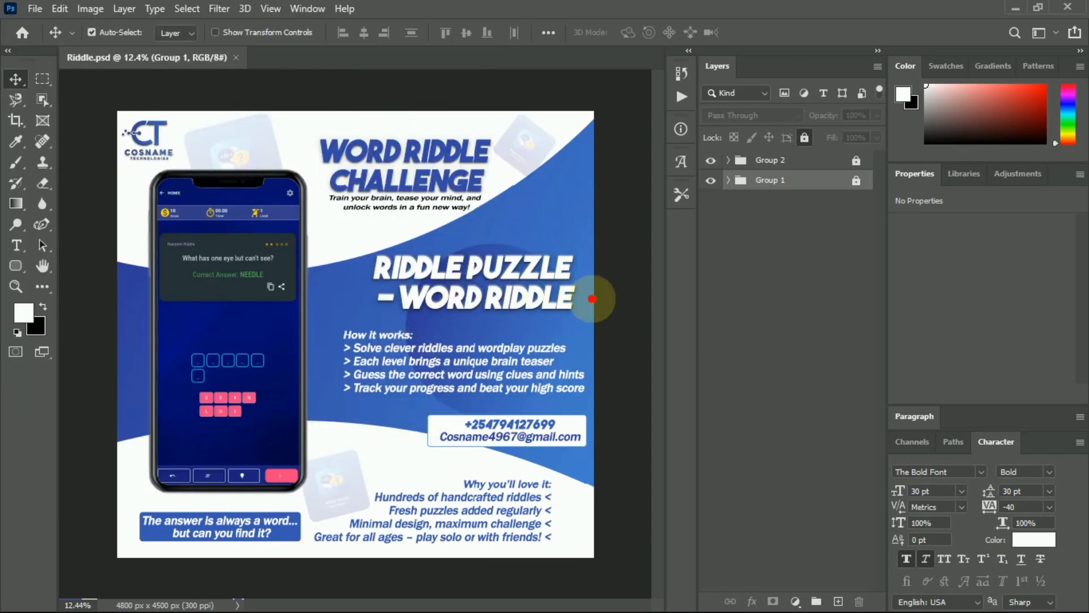